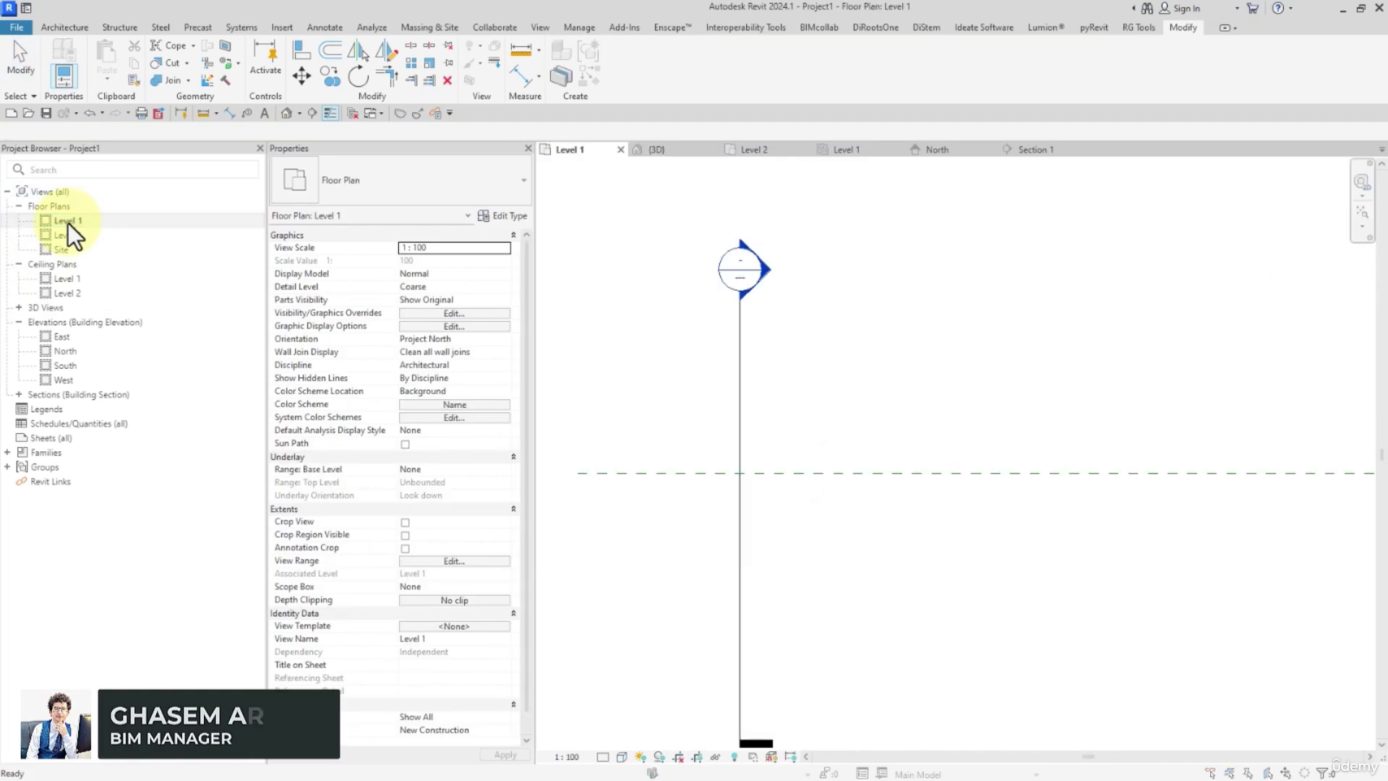
Delete the section marker from the Level 1 floor plan.
left_click(795, 458)
scroll(798, 455, "down", 4)
left_click_drag(887, 369, 745, 483)
key("Delete")
left_click(736, 444)
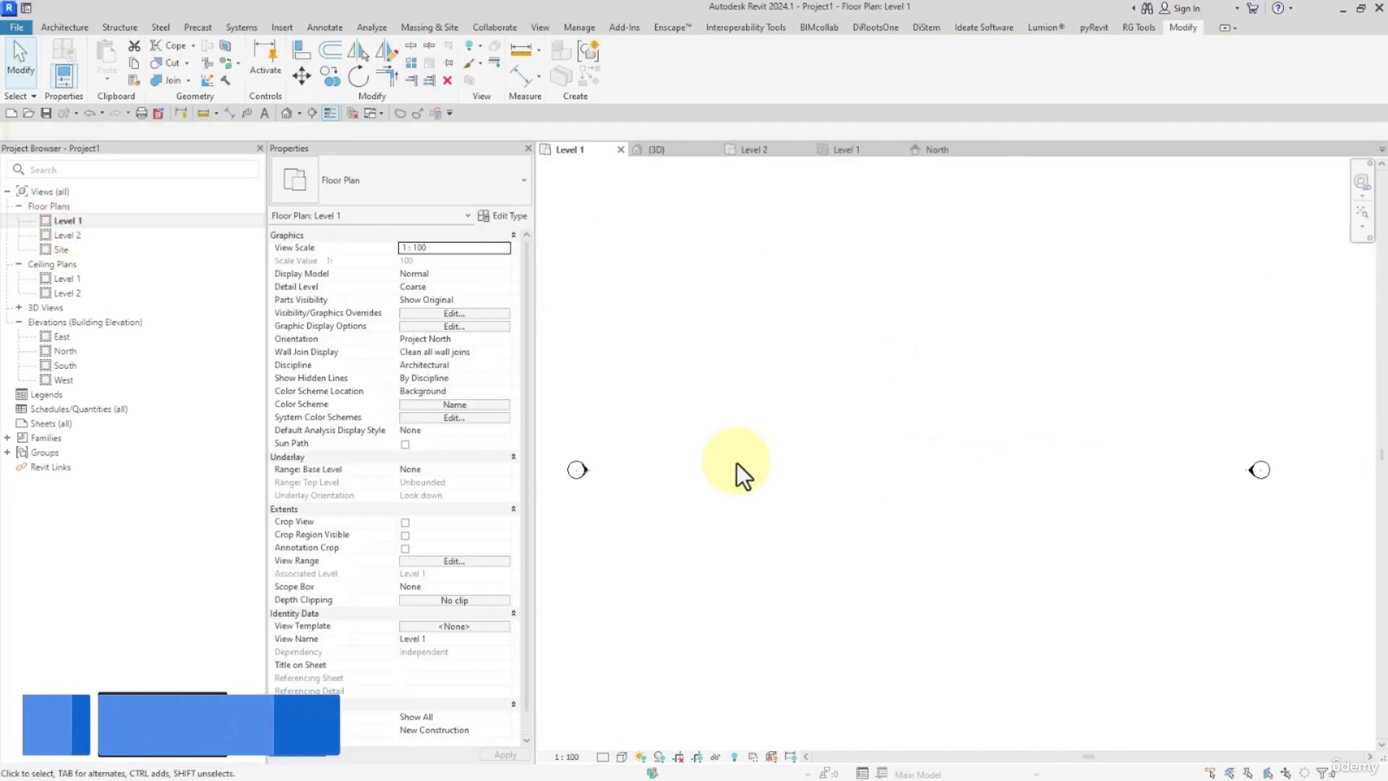
Draw an L-shaped pair of Generic - 200mm walls with location line Core Face: Exterior, the horizontal wall about 7100 mm long.
left_click(65, 26)
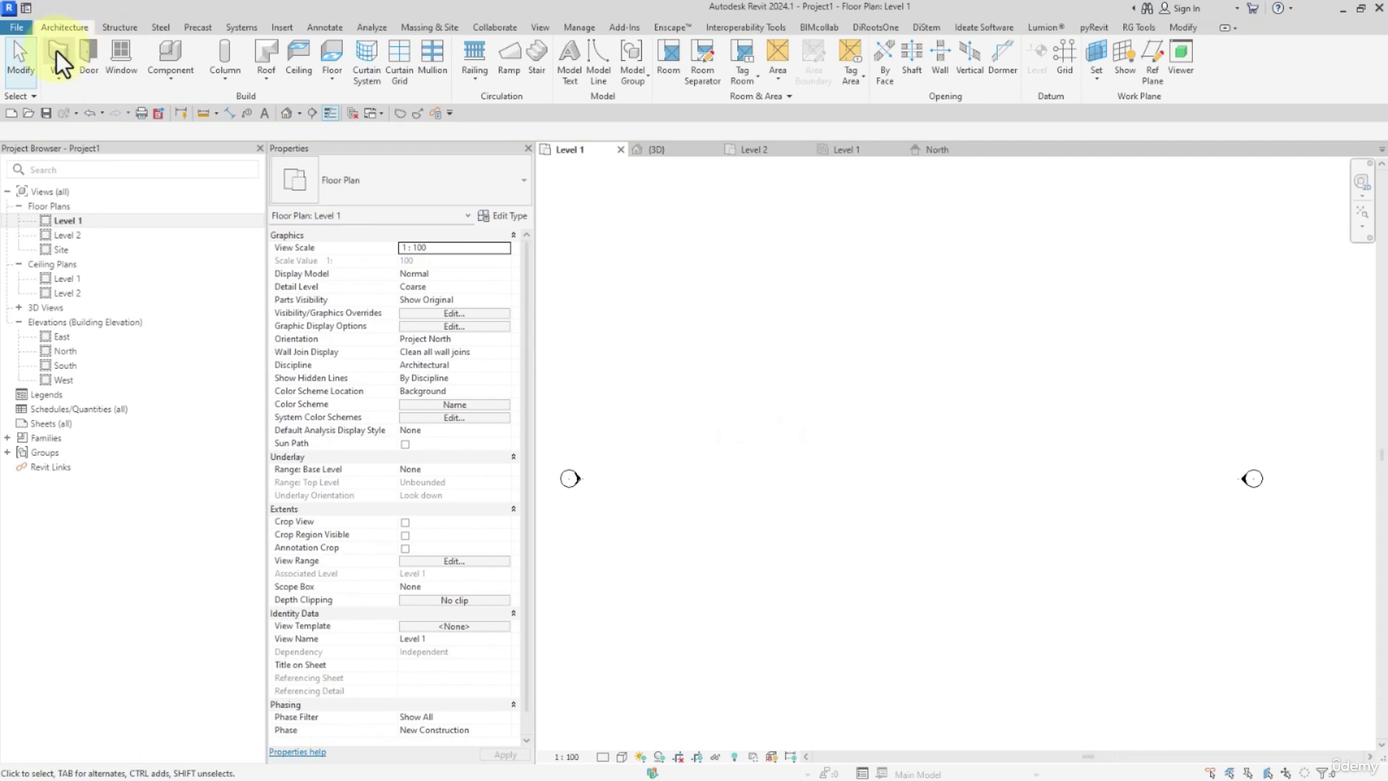
left_click(58, 52)
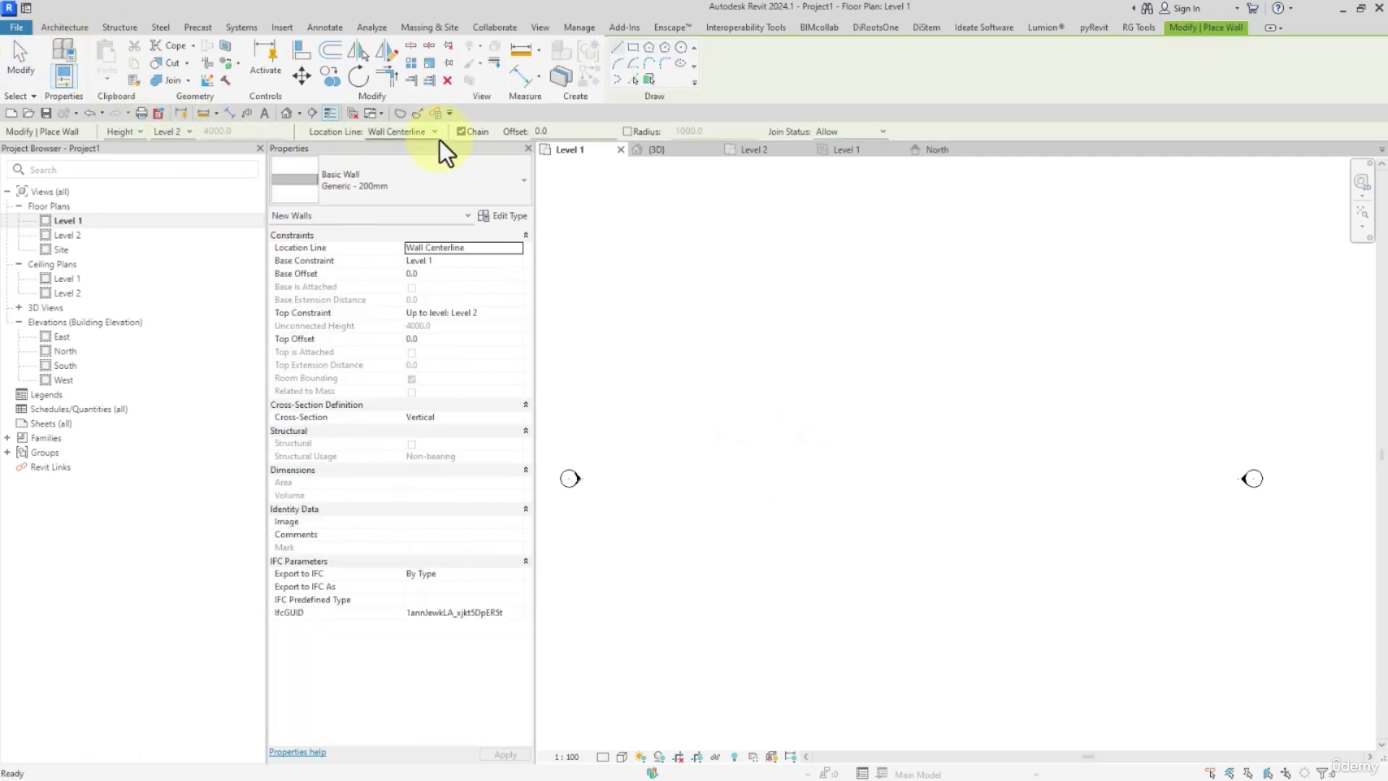
left_click(434, 132)
left_click(415, 192)
scroll(730, 453, "up", 1)
left_click(749, 472)
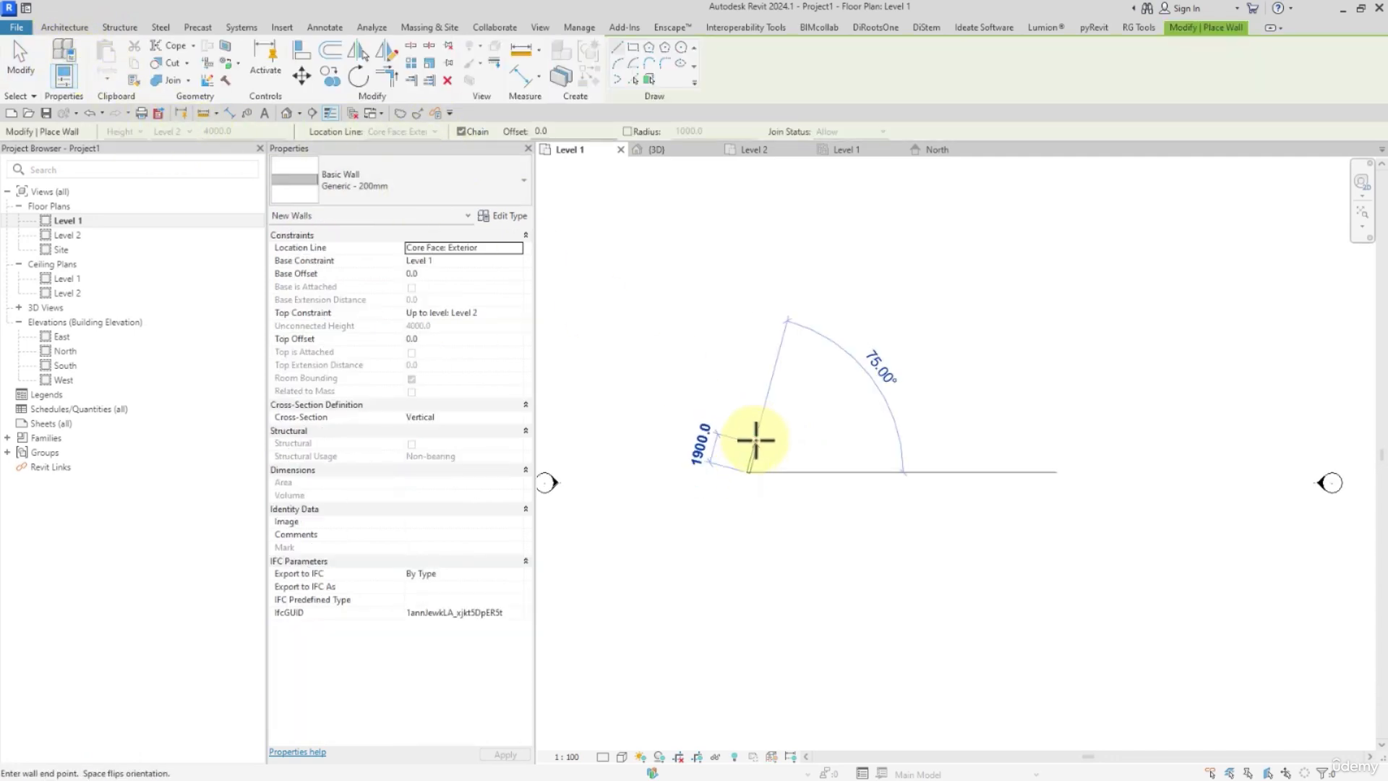
left_click(748, 413)
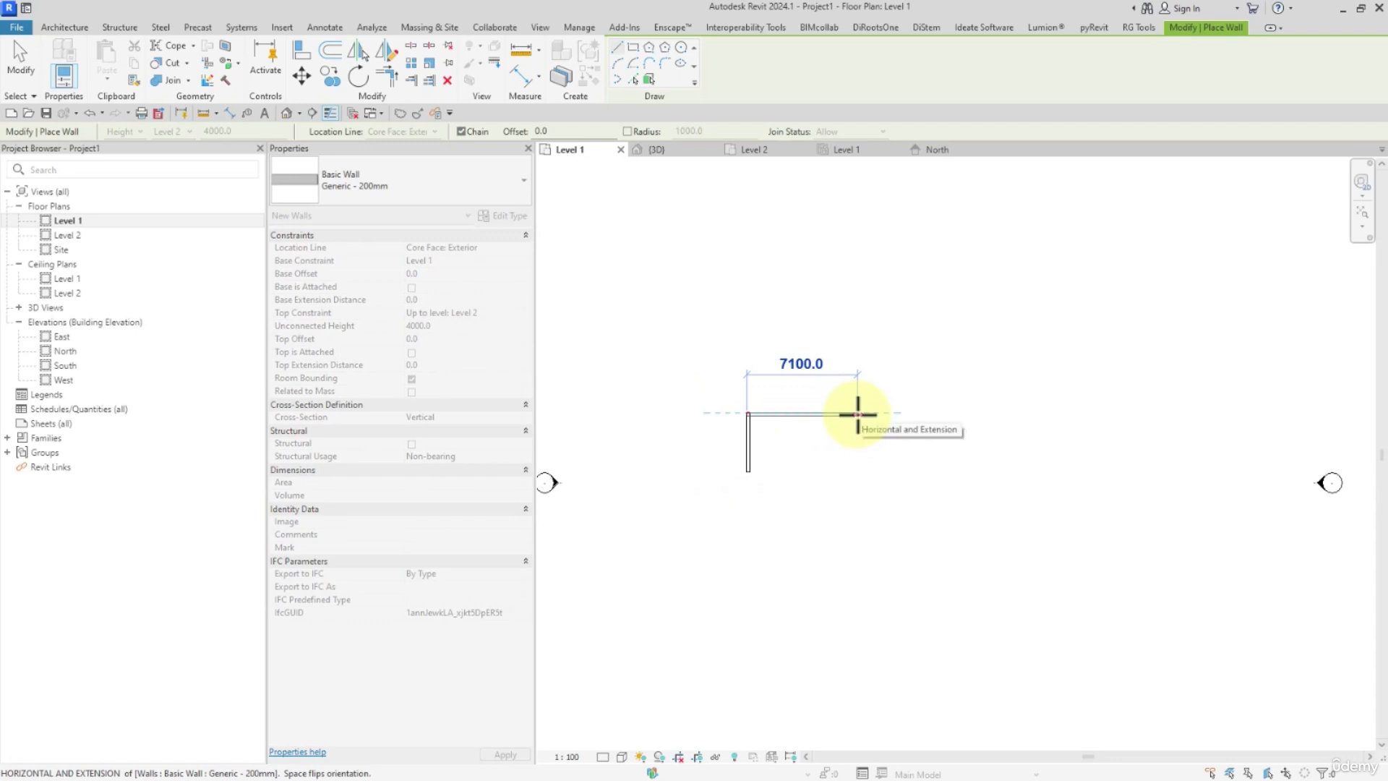
left_click(855, 414)
key("Escape")
key("Escape")
scroll(828, 426, "up", 2)
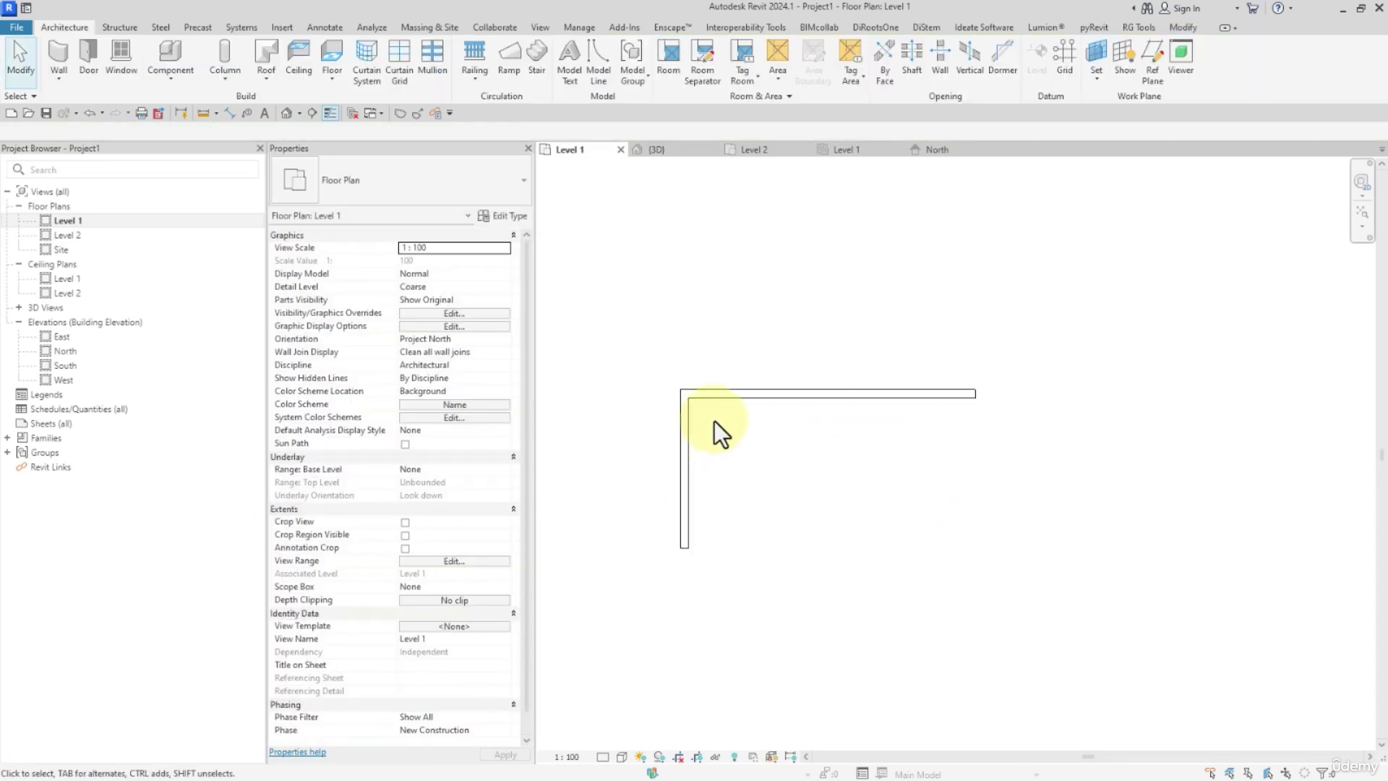
scroll(714, 420, "up", 1)
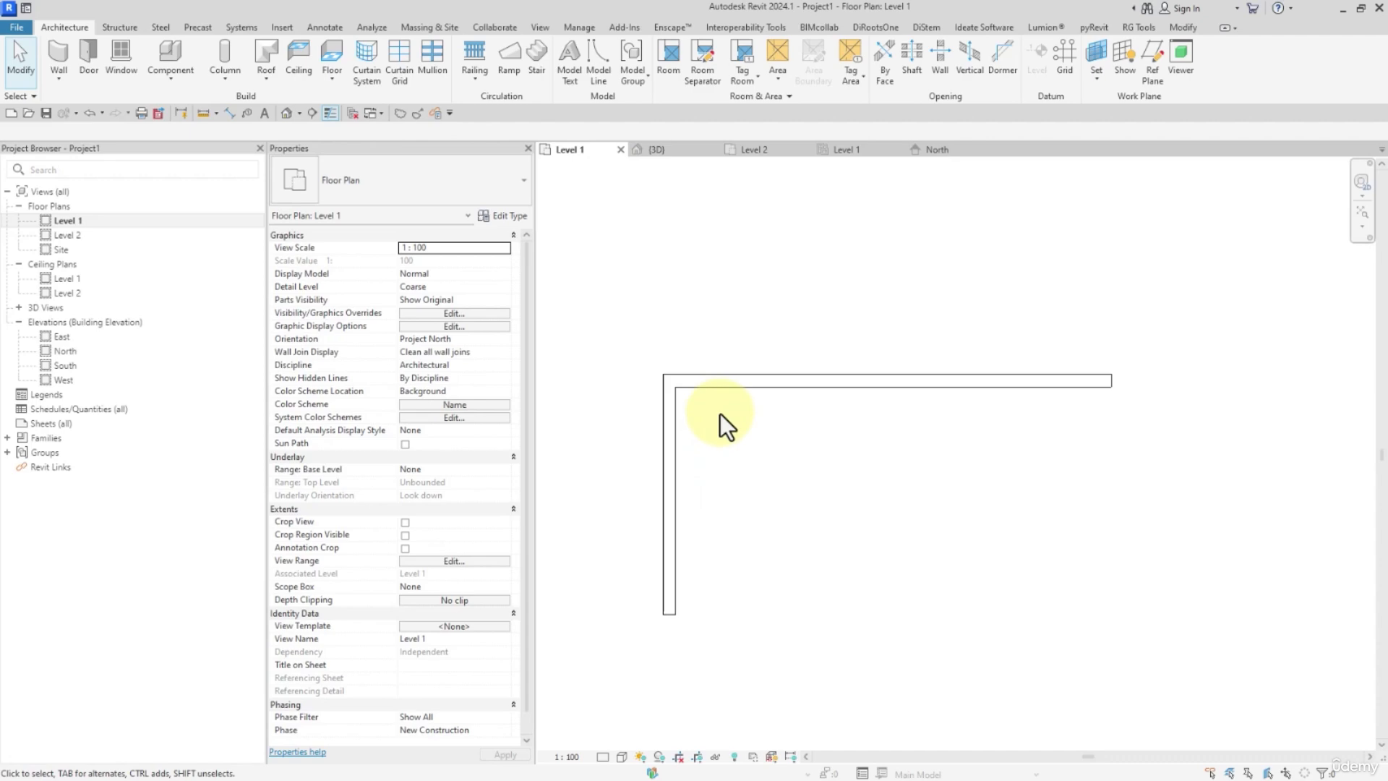
scroll(719, 413, "up", 1)
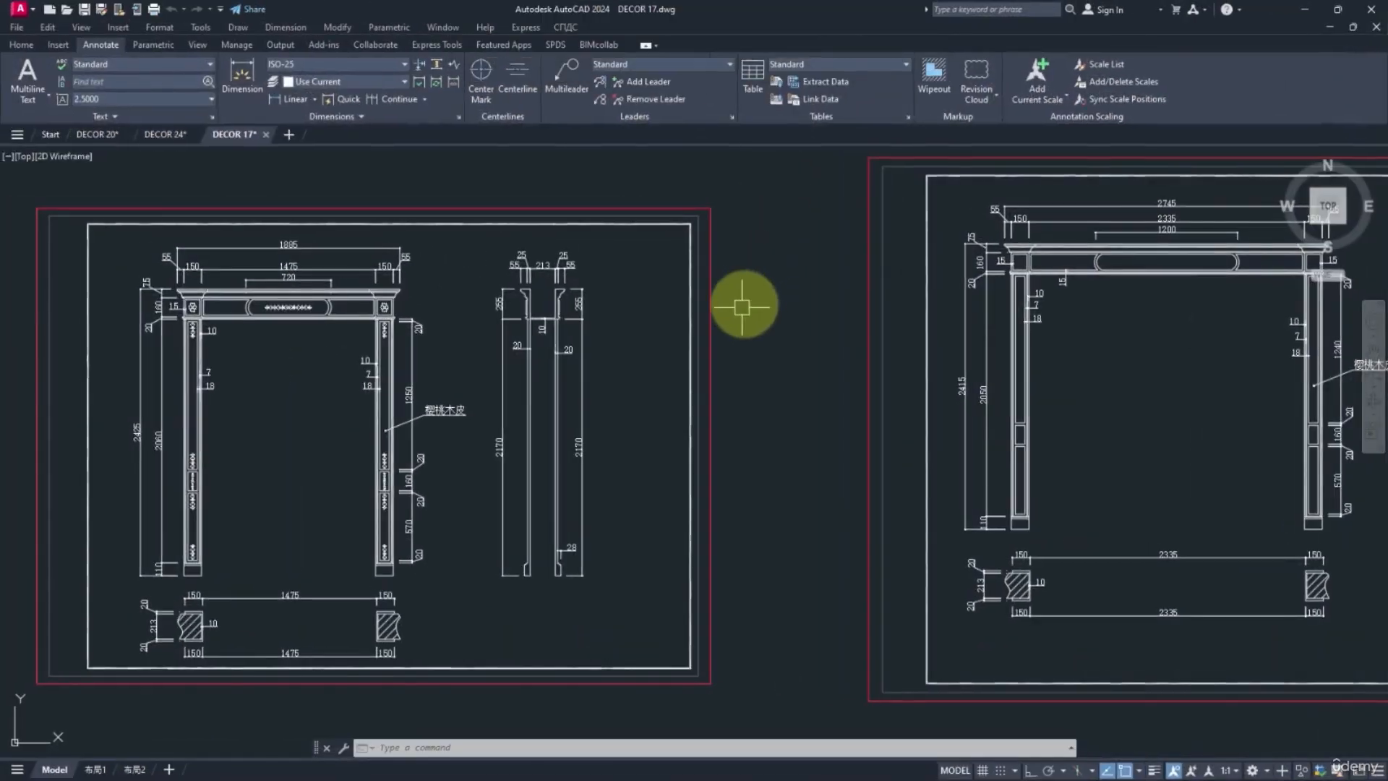
Switch to AutoCAD and examine the door frame elevation in DECOR 17.dwg, including its header, column ornaments and dimensions.
scroll(675, 313, "up", 5)
scroll(511, 310, "down", 5)
scroll(526, 248, "up", 4)
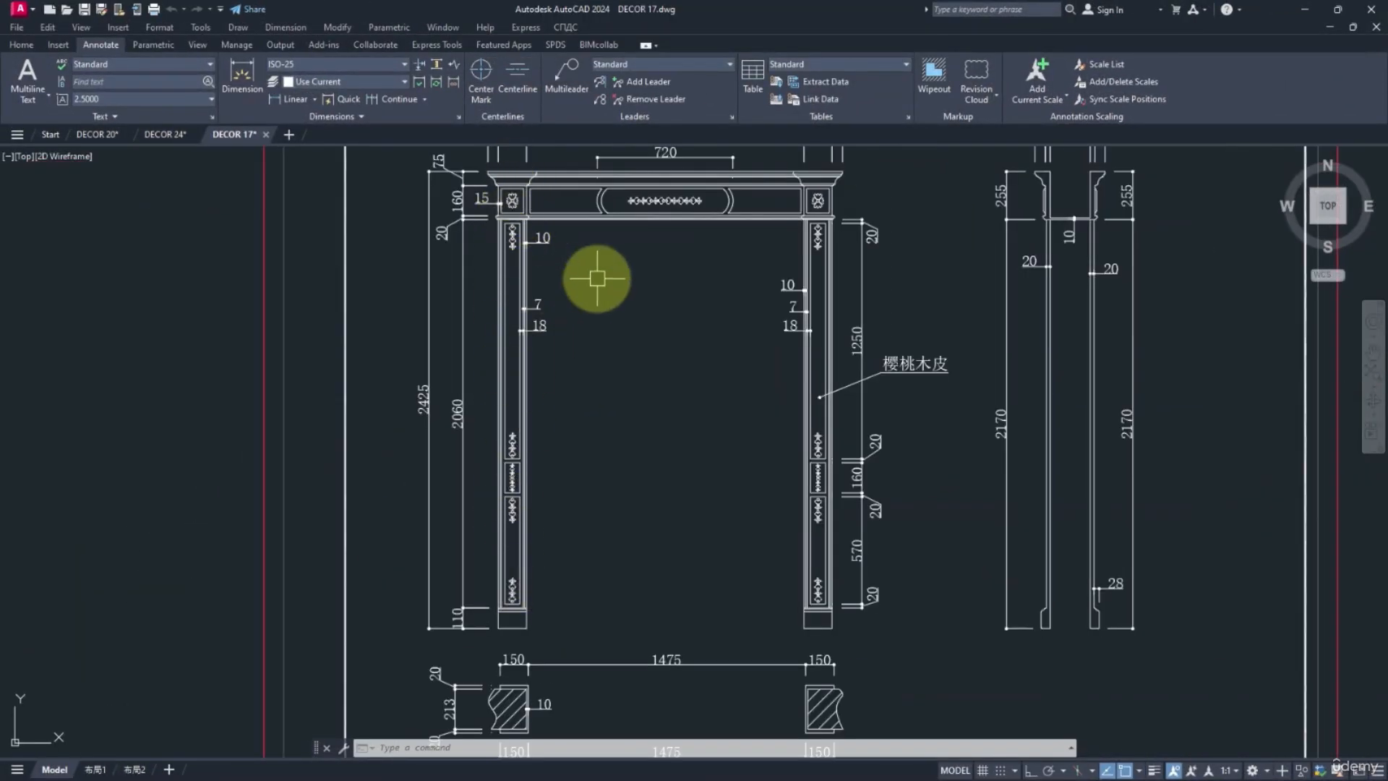
scroll(795, 310, "up", 4)
scroll(739, 209, "down", 3)
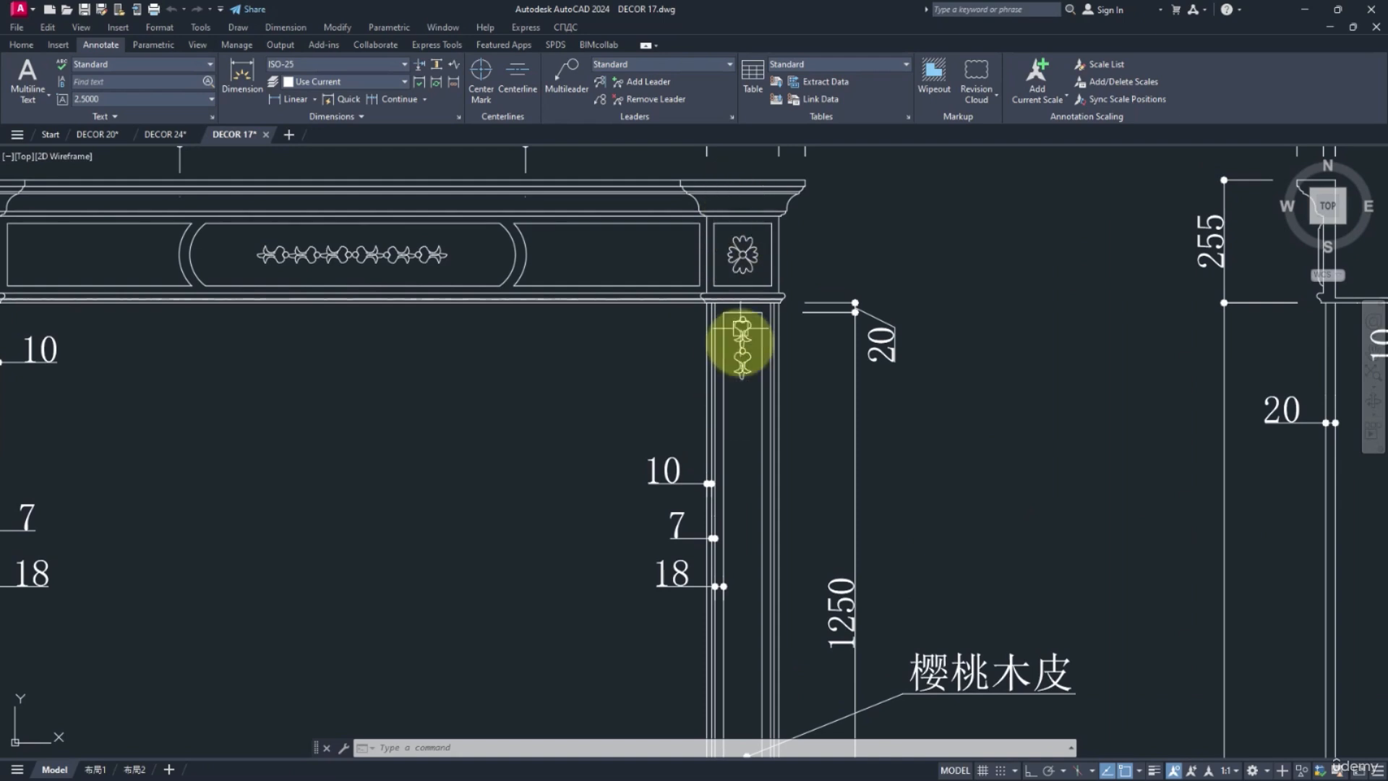
scroll(743, 475, "down", 4)
scroll(747, 432, "up", 6)
middle_click_drag(732, 254, 737, 513)
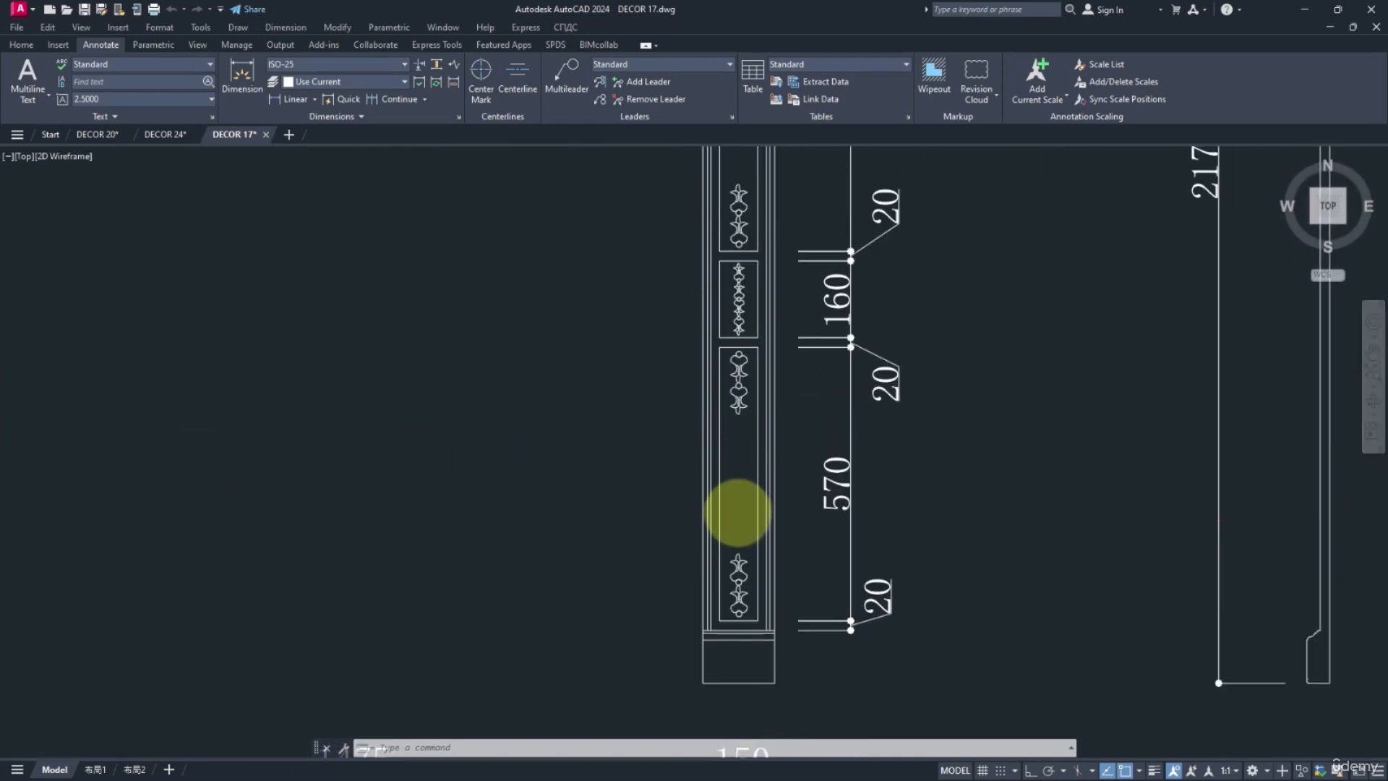
middle_click_drag(733, 240, 734, 421)
middle_click_drag(730, 179, 753, 458)
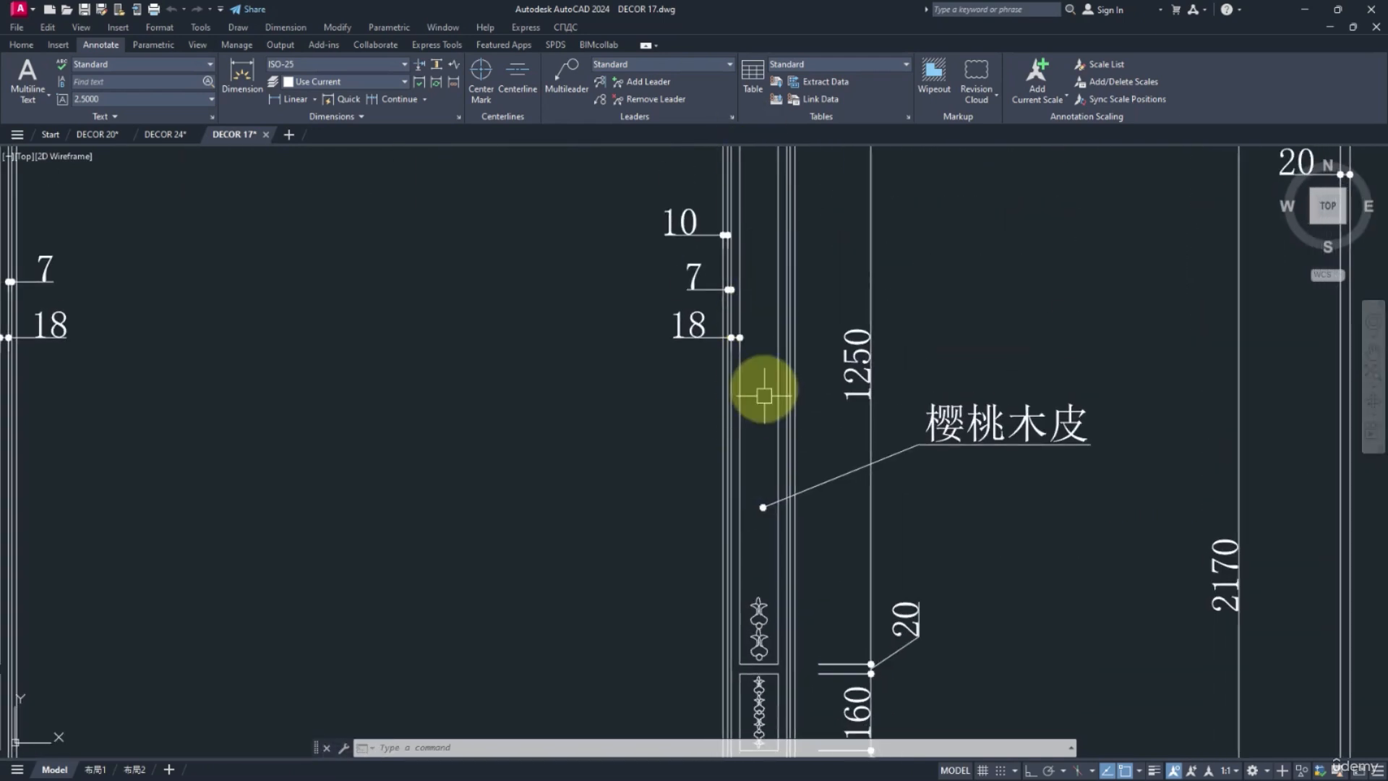
scroll(767, 448, "down", 4)
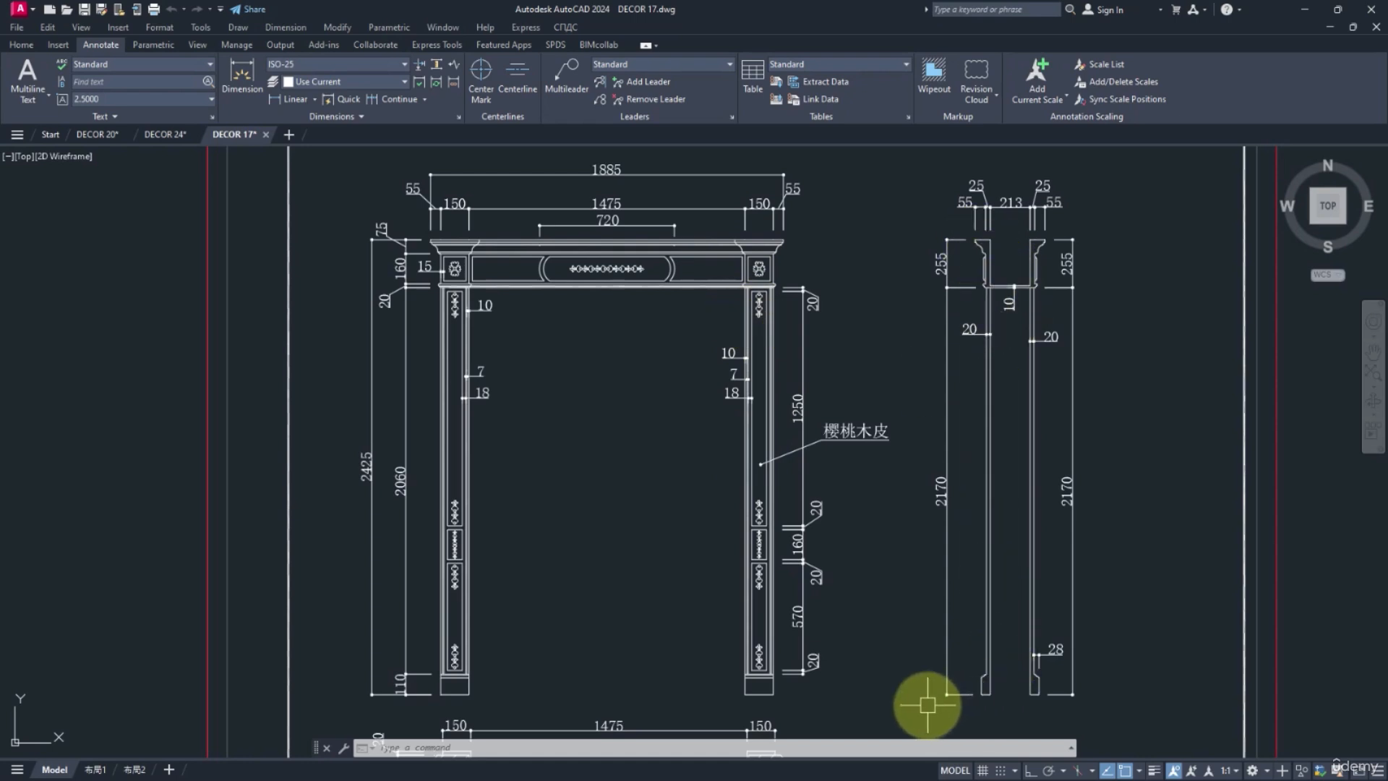
Copy the left half of the frame's side section together with the two horizontal connecting lines to the clipboard.
scroll(927, 705, "down", 2)
left_click(873, 654)
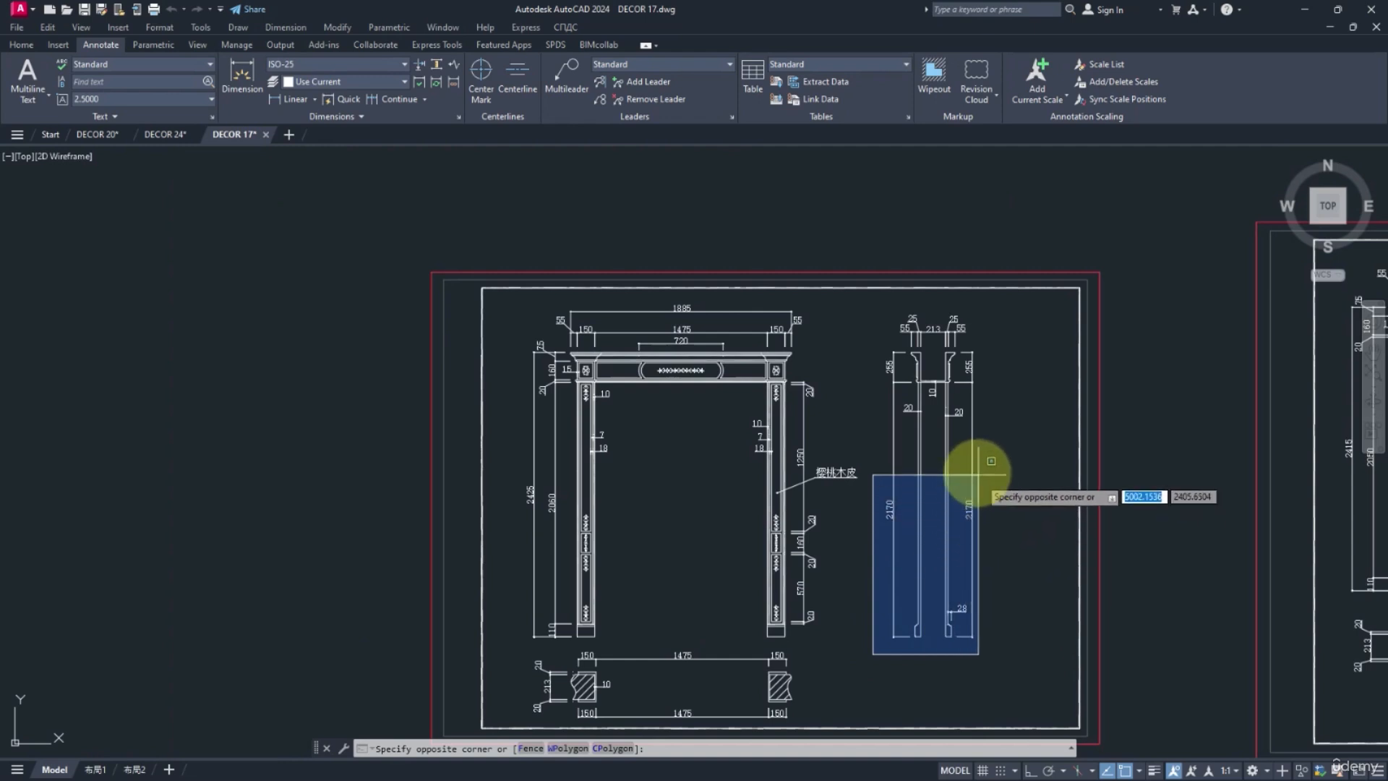
left_click(928, 303)
scroll(927, 373, "up", 6)
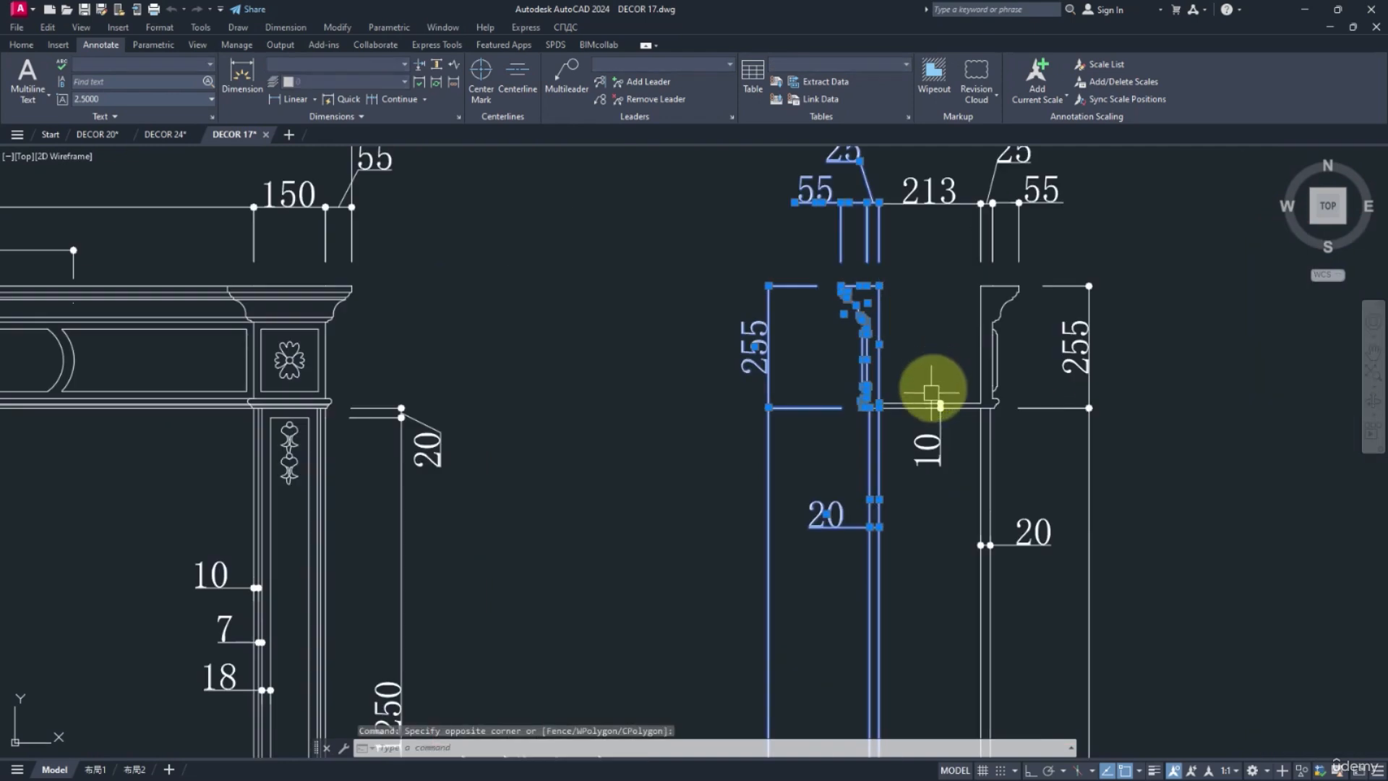
scroll(829, 385, "up", 6)
left_click(844, 376)
left_click(824, 392)
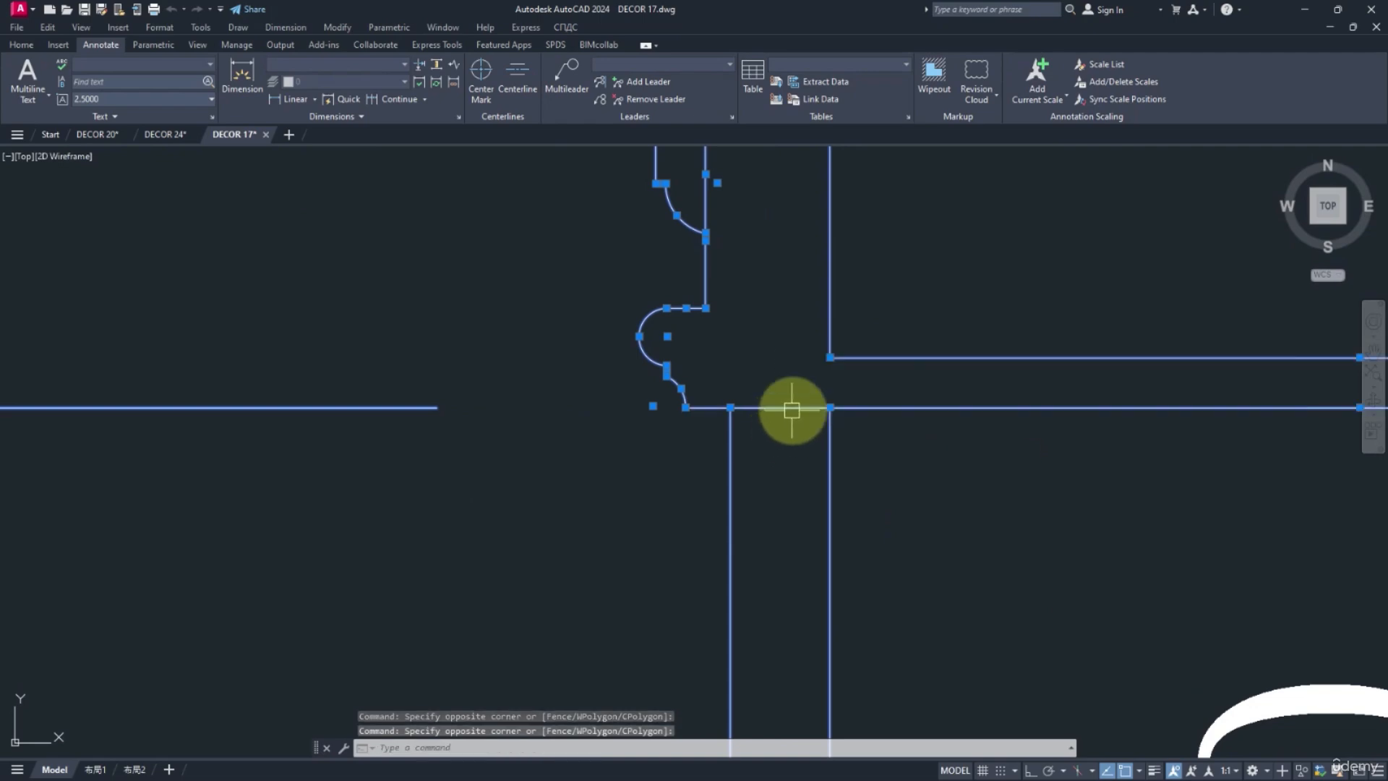
scroll(821, 389, "down", 8)
scroll(792, 401, "down", 6)
scroll(867, 274, "up", 1)
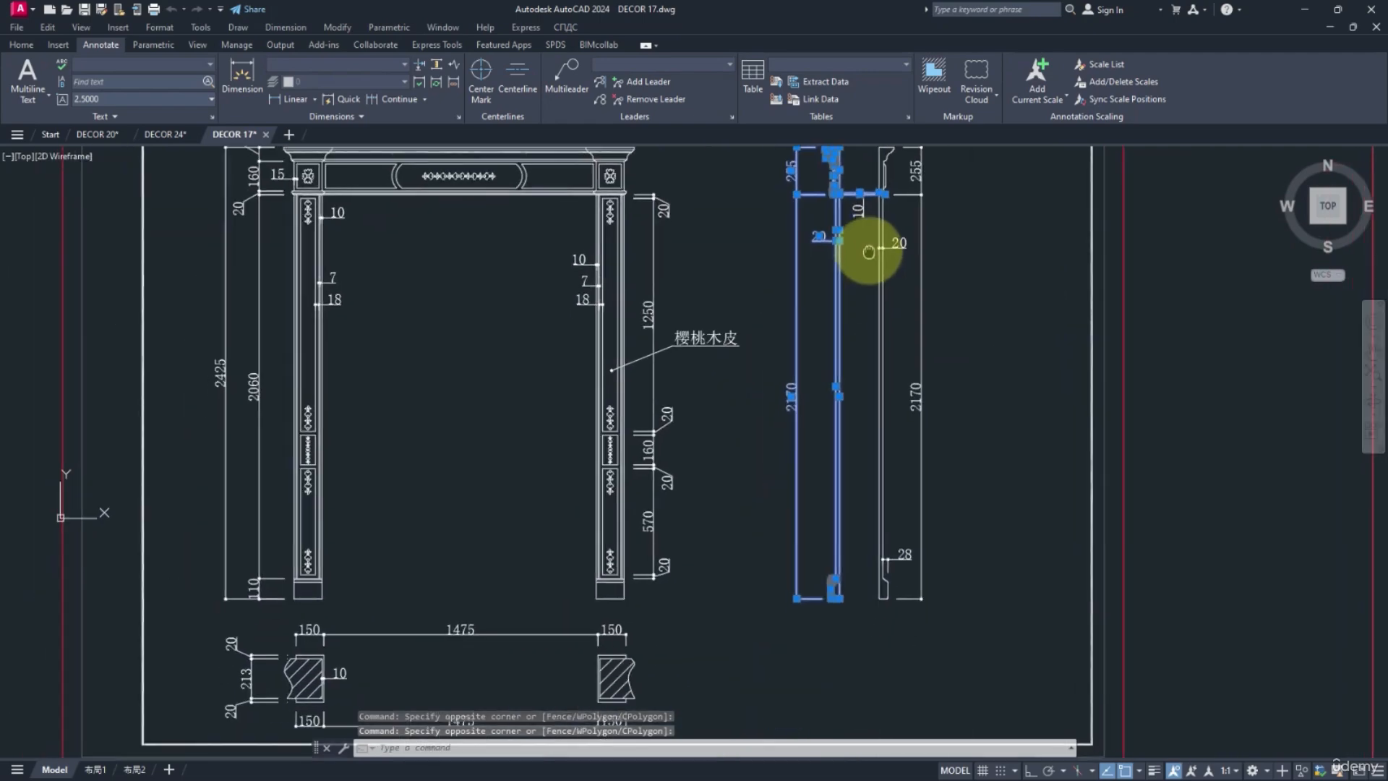
scroll(869, 540, "up", 5)
middle_click_drag(868, 540, 886, 419)
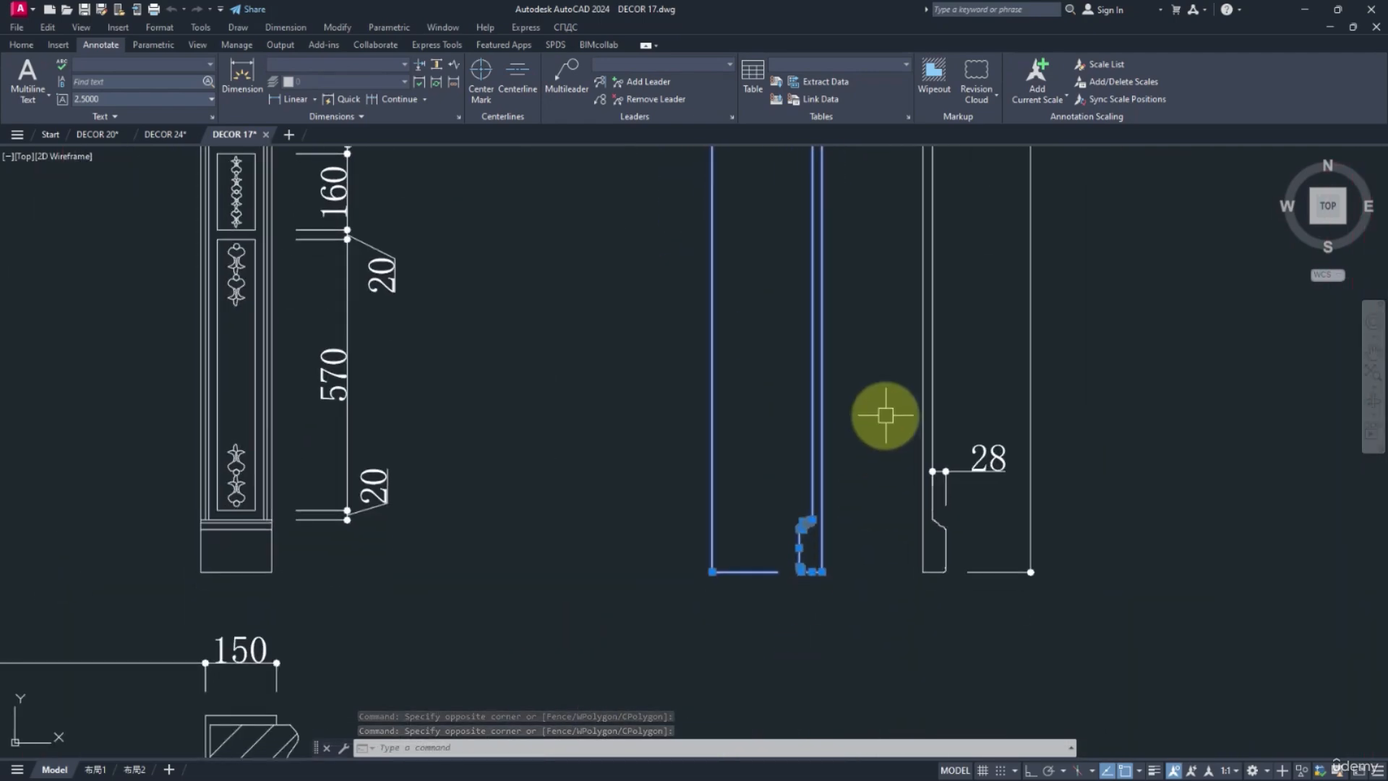
key("ctrl+c")
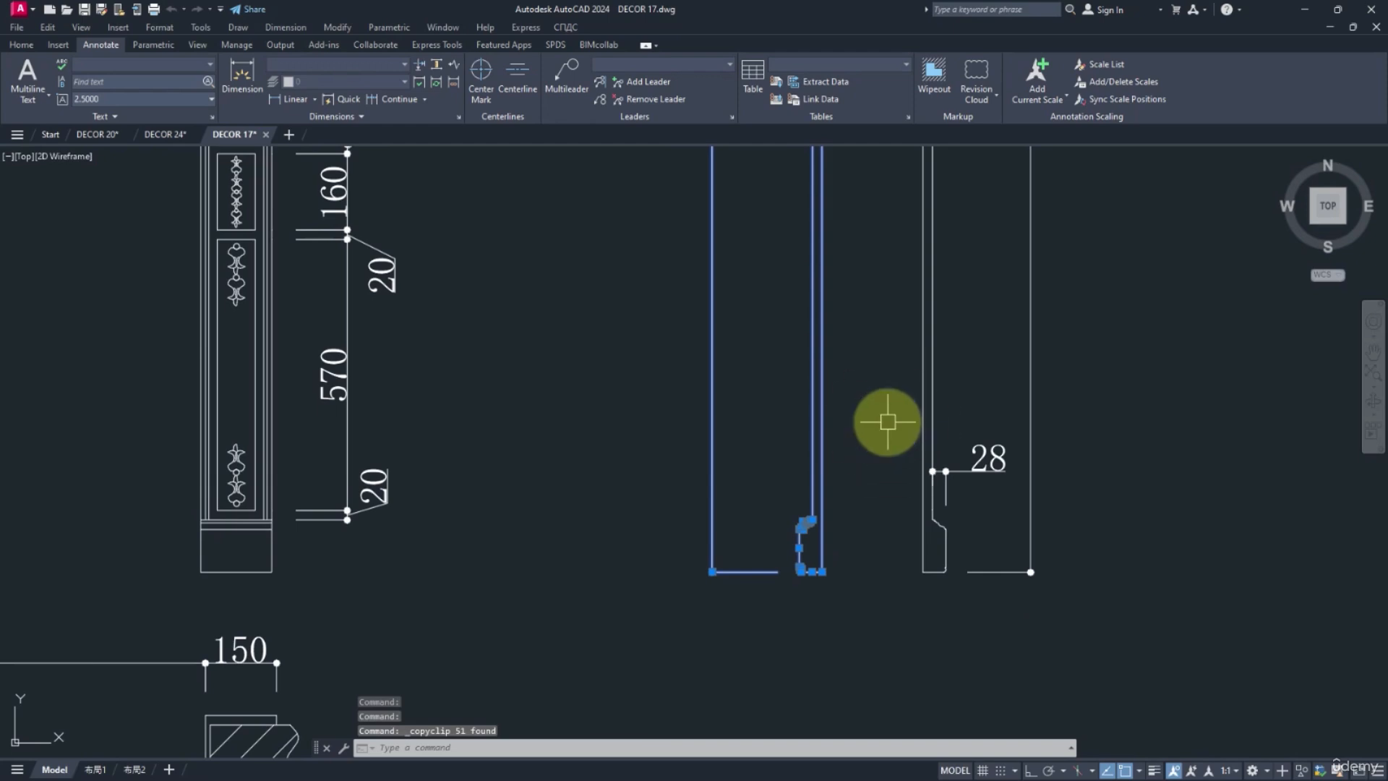
Create a new drawing from the acadiso.dwt template and paste the copied side section into it.
key("ctrl+n")
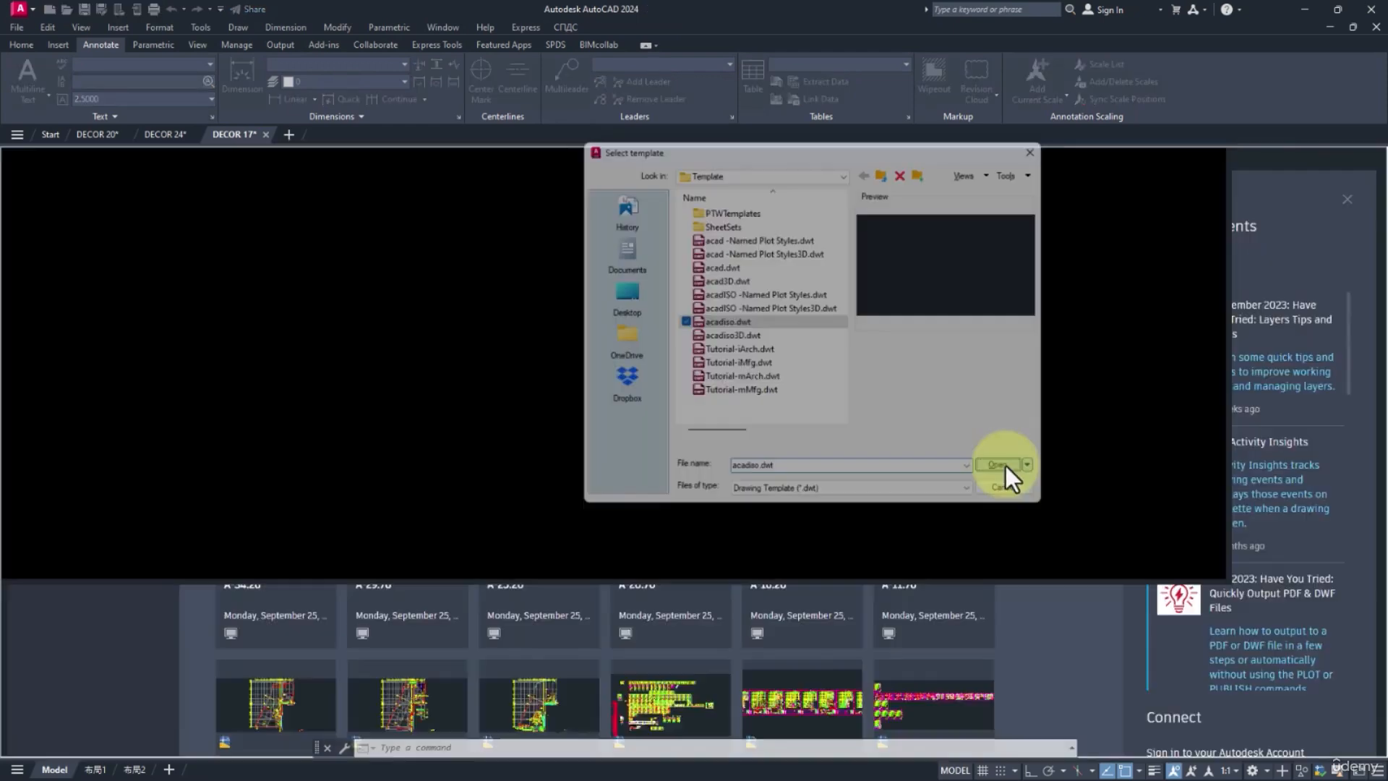
left_click(1001, 467)
key("ctrl+v")
left_click(676, 438)
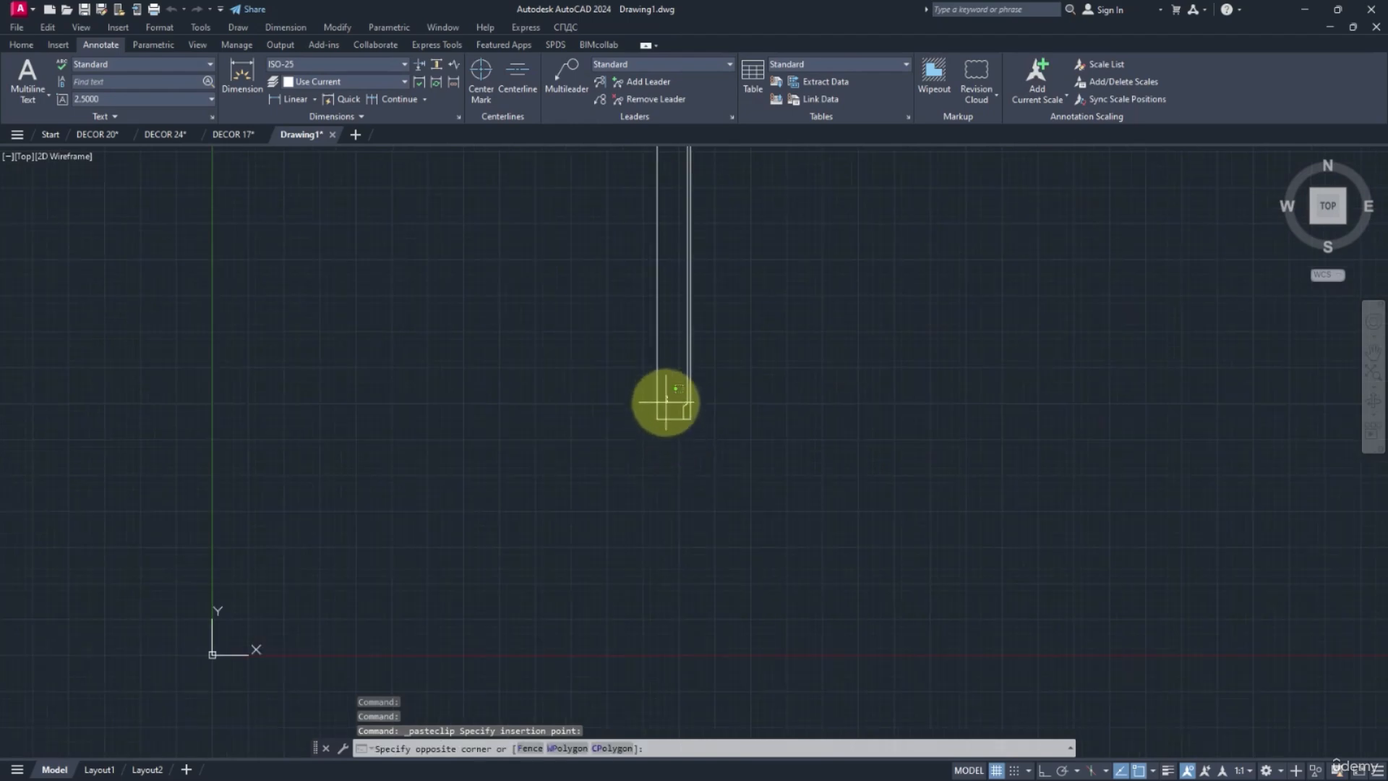
Erase the two vertical height dimensions beside the pasted section.
left_click(665, 396)
left_click(610, 436)
key("Delete")
scroll(657, 506, "down", 3)
scroll(659, 320, "up", 2)
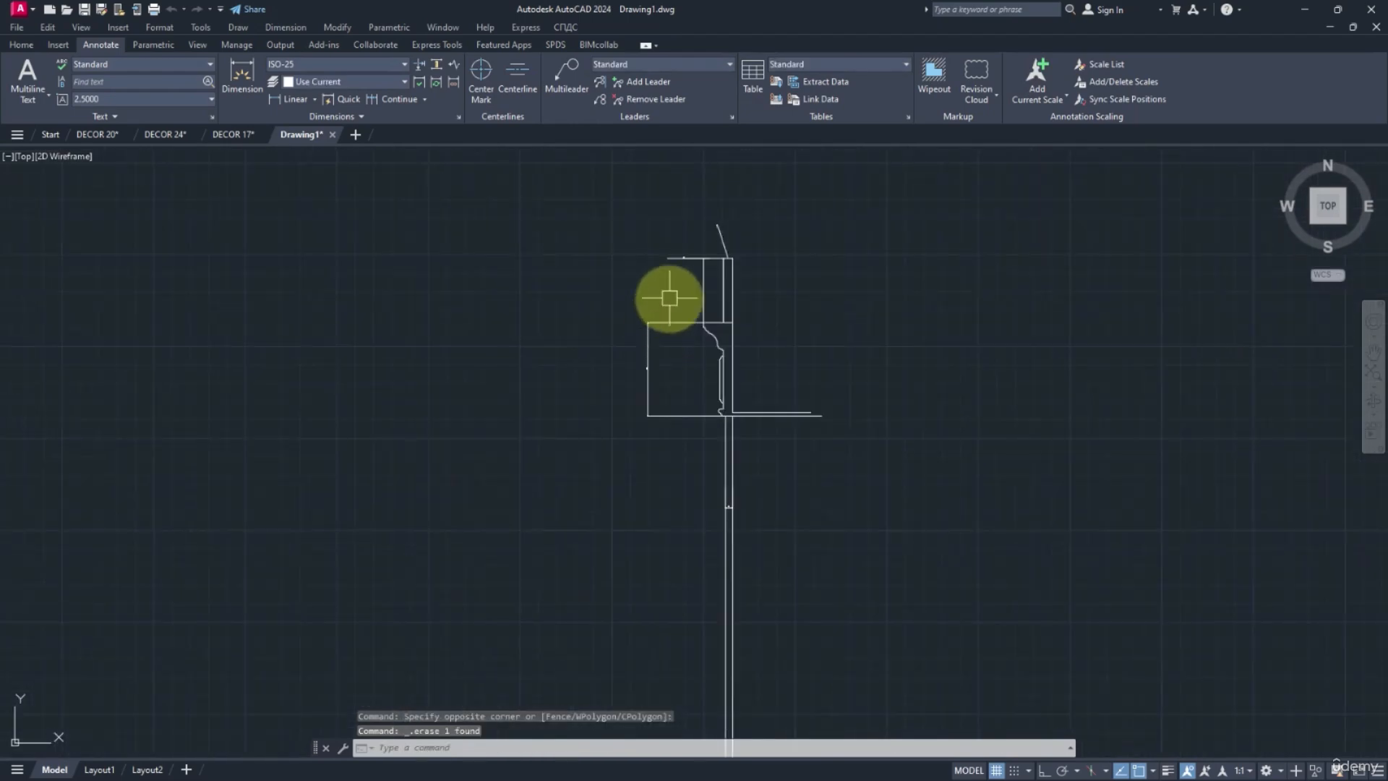
left_click_drag(669, 297, 610, 440)
key("Delete")
scroll(766, 418, "up", 3)
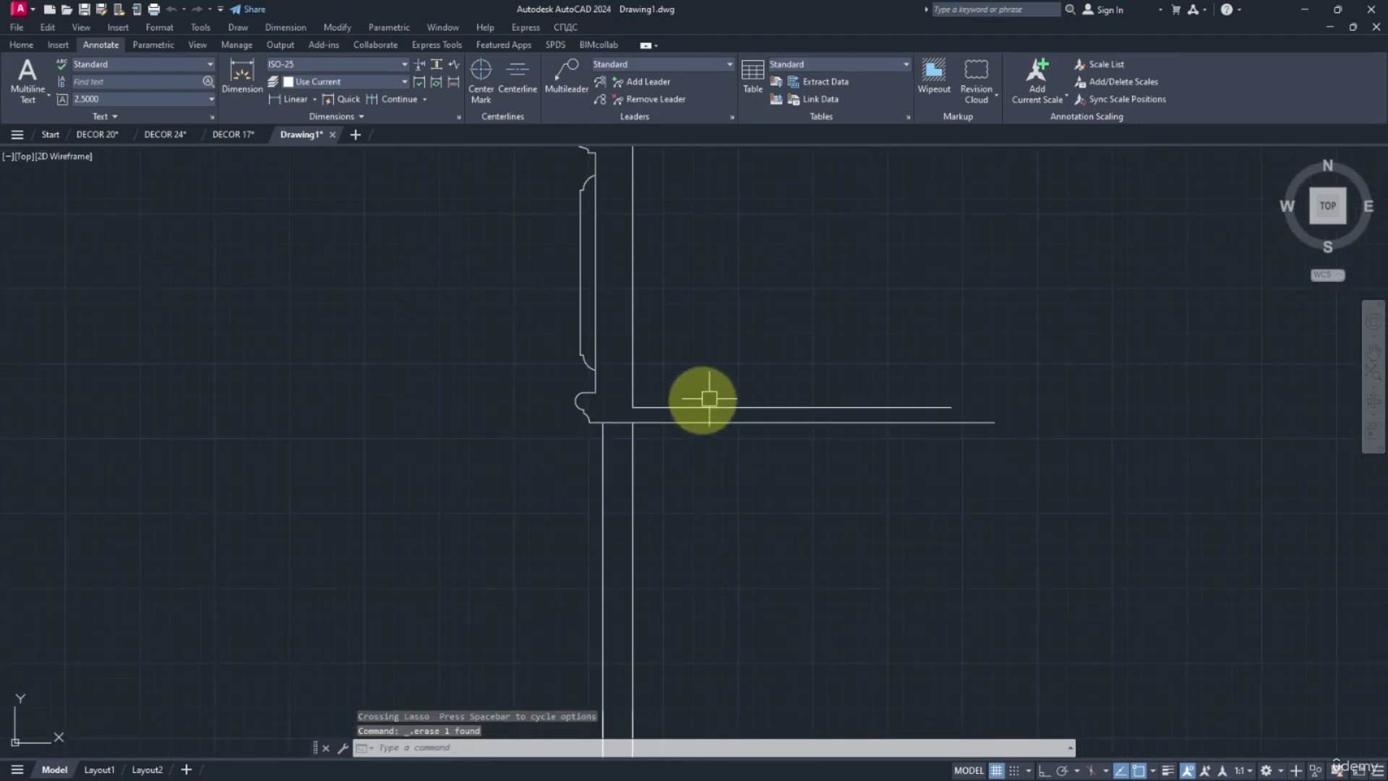
left_click(762, 388)
left_click(731, 443)
key("Escape")
key("Escape")
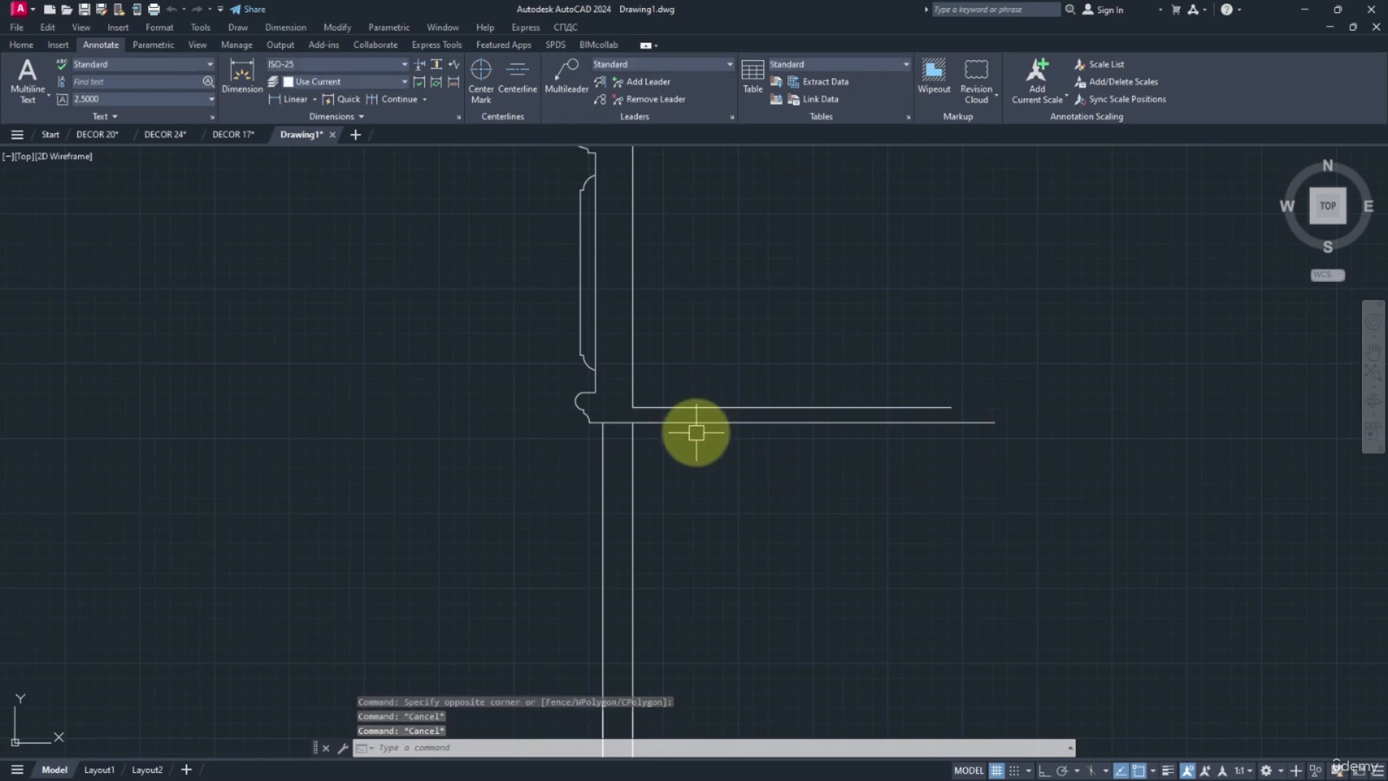
Erase the 25 and 55 width dimensions above the section's head moulding.
scroll(669, 418, "up", 2)
scroll(671, 417, "down", 6)
scroll(656, 329, "down", 4)
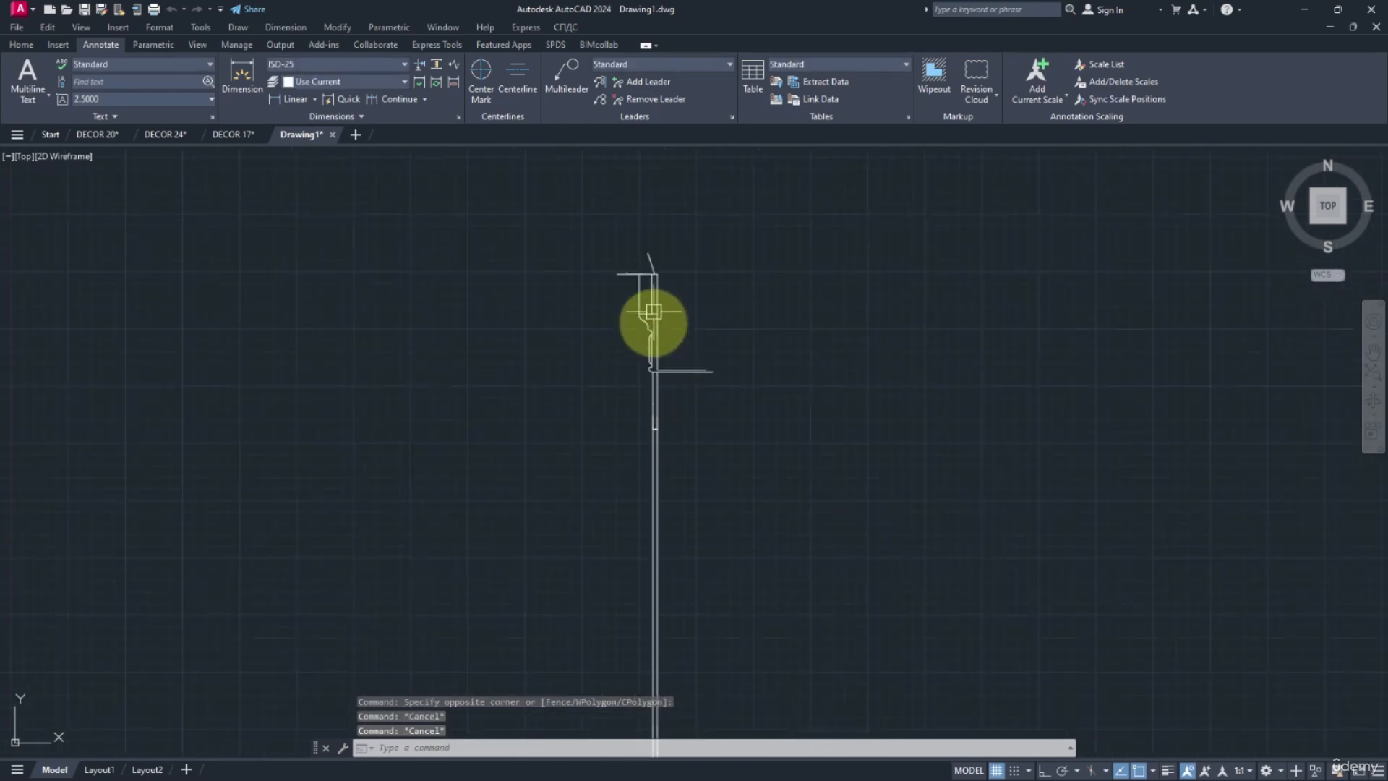
middle_click_drag(660, 253, 686, 345)
scroll(672, 343, "up", 9)
left_click(711, 299)
left_click(528, 369)
middle_click_drag(583, 411, 615, 339)
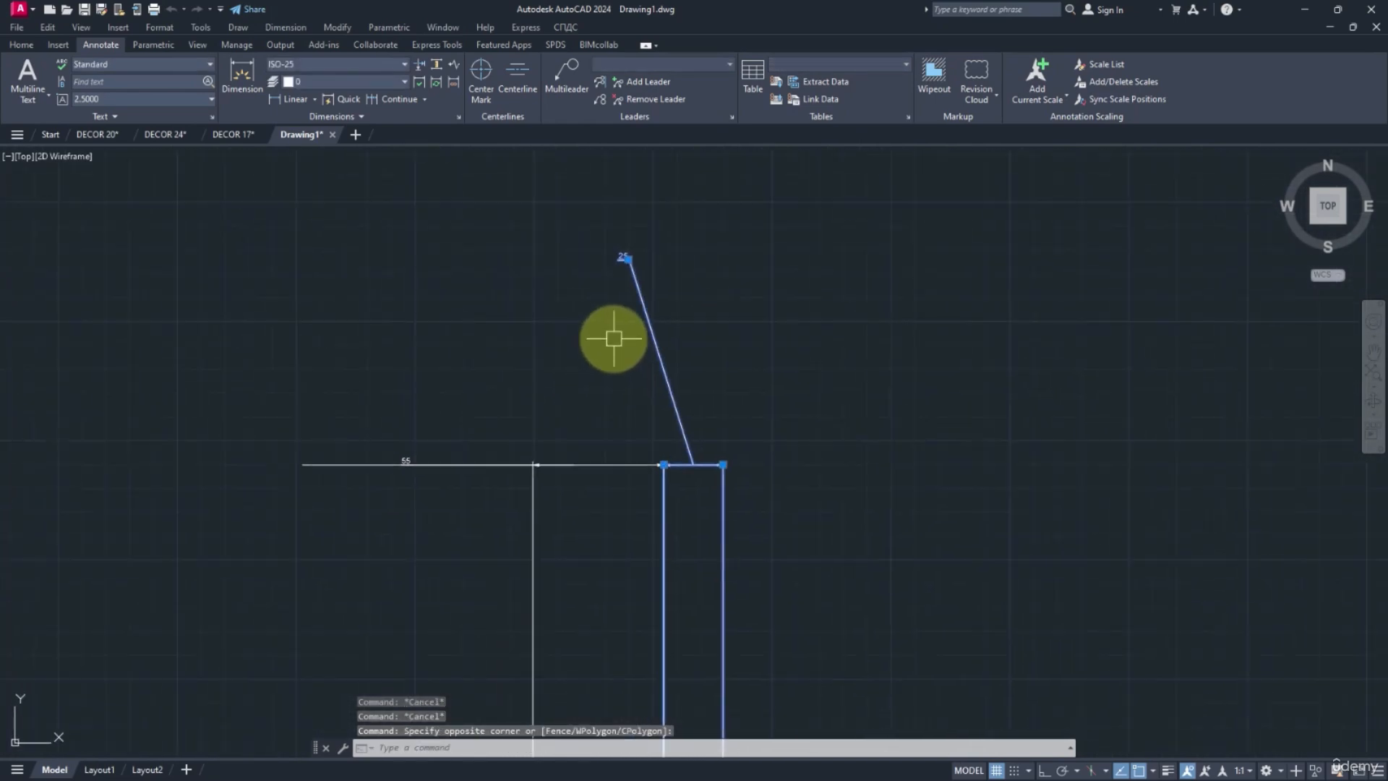
key("Delete")
left_click(553, 448)
left_click(537, 476)
key("Delete")
scroll(552, 393, "down", 3)
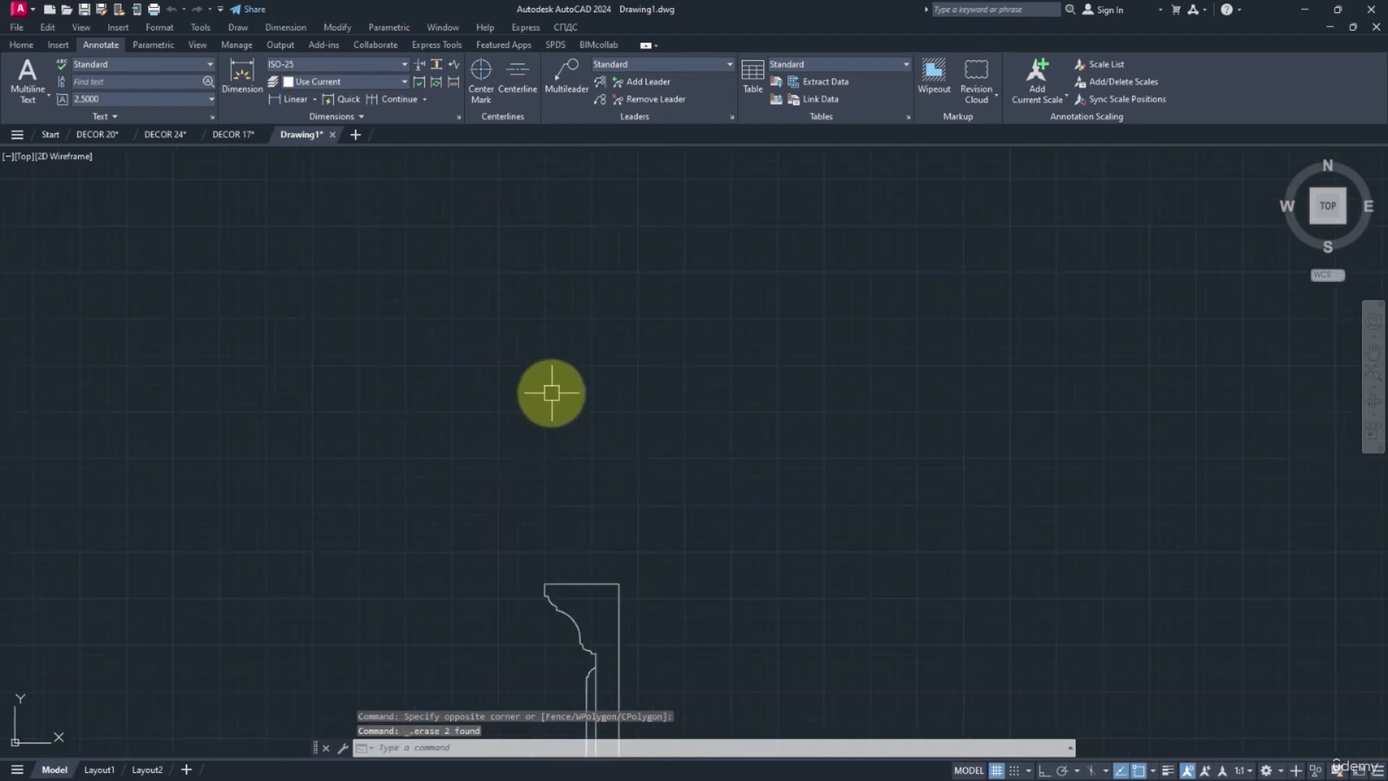
Erase the remaining thickness dimension across the section's vertical shaft.
scroll(553, 395, "down", 3)
middle_click_drag(591, 511, 604, 375)
scroll(584, 460, "up", 3)
middle_click_drag(598, 557, 600, 278)
left_click(539, 465)
left_click(807, 603)
middle_click_drag(749, 561, 717, 460)
scroll(585, 403, "up", 5)
left_click(581, 384)
key("Delete")
Move the whole section from the lower-right corner of its base to the origin 0,0.
scroll(587, 405, "down", 6)
middle_click_drag(606, 587, 617, 154)
scroll(617, 304, "down", 5)
scroll(624, 461, "up", 4)
scroll(625, 459, "down", 3)
scroll(626, 391, "up", 4)
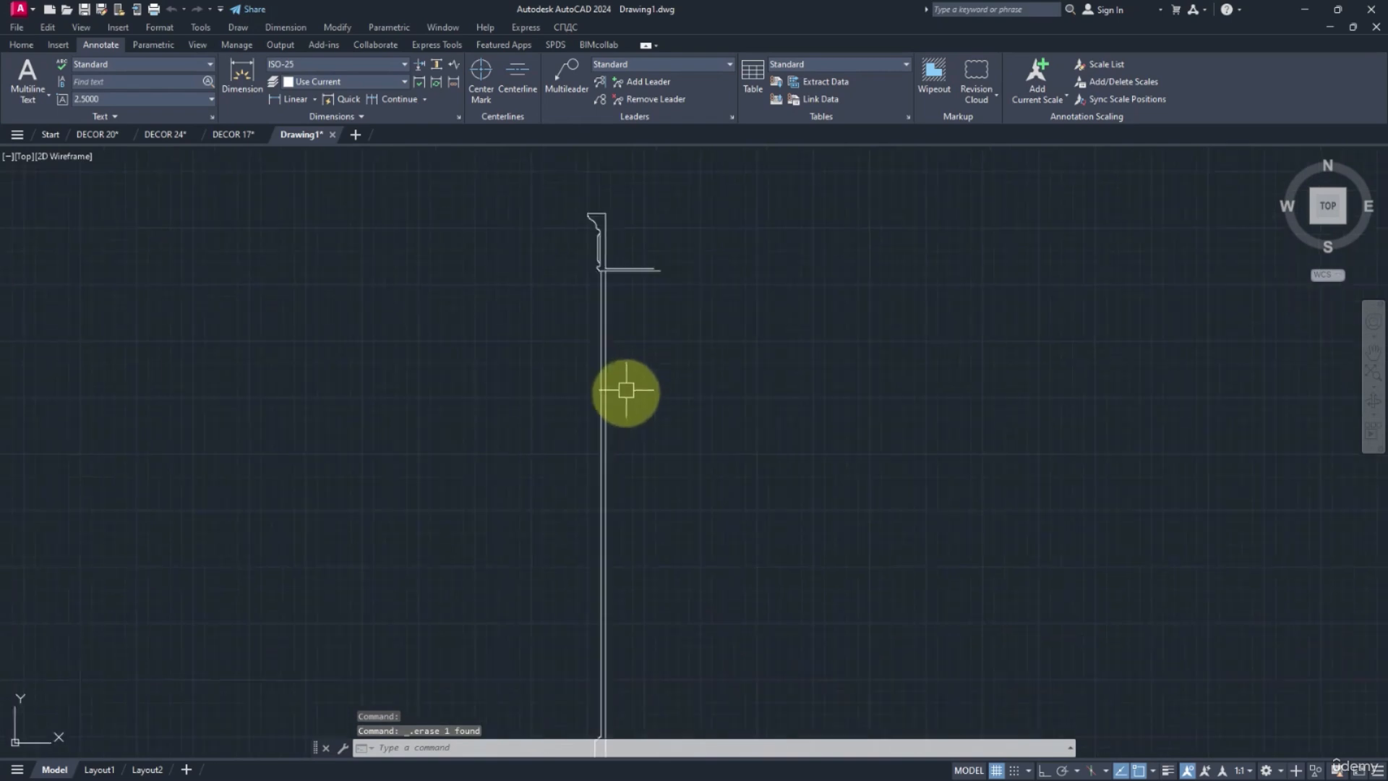
scroll(643, 362, "down", 3)
key("Return")
scroll(719, 347, "down", 2)
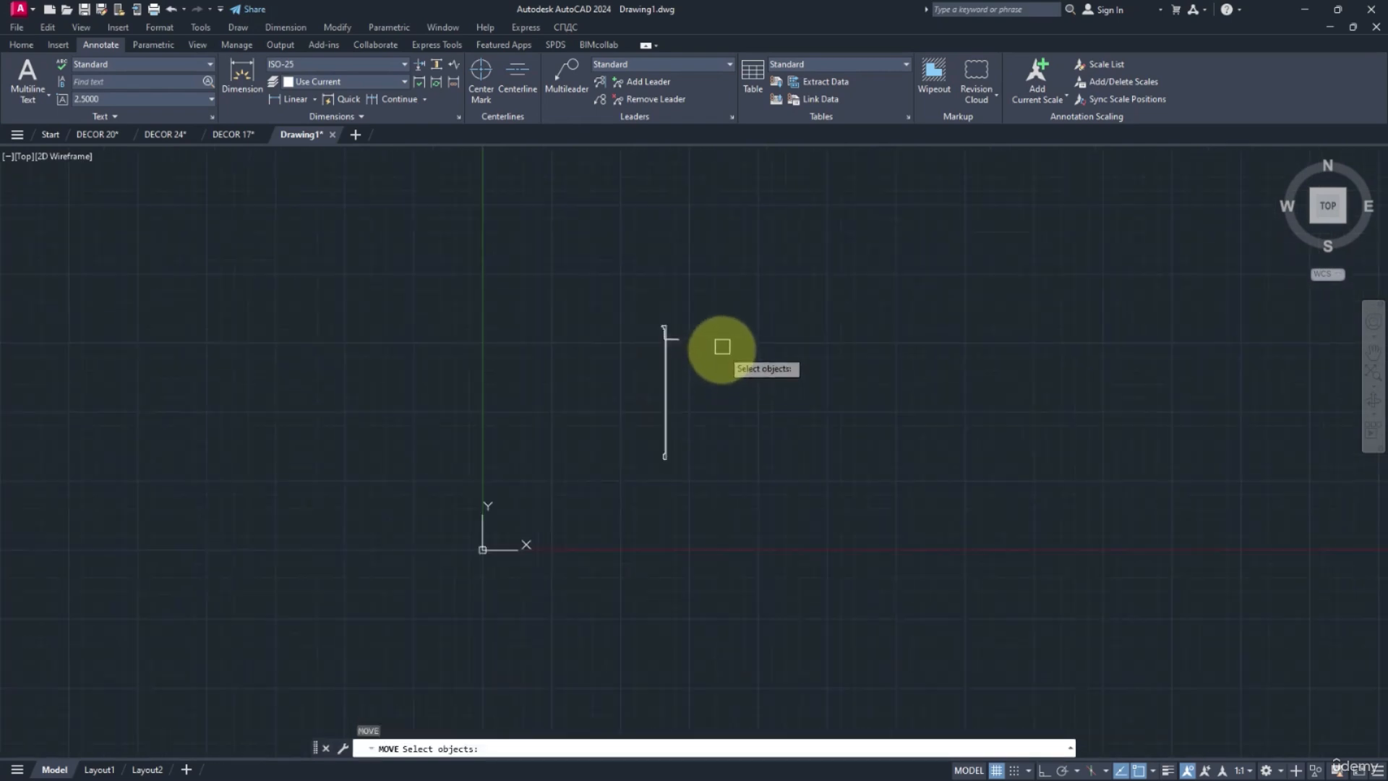
left_click(768, 272)
left_click(583, 545)
scroll(628, 485, "up", 5)
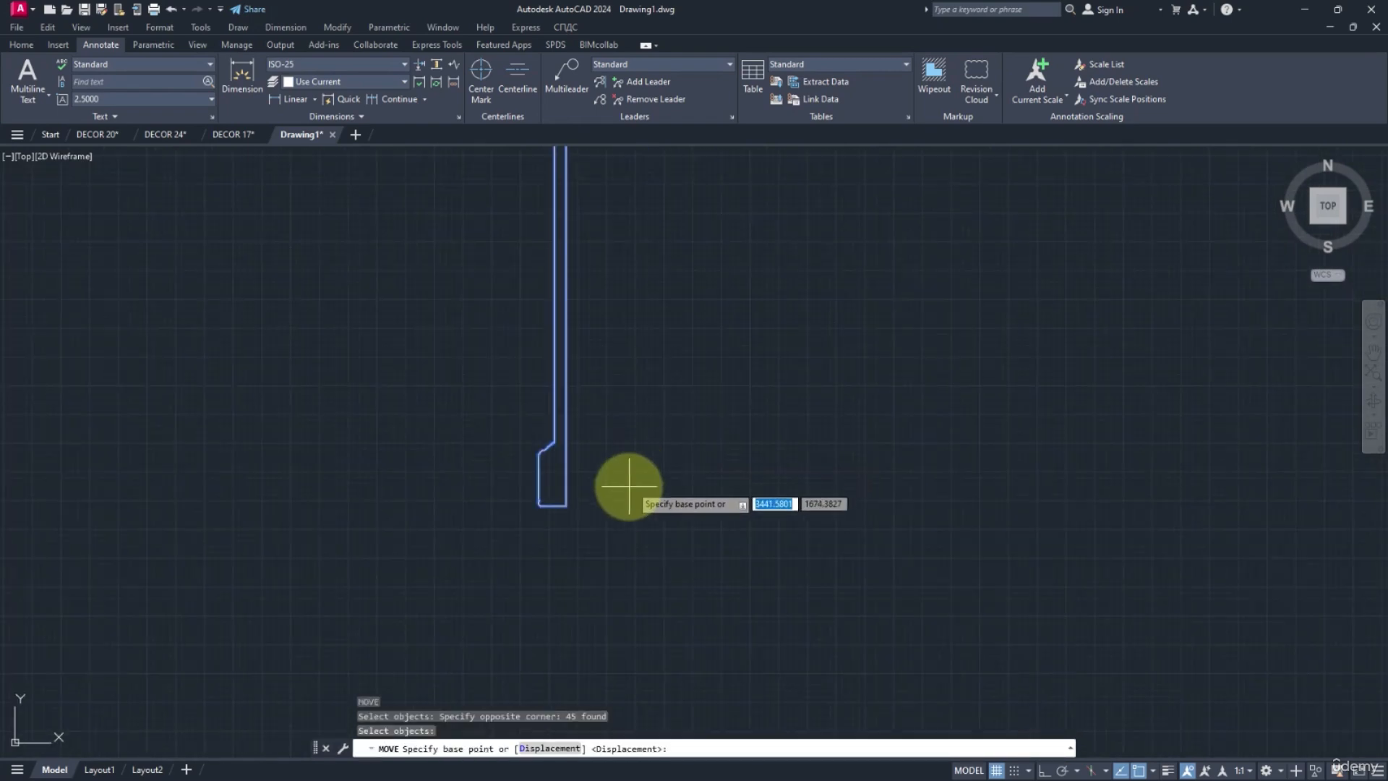
left_click(565, 505)
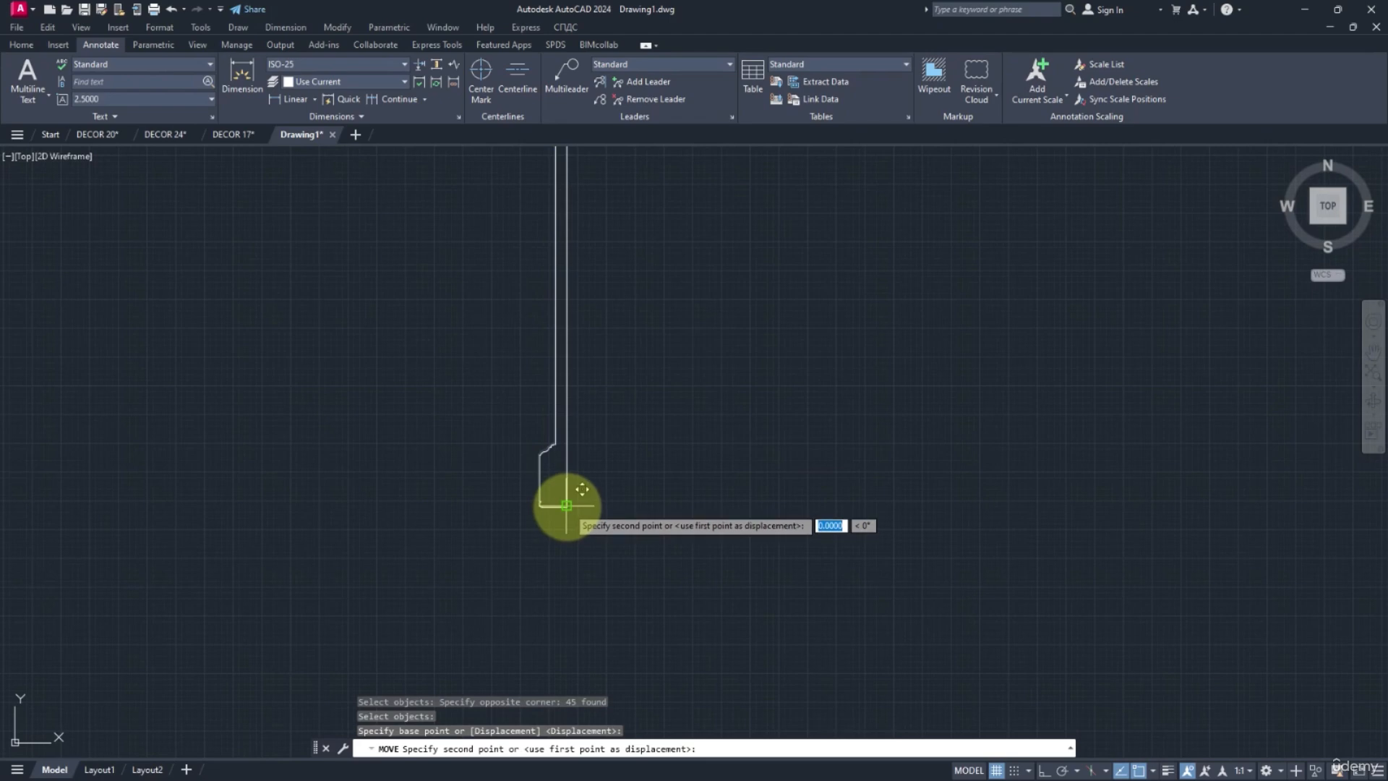
key("Return")
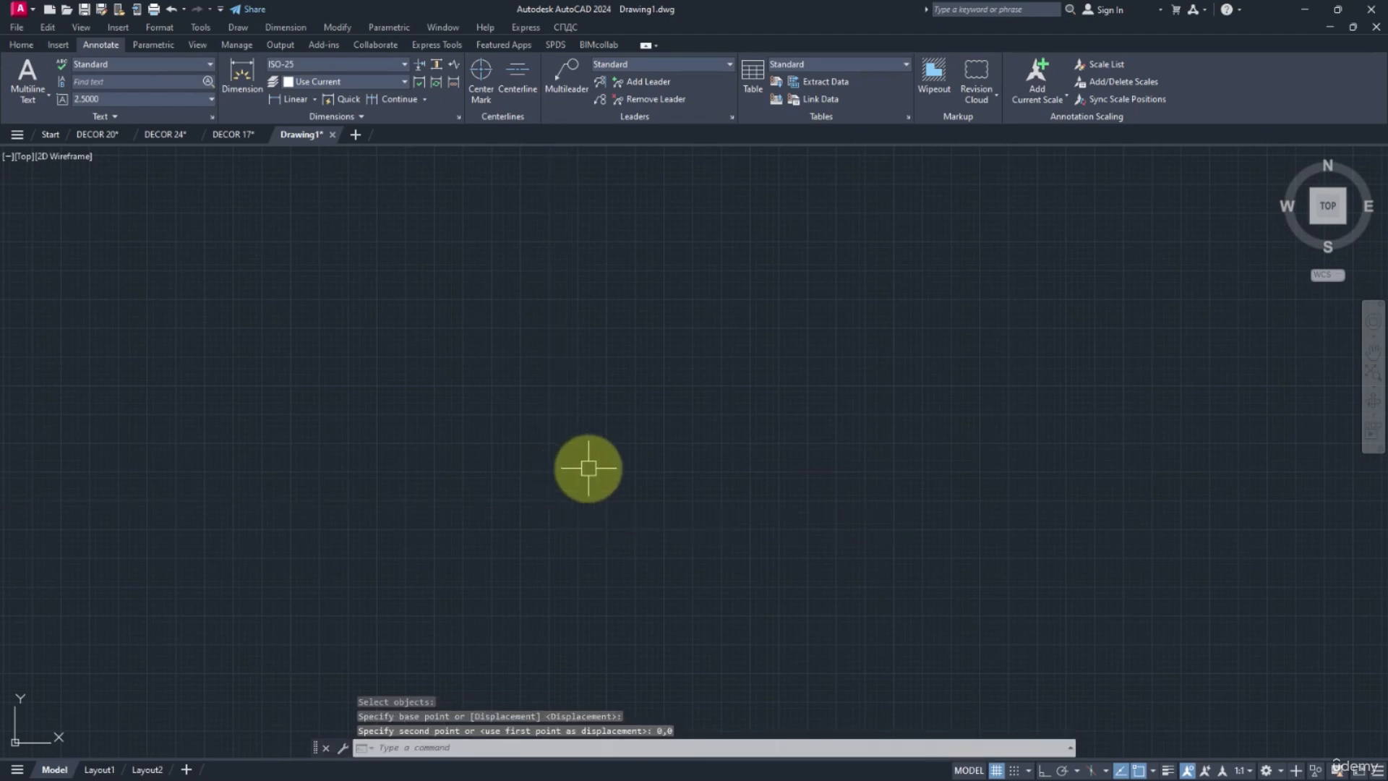
Check the section's overall height with DIST, from the base corner at the origin up to the head moulding.
type("Z")
key("Return")
type("E")
key("Return")
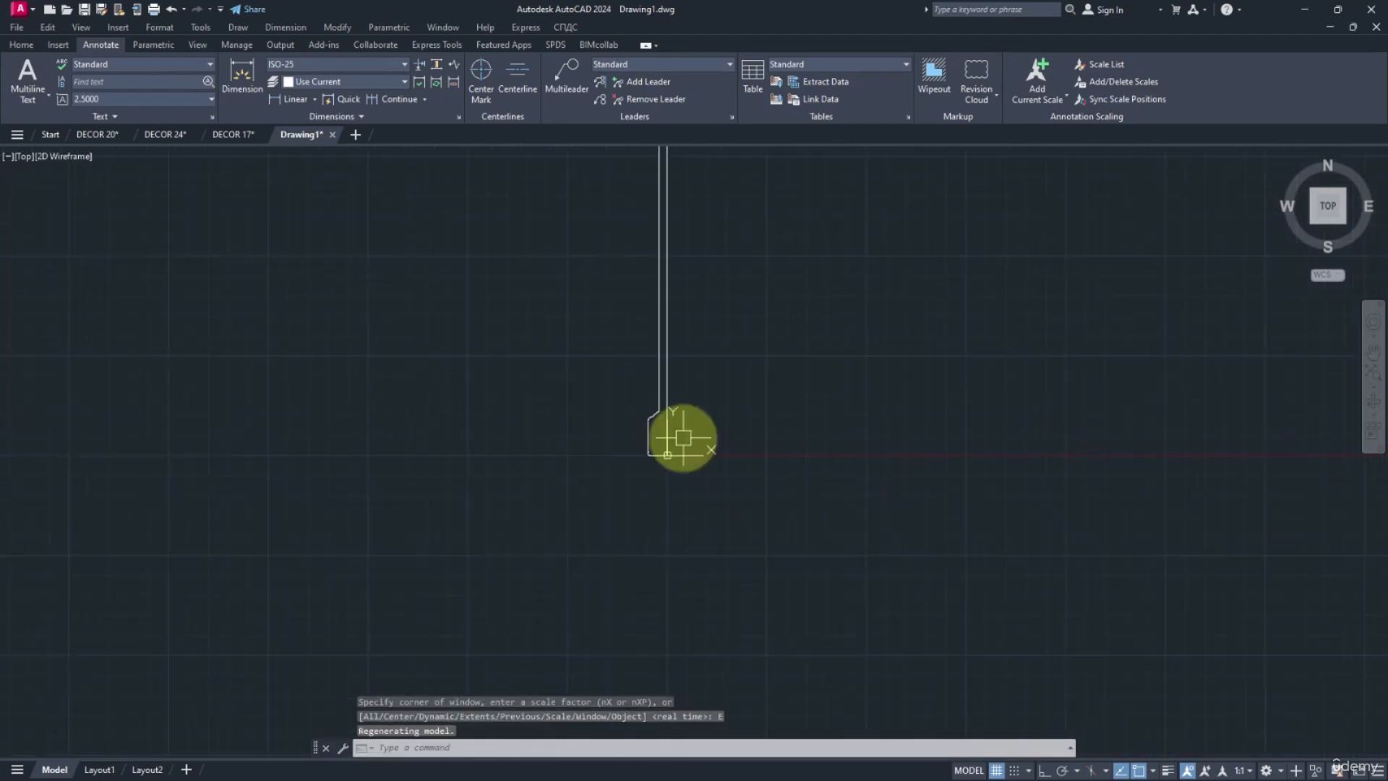
type("D")
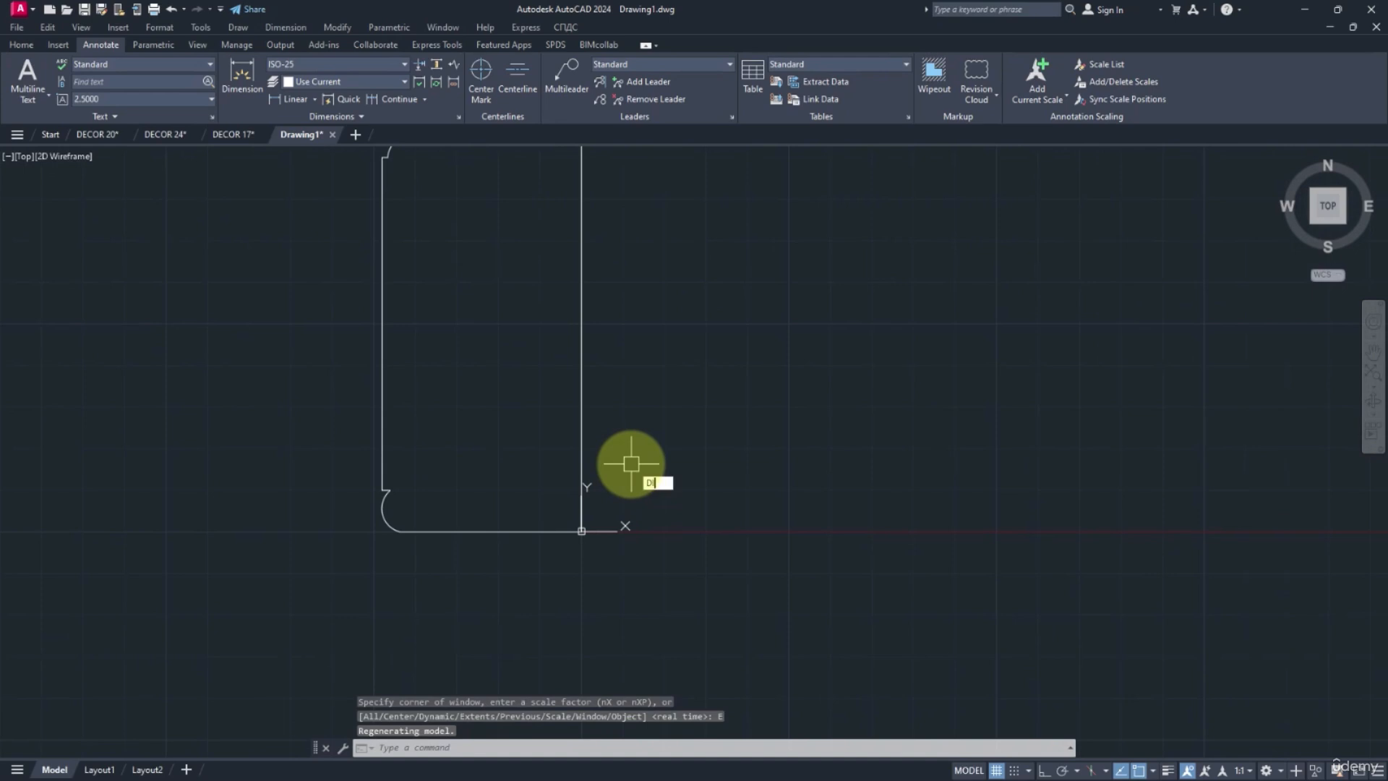
type("I")
key("Return")
left_click(581, 530)
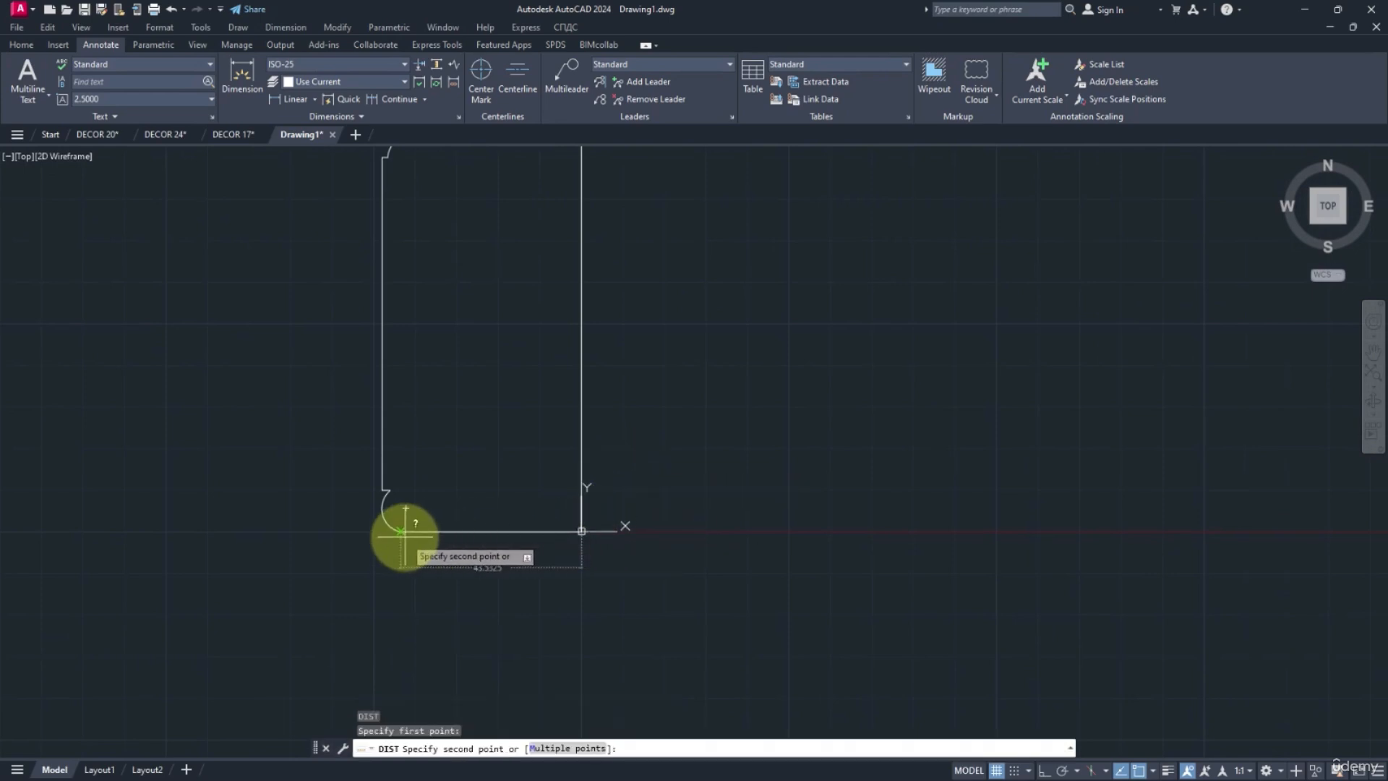
scroll(612, 513, "down", 6)
mouse_move(623, 292)
middle_mouse_down()
mouse_move(622, 474)
mouse_move(613, 369)
mouse_move(614, 455)
middle_mouse_up()
scroll(623, 376, "down", 2)
mouse_move(615, 246)
middle_mouse_down()
mouse_move(615, 553)
mouse_move(617, 366)
mouse_move(618, 504)
middle_mouse_up()
middle_click_drag(623, 267, 627, 506)
scroll(620, 284, "up", 4)
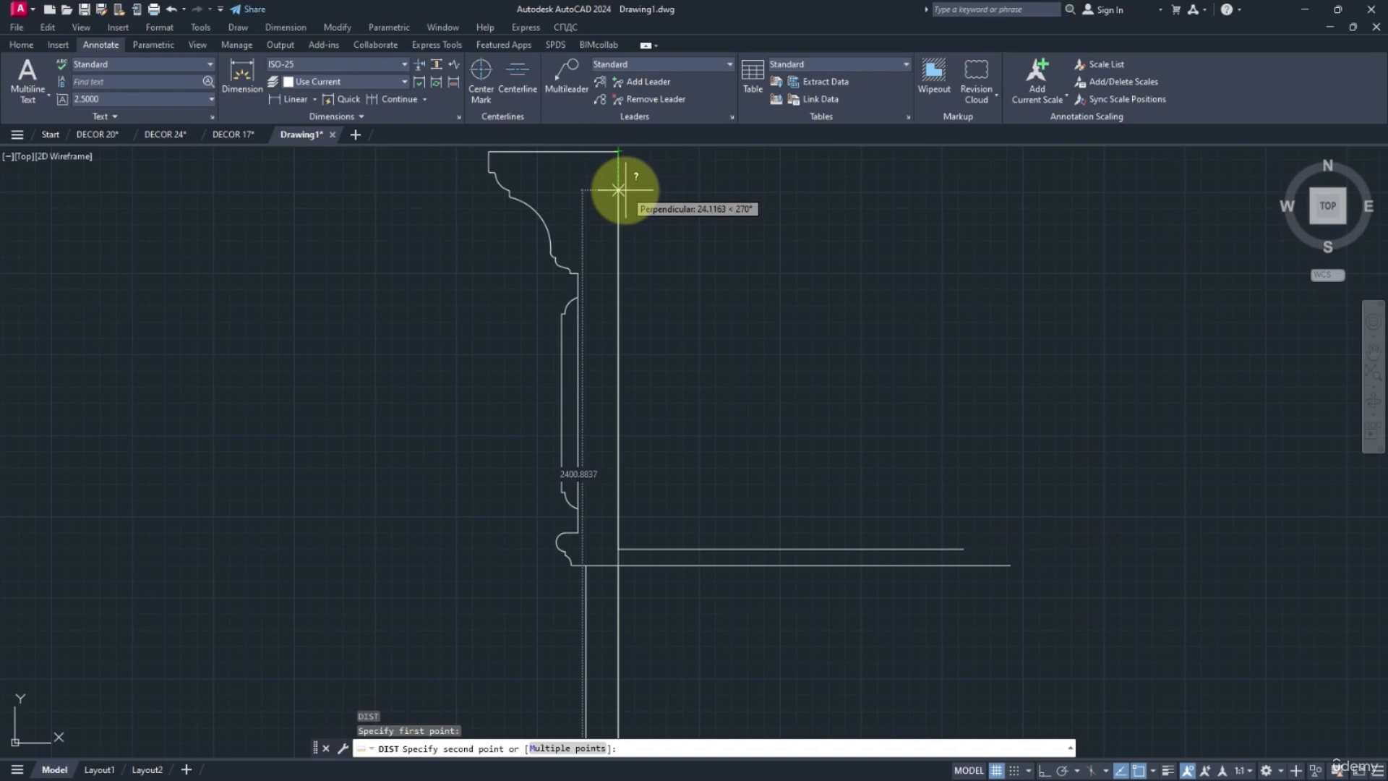
key("Escape")
scroll(622, 195, "down", 8)
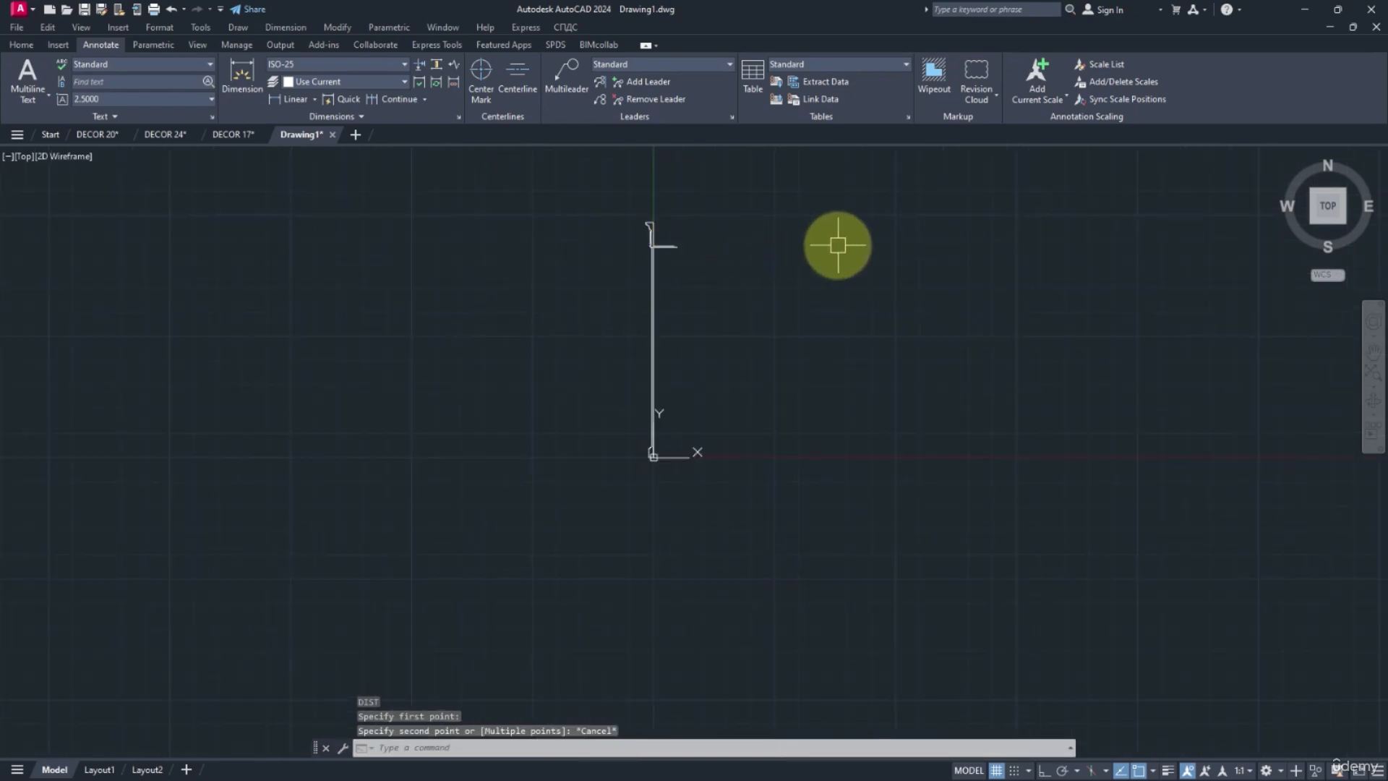
Scale the whole section by a factor of 0.0001 about its base corner at the origin.
type("sc")
key("Return")
left_click(861, 155)
left_click(526, 517)
key("Return")
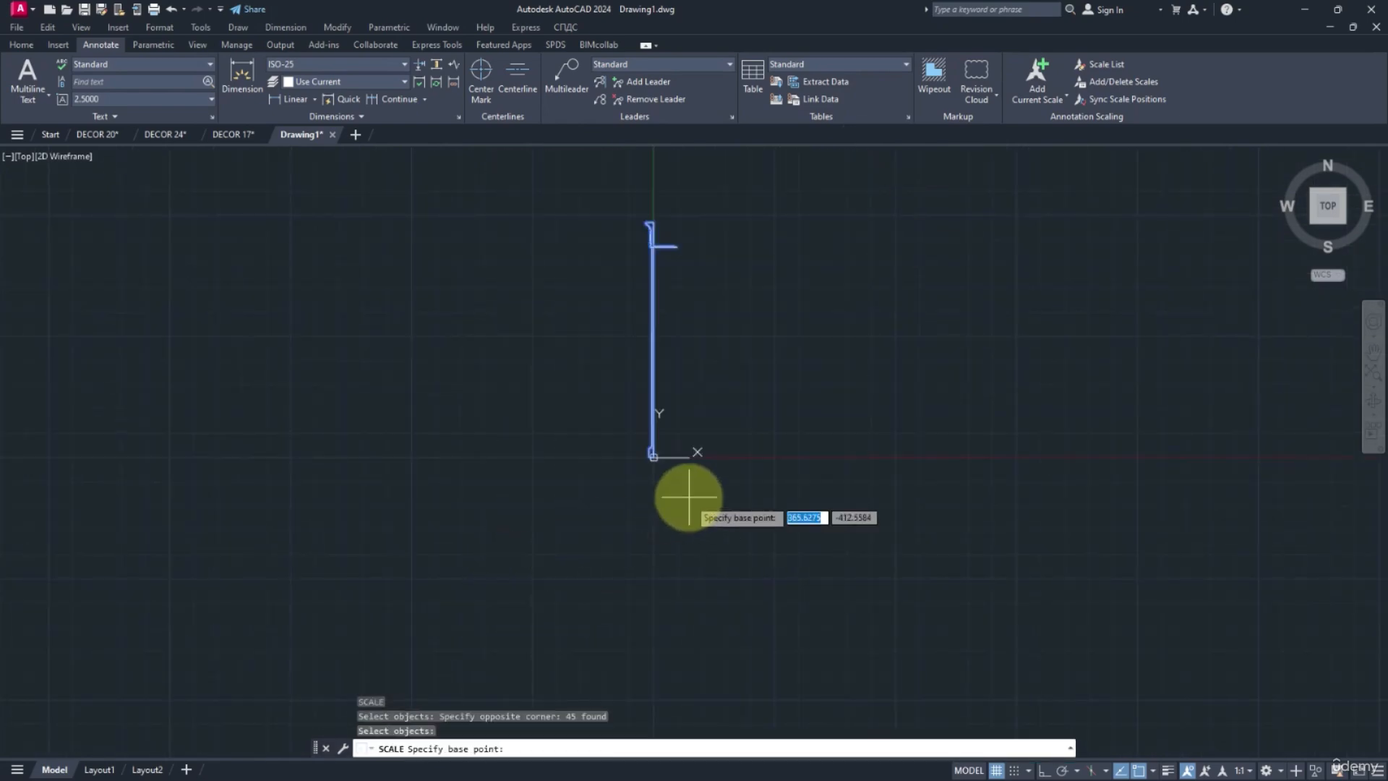
scroll(635, 441, "up", 4)
scroll(635, 441, "up", 2)
left_click(605, 446)
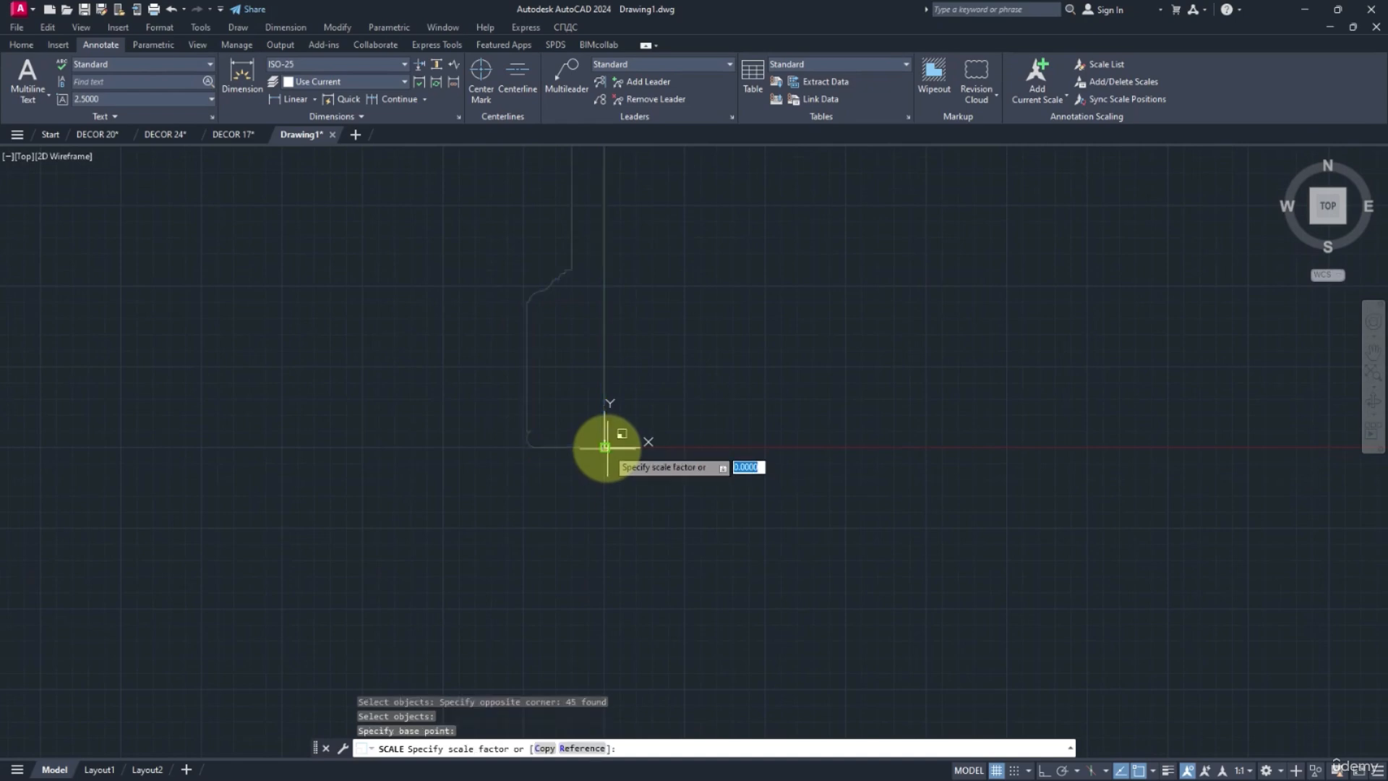
type("0.0001")
key("Return")
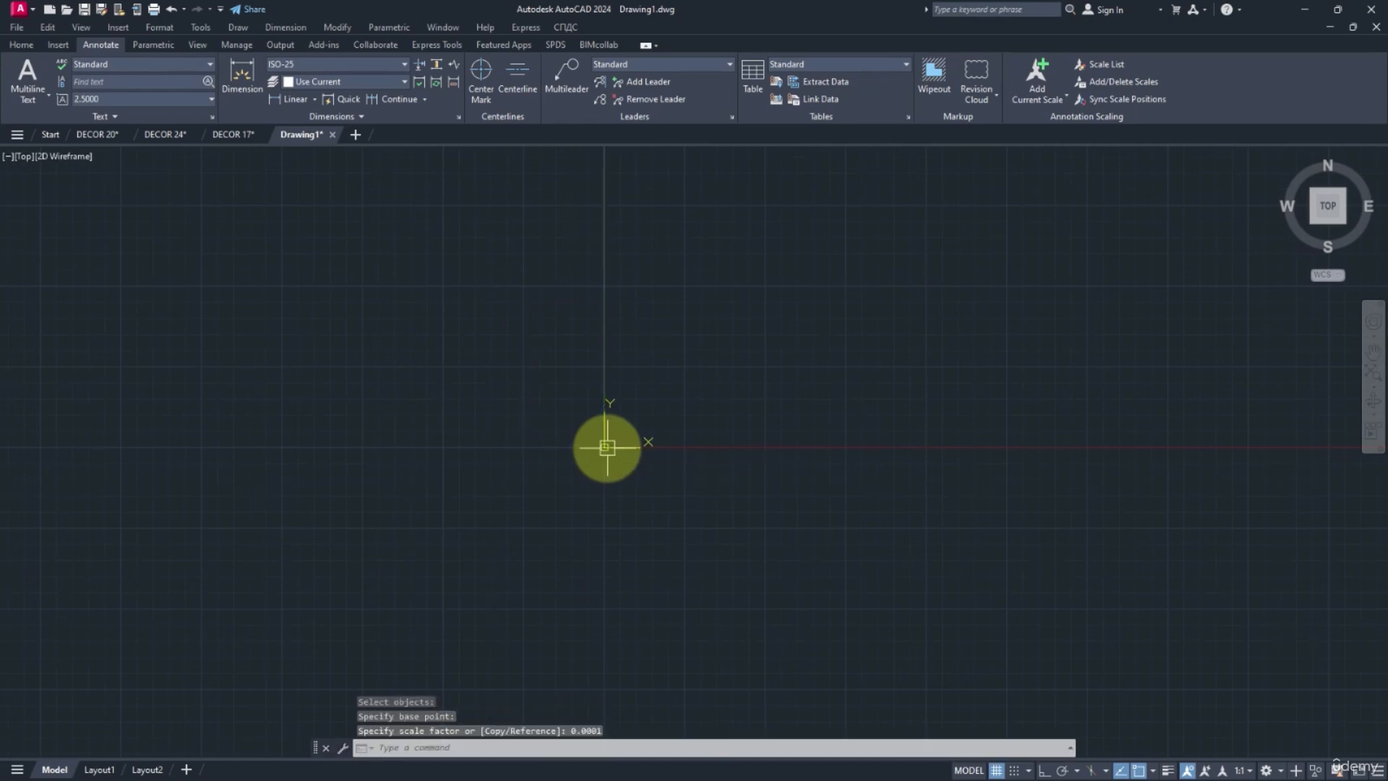
Bring the scaled-down section into view and measure its height from the origin corner to the top of the head.
type("z")
key("Return")
key("Return")
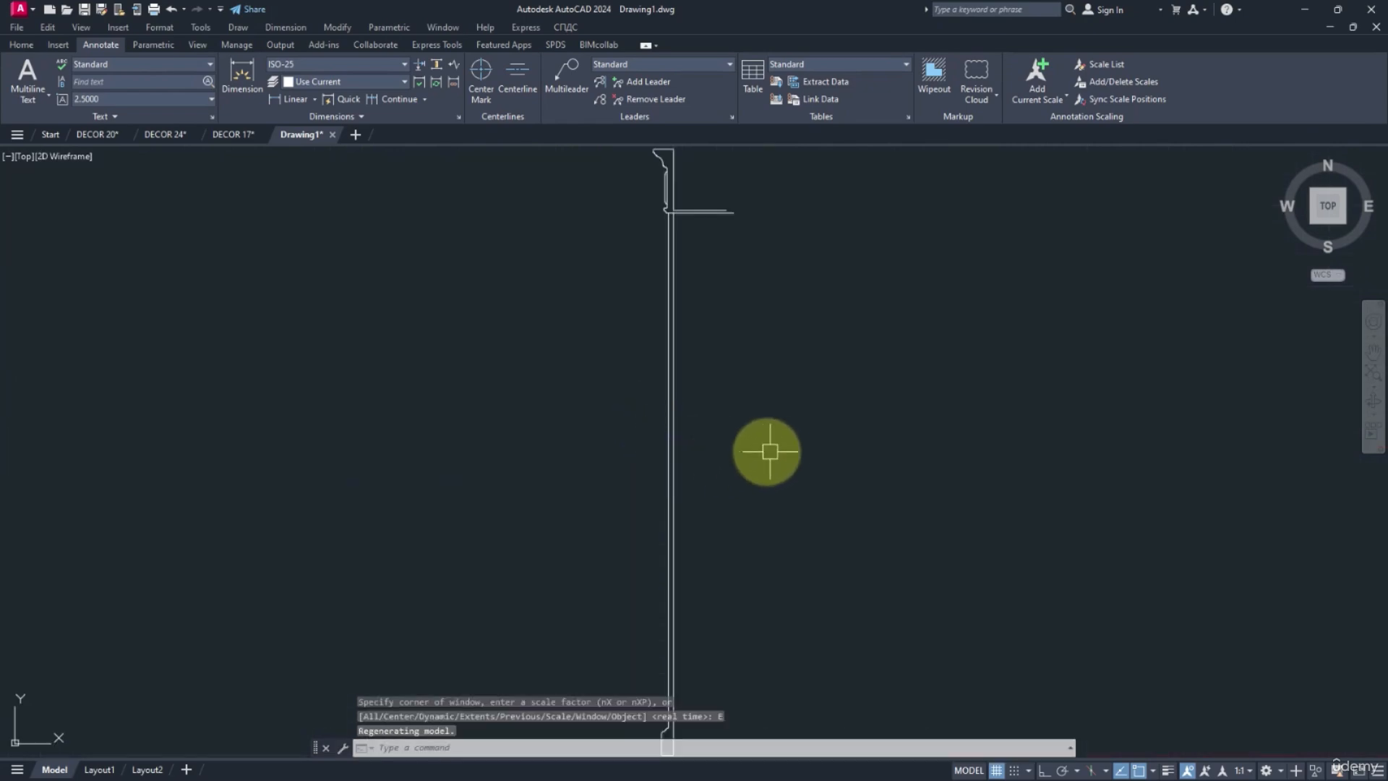
type("d poi")
key("Return")
middle_click_drag(779, 443, 782, 304)
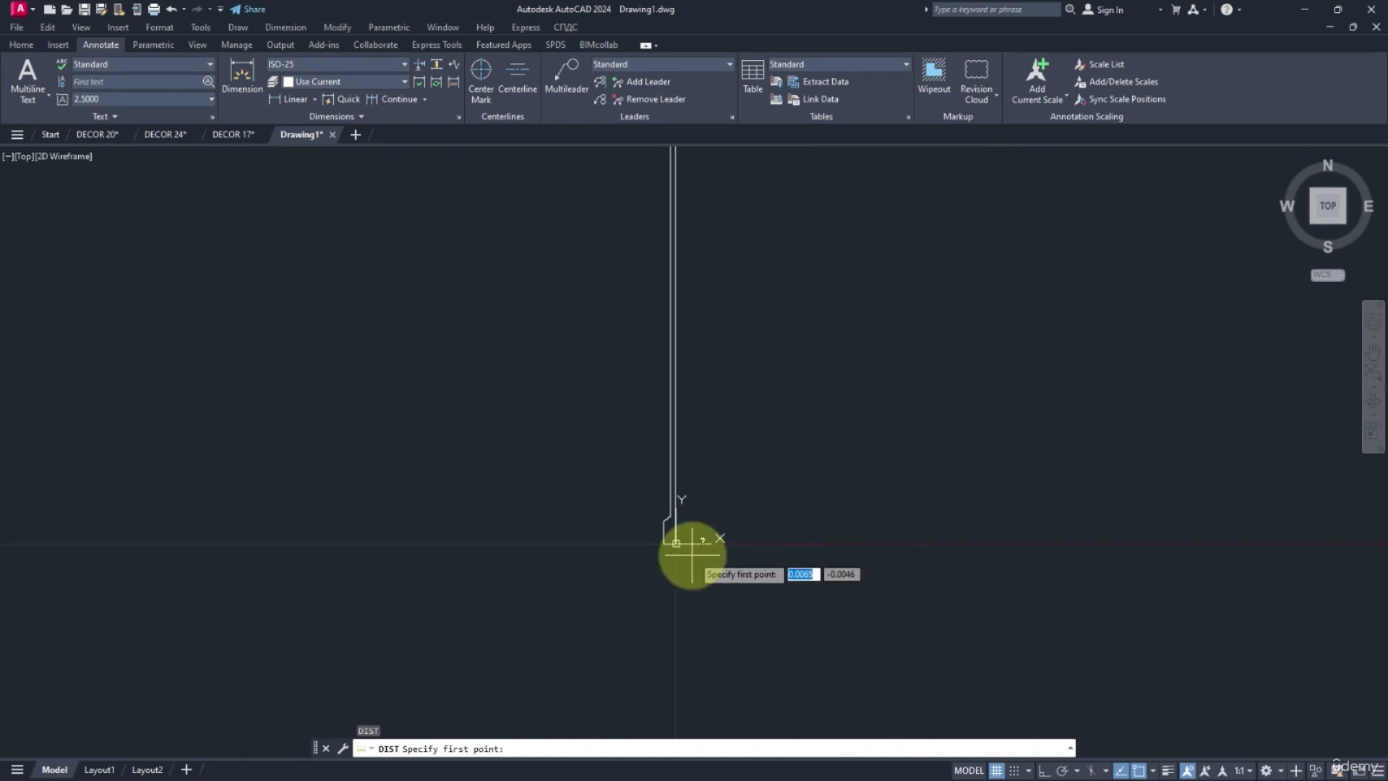
left_click(676, 543)
middle_click_drag(712, 268, 711, 610)
scroll(682, 261, "up", 4)
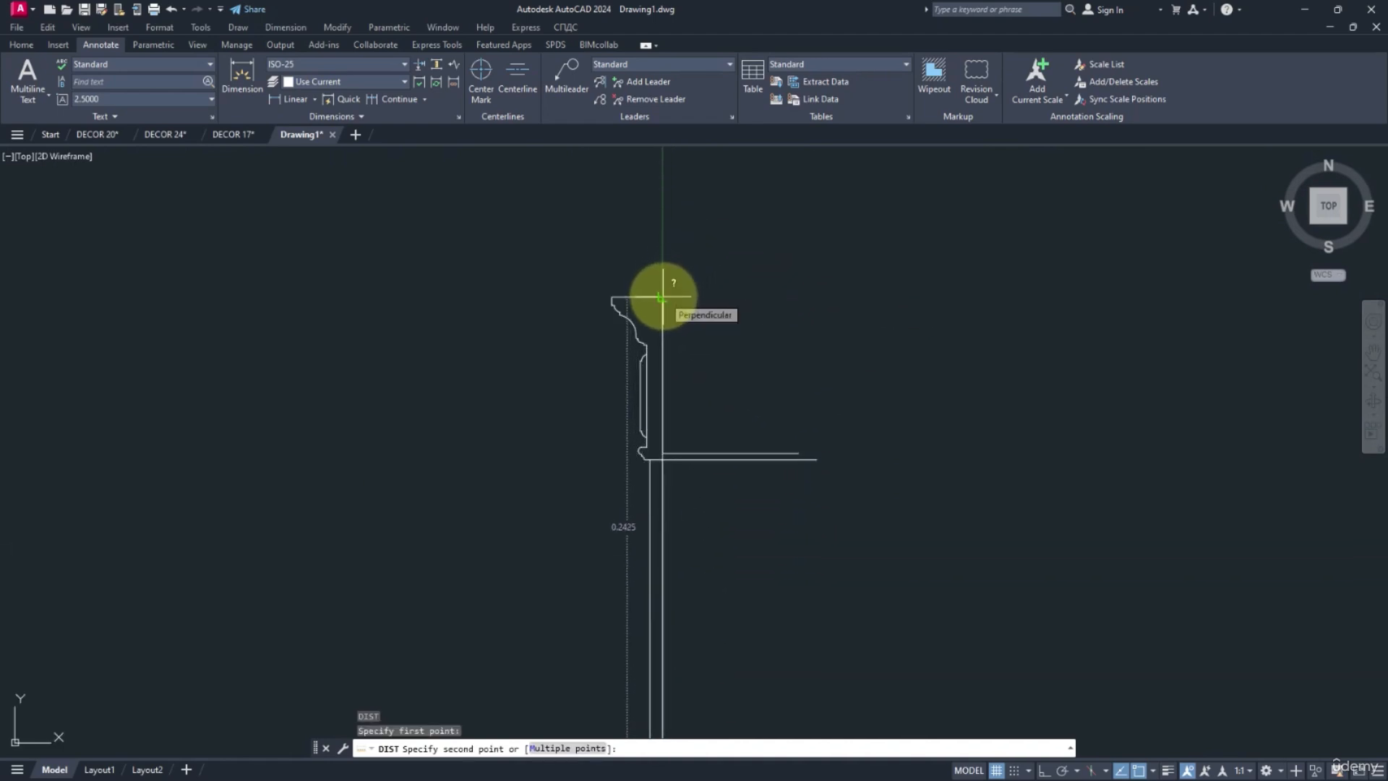
left_click(662, 296)
Scale the whole section by a factor of 10 about its base corner at the origin.
scroll(666, 295, "down", 4)
type("sc")
key("Return")
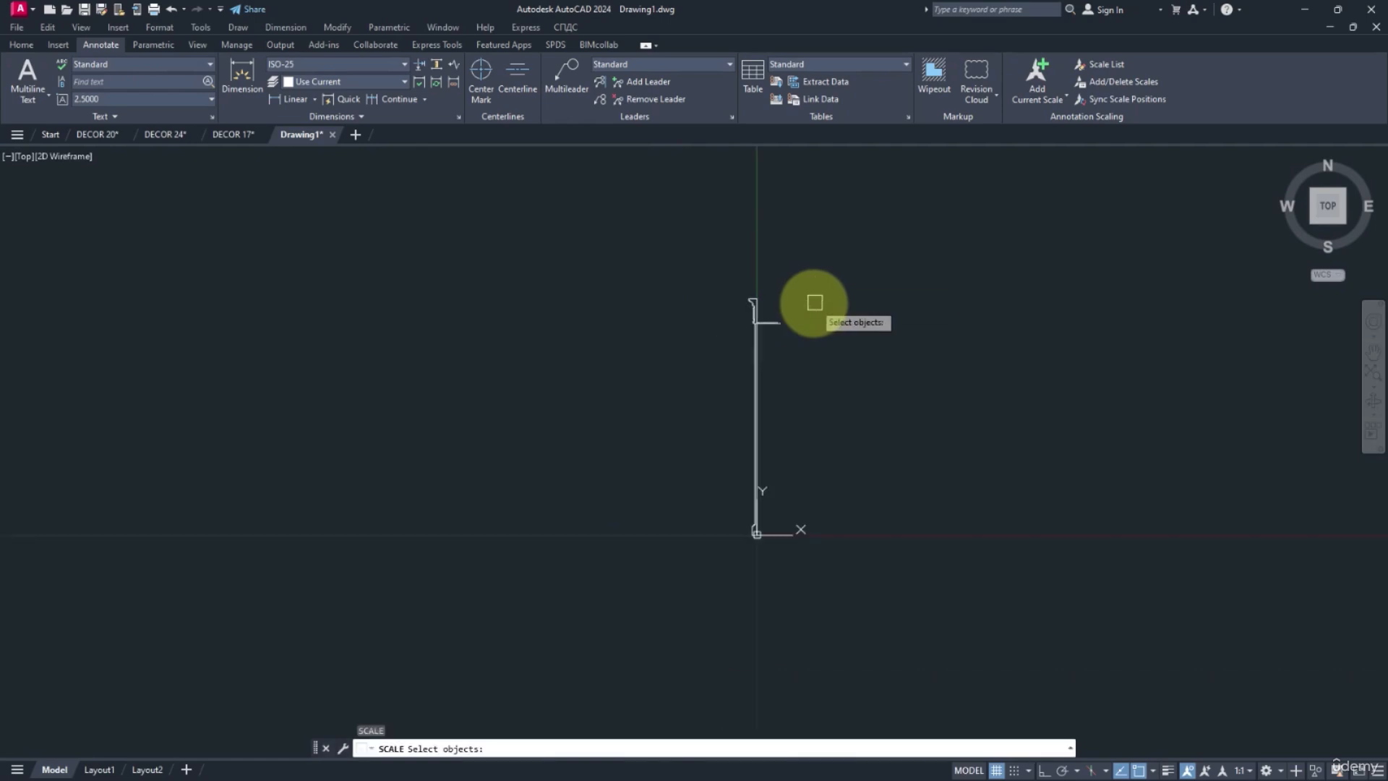
left_click(855, 239)
left_click(689, 600)
key("Return")
scroll(789, 516, "up", 5)
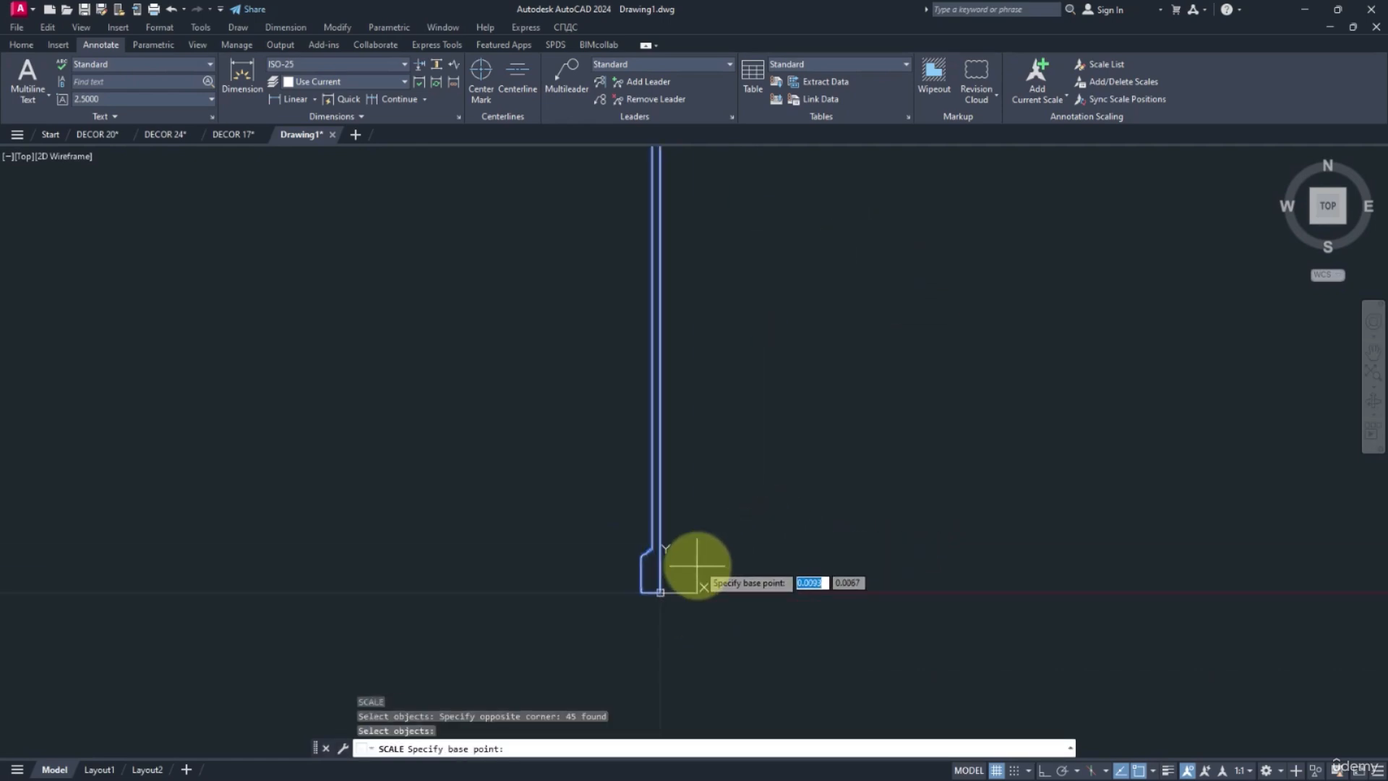
left_click(660, 593)
type("10")
key("Return")
Measure the enlarged section's full height from the origin corner to the top of the head.
scroll(738, 506, "down", 7)
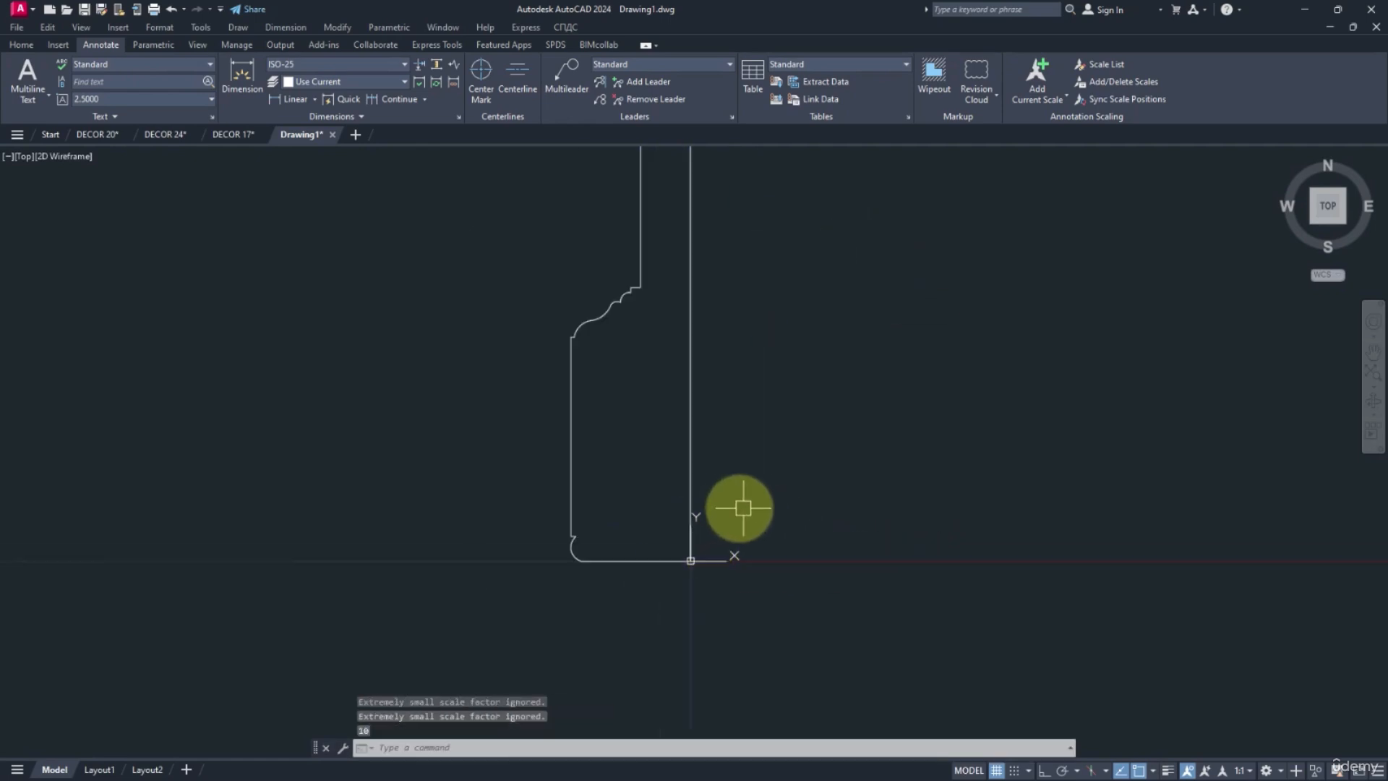
type("ST")
key("Return")
left_click(734, 519)
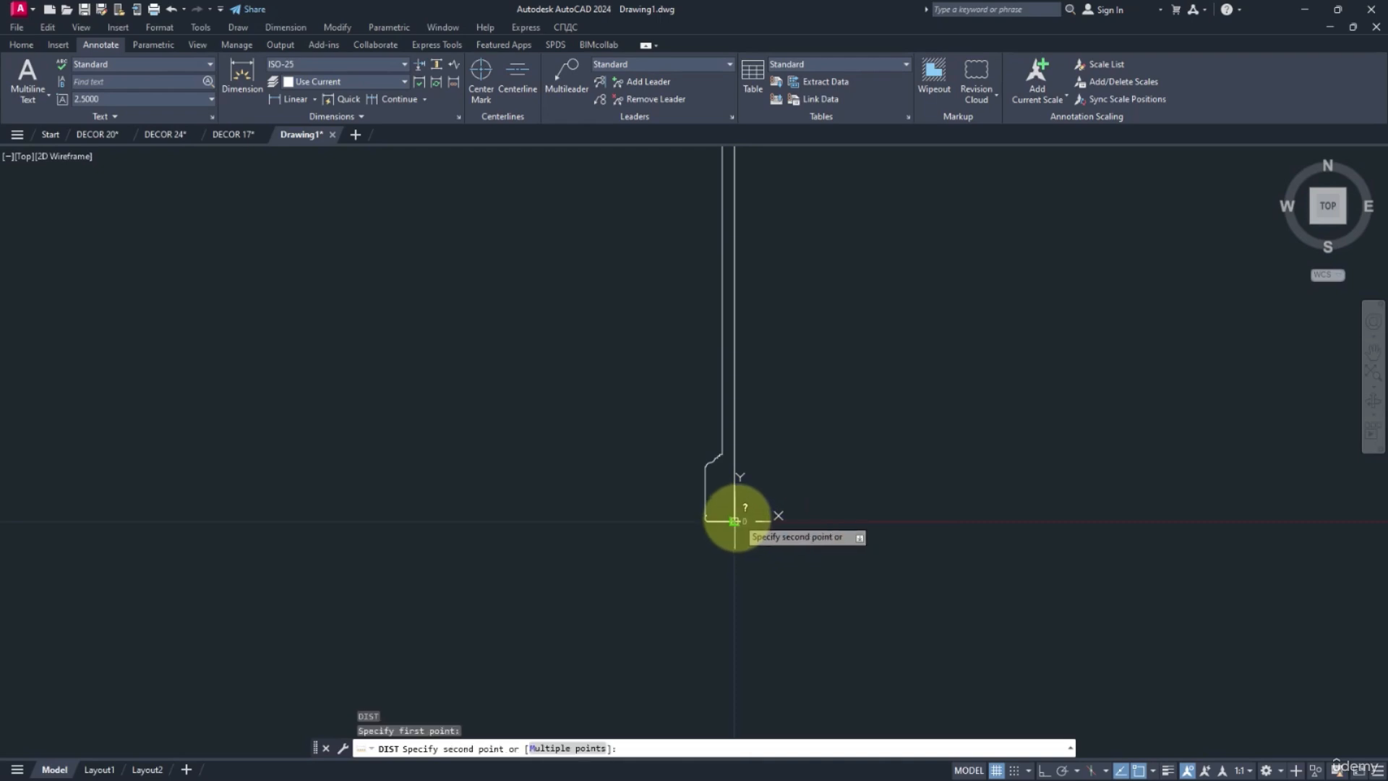
middle_click_drag(755, 297, 765, 598)
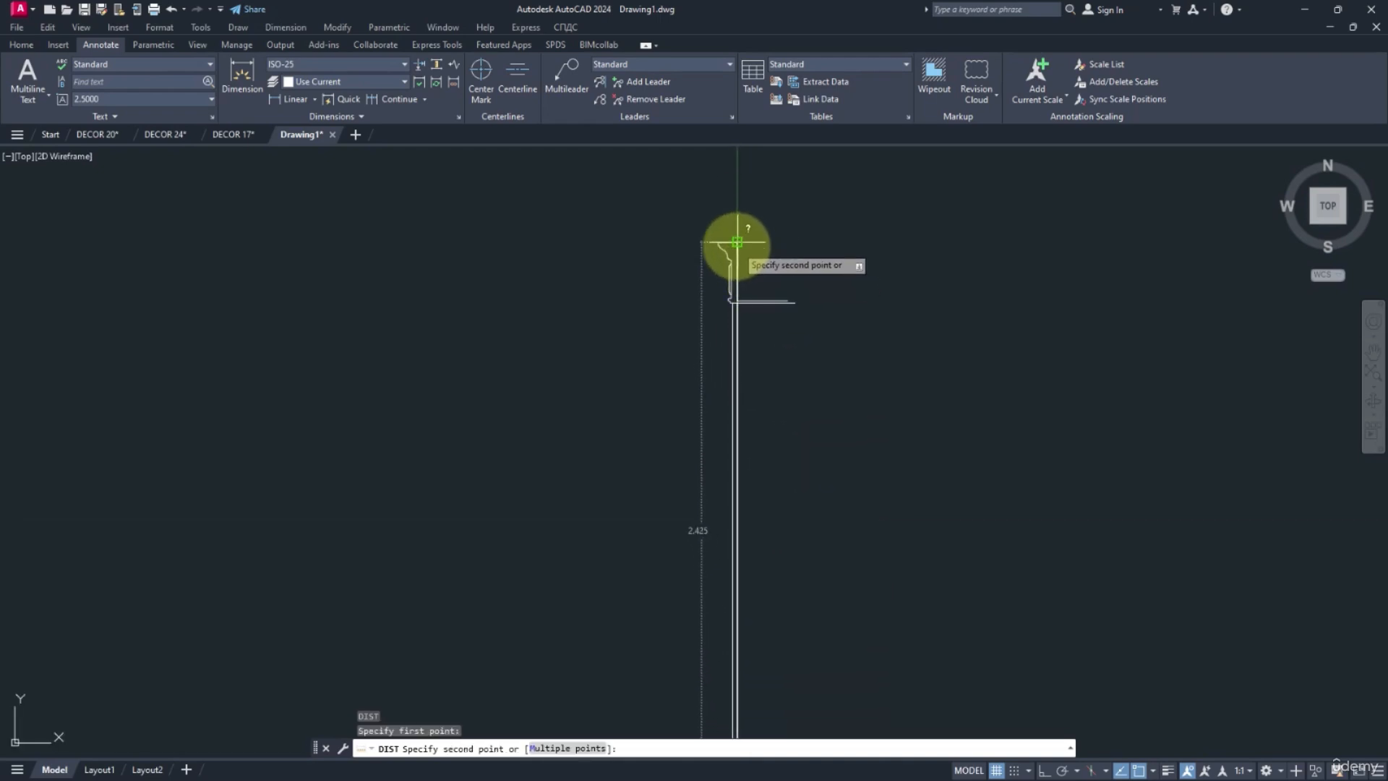
left_click(737, 246)
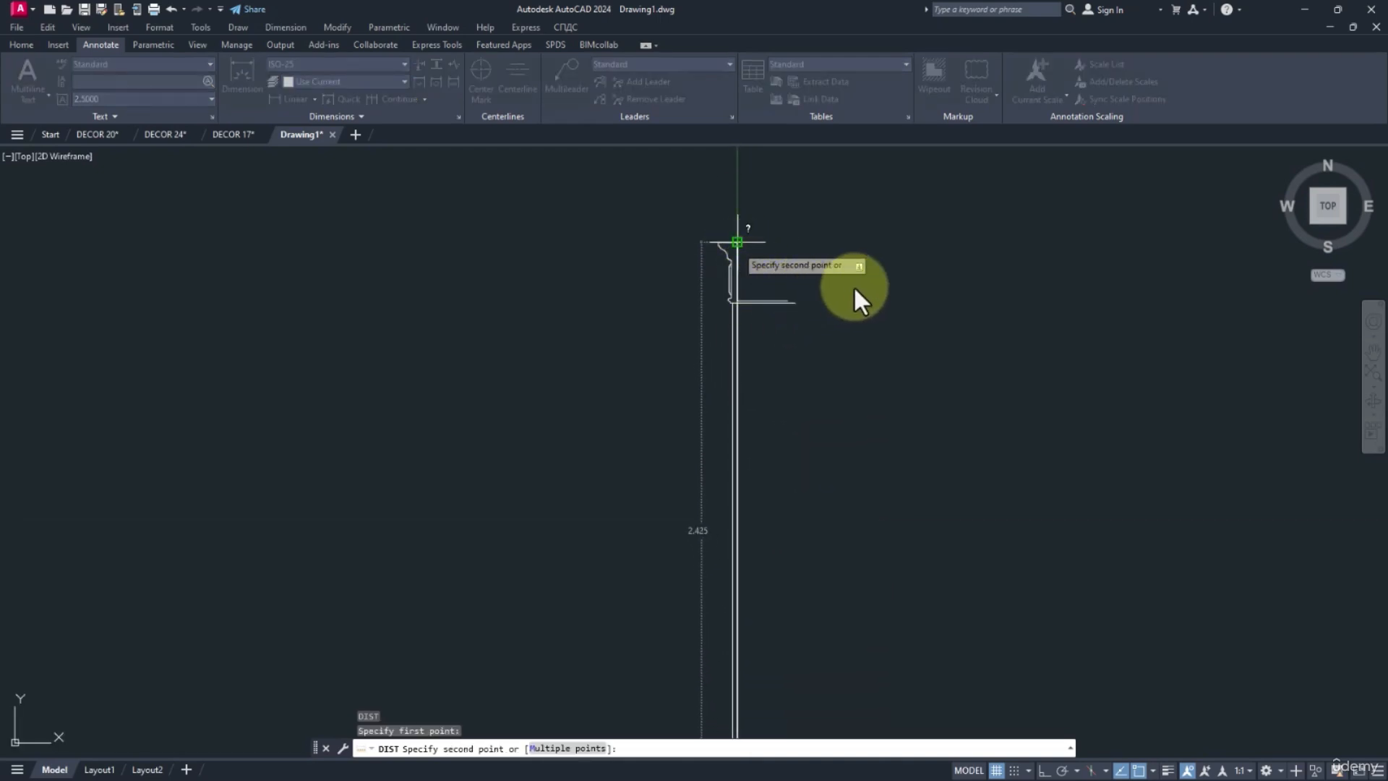
key("Escape")
key("Escape")
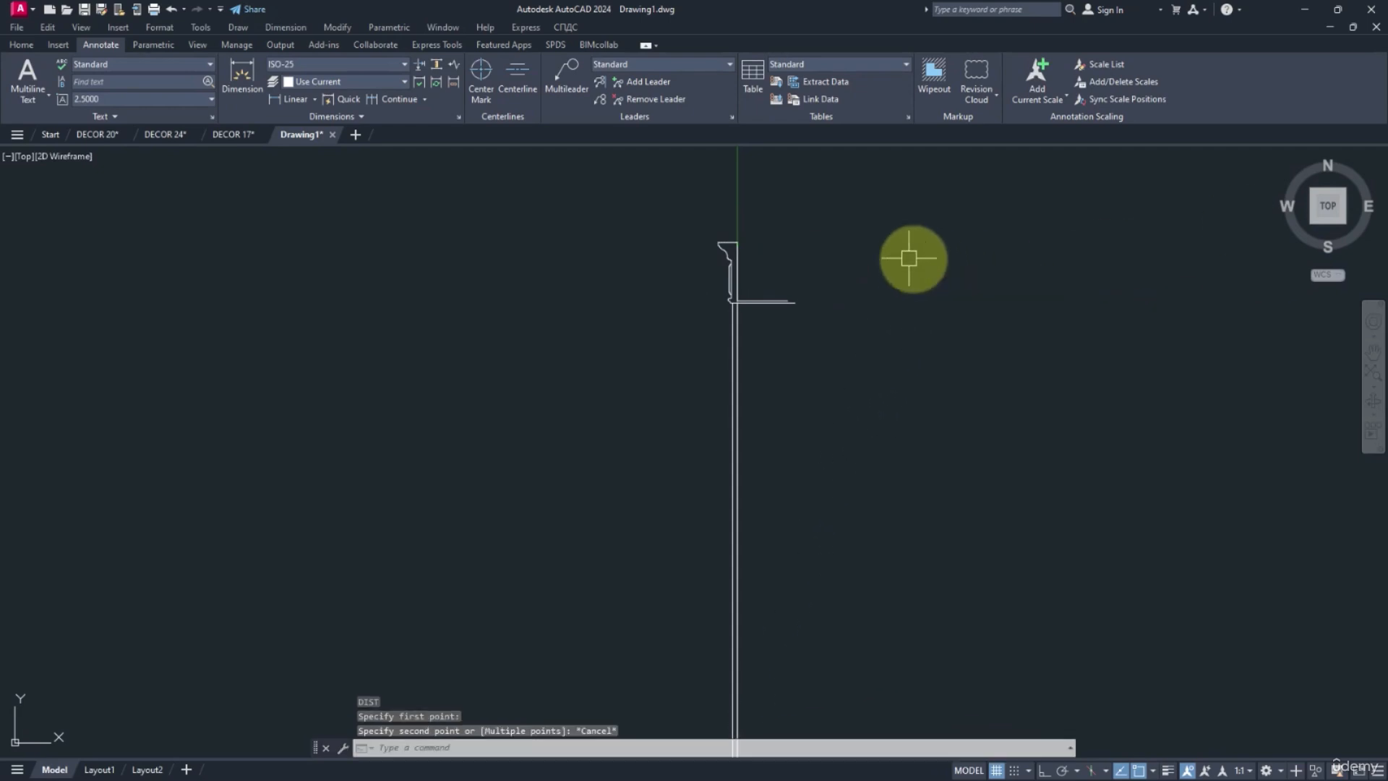
Set the drawing's insertion scale units to Meters.
scroll(777, 253, "down", 5)
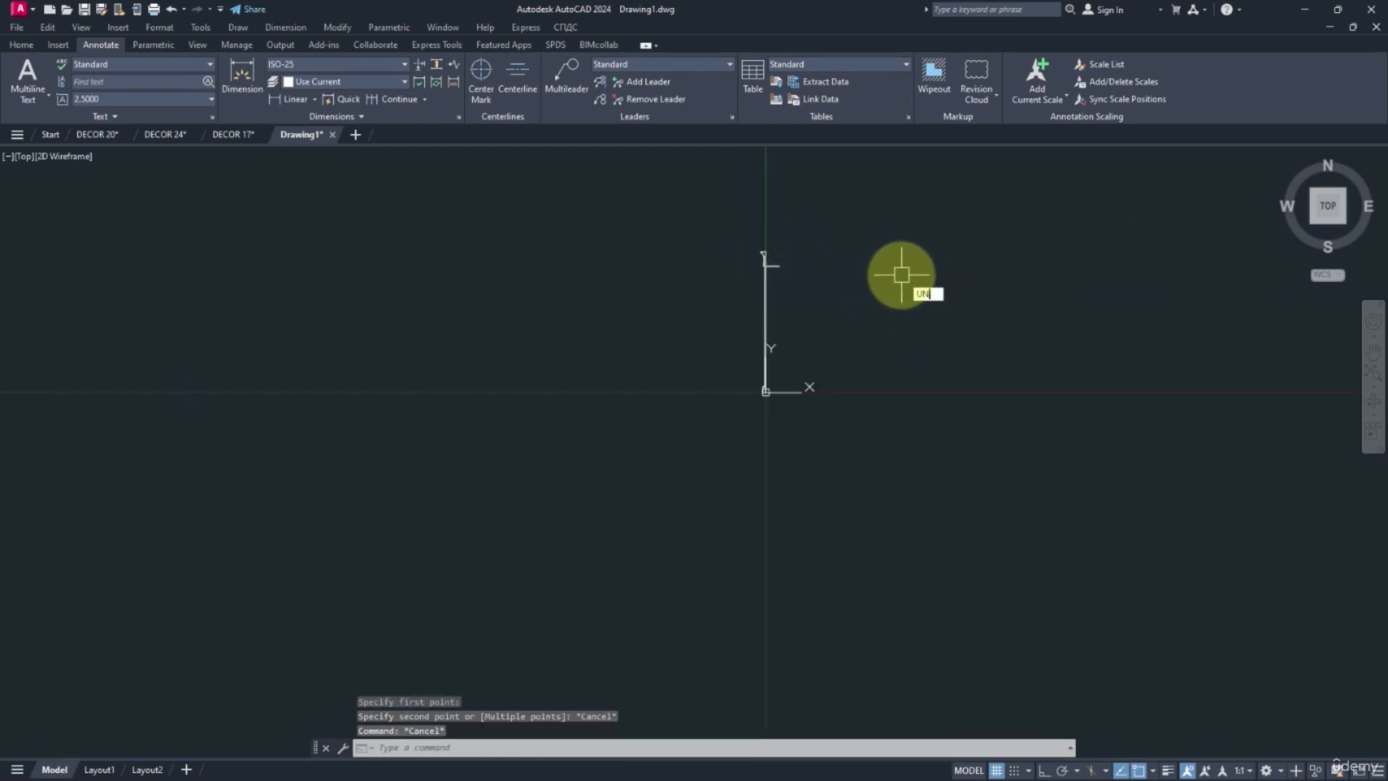
key("Return")
left_click(623, 364)
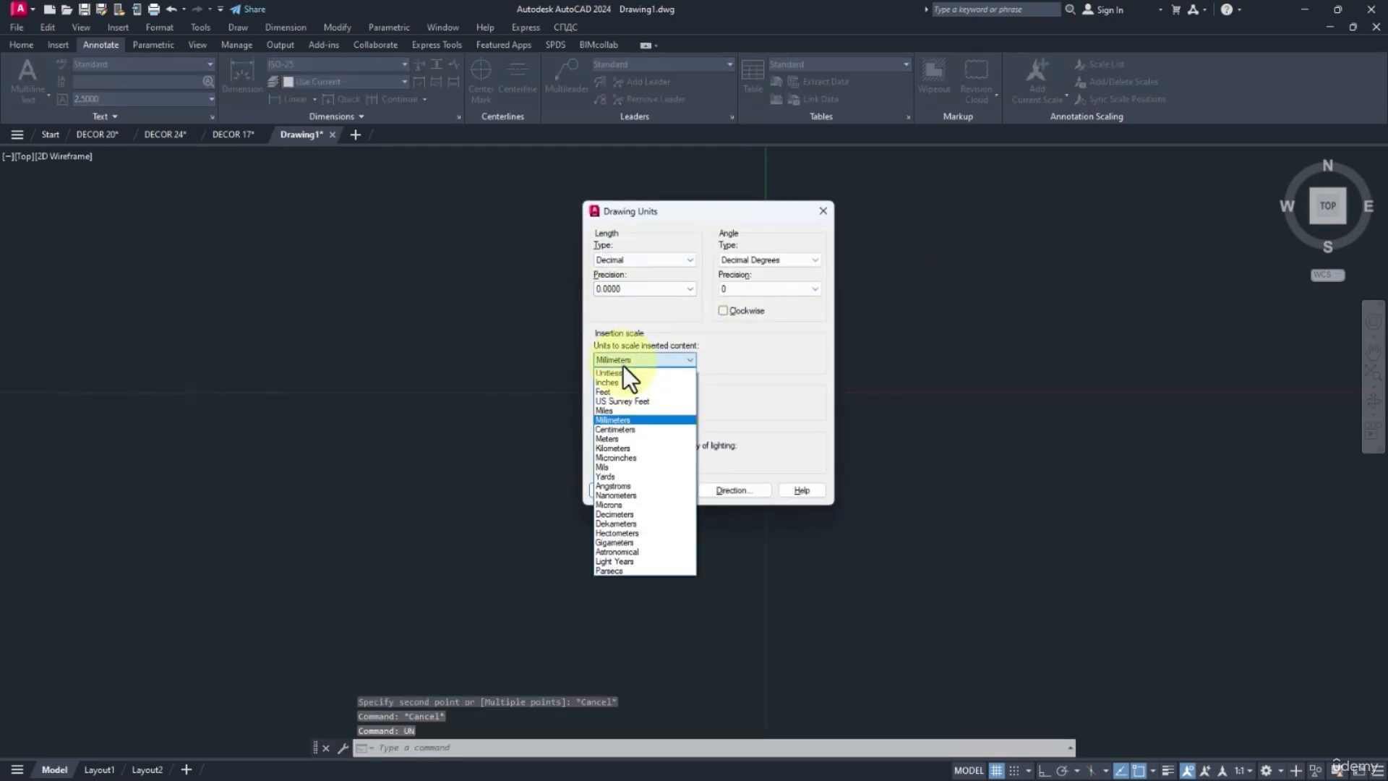
left_click(610, 438)
left_click(626, 489)
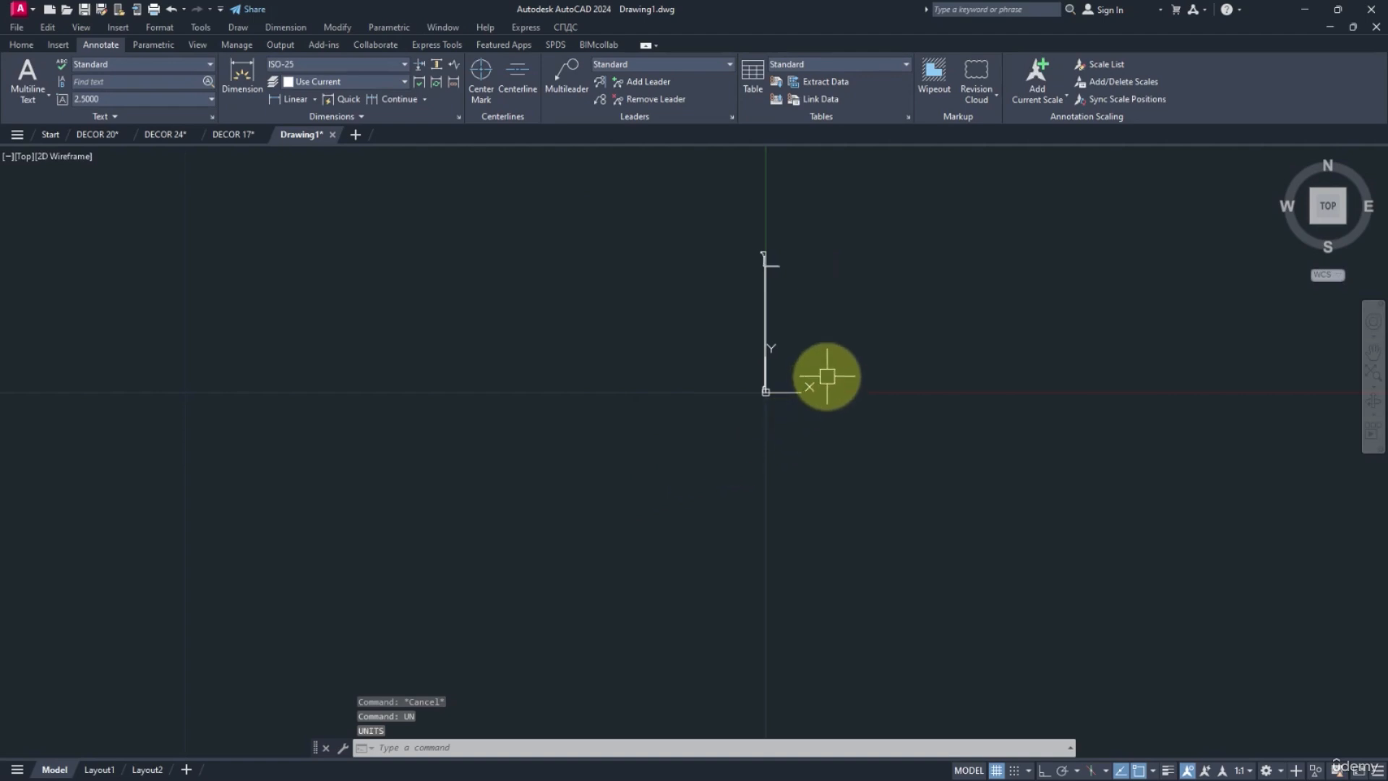
Purge all unused named items from the drawing, confirming the removals, and close the purge dialog.
type("PU")
key("Return")
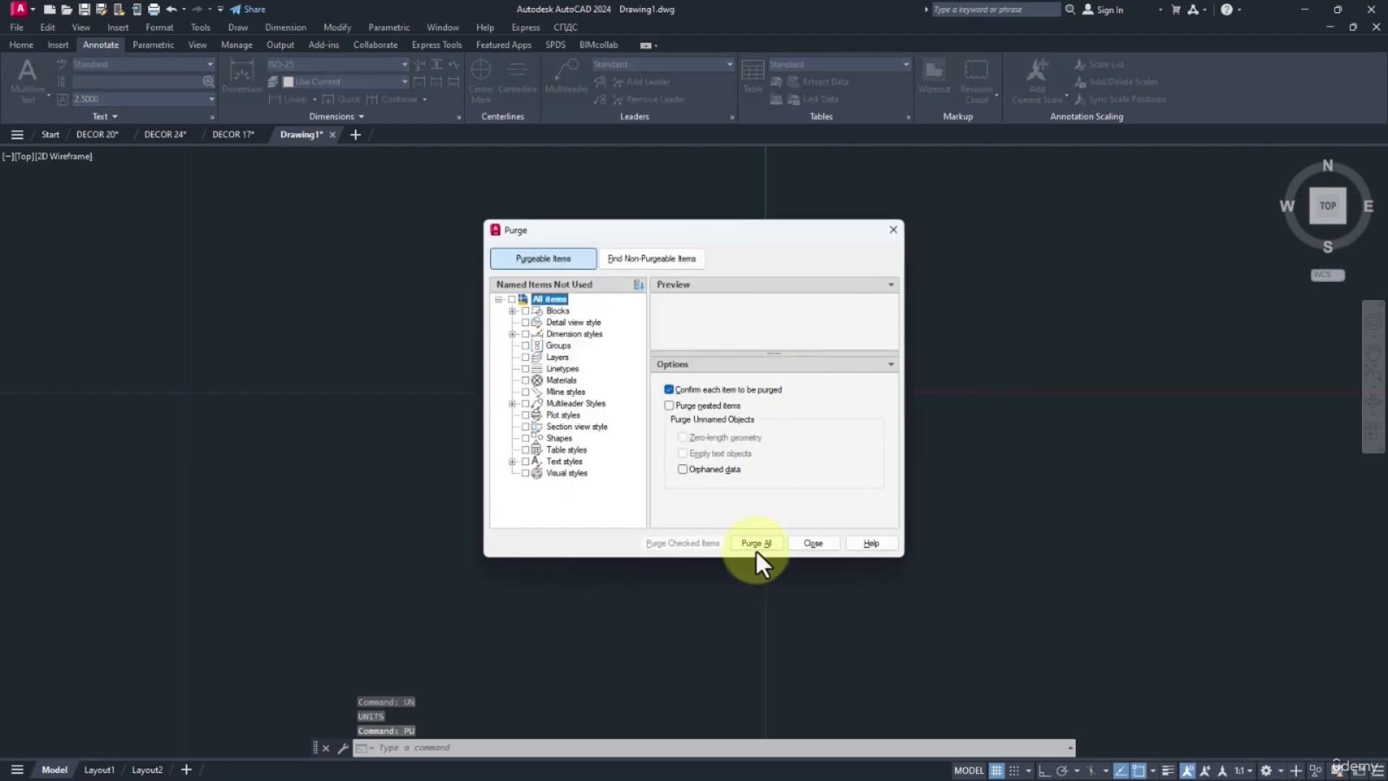
left_click(756, 543)
left_click(675, 380)
left_click(756, 543)
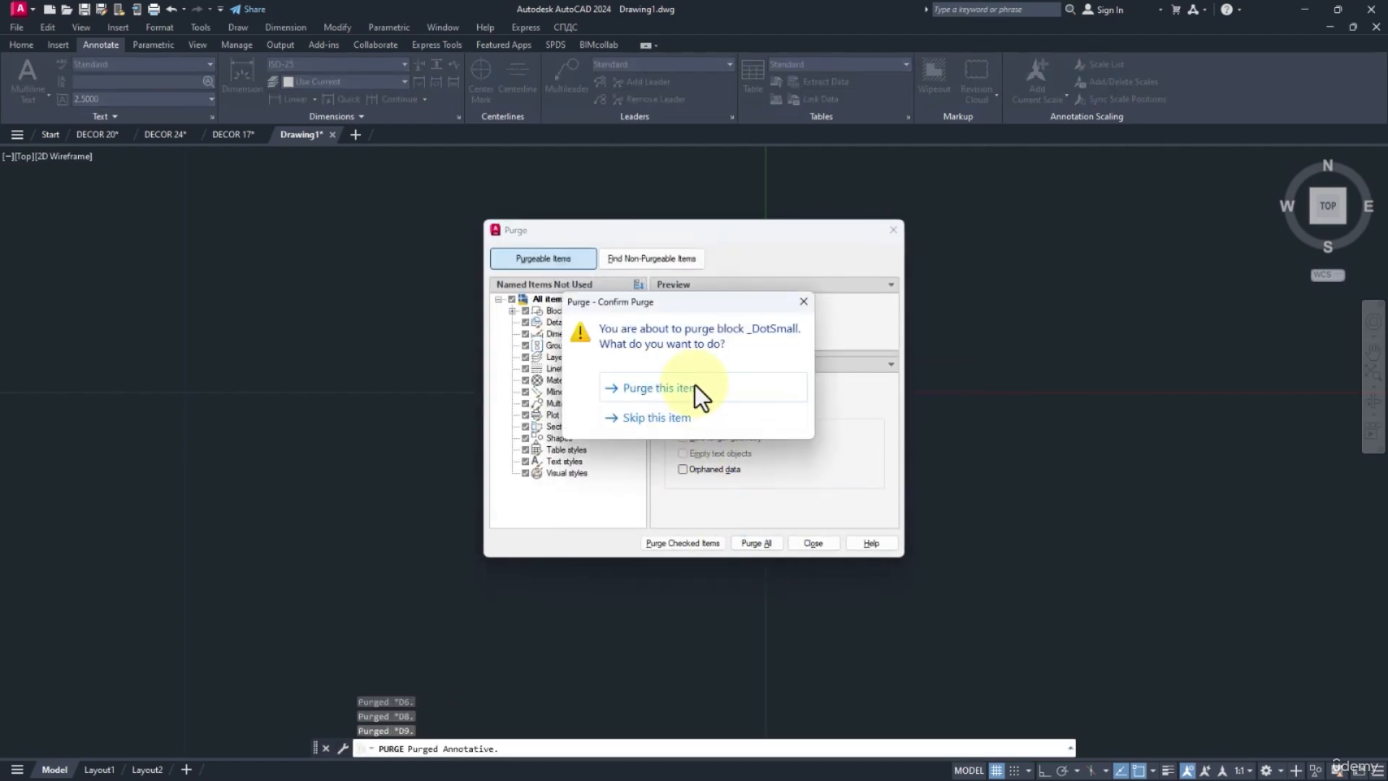
left_click(695, 387)
left_click(814, 543)
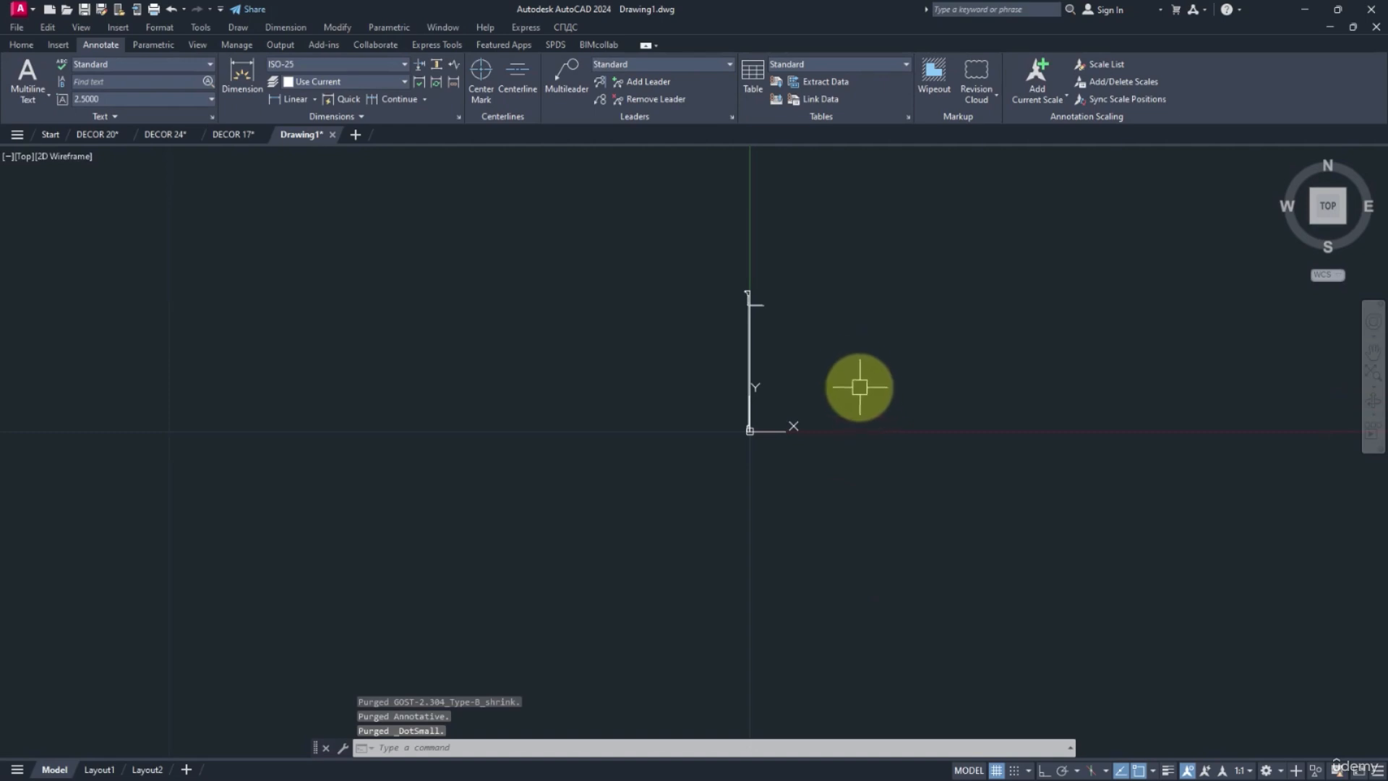
Start saving the drawing into the E: drive folder PC_H-TUTORIALS\REVIT ARCHITECTURAL 2024\VIDEOS\14-ARCHITECTURAL COLUMNS.
key("ctrl+s")
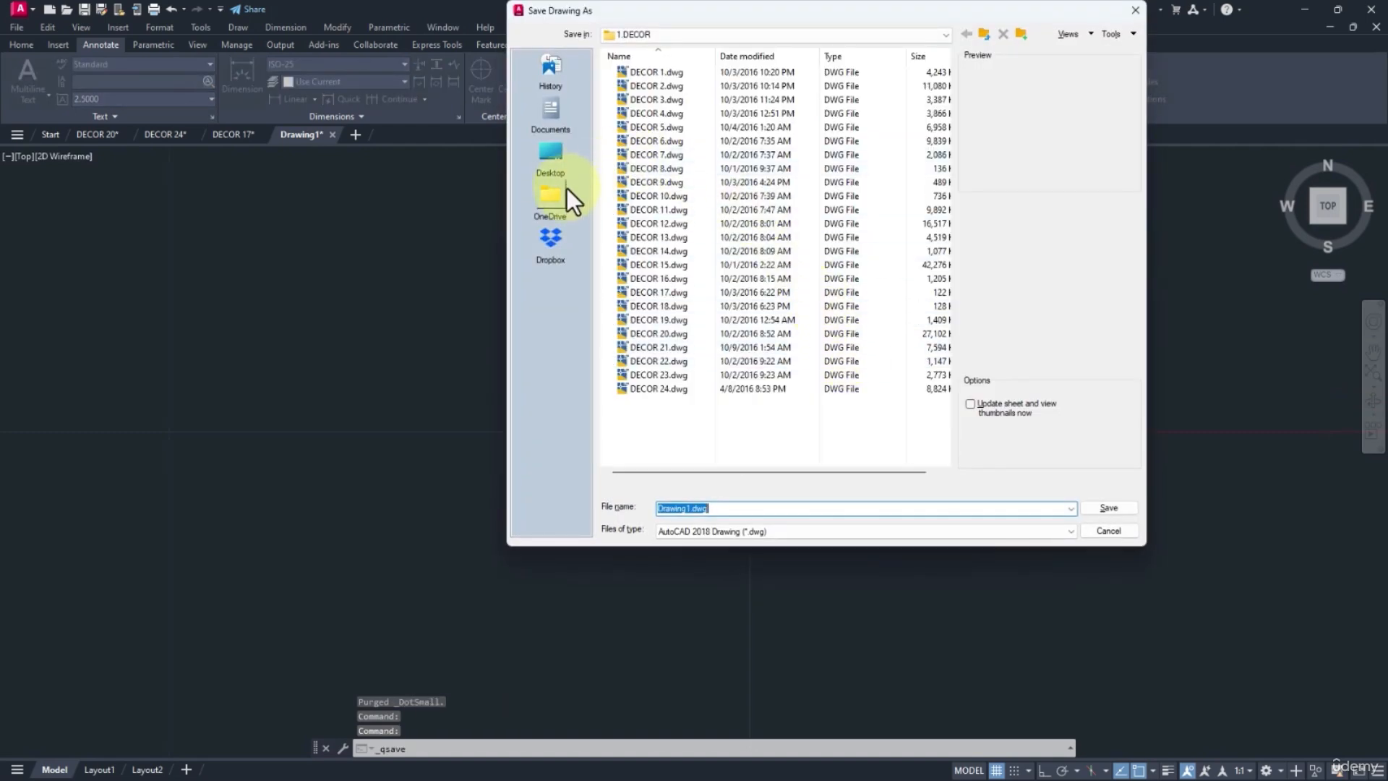
left_click(559, 204)
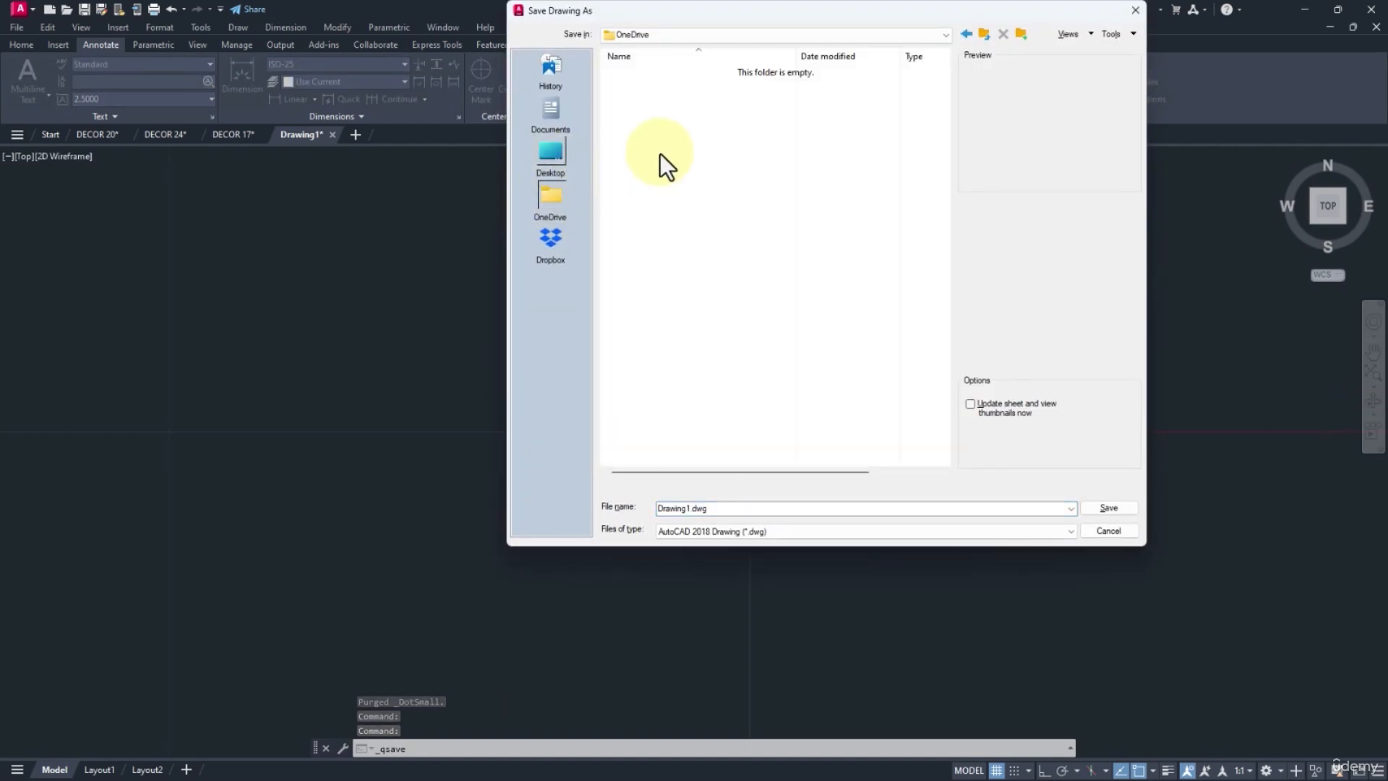
left_click(555, 150)
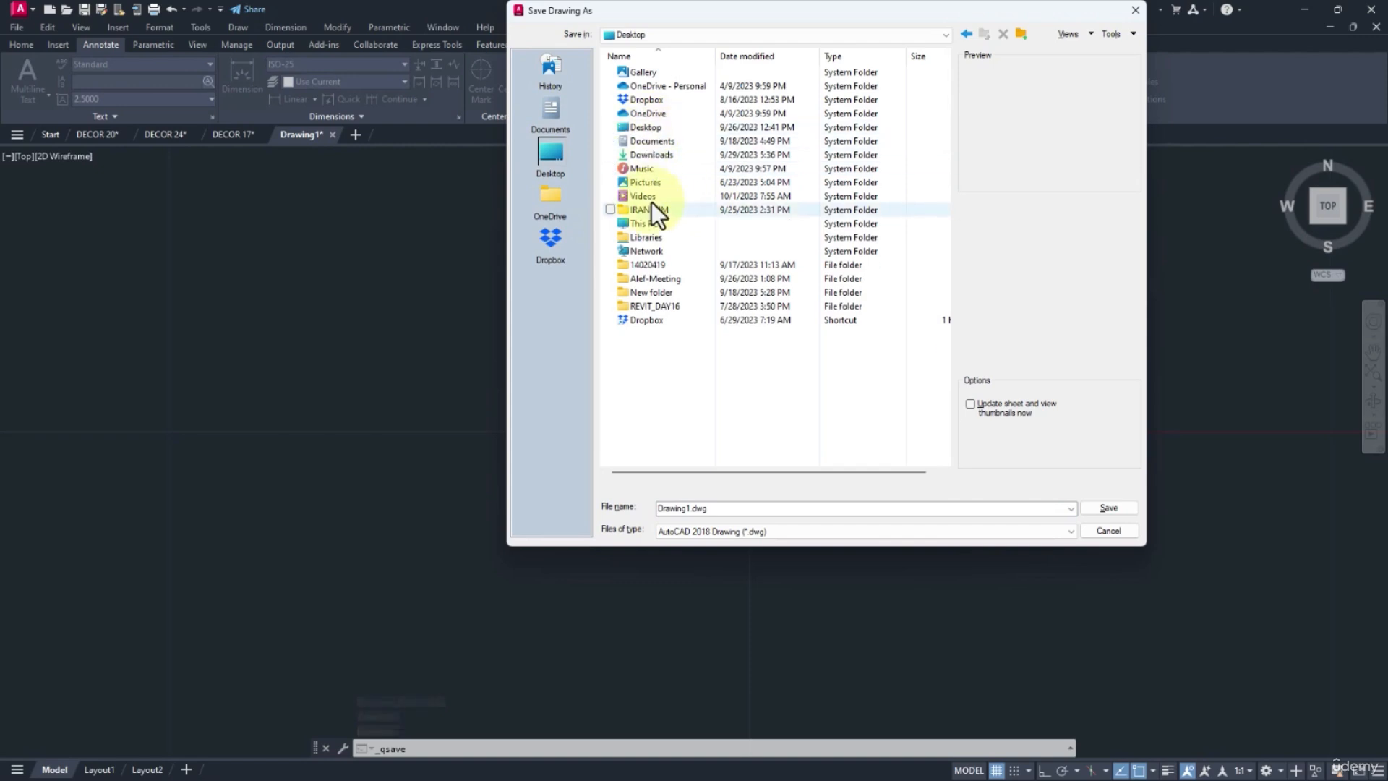
double_click(653, 226)
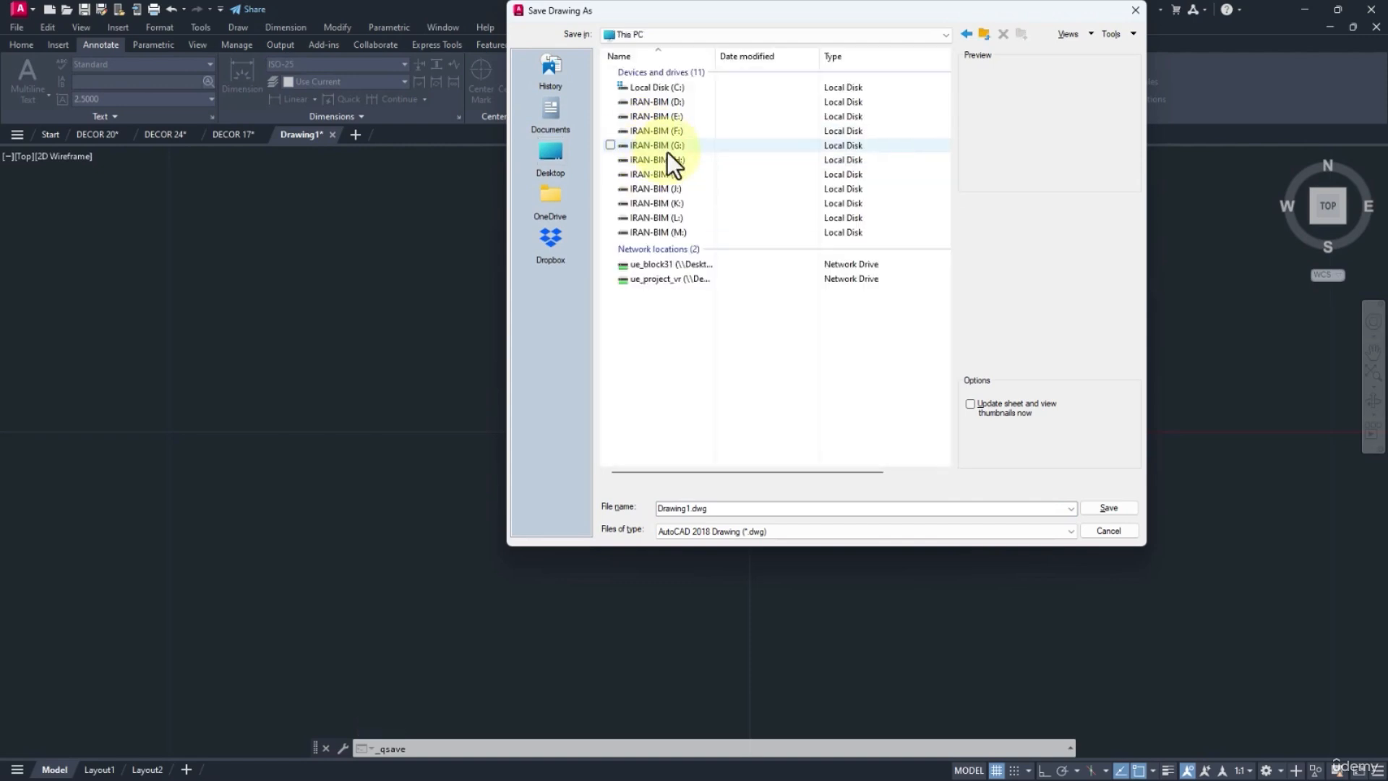
double_click(659, 117)
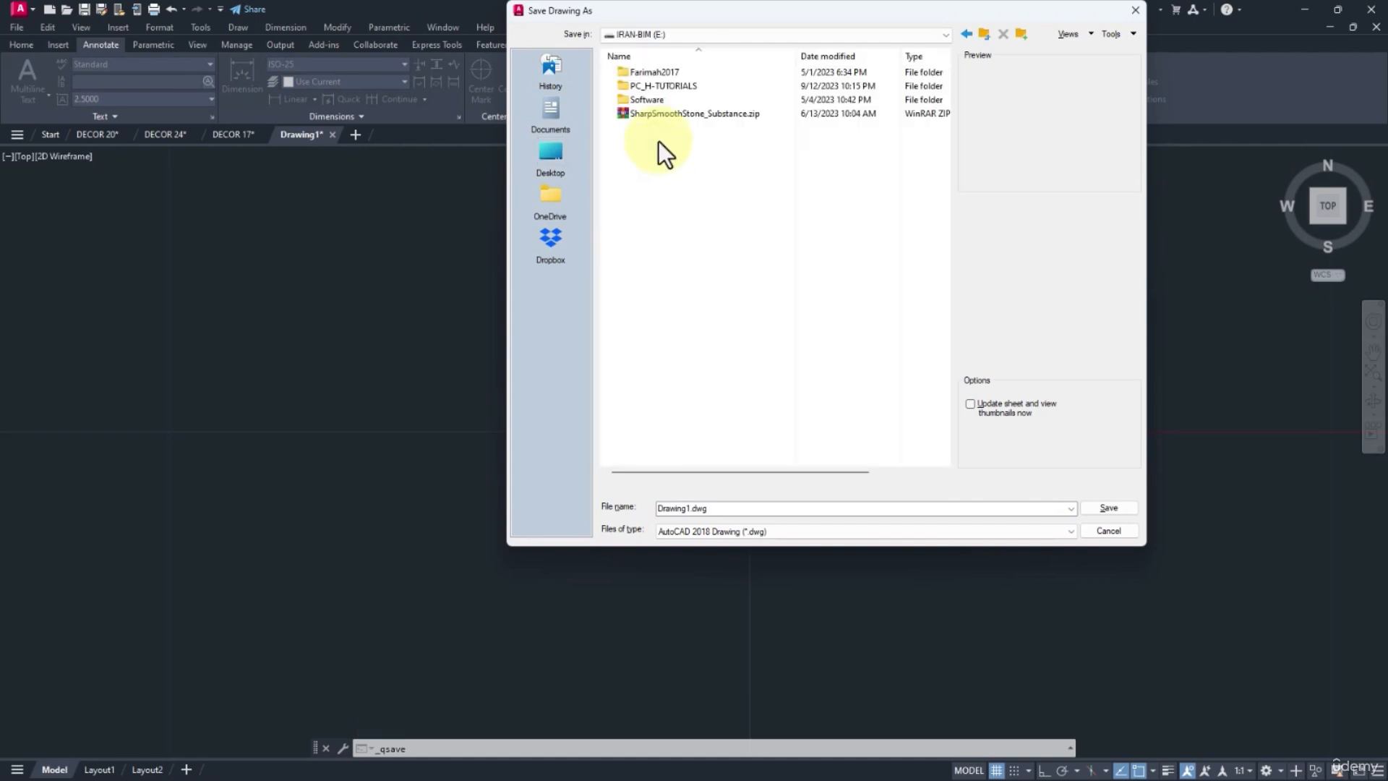
double_click(653, 87)
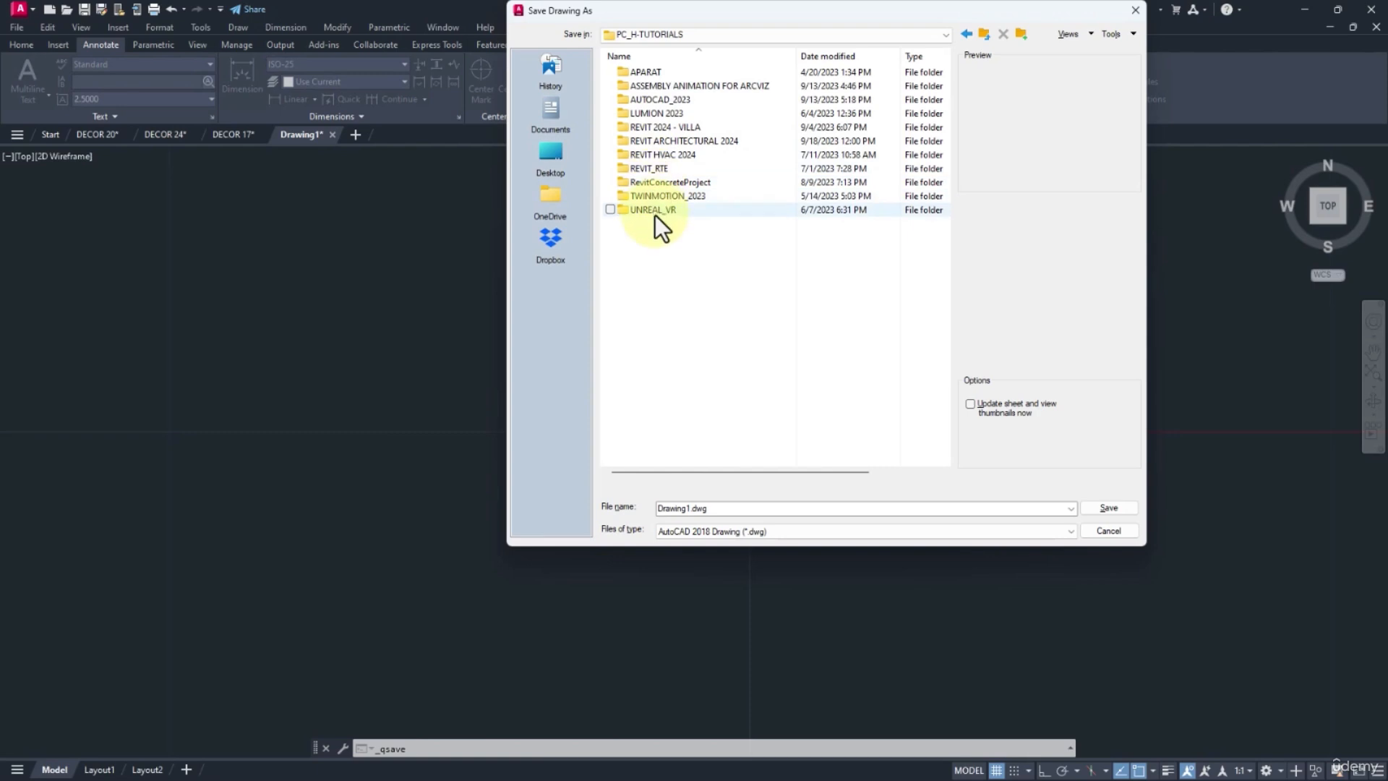
double_click(671, 138)
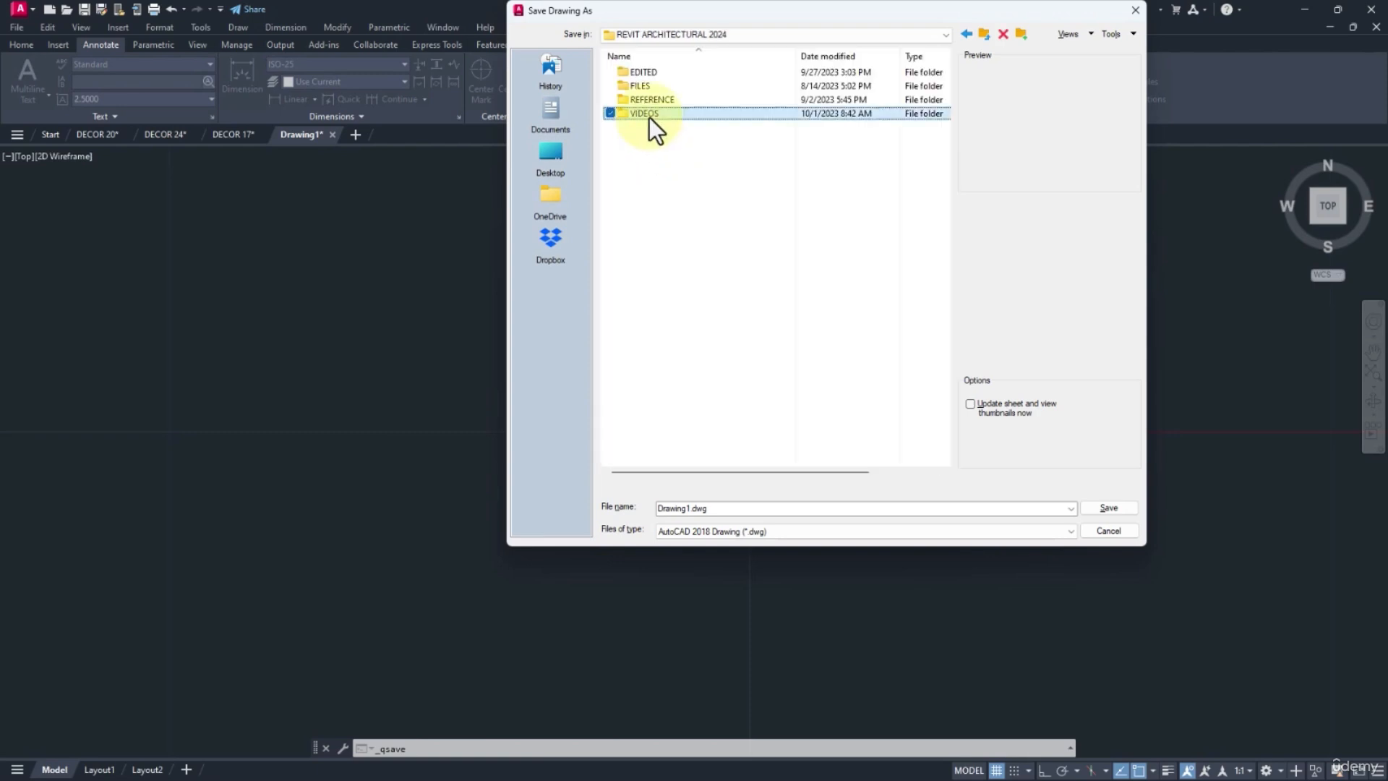
double_click(649, 118)
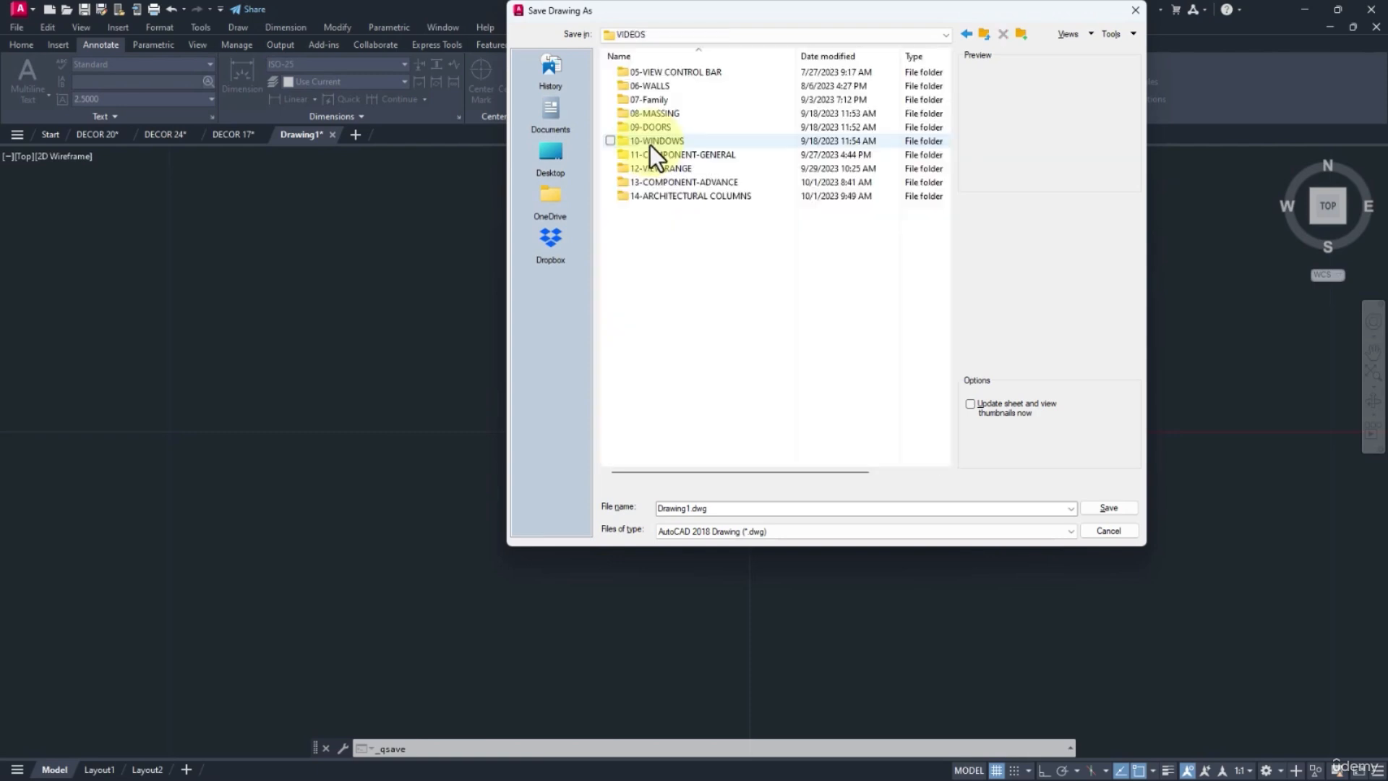
double_click(674, 199)
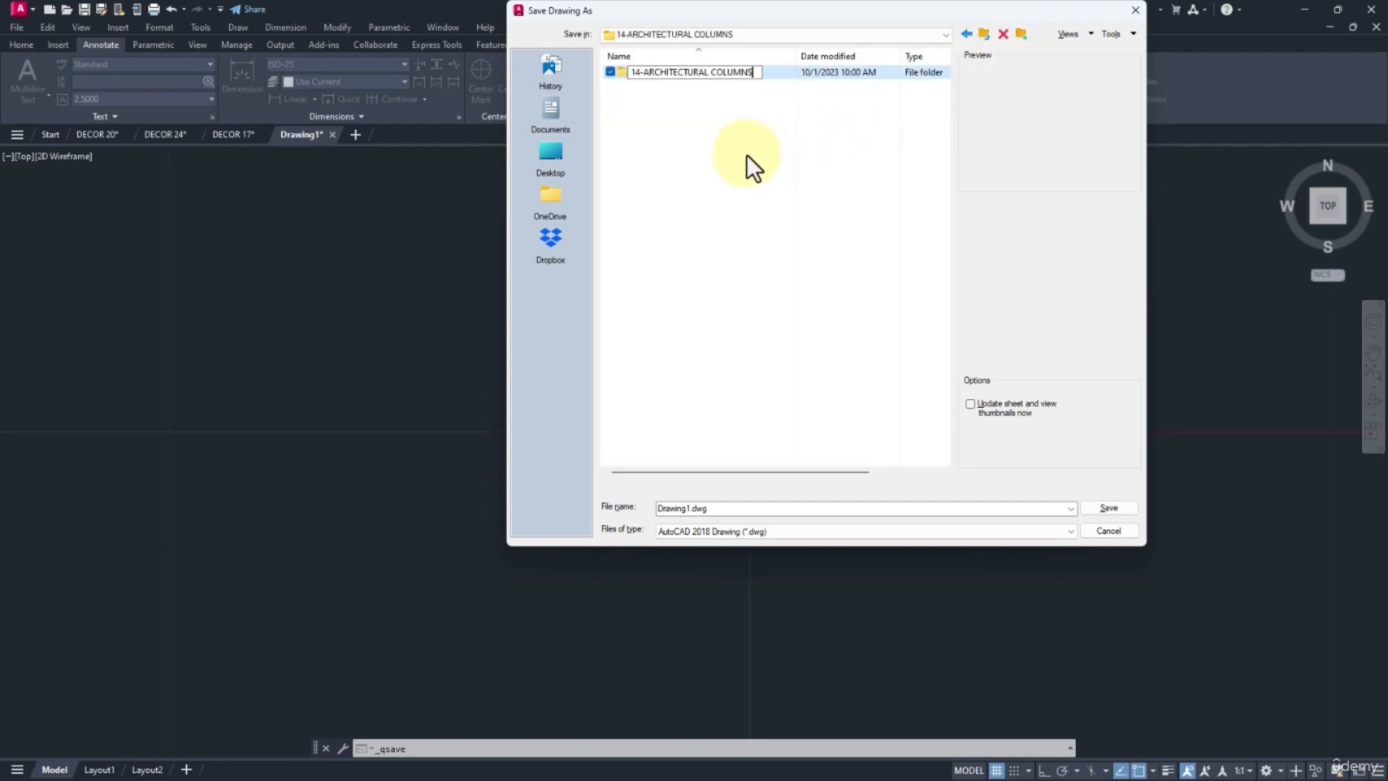
Save the drawing as AR-CO-01.dwg inside the 14-ARCHITECTURAL COLUMNS subfolder.
double_click(692, 75)
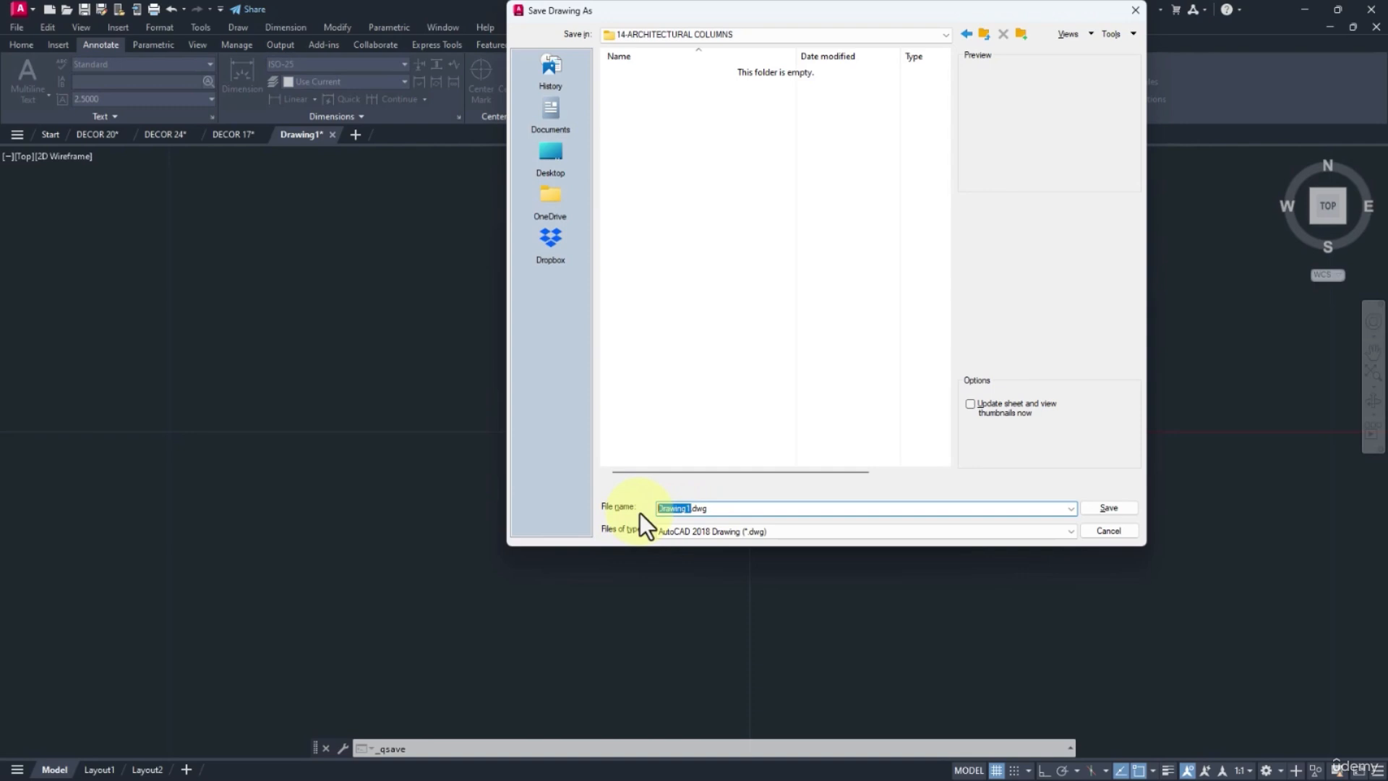
type("AR")
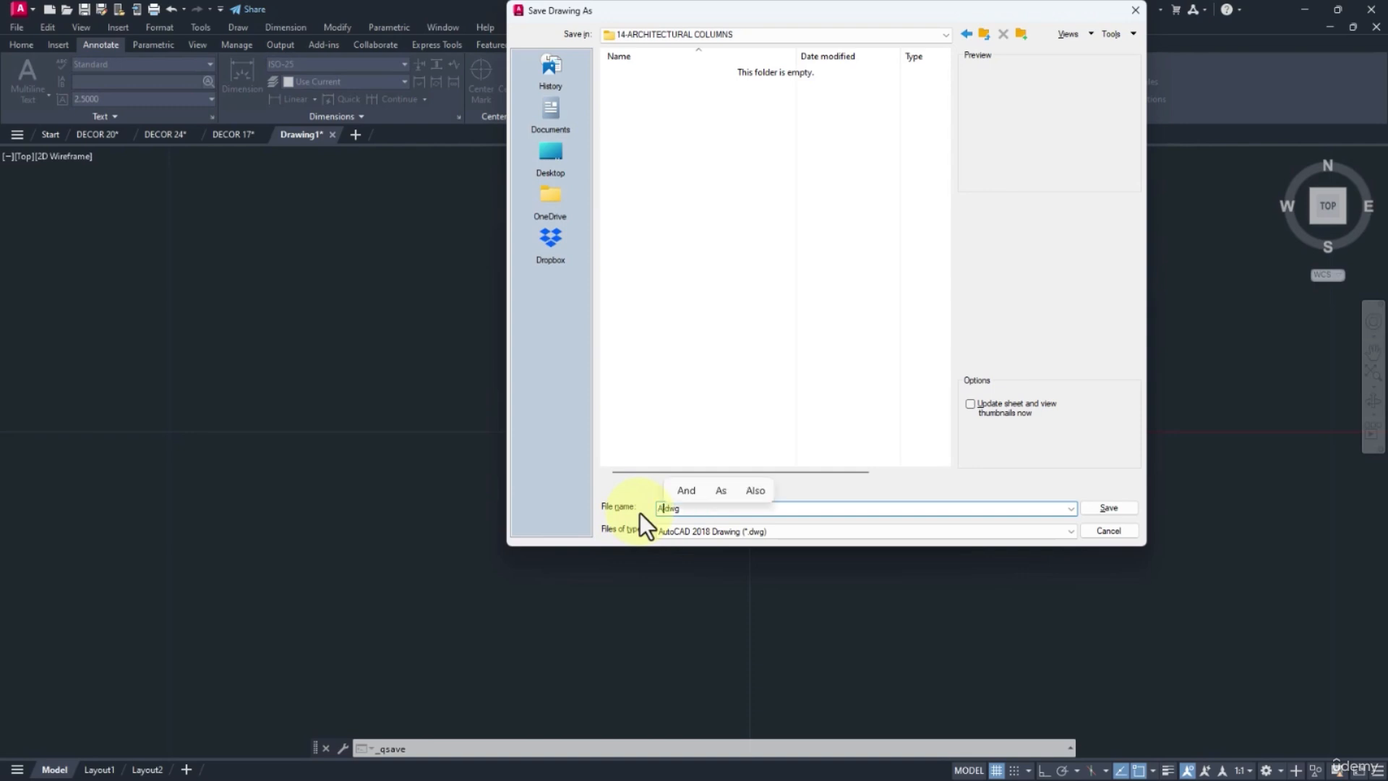
type("-CO-01")
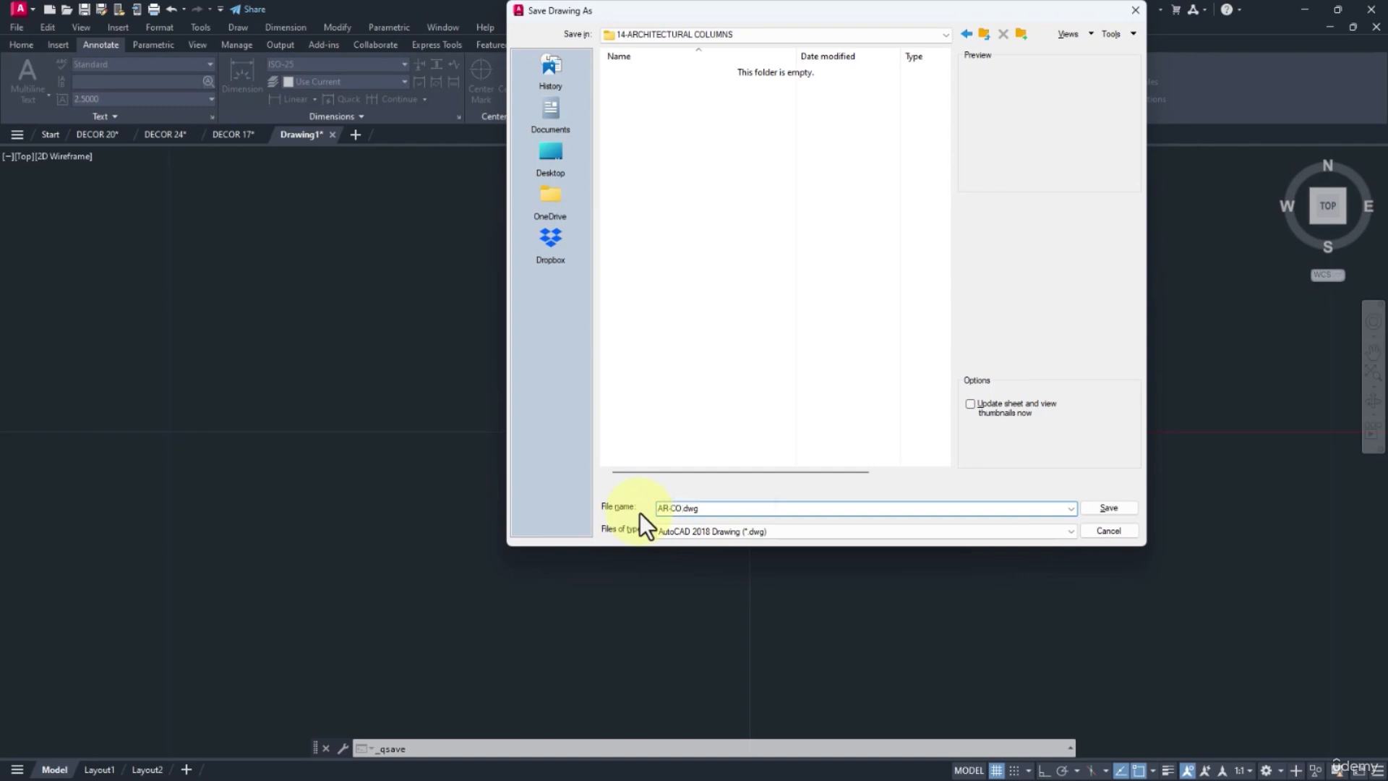
key("Return")
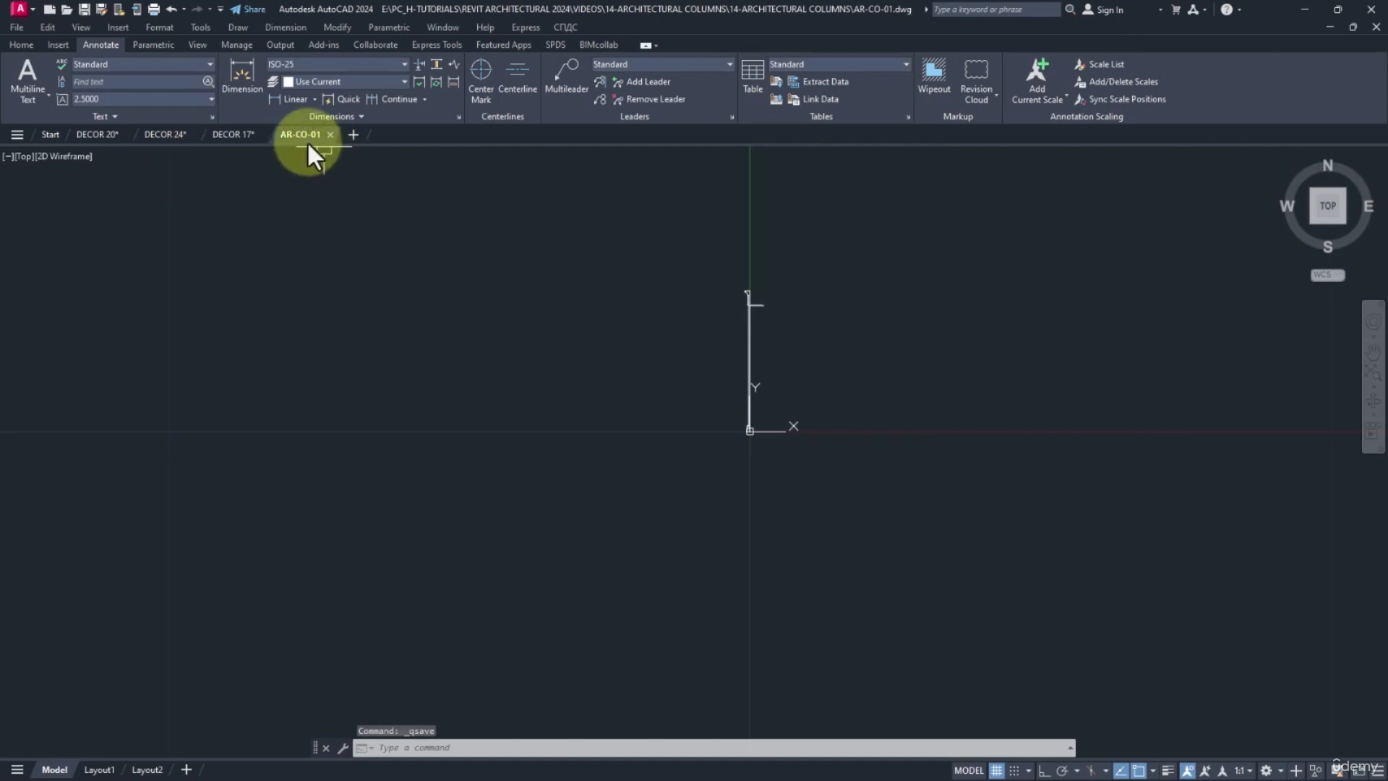
right_click(302, 135)
left_click(372, 337)
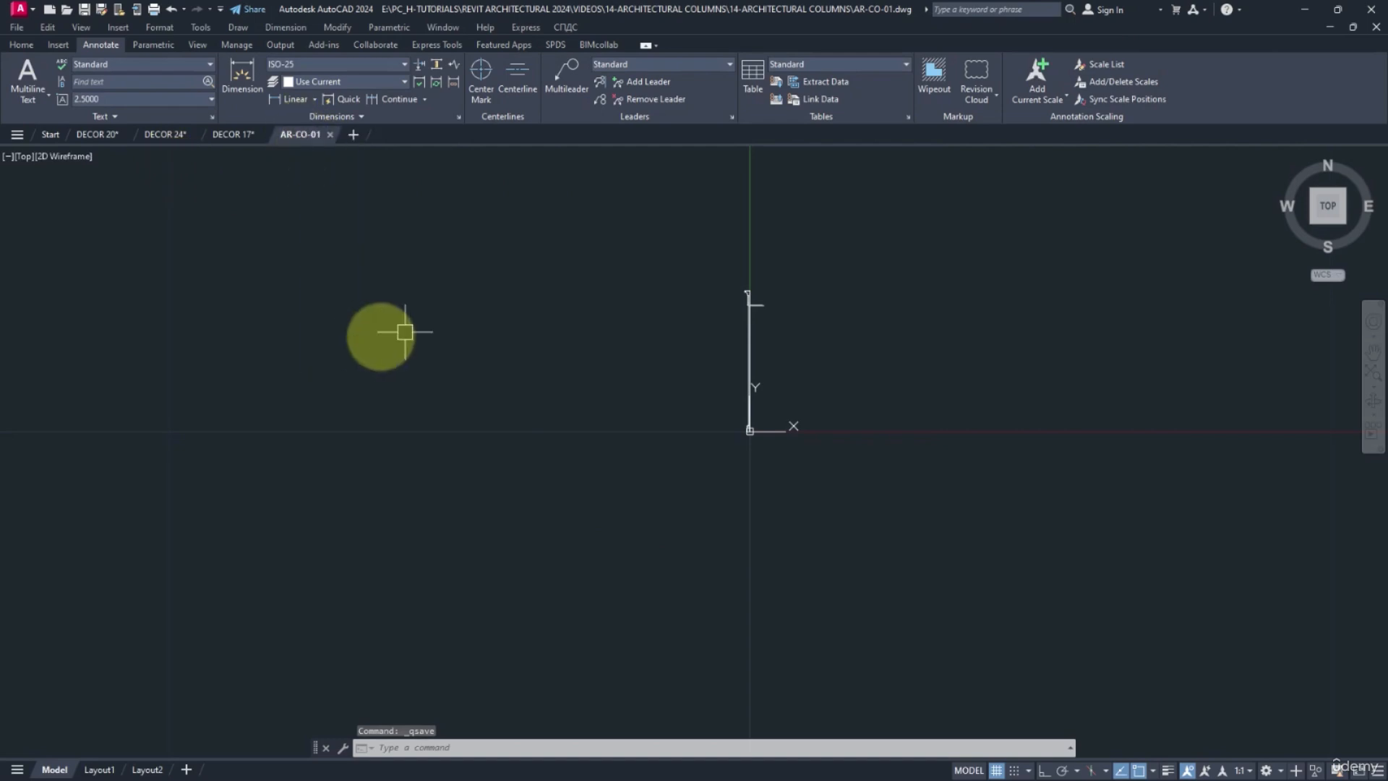
Switch to Revit and close all inactive project views, leaving the Level 1 floor plan open.
left_click(1296, 8)
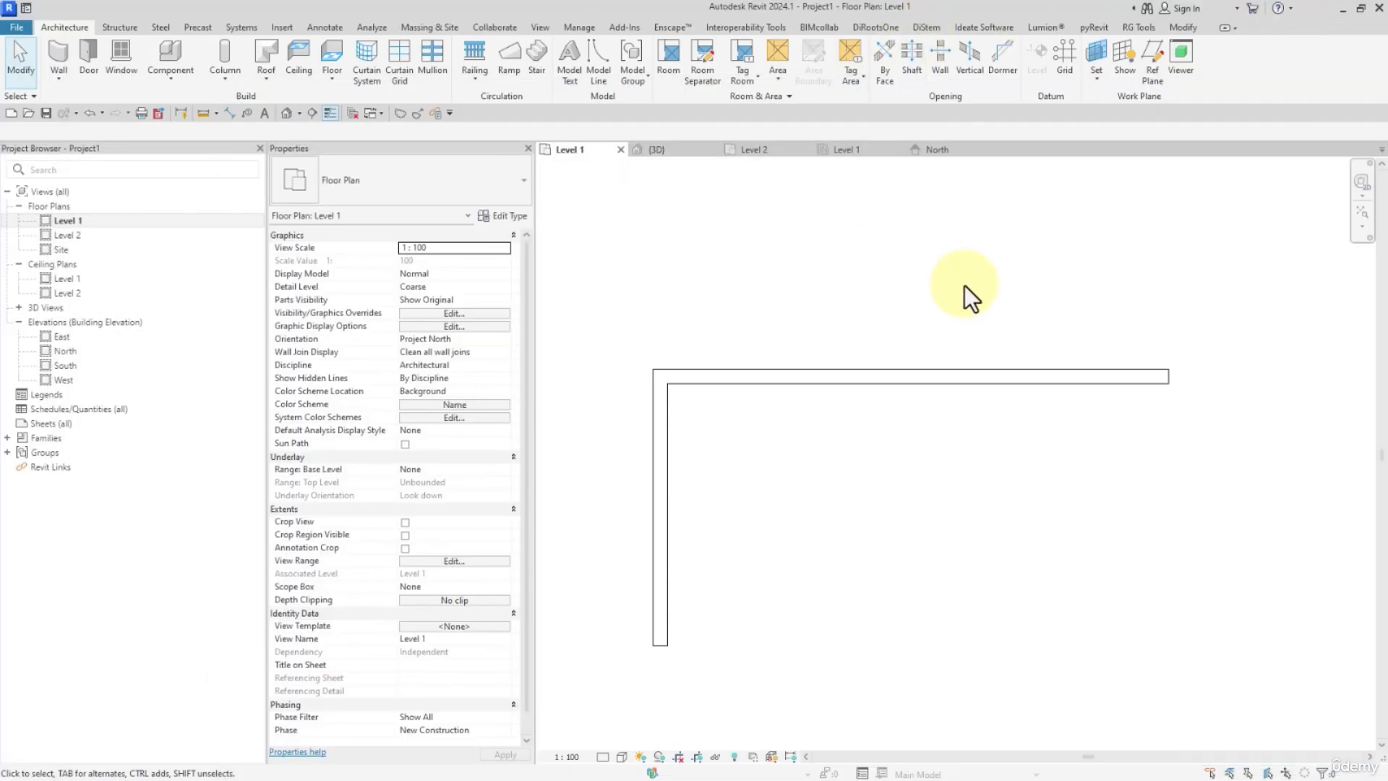
left_click(354, 114)
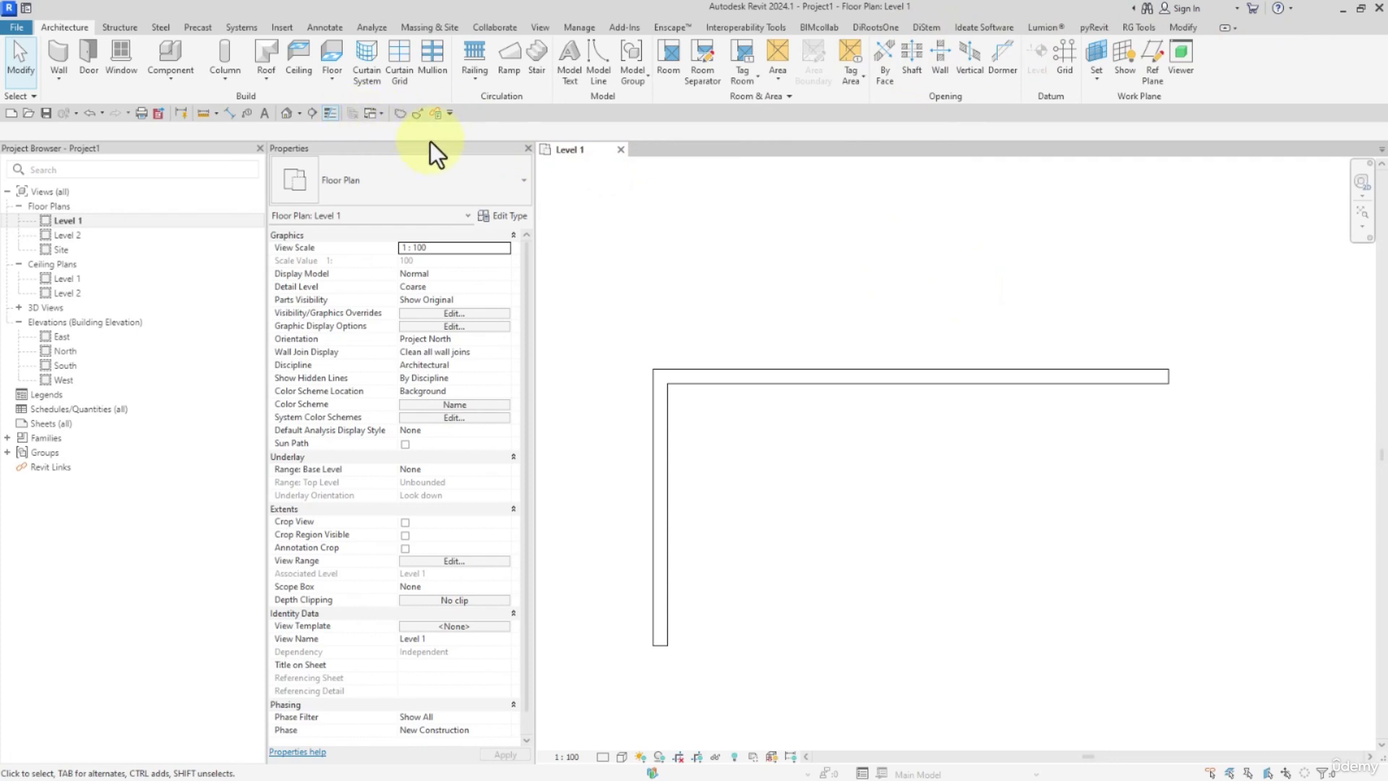
Create a new family from the Metric Column.rft template, comparing it with Metric Structural Column.rft before opening it.
left_click(19, 28)
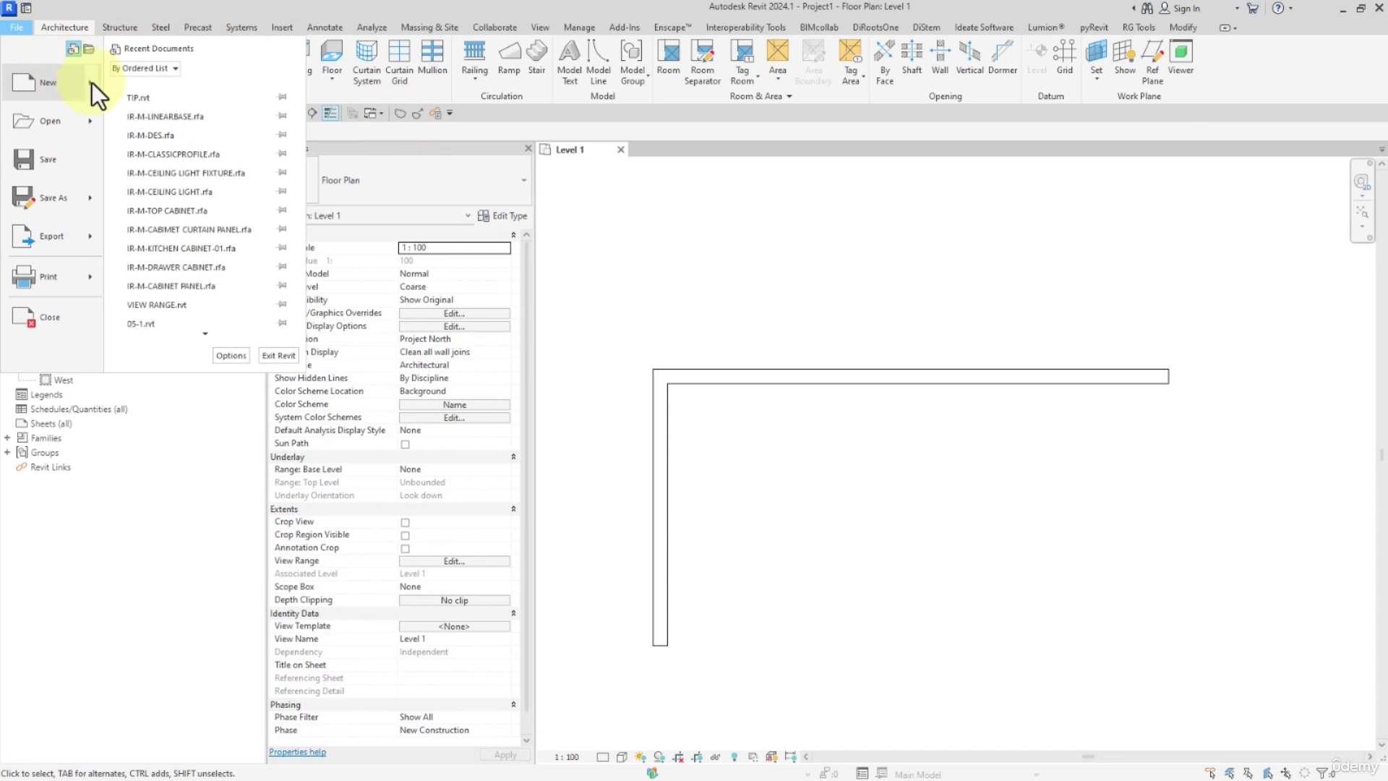
mouse_move(92, 82)
left_click(137, 127)
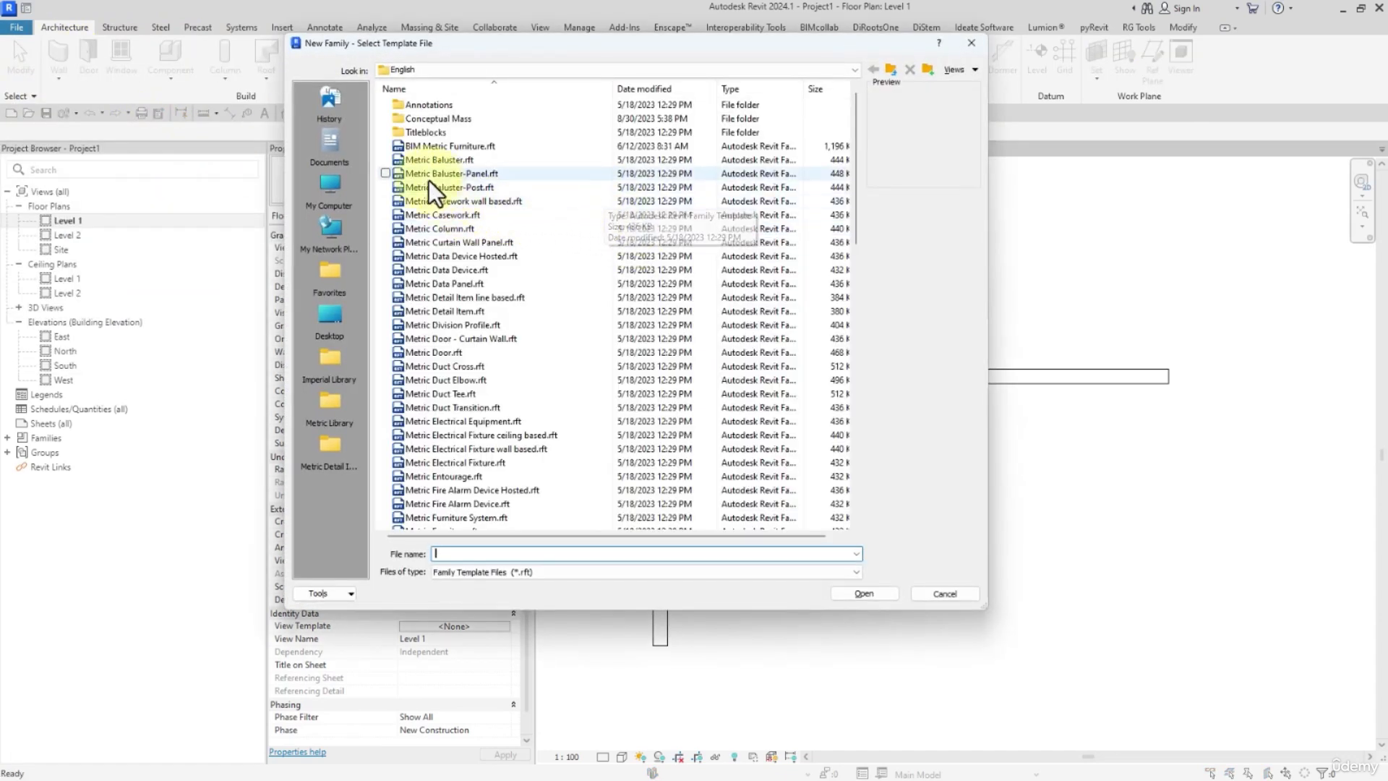
left_click(438, 228)
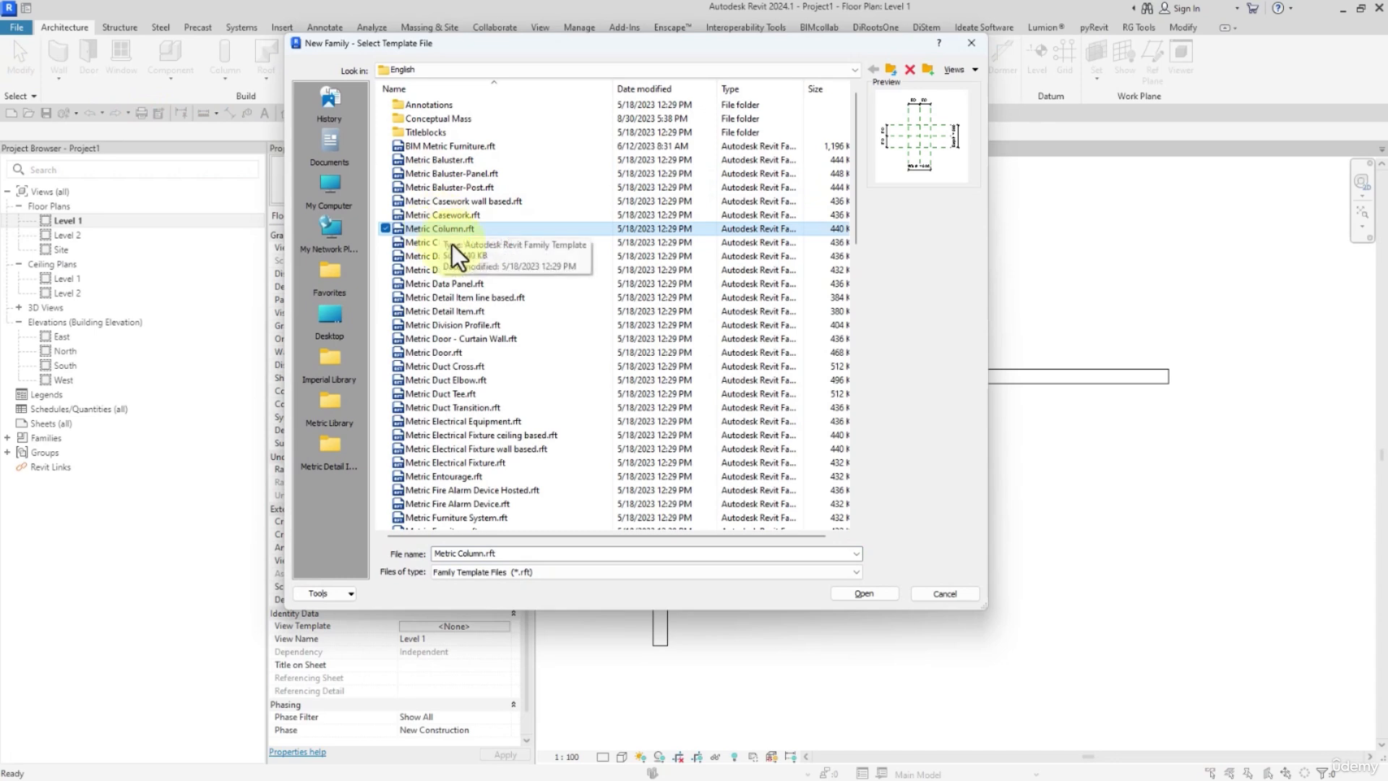
scroll(452, 244, "down", 18)
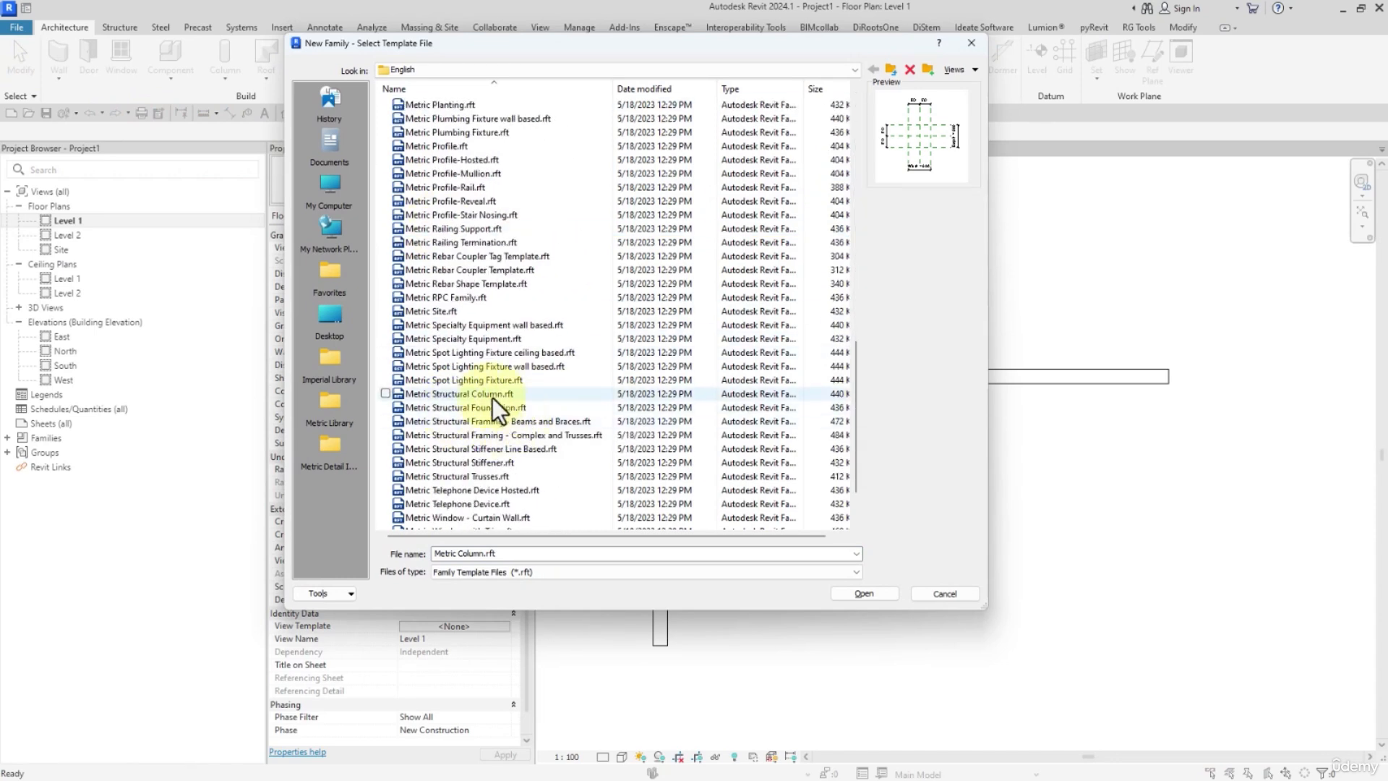
left_click(489, 397)
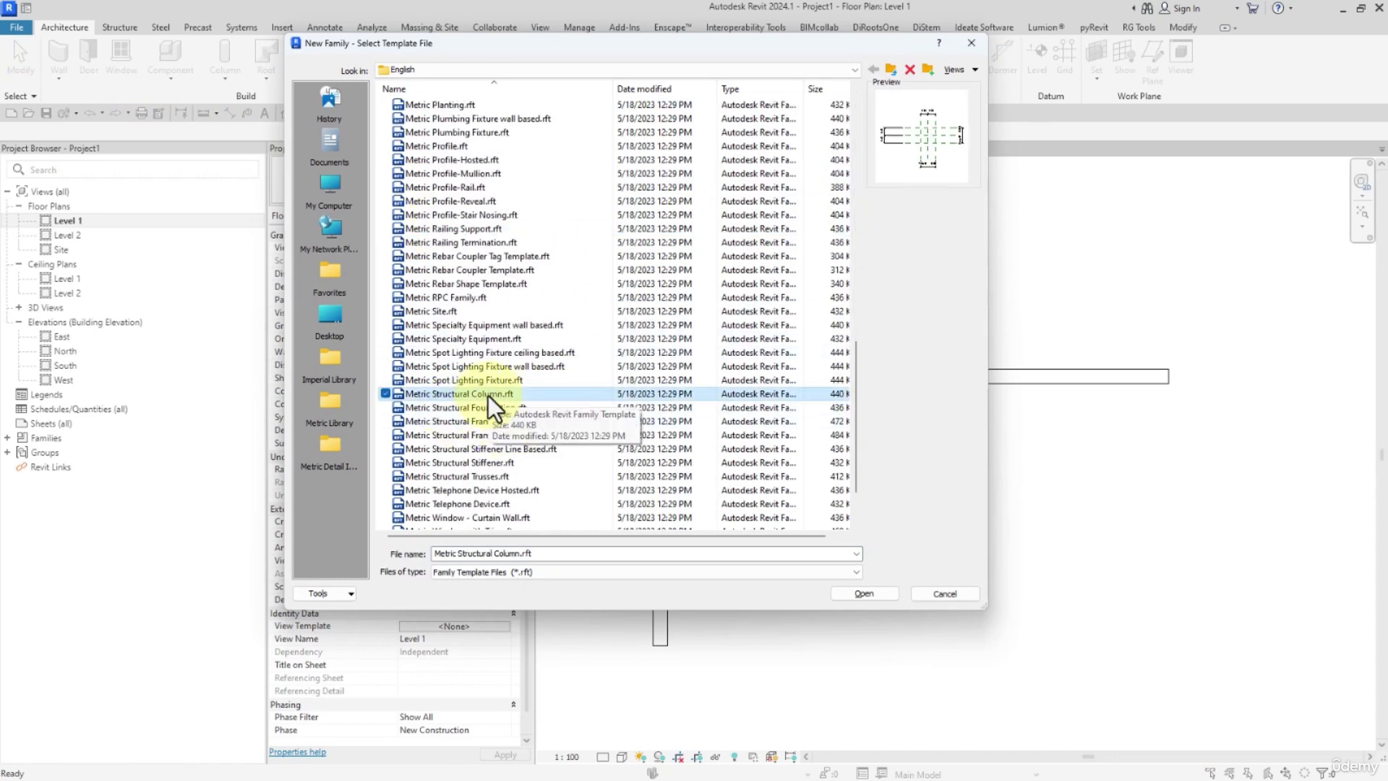
scroll(488, 393, "up", 18)
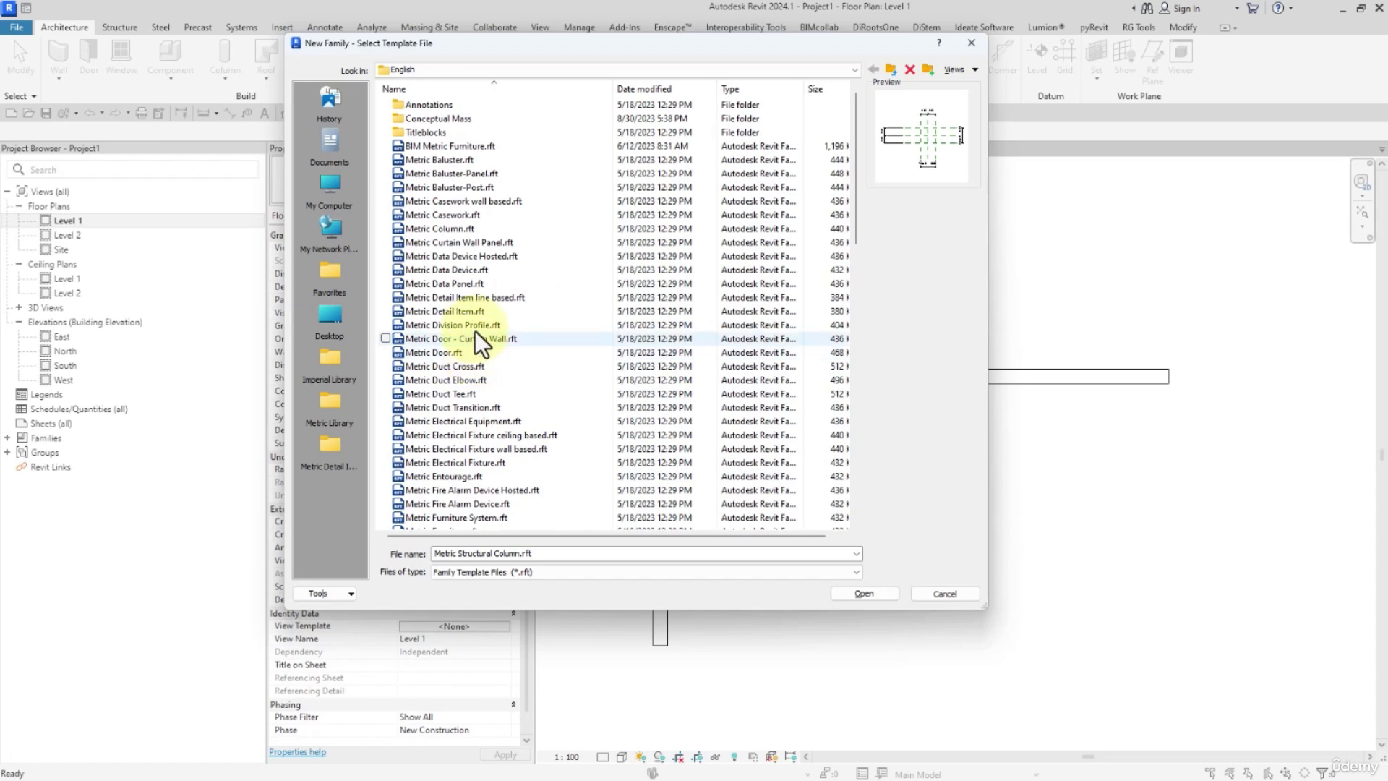
left_click(458, 229)
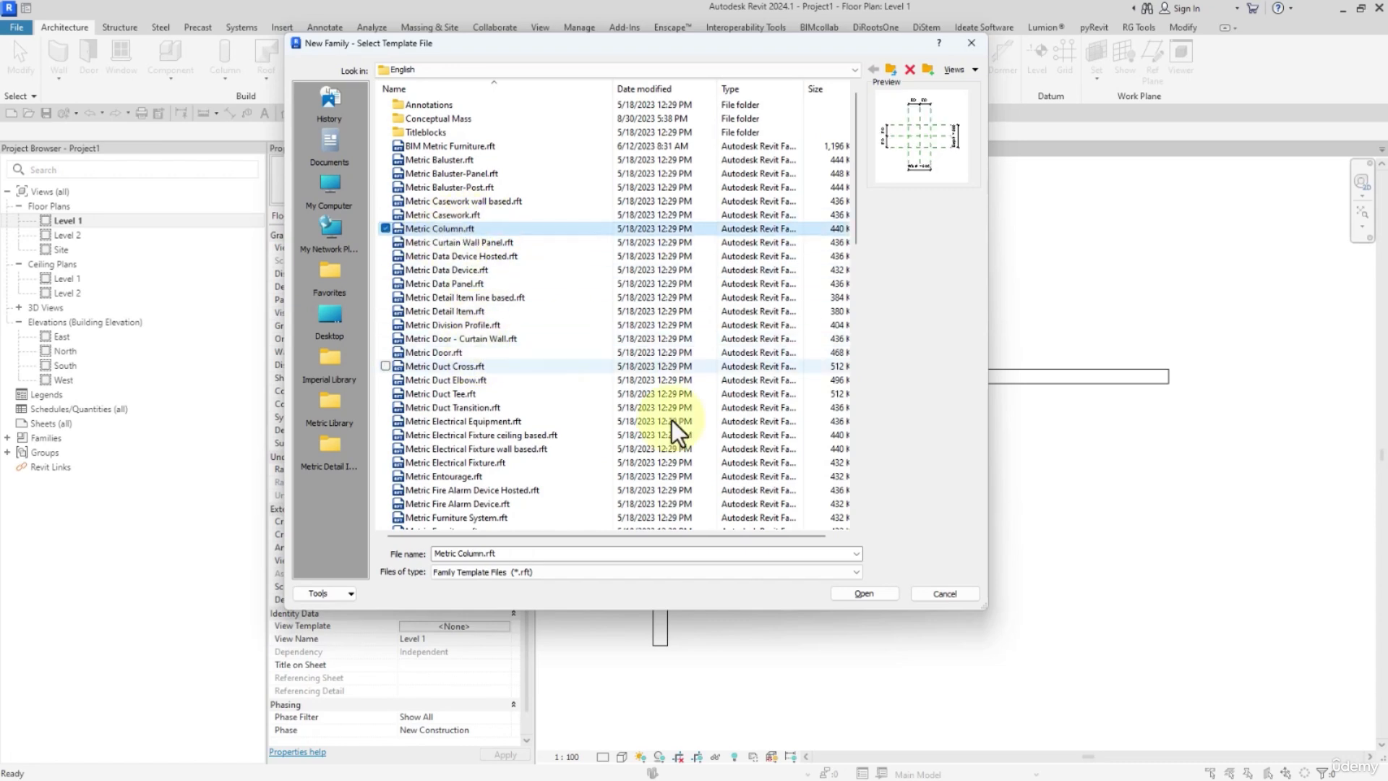
left_click(843, 594)
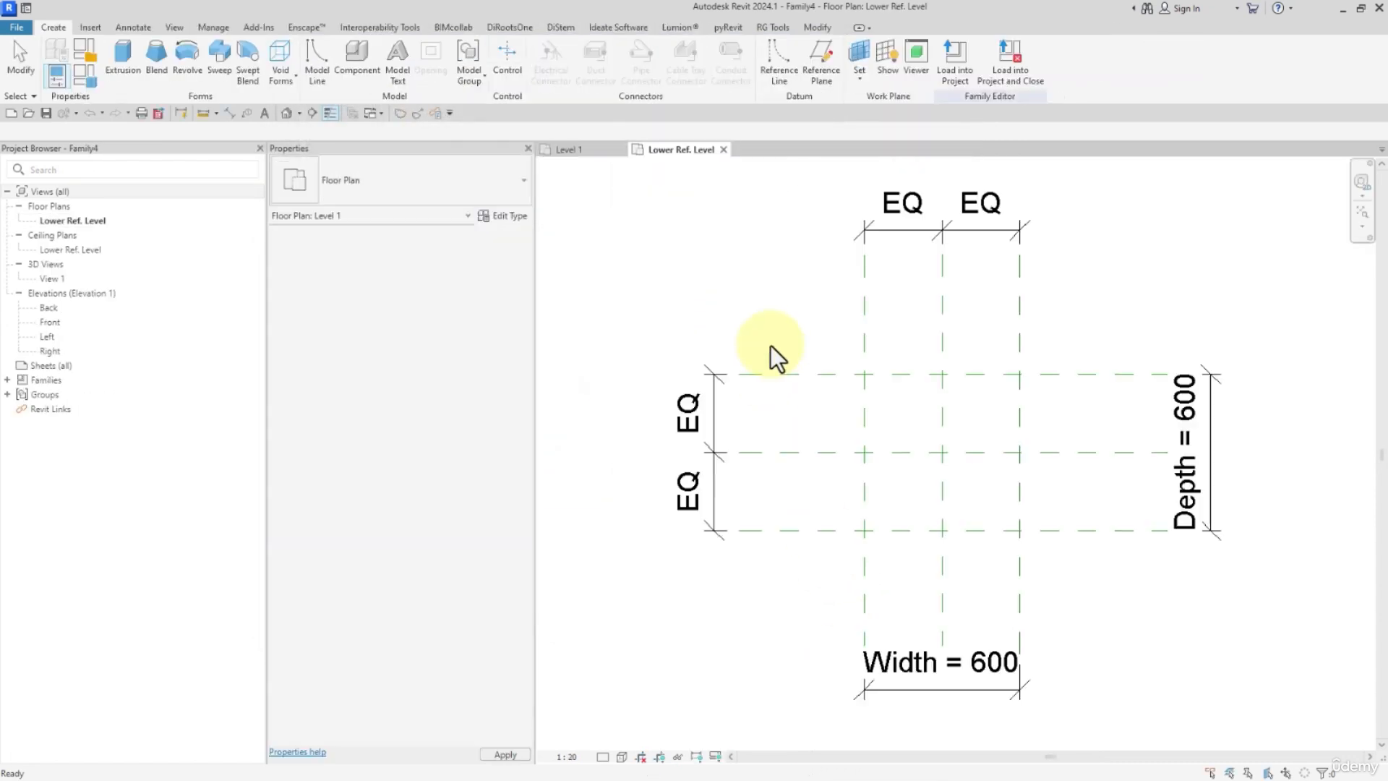
Delete the template's dimensions and outer reference planes, keeping only the two pinned centre planes.
scroll(770, 345, "up", 1)
middle_click_drag(770, 345, 721, 323)
scroll(807, 389, "down", 4)
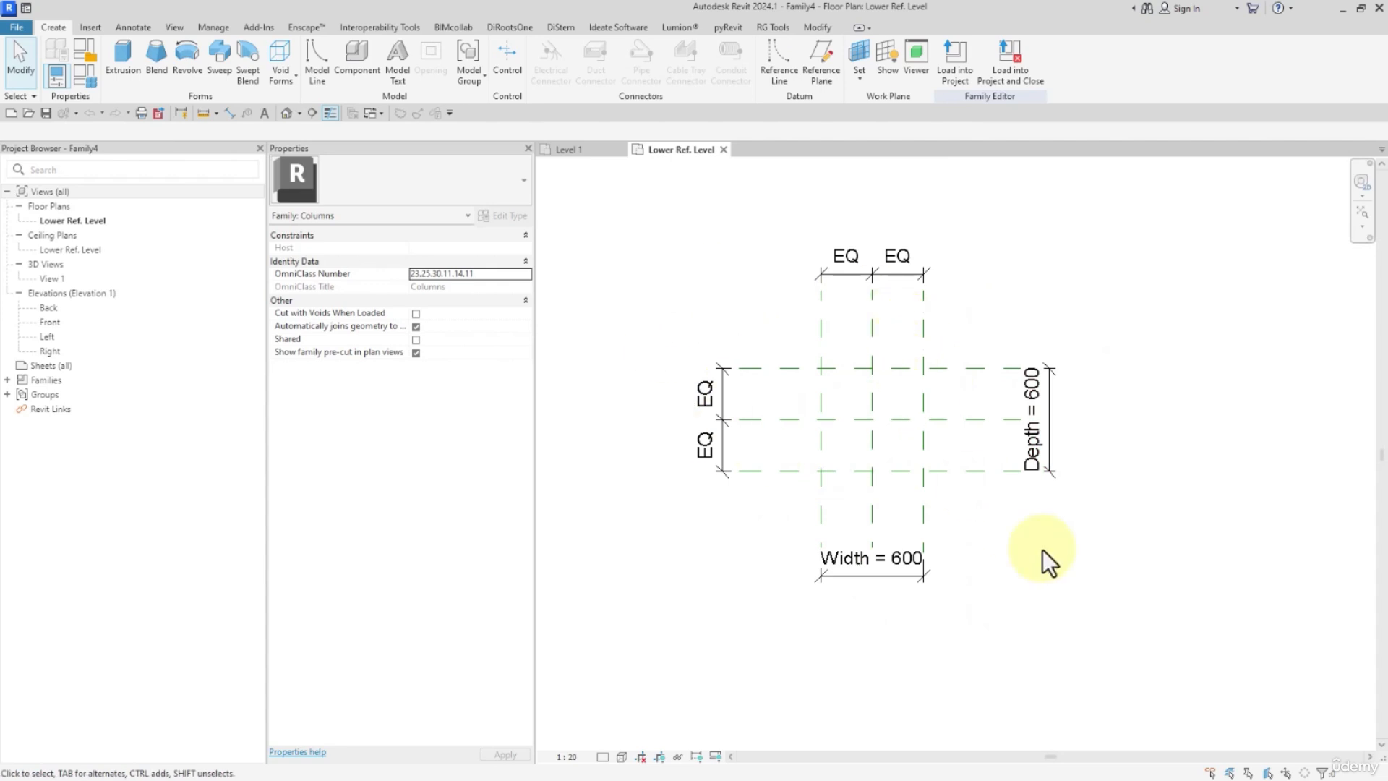
left_click_drag(1151, 685, 567, 196)
left_click(440, 81)
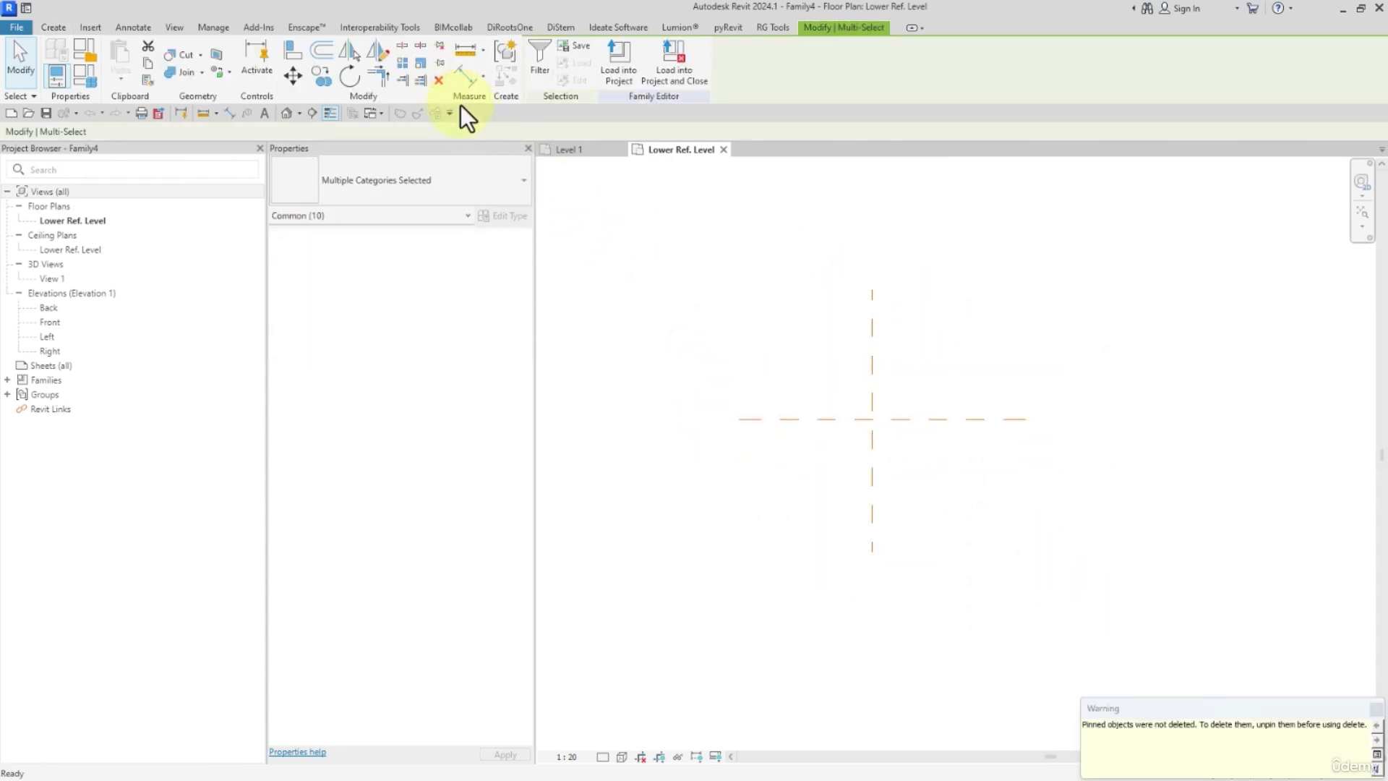
Delete the Width and Depth parameters from the family types and apply the change.
left_click(98, 83)
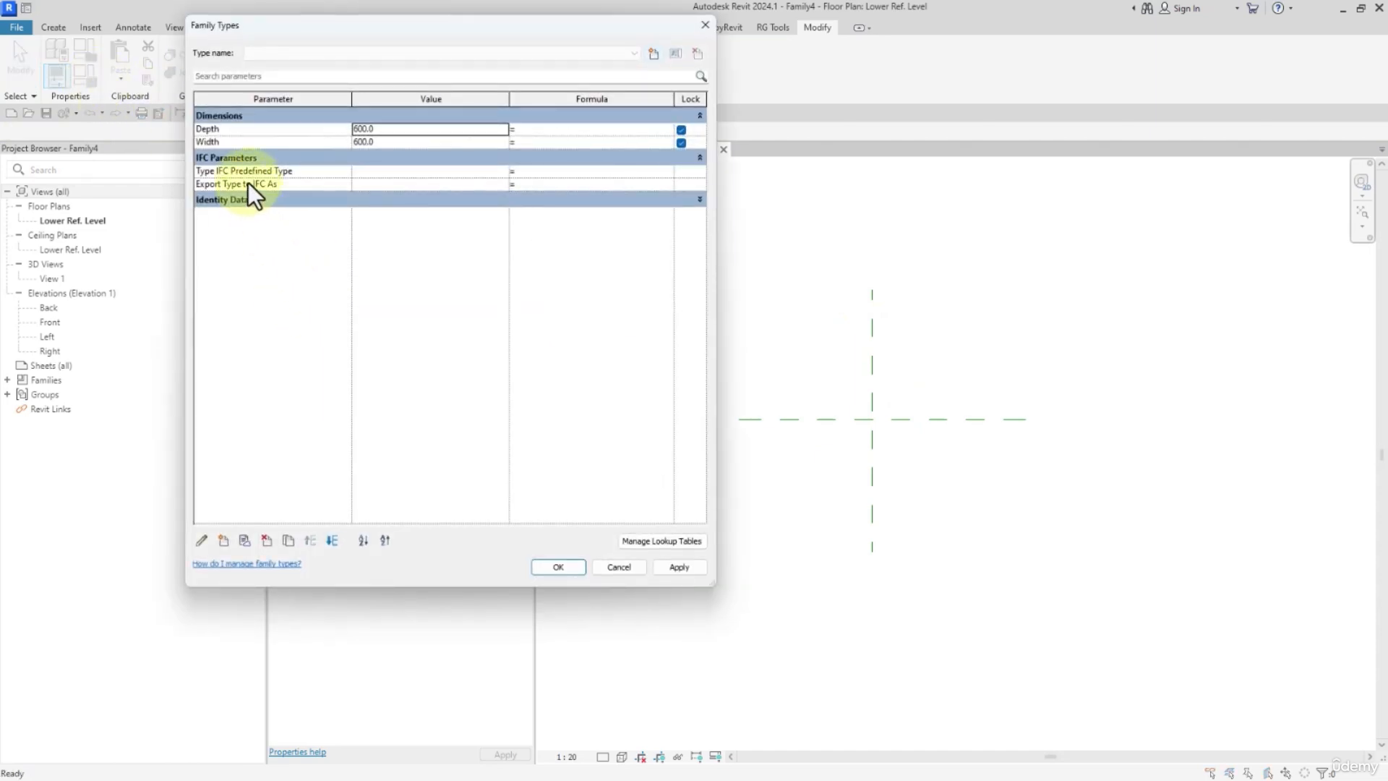
left_click(246, 198)
left_click(227, 143)
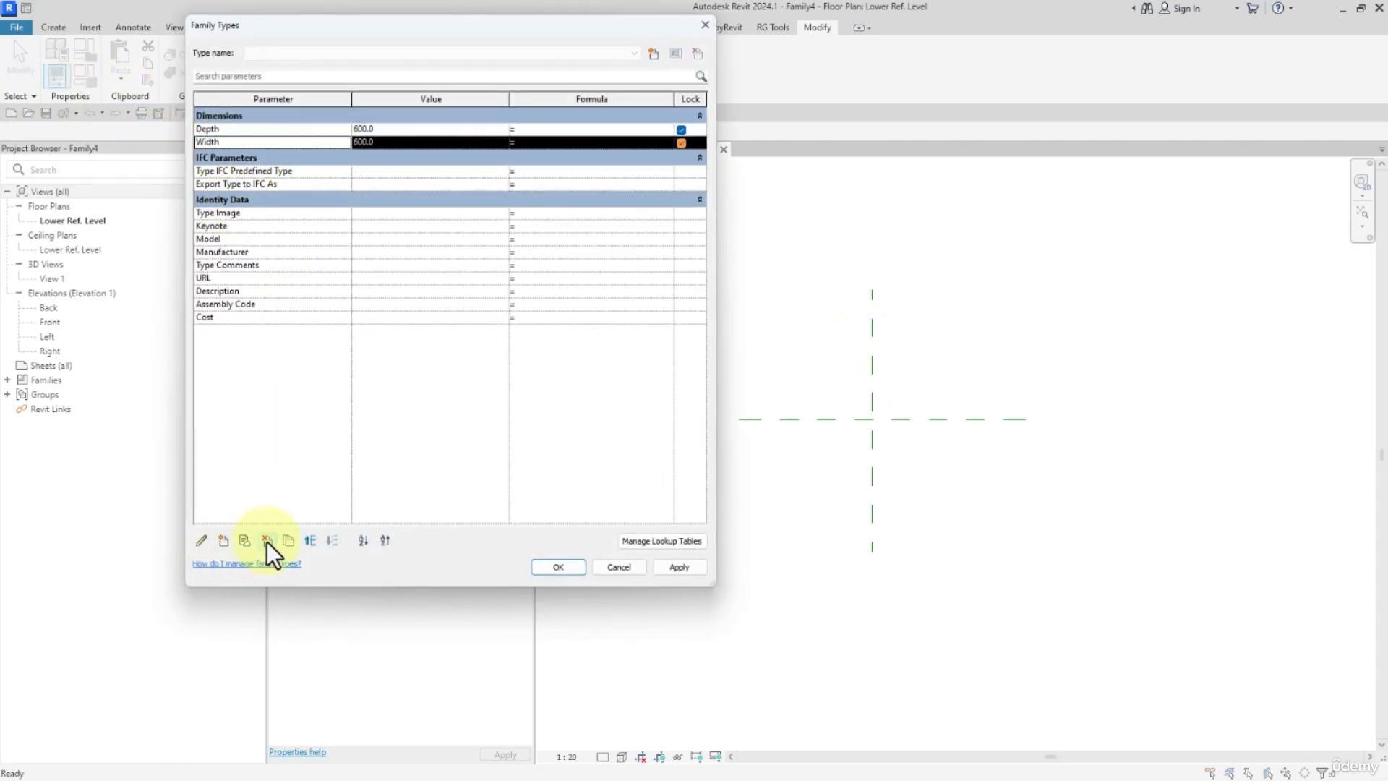
left_click(266, 541)
left_click(732, 397)
left_click(264, 130)
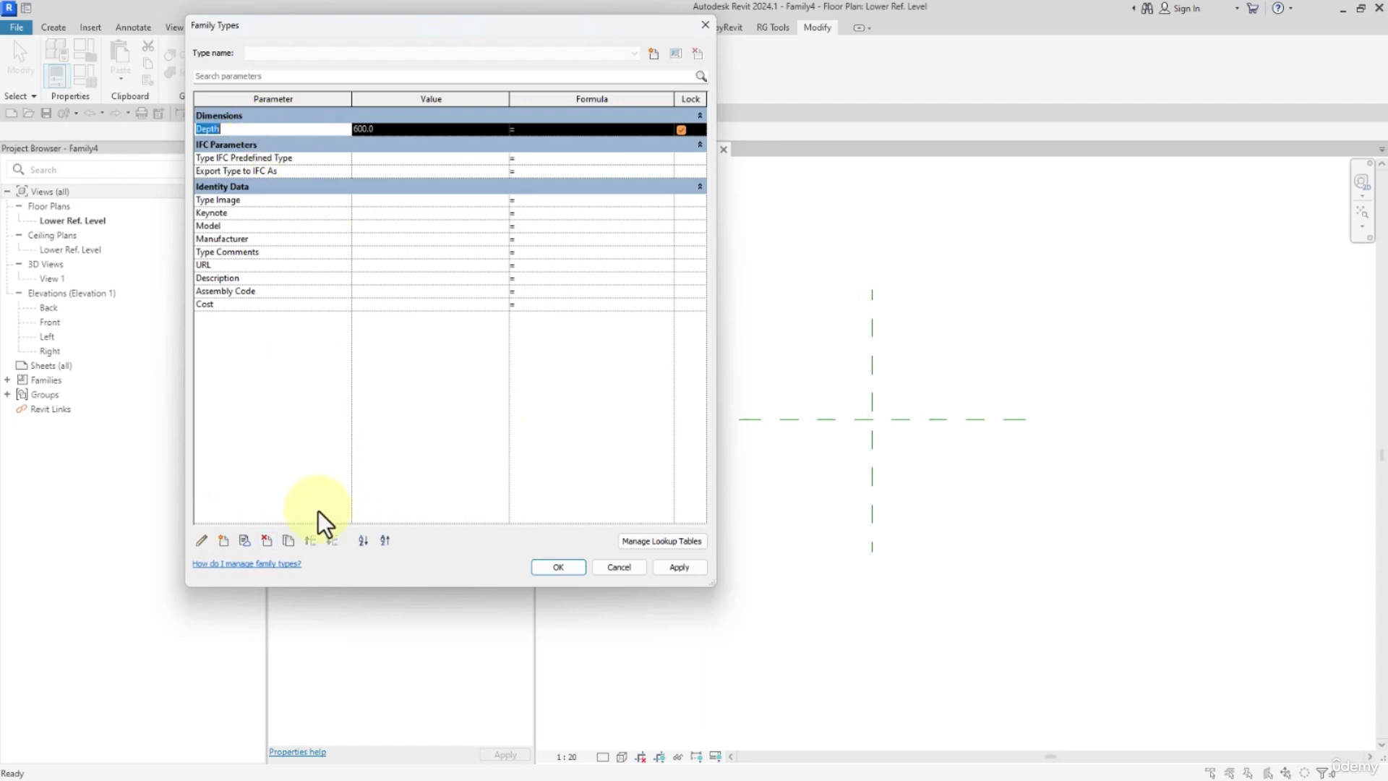
left_click(267, 541)
left_click(725, 399)
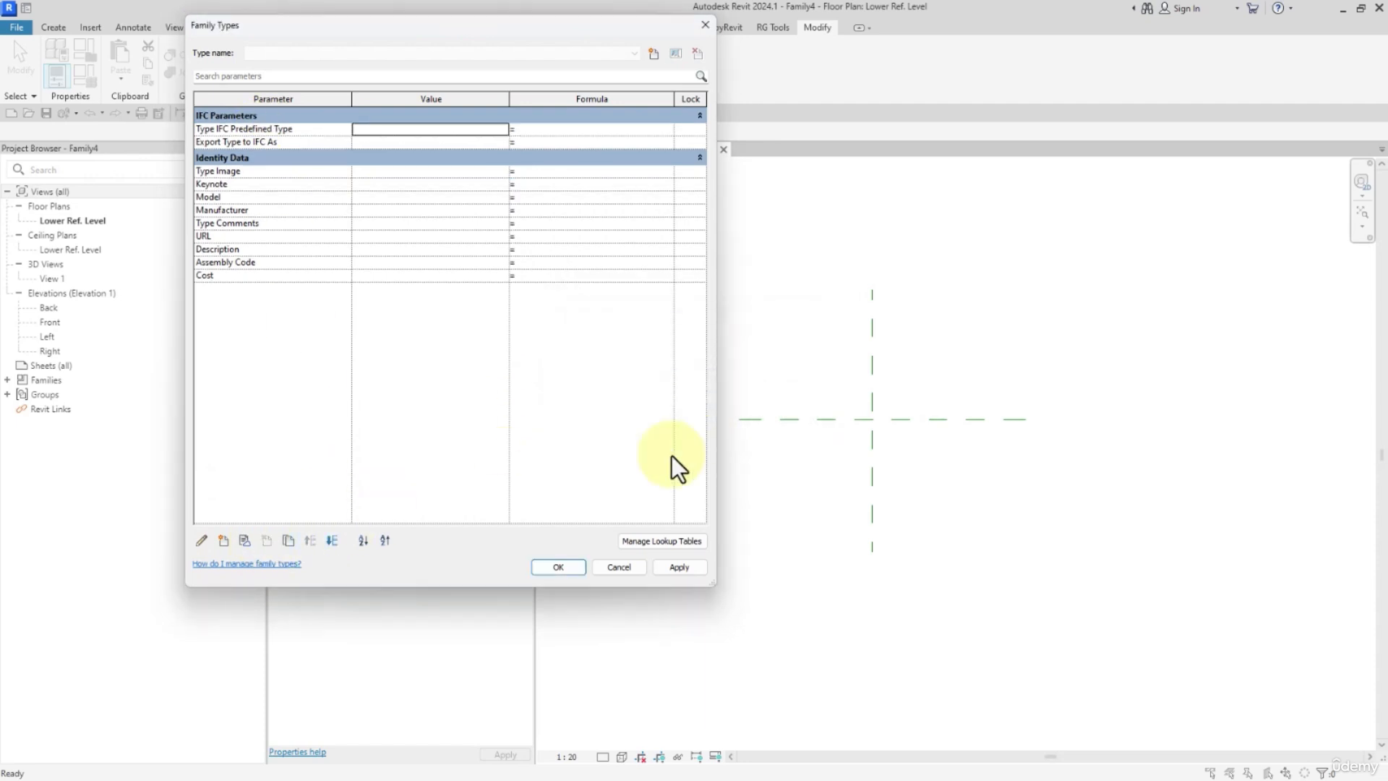
left_click(575, 567)
Draw vertical reference planes about 238 mm left and 246 mm right of the centre, plus a horizontal one about 141 mm below it.
middle_click_drag(798, 468, 760, 448)
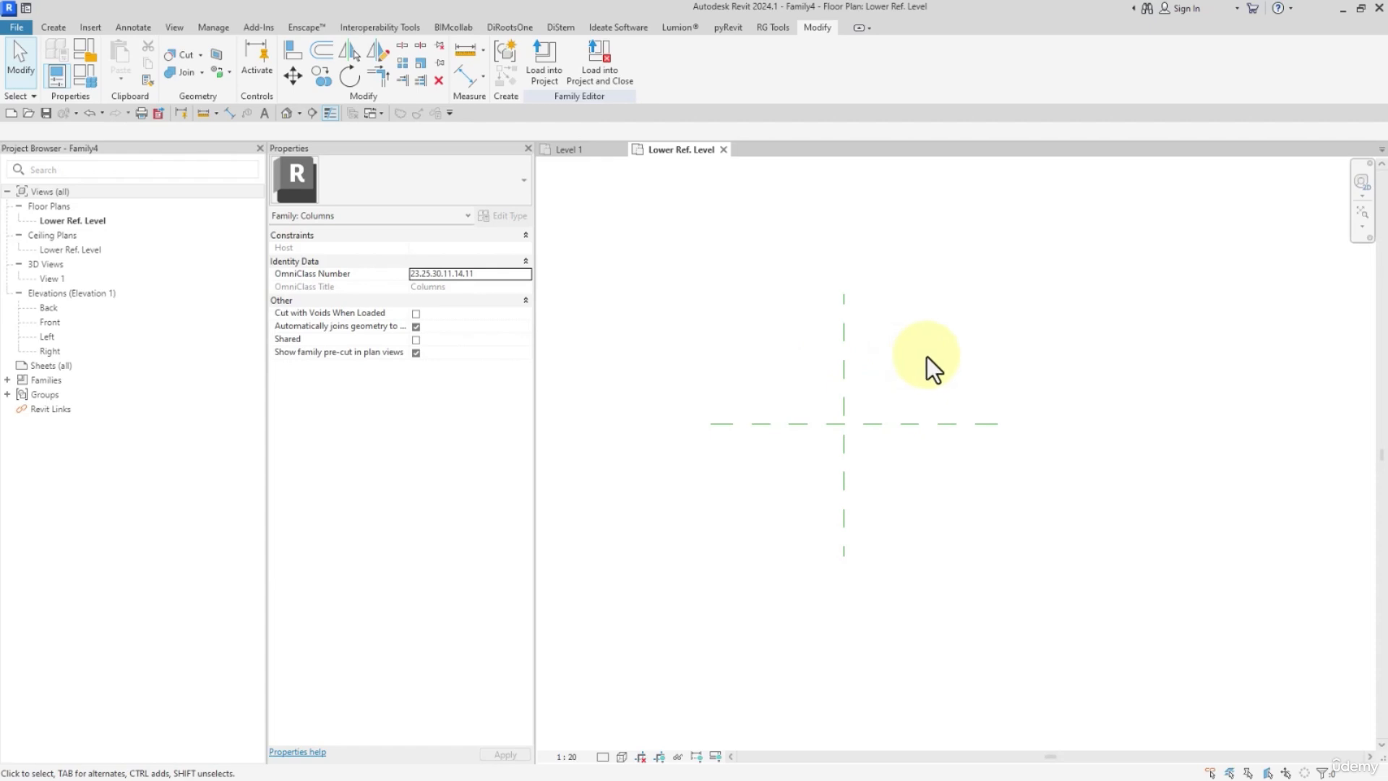
middle_click_drag(927, 357, 812, 424)
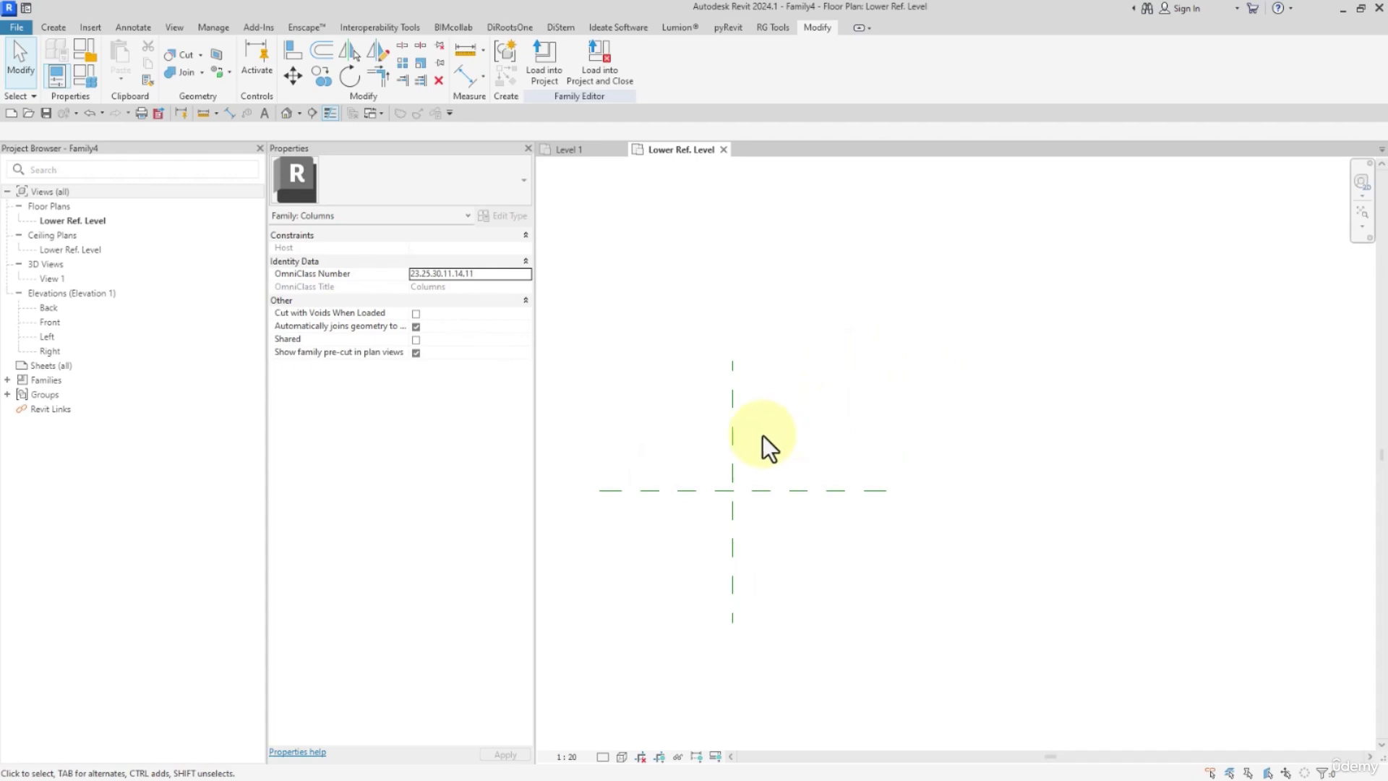
left_click(47, 28)
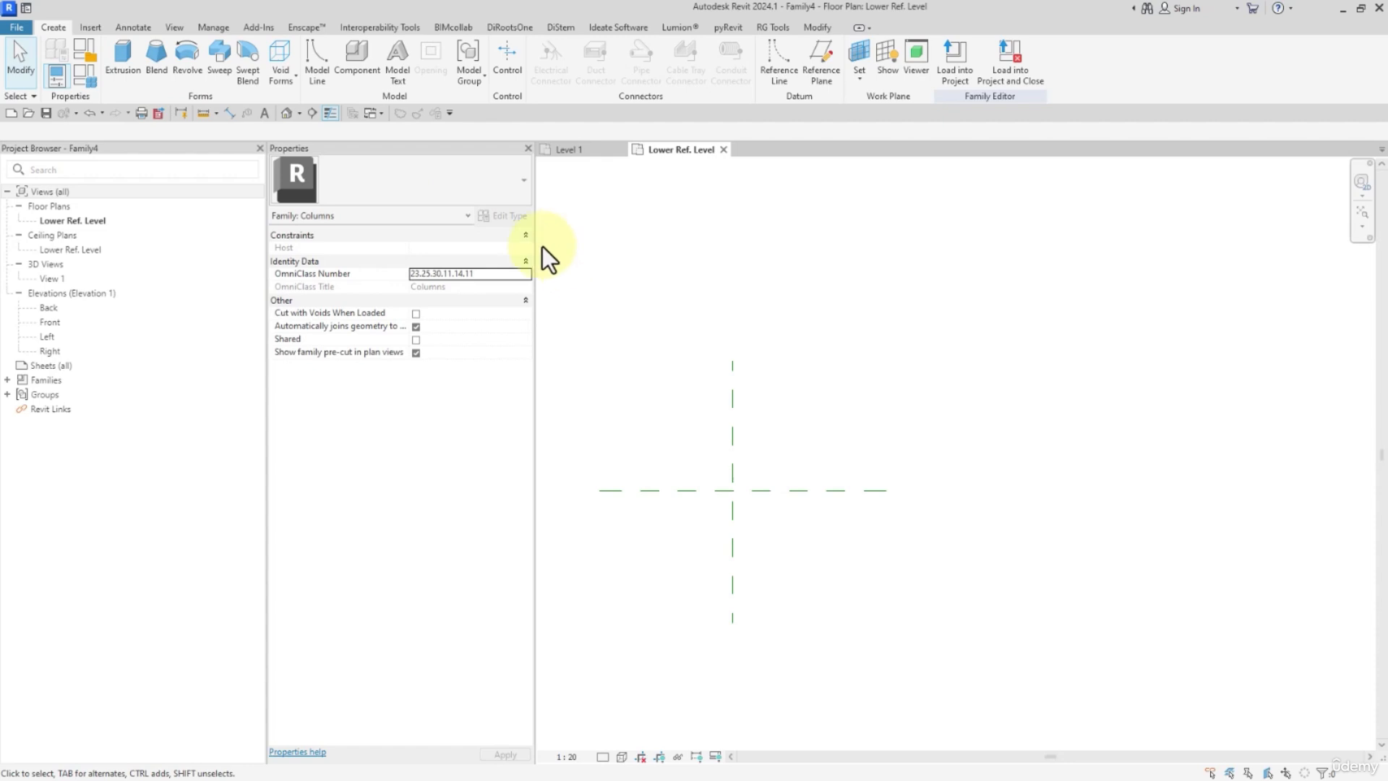
left_click(821, 72)
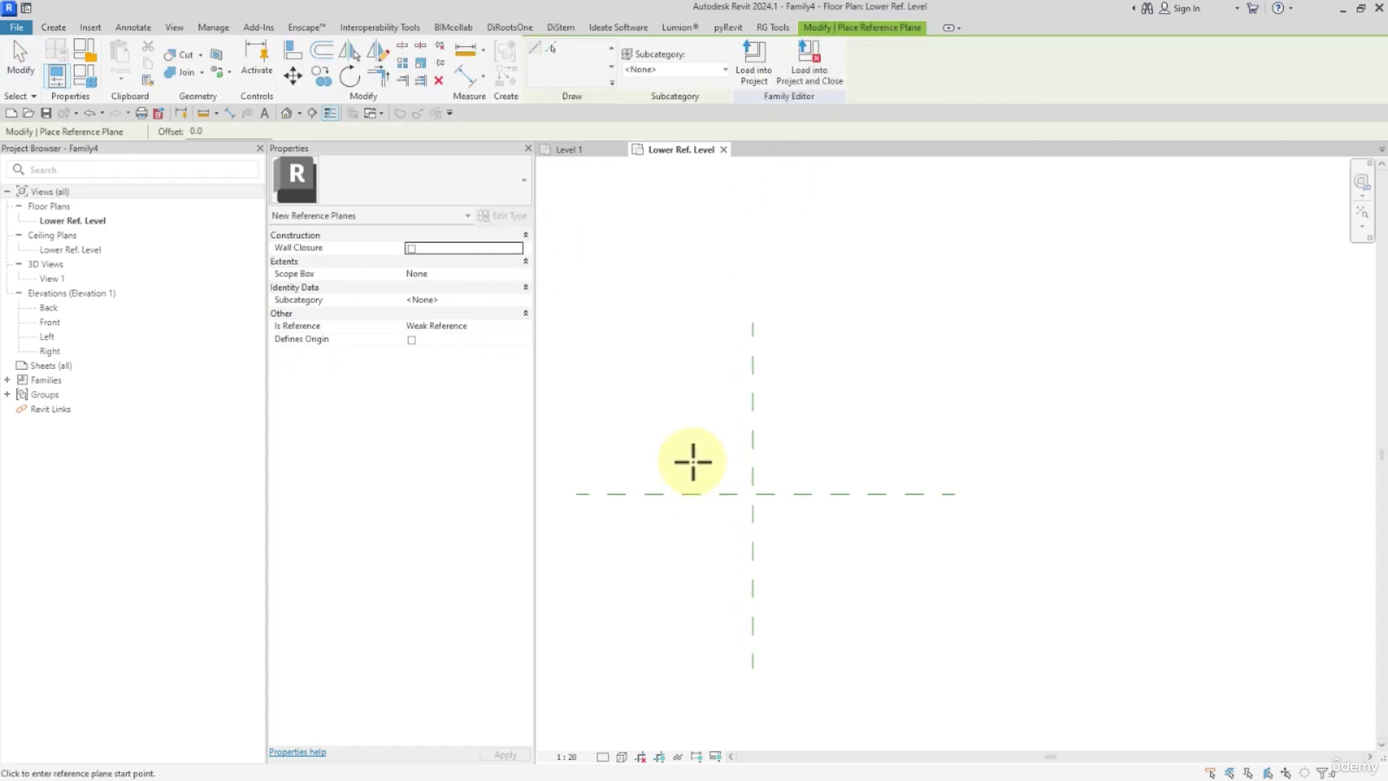
left_click(699, 431)
left_click(699, 565)
left_click(808, 414)
left_click(808, 583)
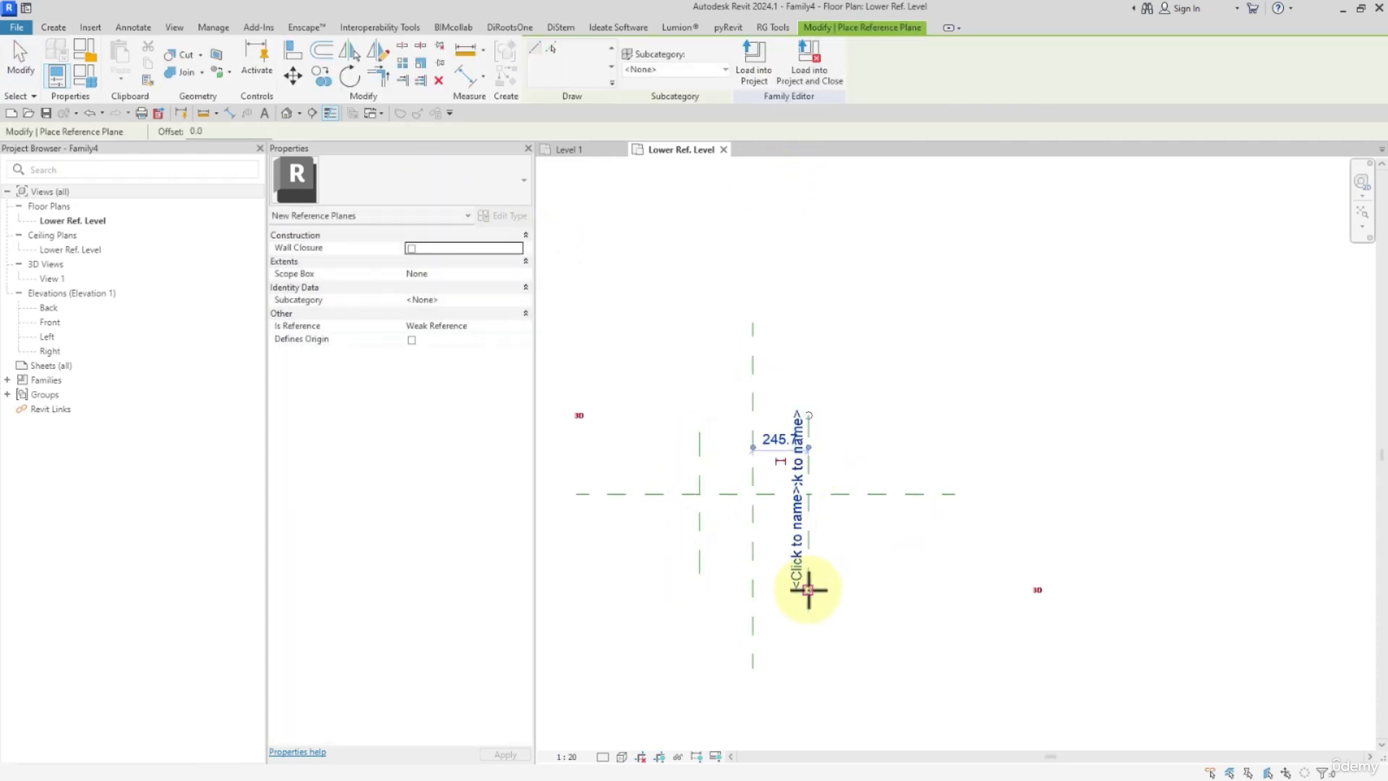
left_click(665, 525)
left_click(860, 525)
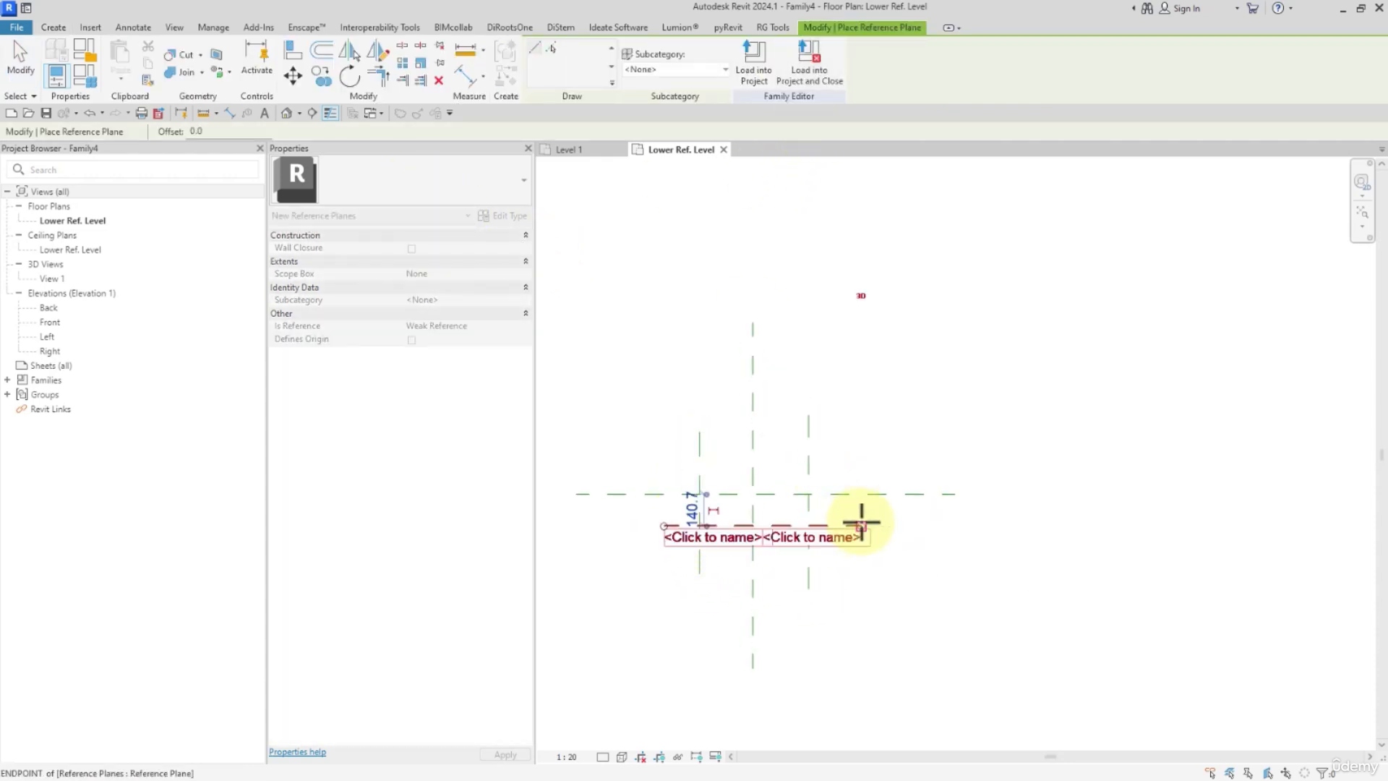
Add a continuous aligned dimension across the three vertical reference planes and make its segments equal.
left_click(463, 72)
left_click(700, 446)
left_click(753, 451)
left_click(808, 450)
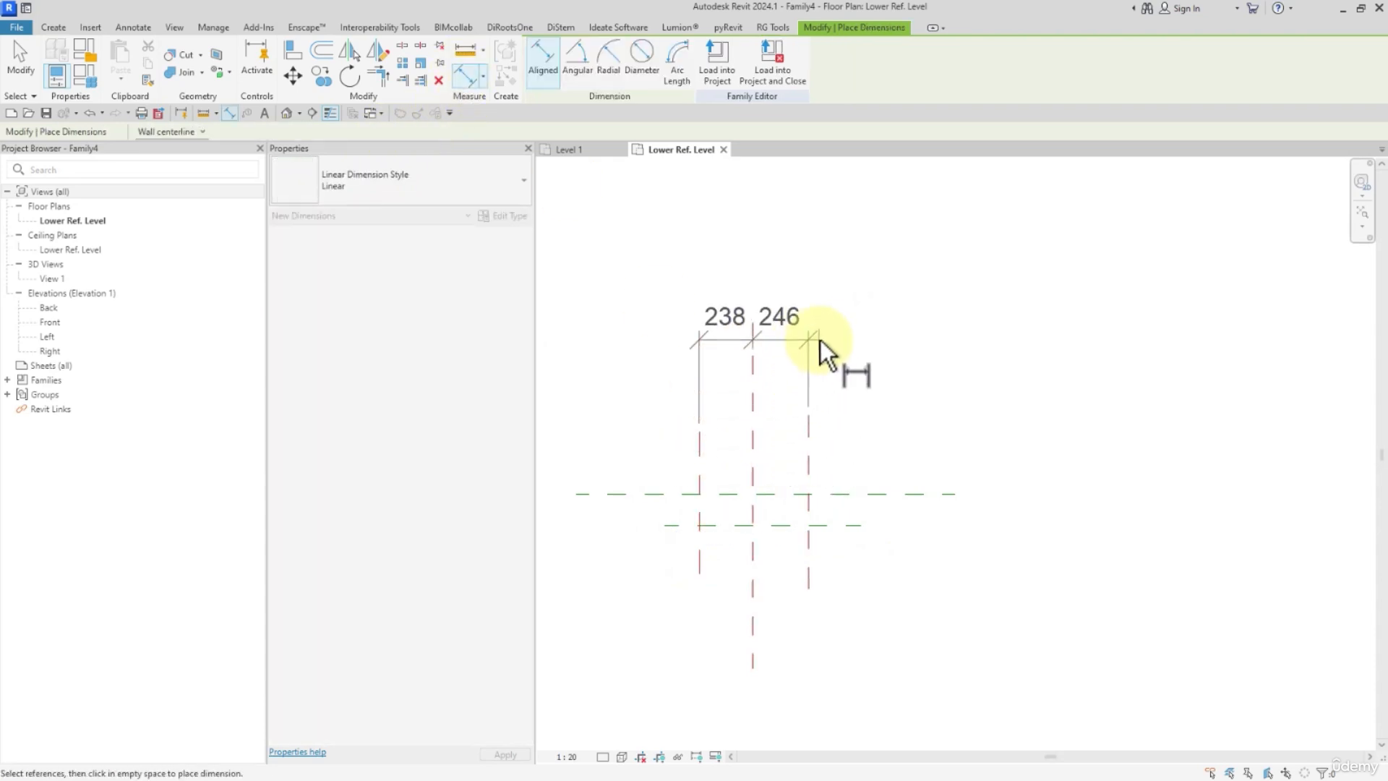
left_click(809, 331)
left_click(752, 273)
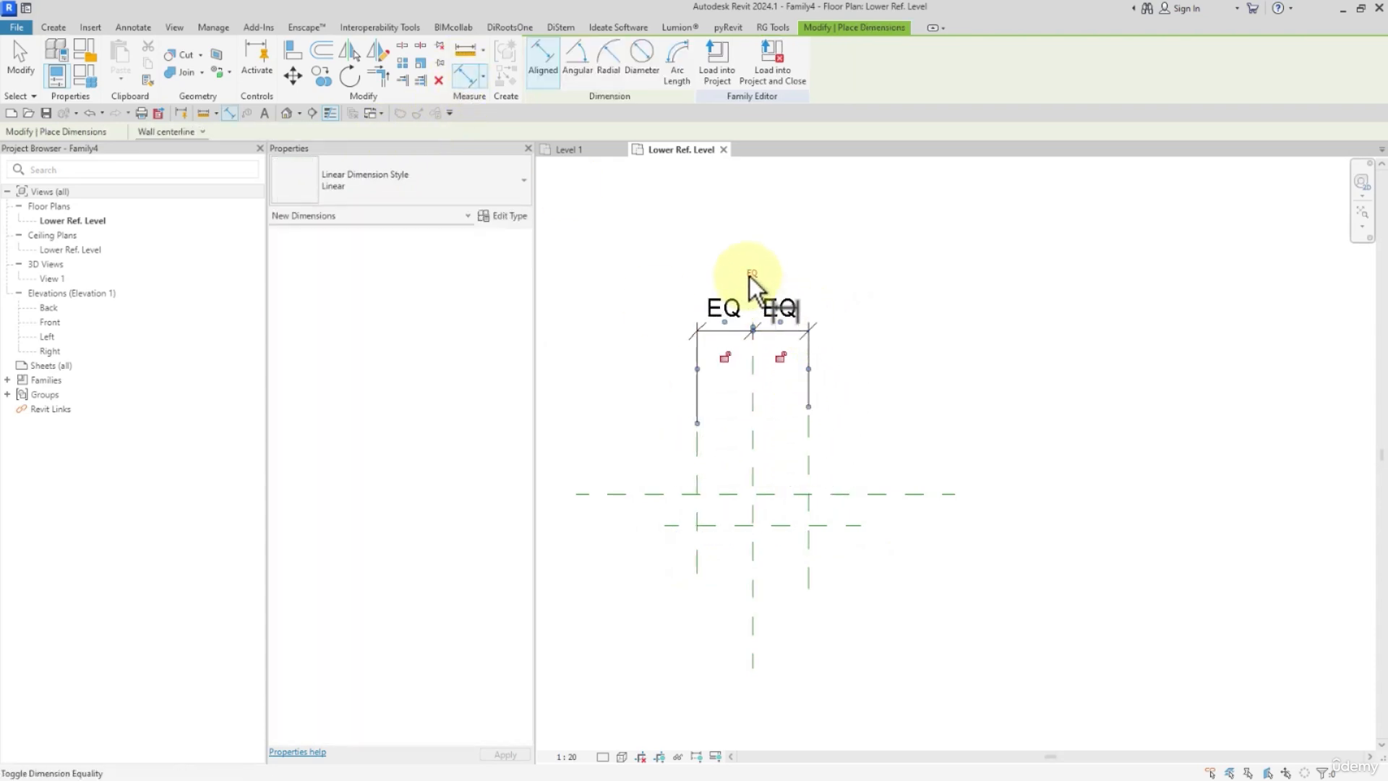
Dimension the offset between the two horizontal reference planes and the overall distance between the outer vertical planes.
left_click(673, 494)
left_click(670, 526)
left_click(602, 576)
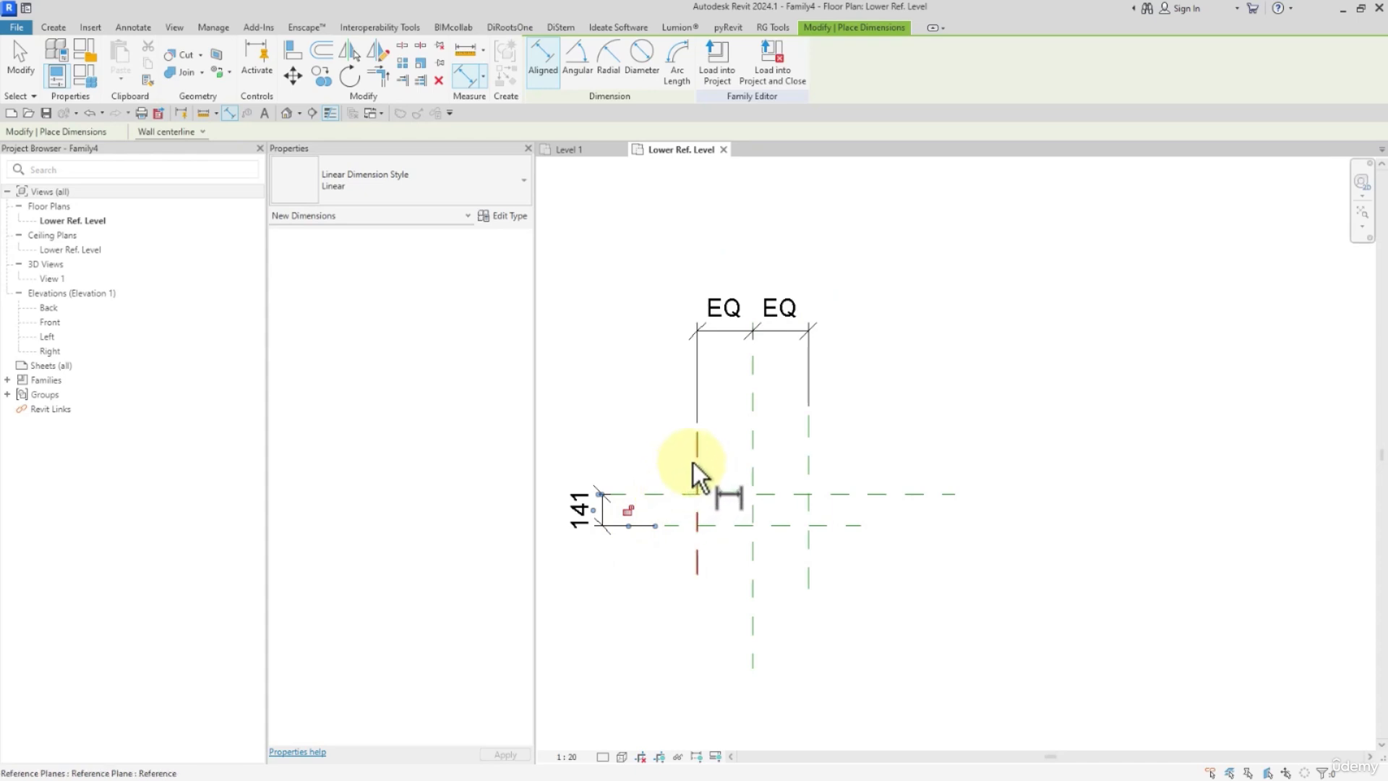
left_click(694, 467)
left_click(810, 460)
left_click(840, 280)
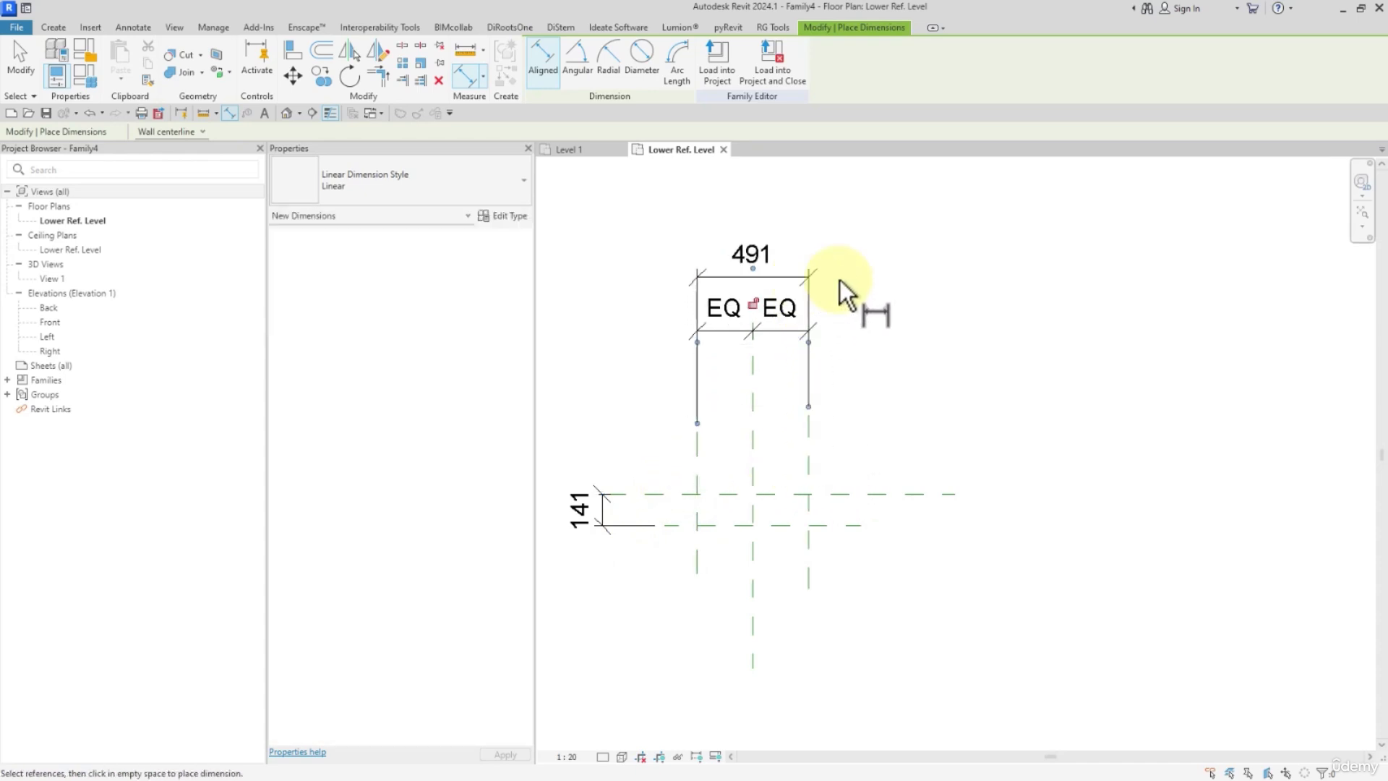
key("Escape")
key("Escape")
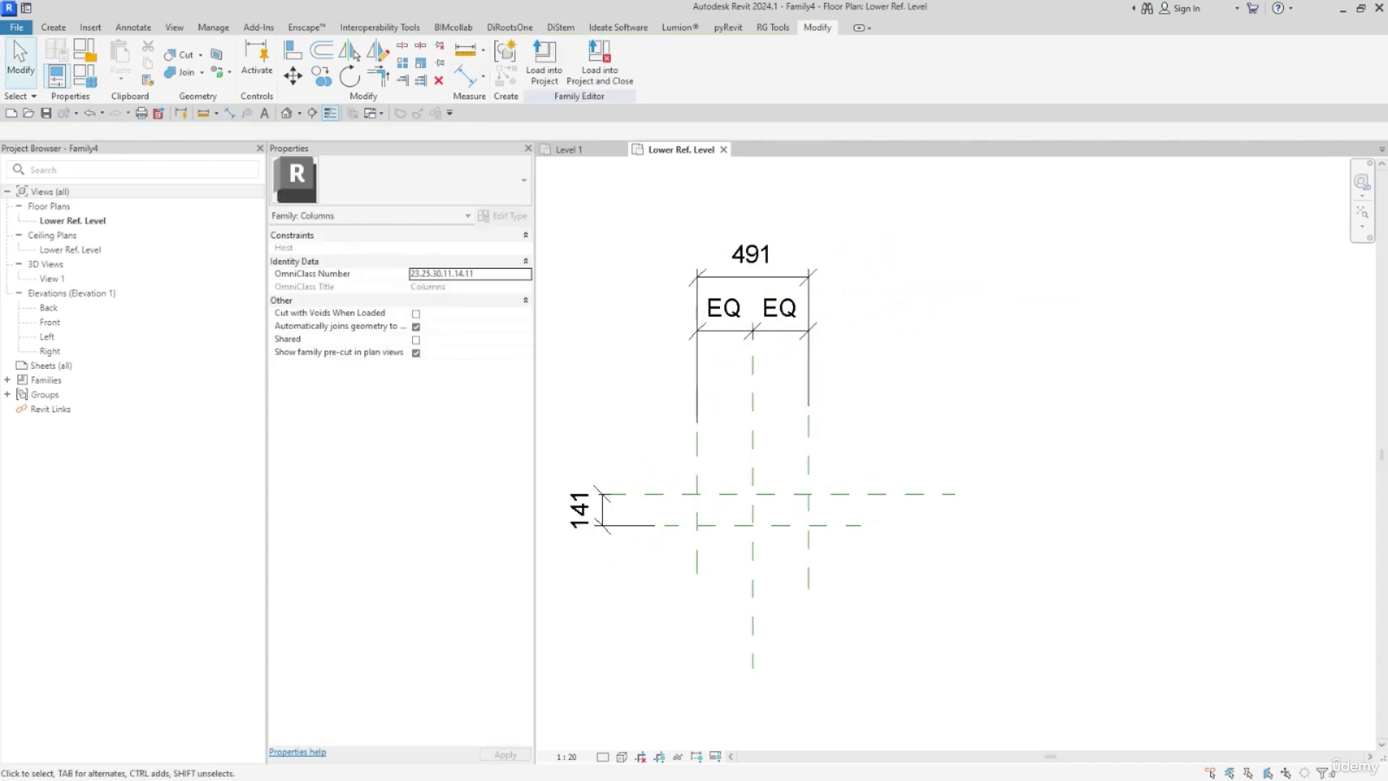
Label the overall dimension between the outer vertical reference planes with a new family type parameter named WIDTH.
left_click(808, 238)
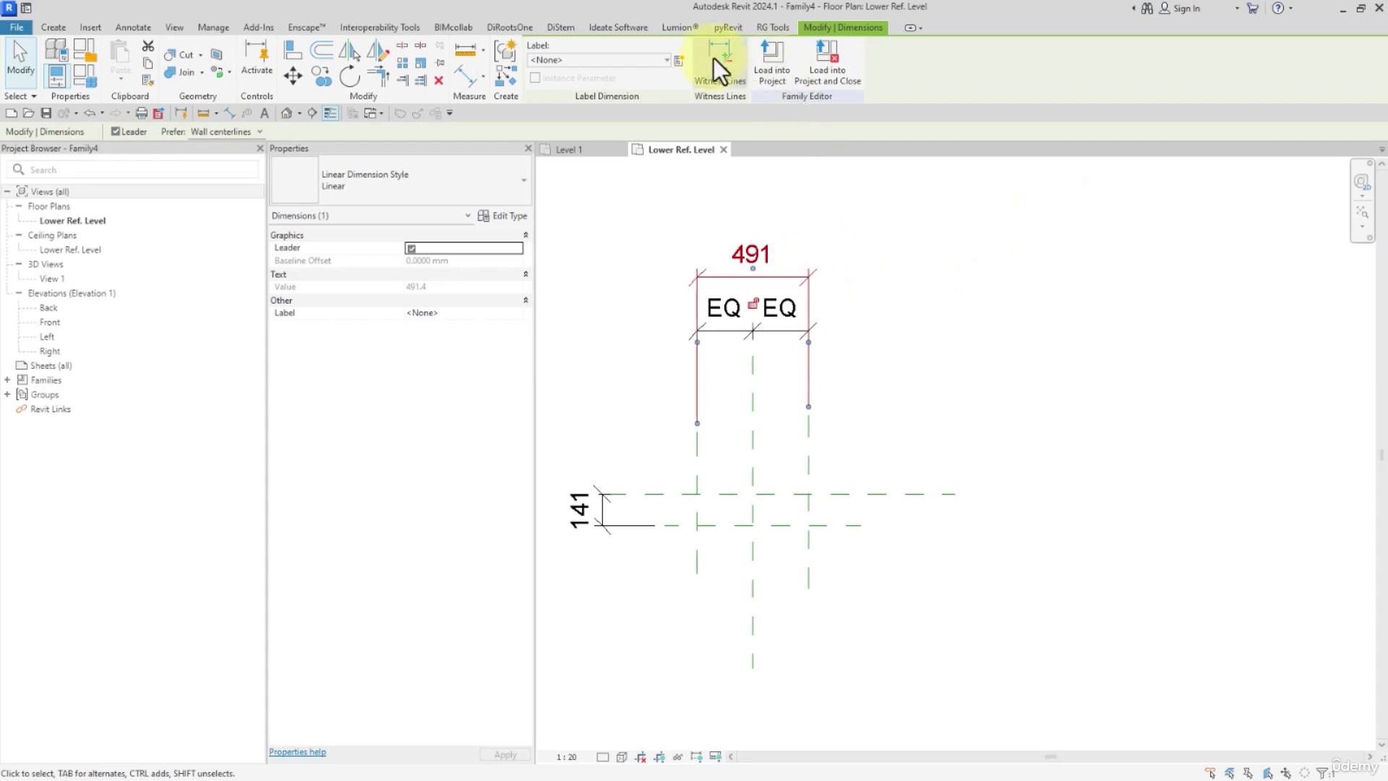
left_click(679, 67)
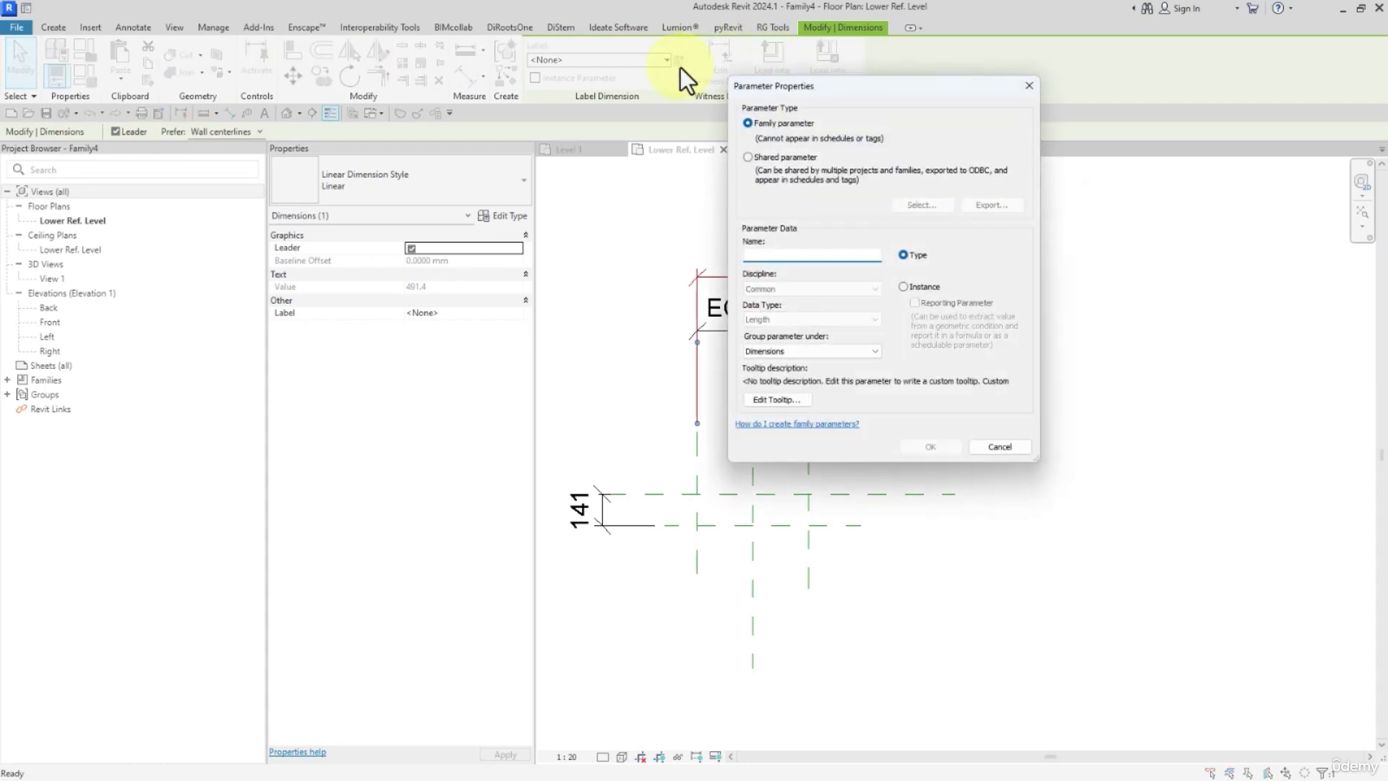
type("WIDTH")
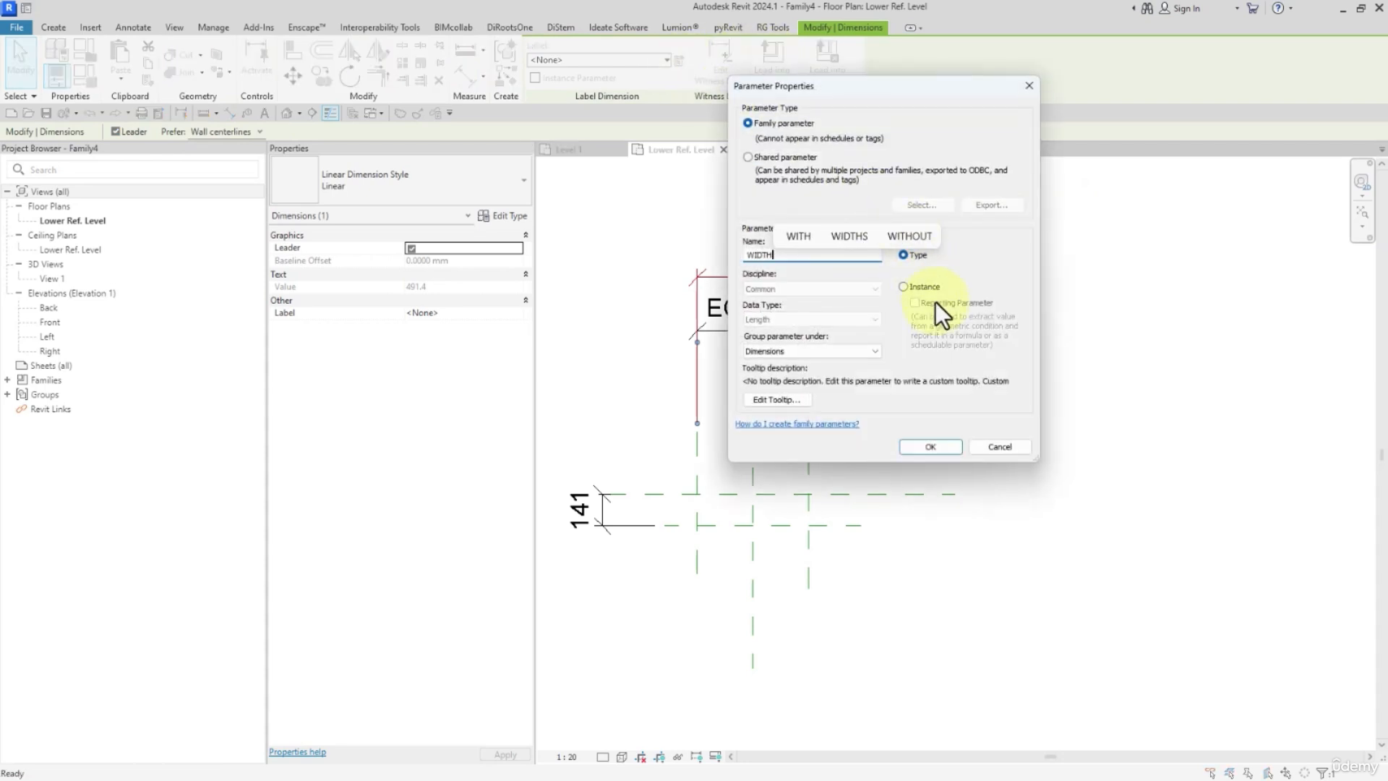
left_click(925, 449)
Label the dimension between the two horizontal reference planes with a new family type parameter named DEPTH.
left_click(592, 491)
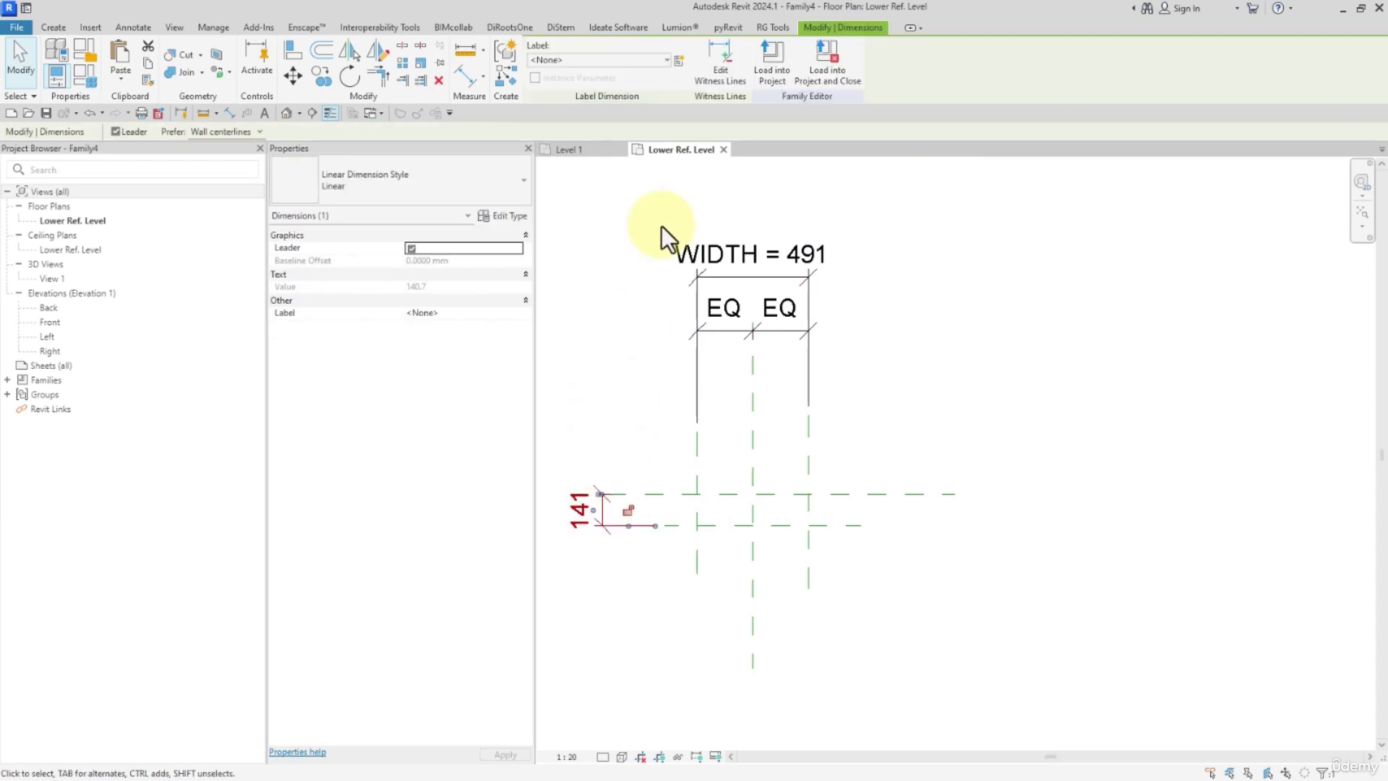
left_click(682, 64)
type("DEPTH")
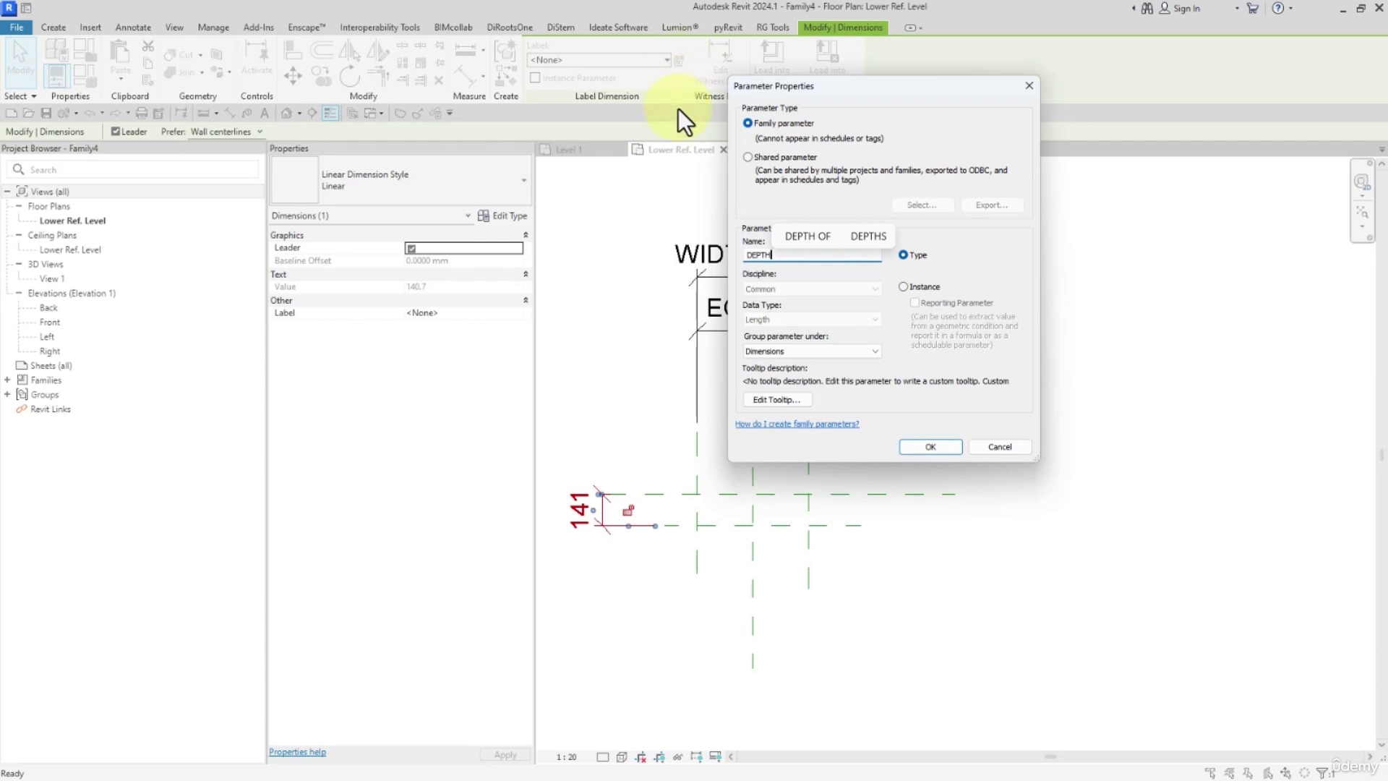
left_click(917, 444)
left_click(663, 331)
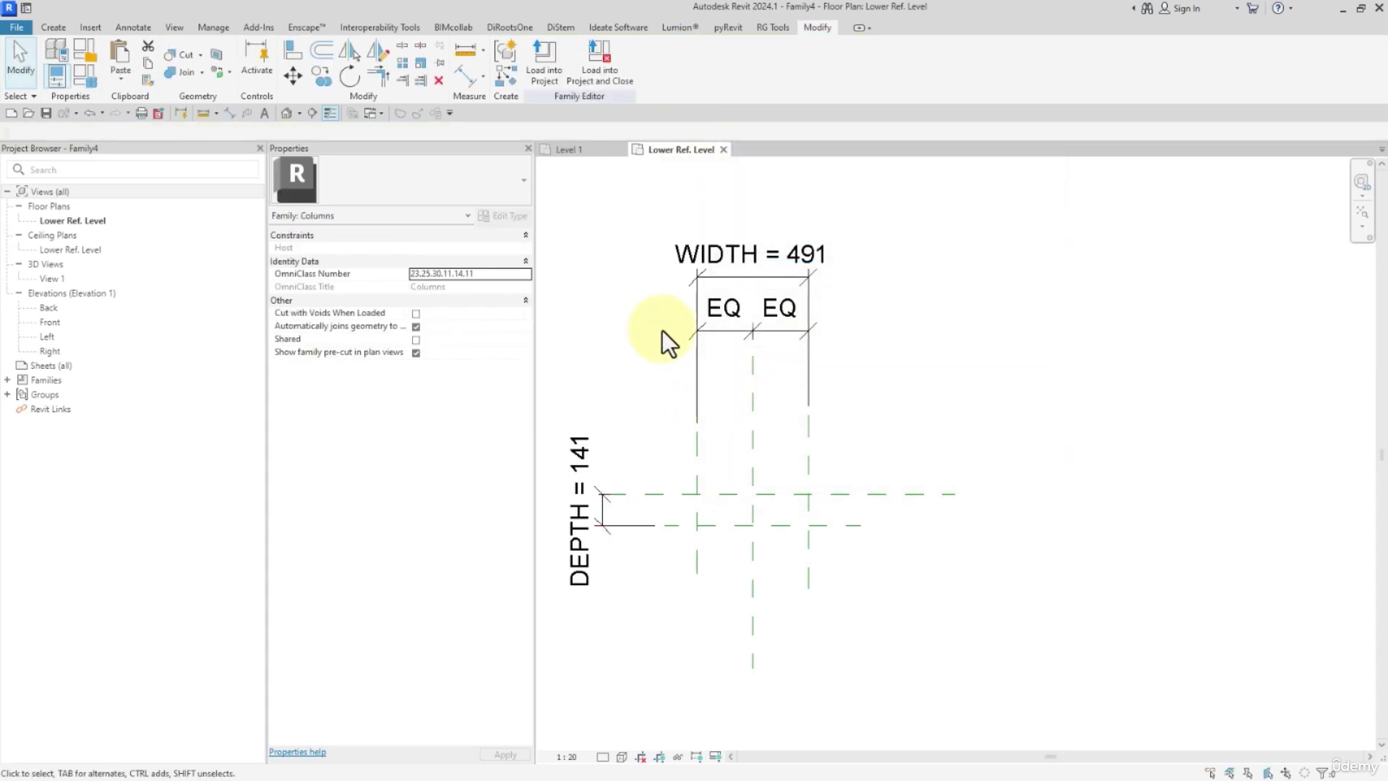
middle_click_drag(662, 331, 718, 325)
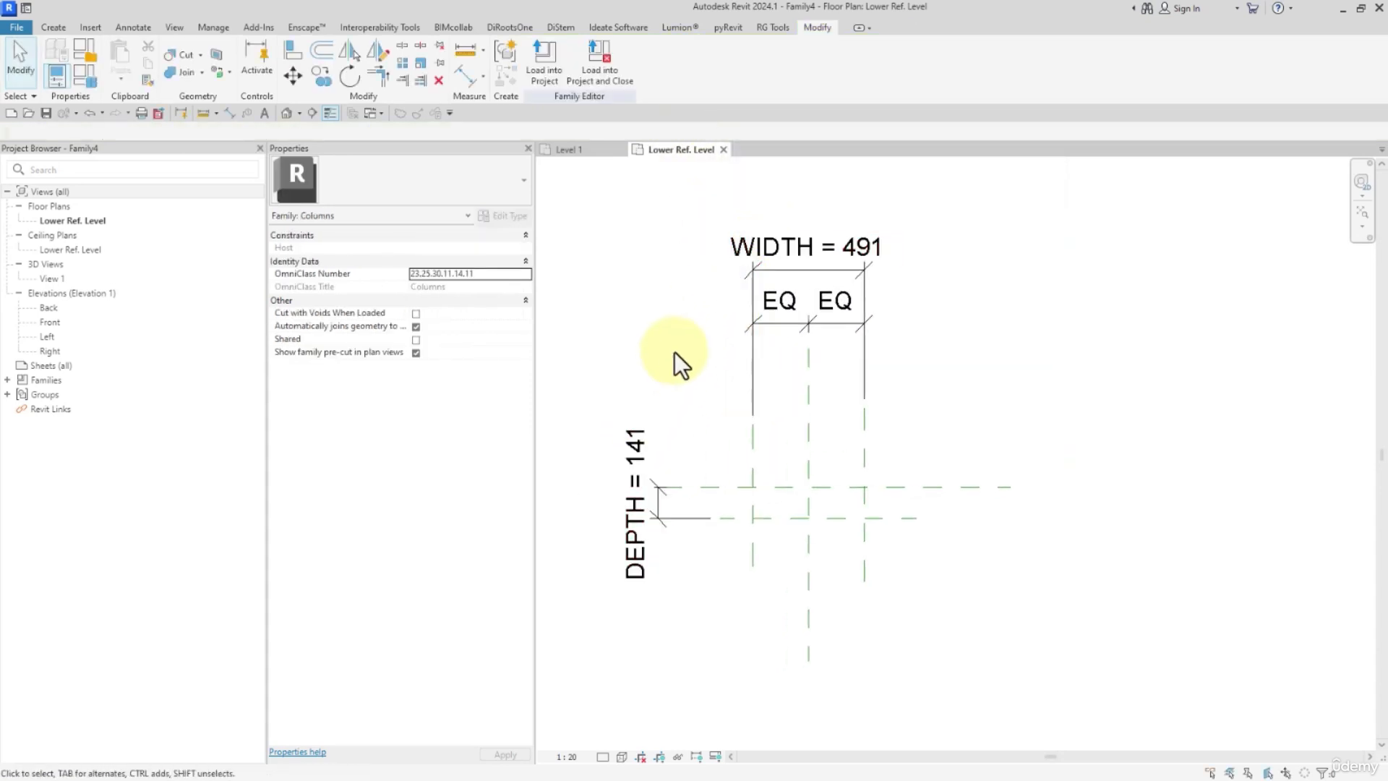
Set the family type parameters DEPTH to 200 and WIDTH to 300 and apply them.
left_click(94, 79)
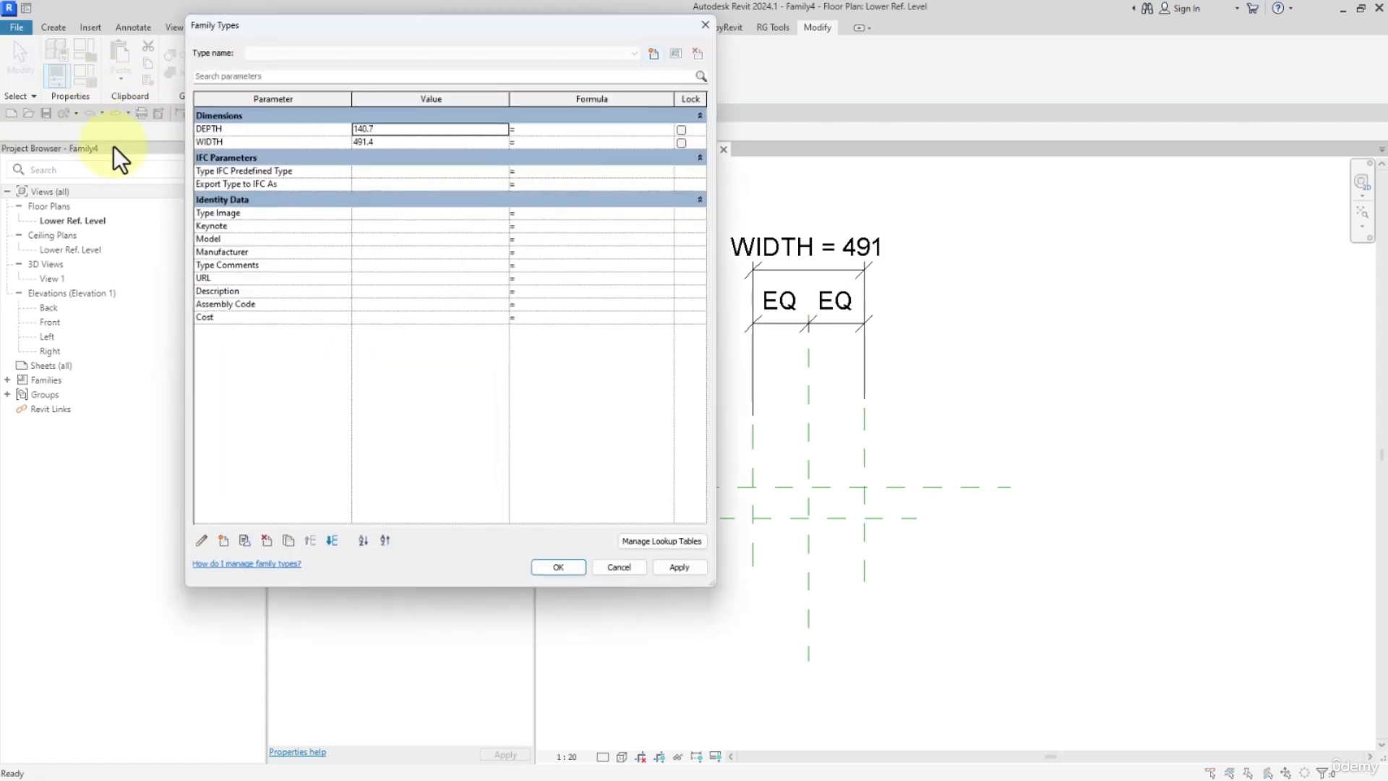
left_click_drag(373, 34, 272, 33)
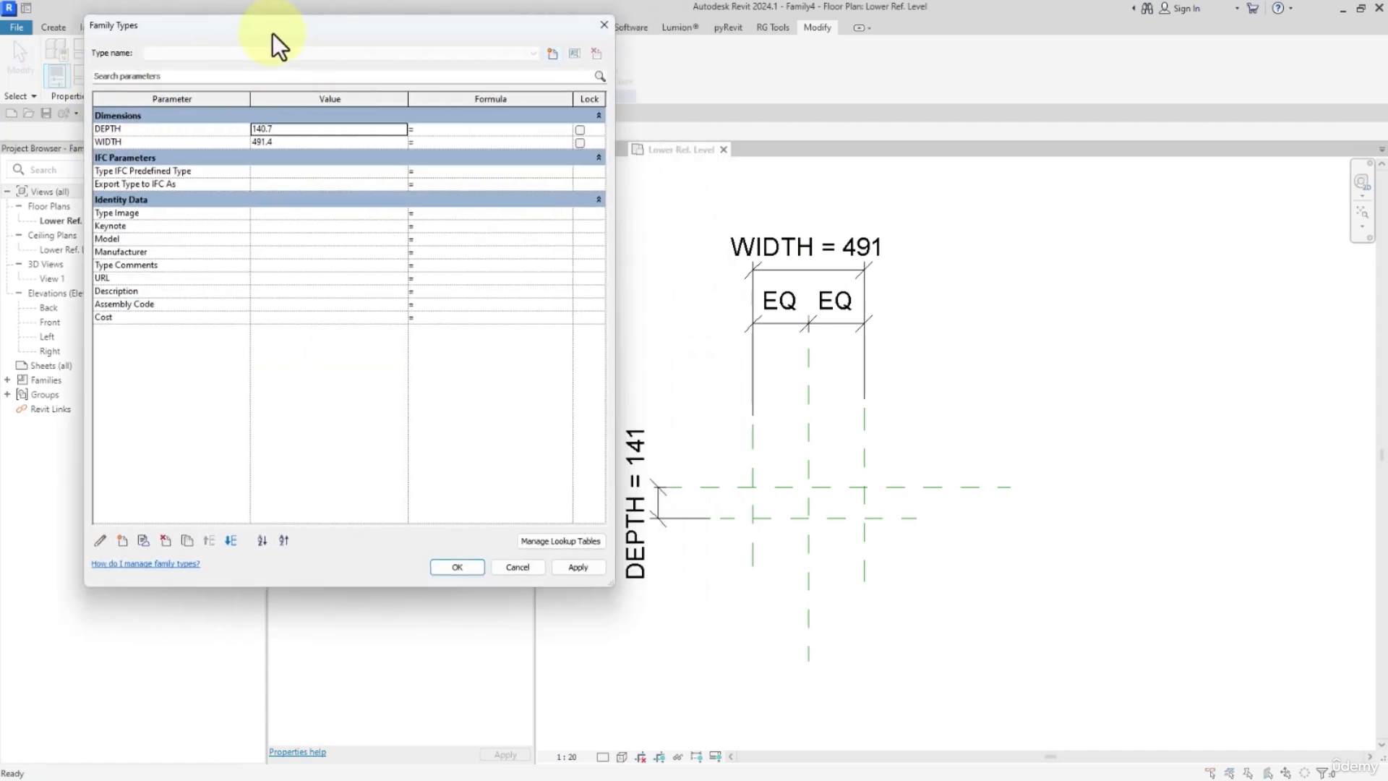
double_click(289, 128)
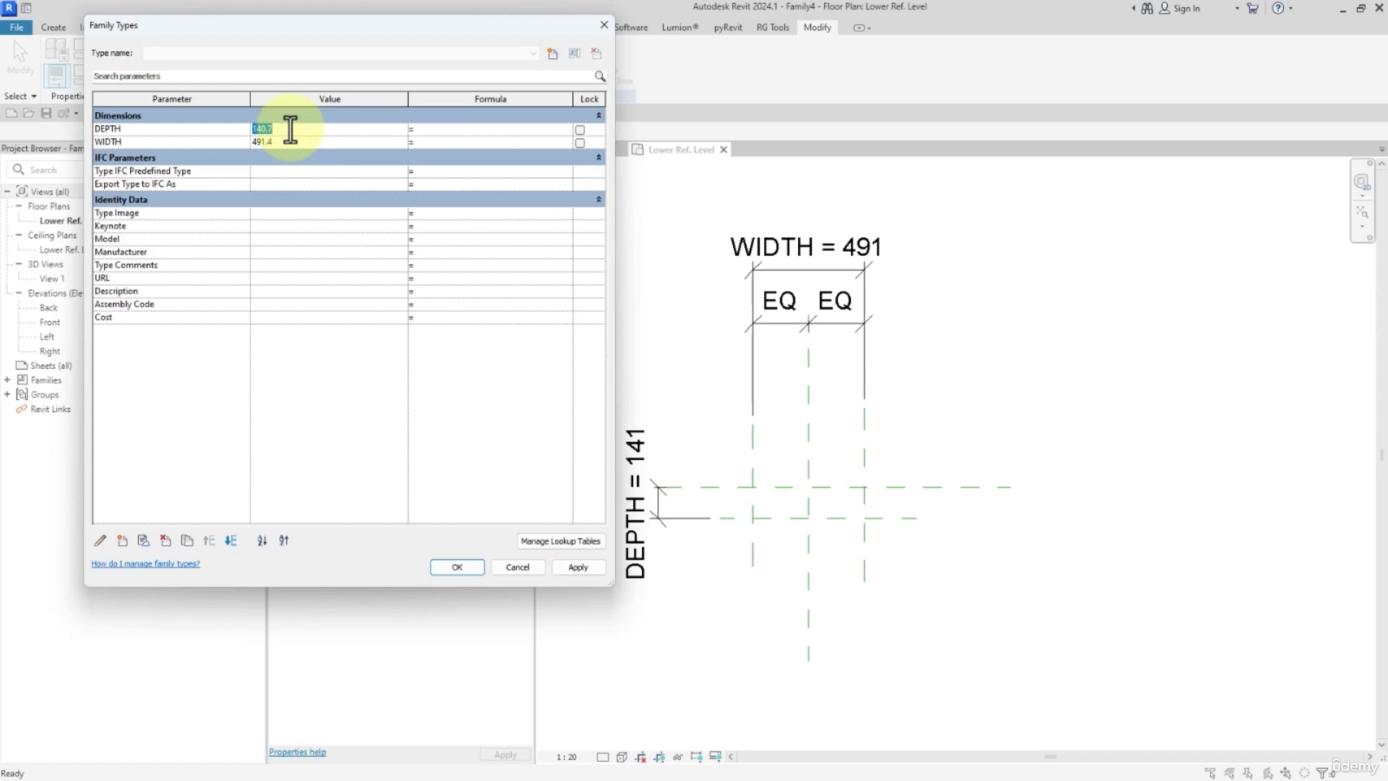
type("300")
double_click(293, 142)
type("300")
double_click(288, 129)
type("200")
left_click(321, 225)
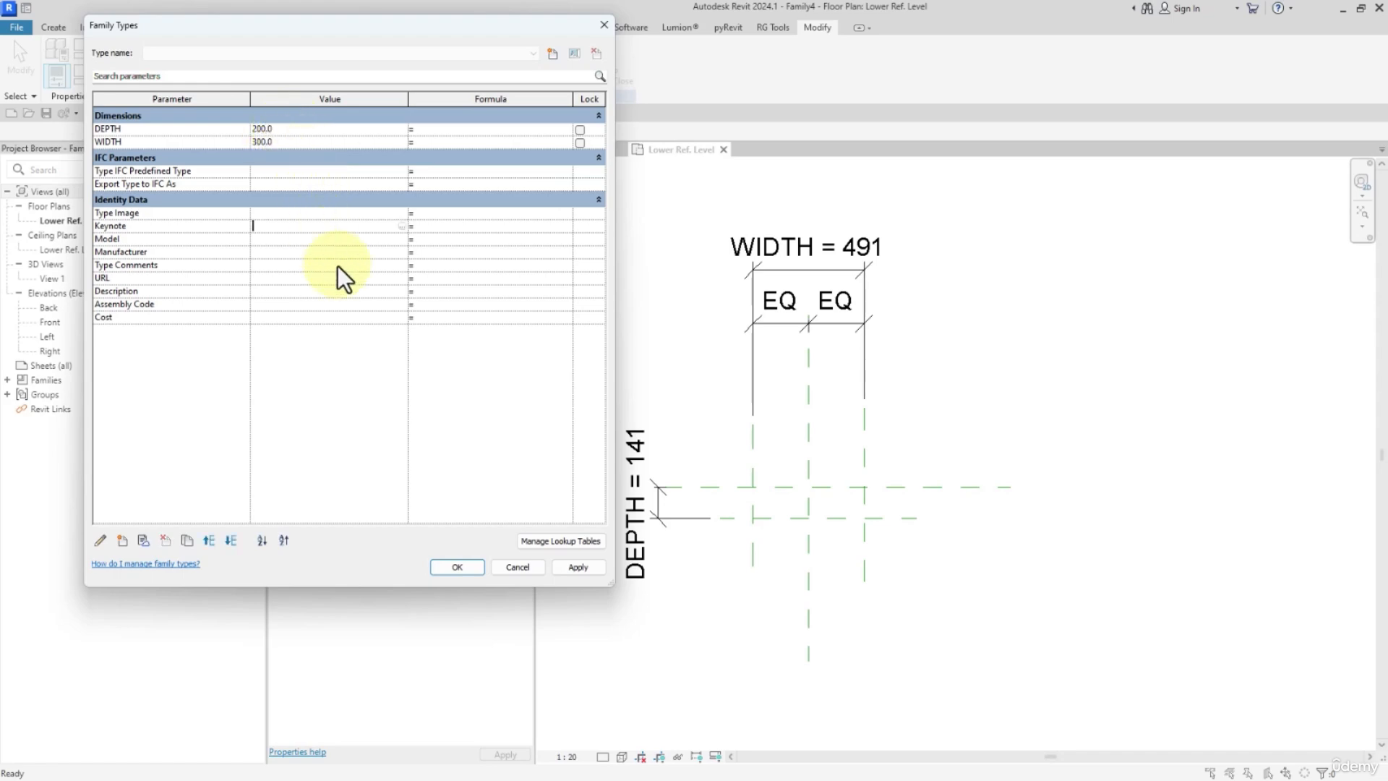
left_click(455, 566)
Start a sweep and sketch a three-sided open path along the reference plane intersections, leaving the Center (Front/Back) side open.
scroll(781, 549, "up", 3)
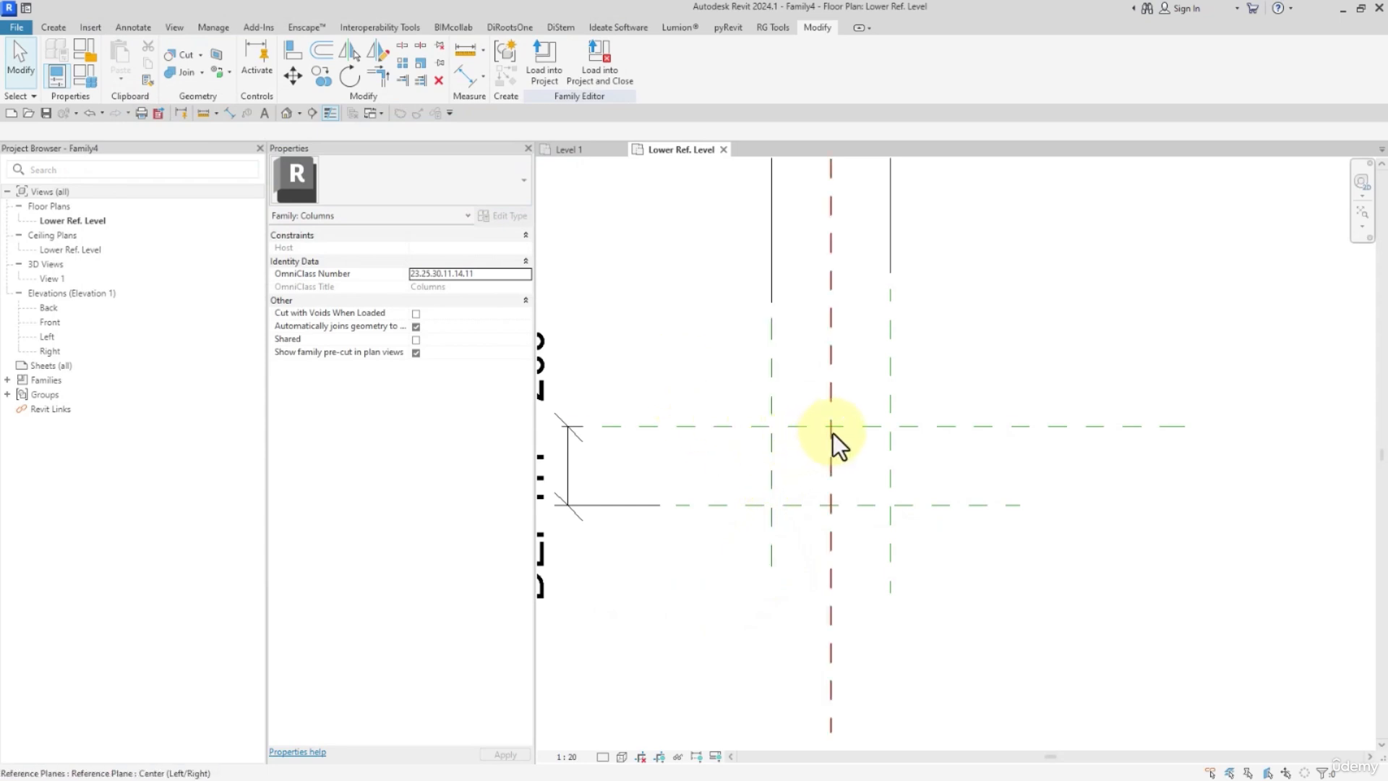
scroll(833, 432, "down", 1)
scroll(834, 431, "down", 1)
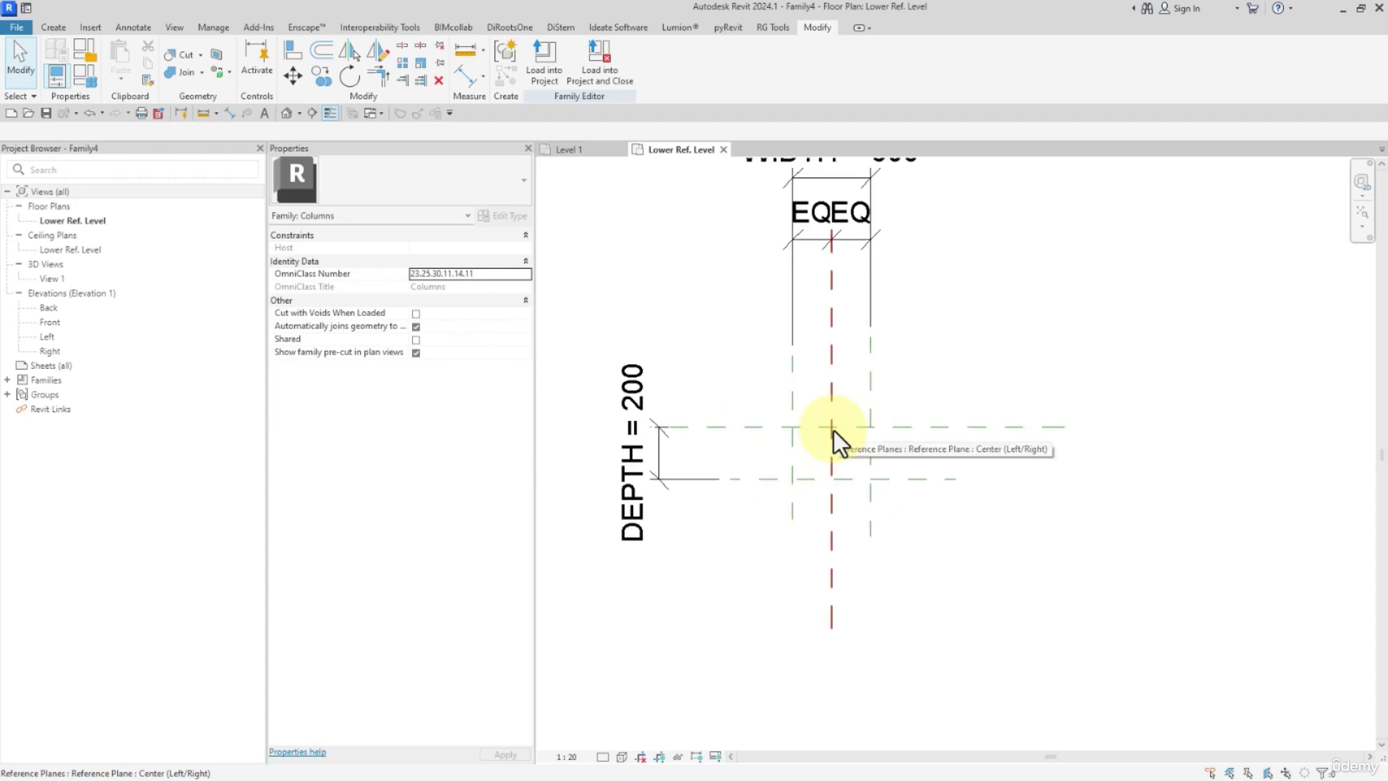
left_click(57, 28)
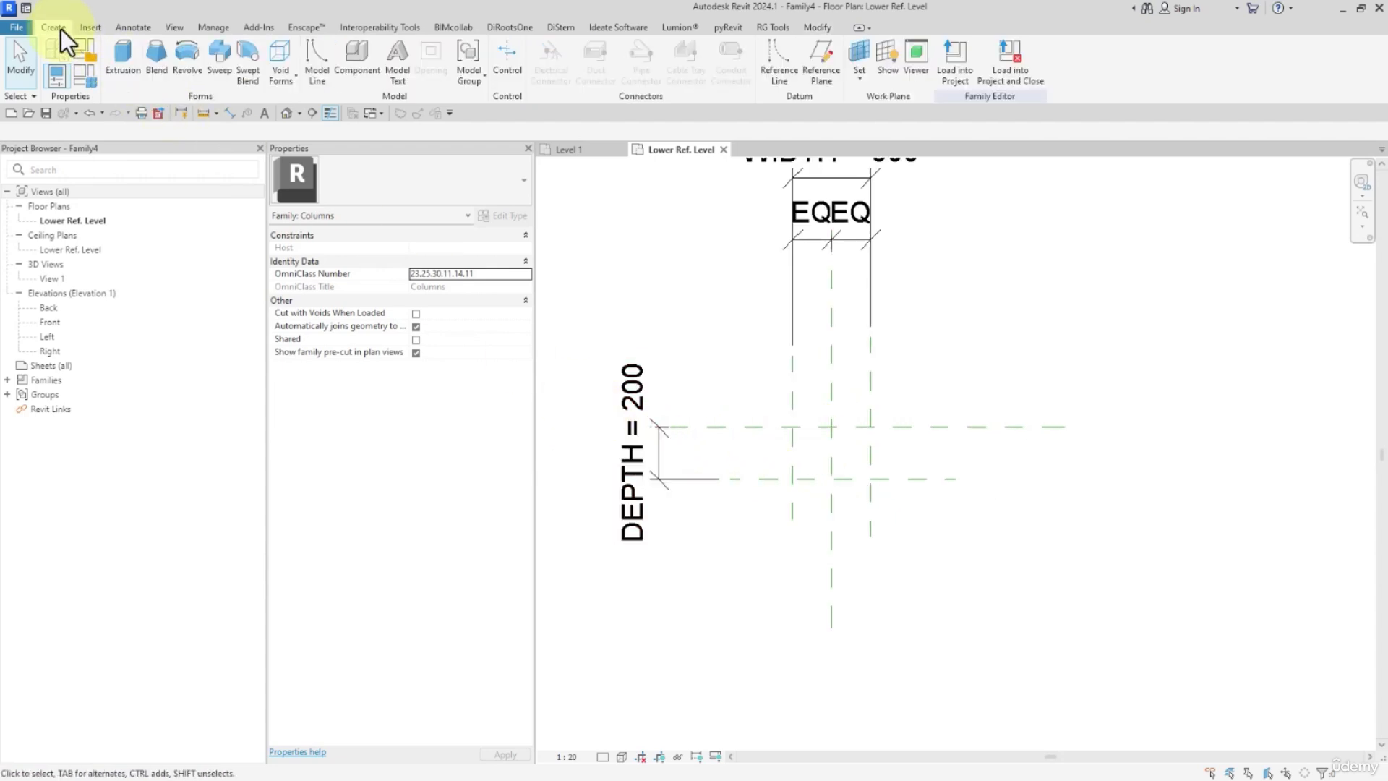
left_click(219, 63)
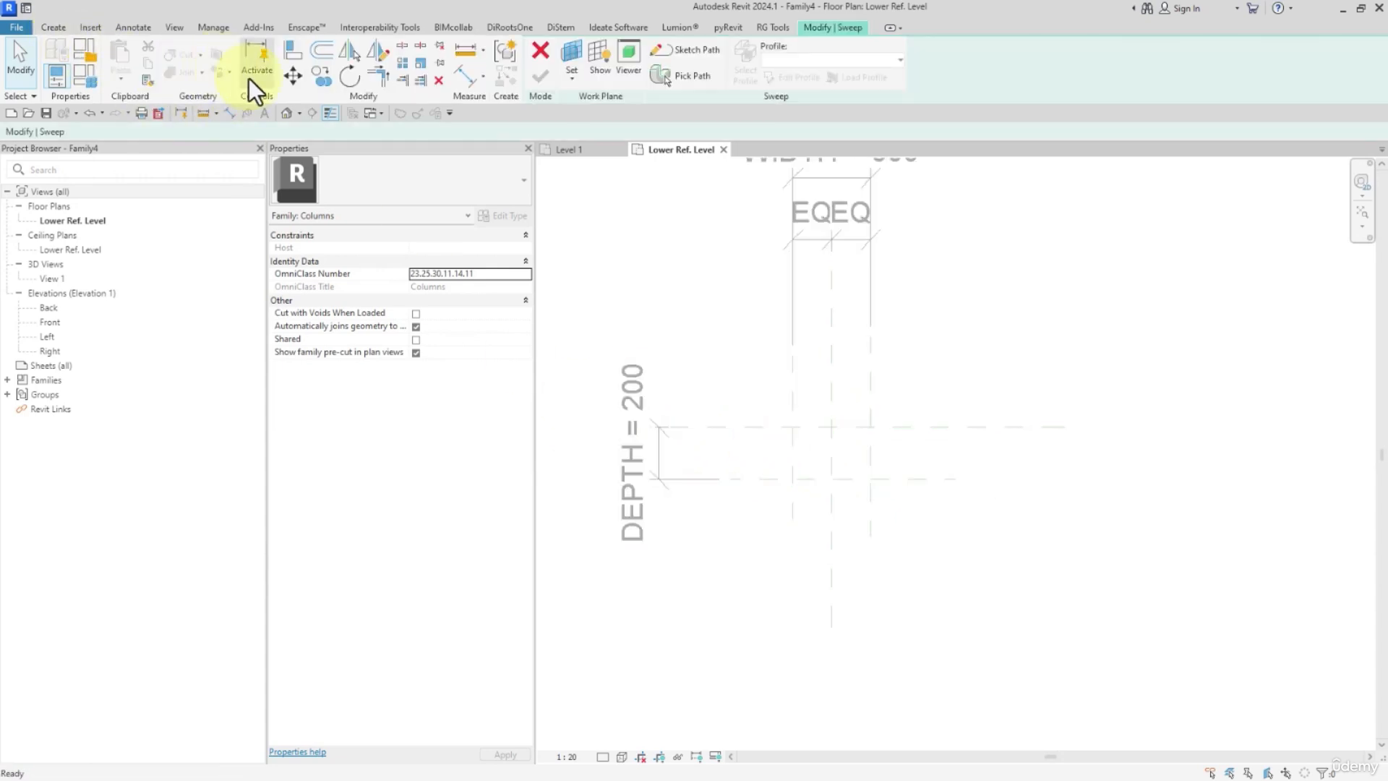
left_click(695, 52)
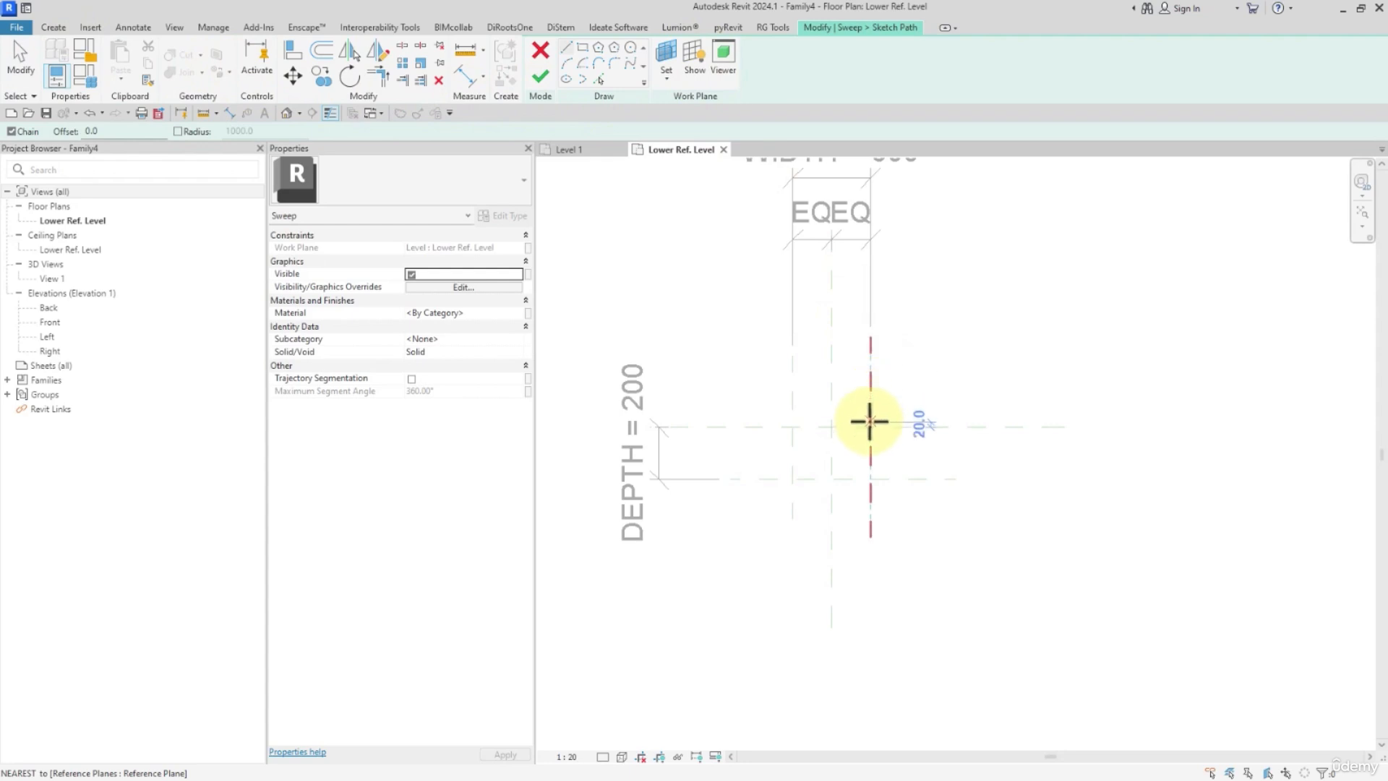
left_click(870, 427)
left_click(870, 478)
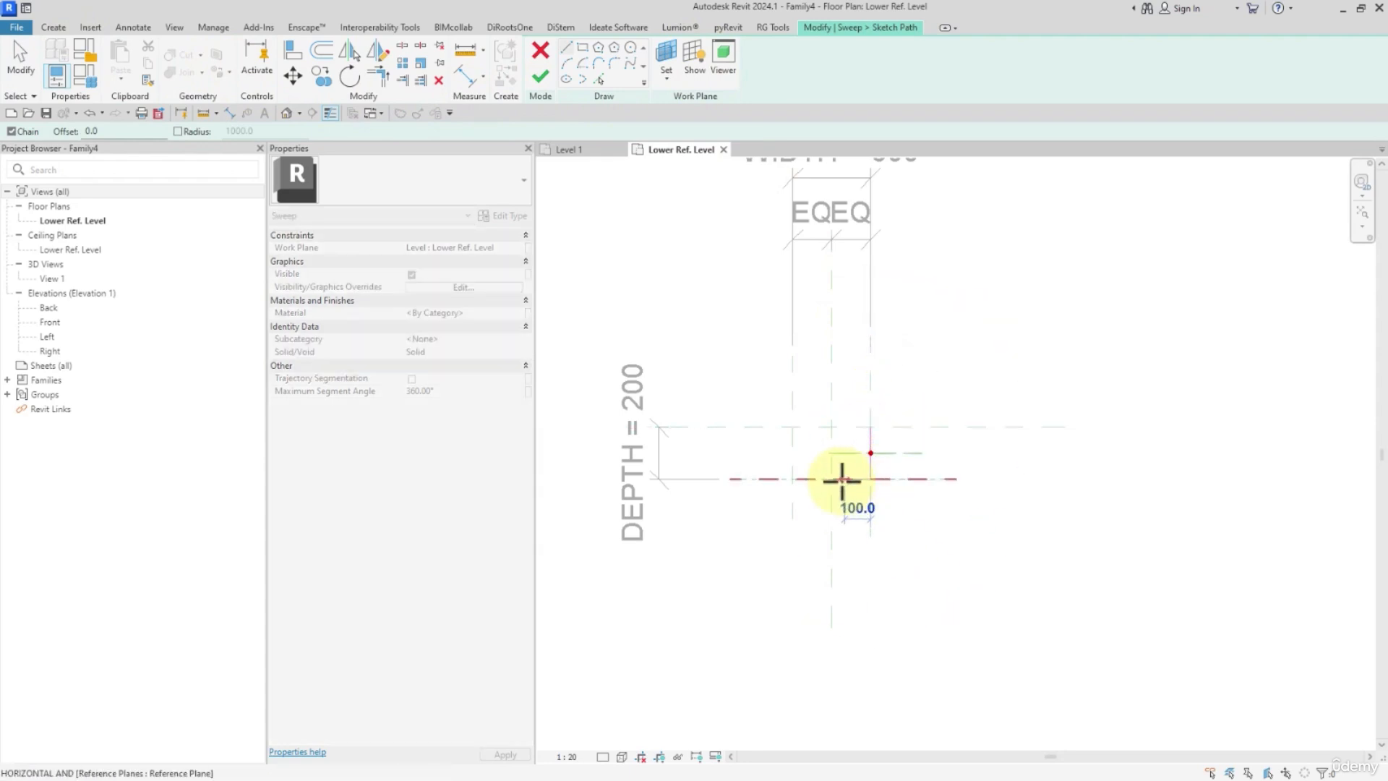
left_click(793, 478)
left_click(793, 428)
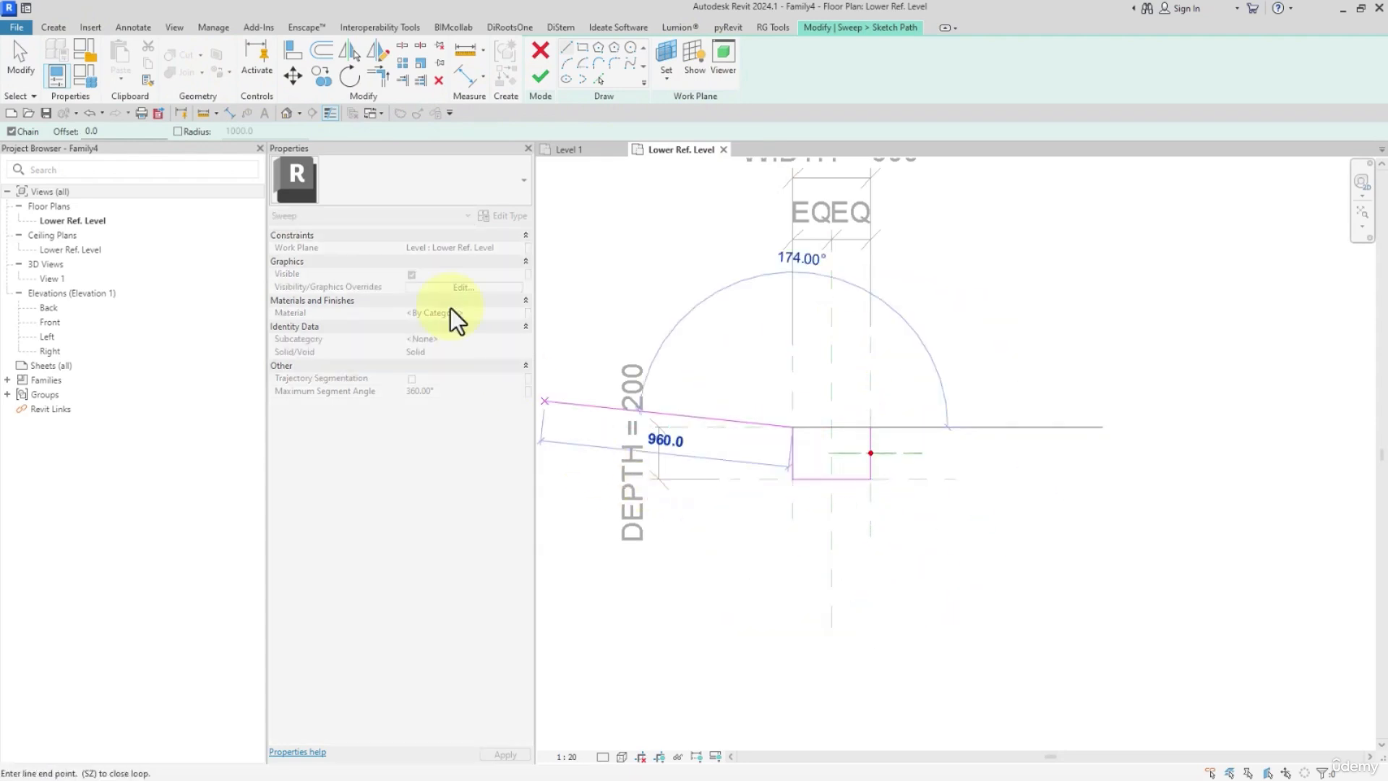
Align the path's open end and front segment to the horizontal reference planes, locking the front segment, and finish the path.
left_click(300, 48)
left_click(750, 429)
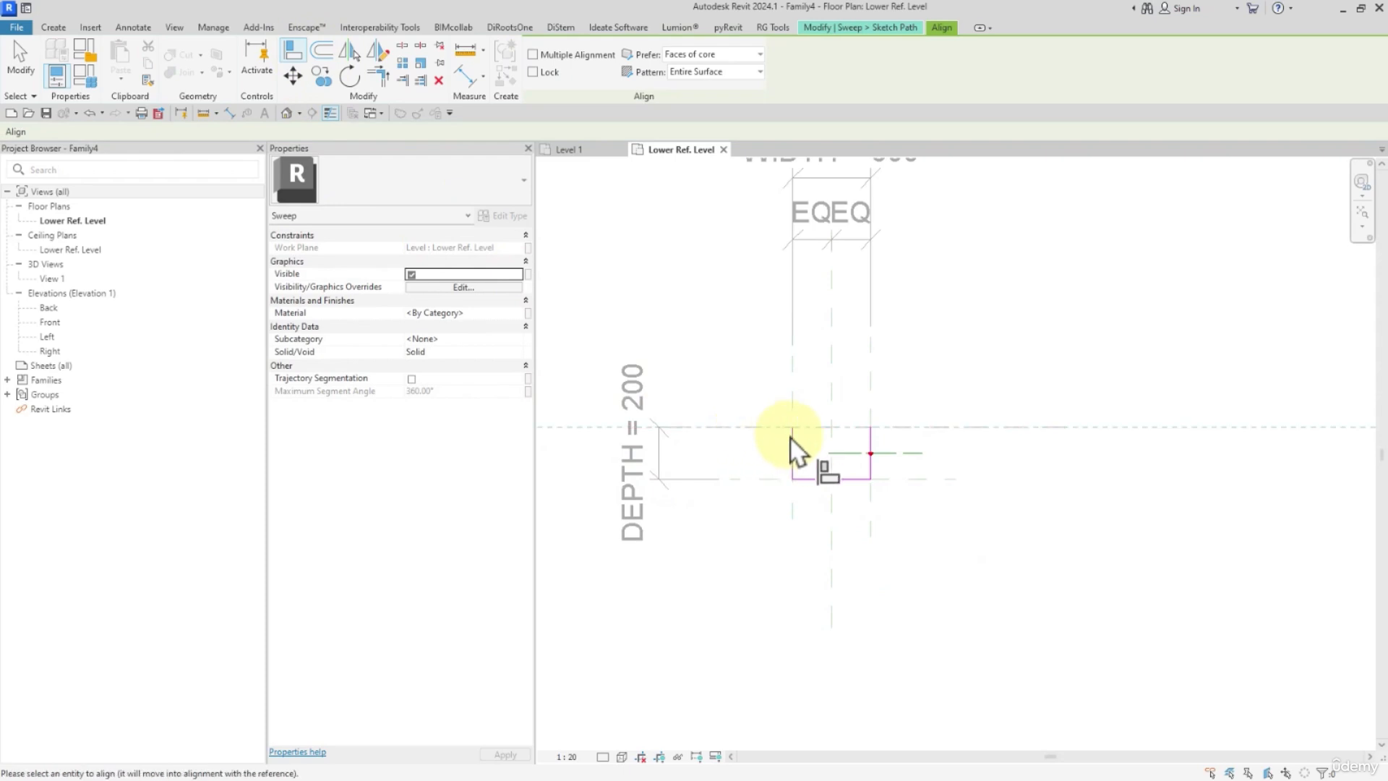
left_click(793, 429)
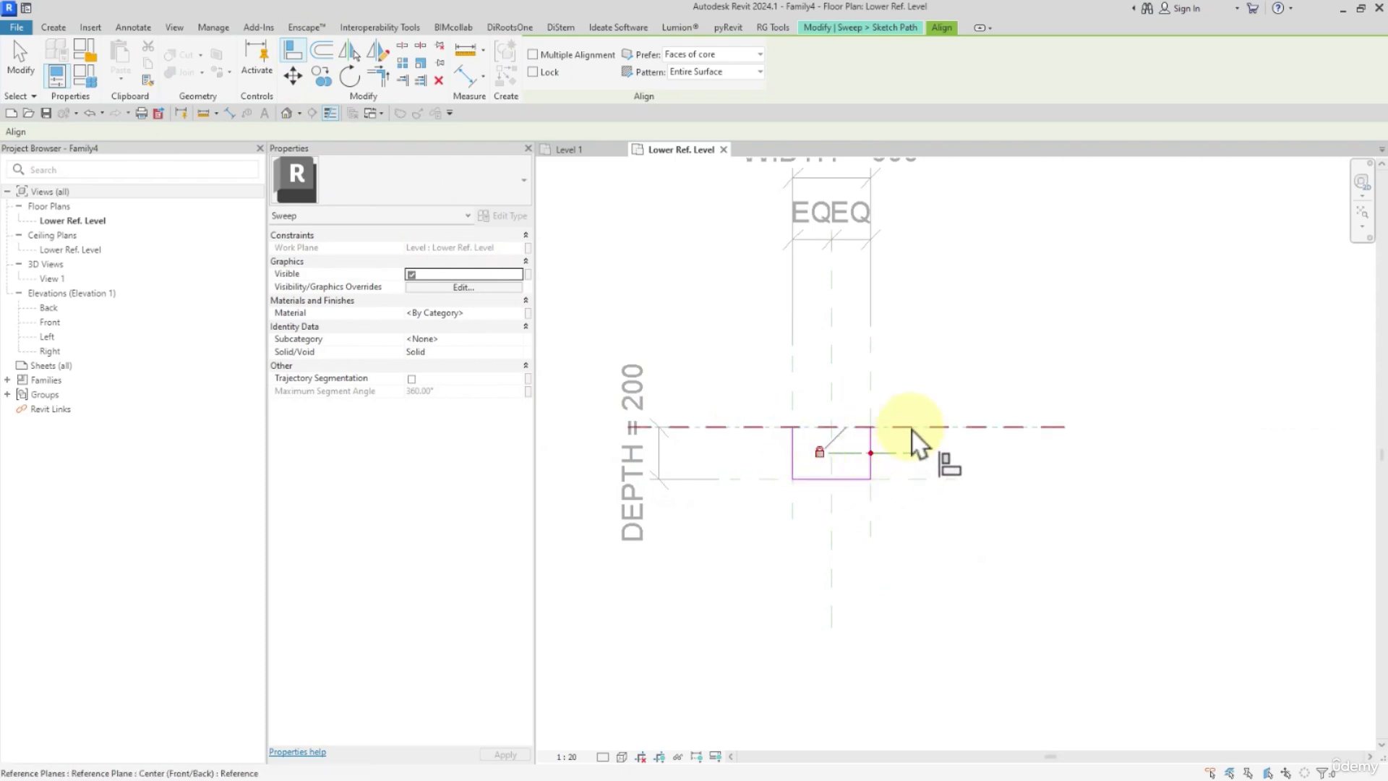
left_click(897, 479)
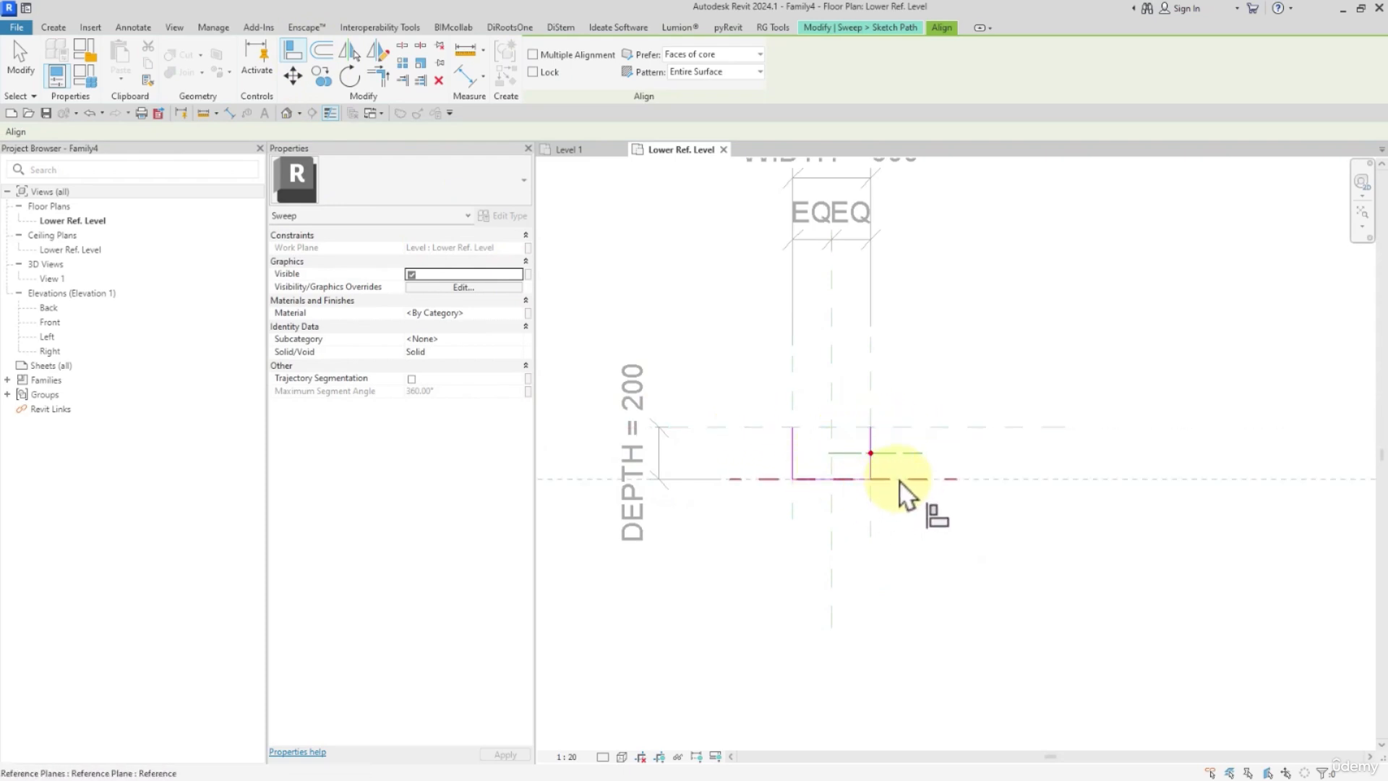
left_click(843, 479)
left_click(864, 459)
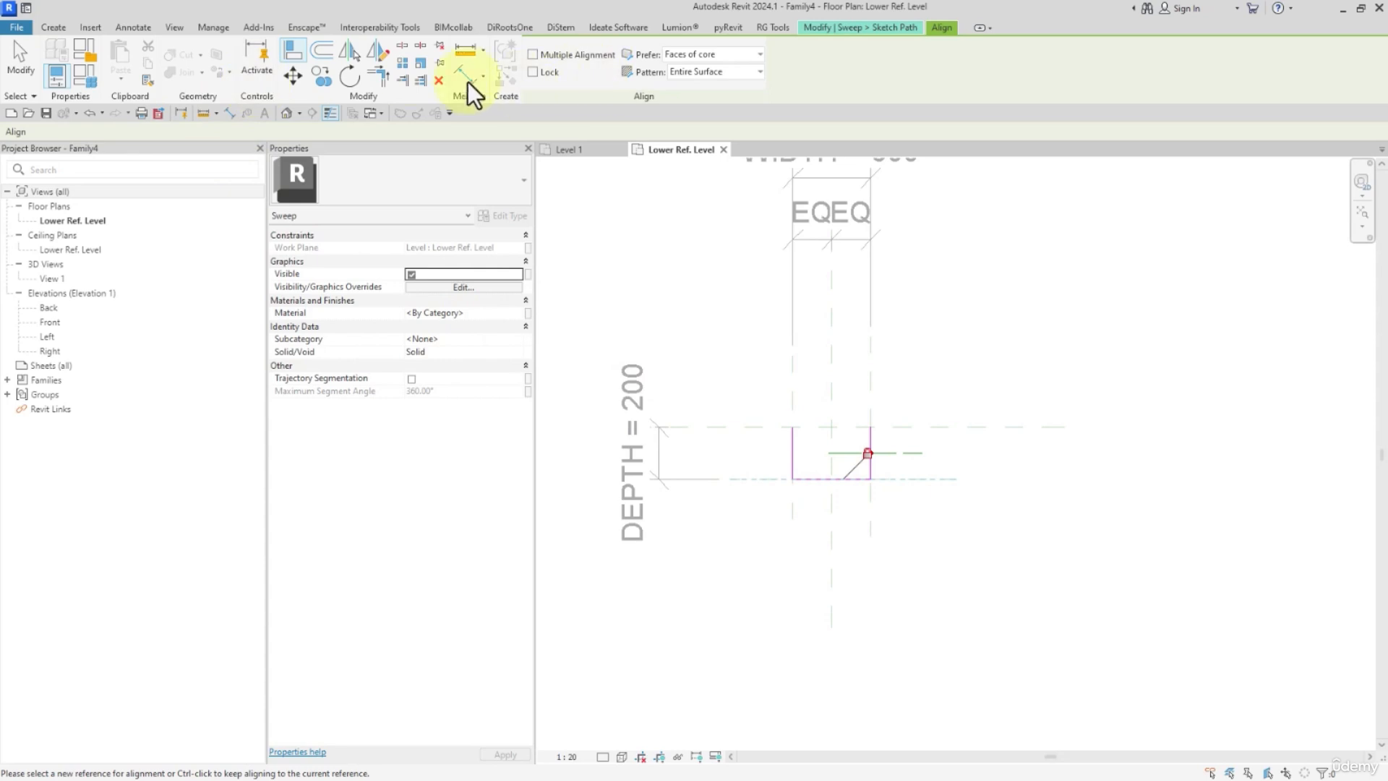
left_click(17, 64)
left_click(540, 76)
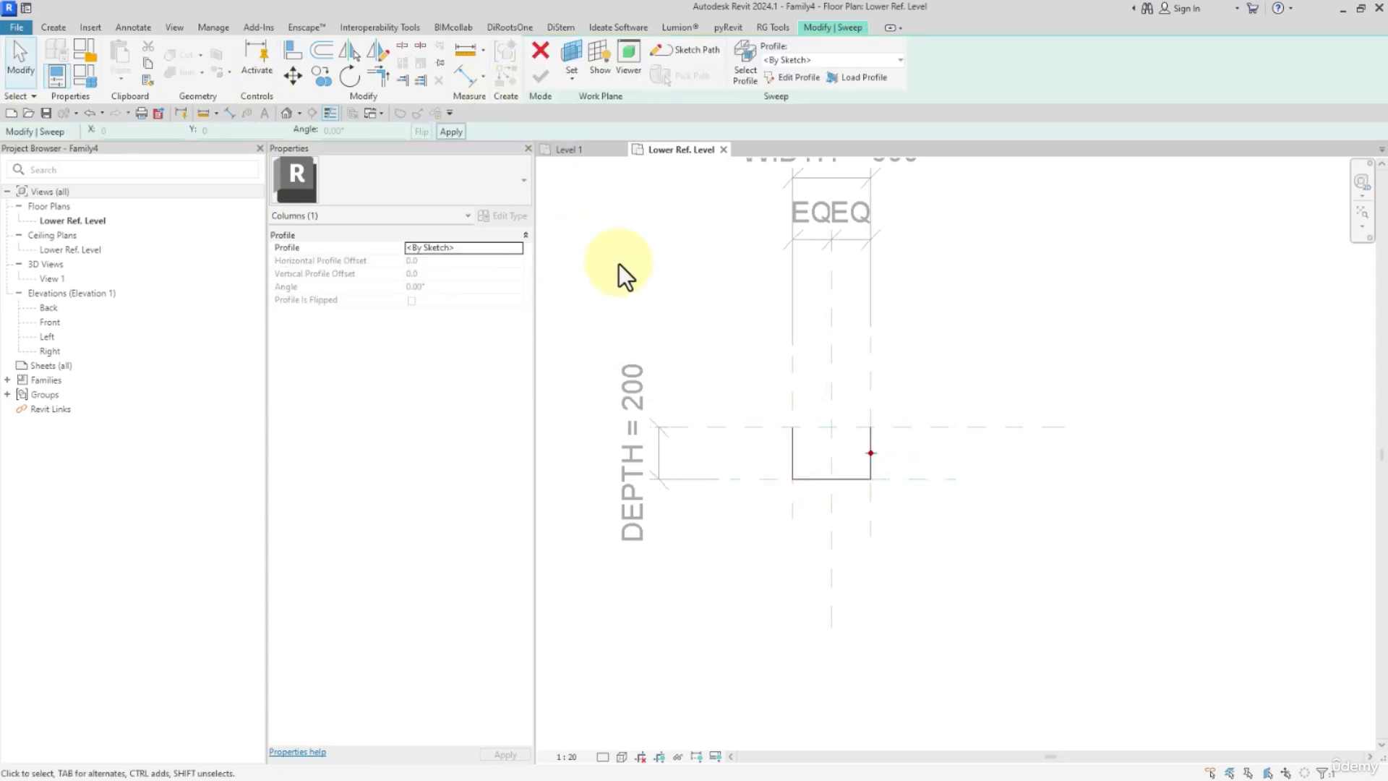
In the Front elevation, import the column section DWG by its copied file path, with import units set to meter.
left_click(50, 324)
double_click(50, 326)
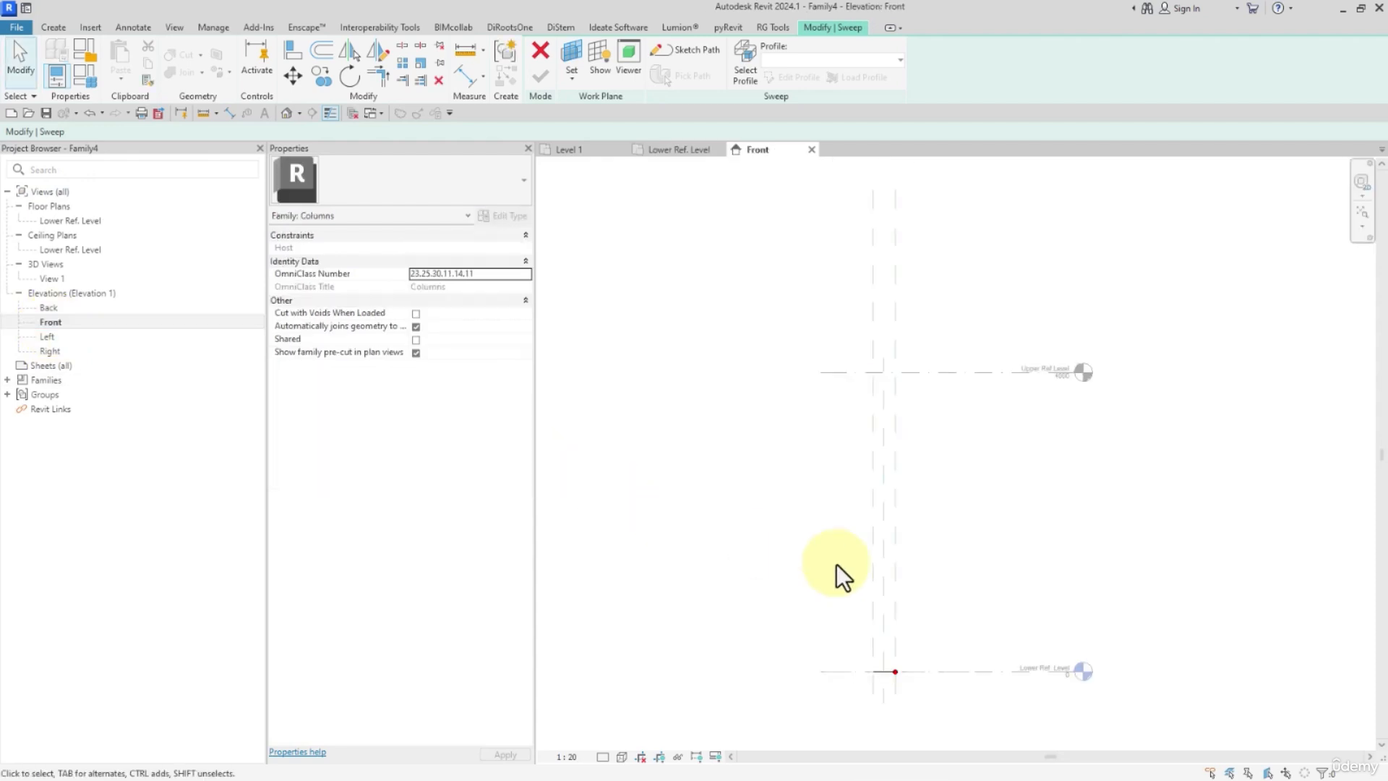
left_click(91, 28)
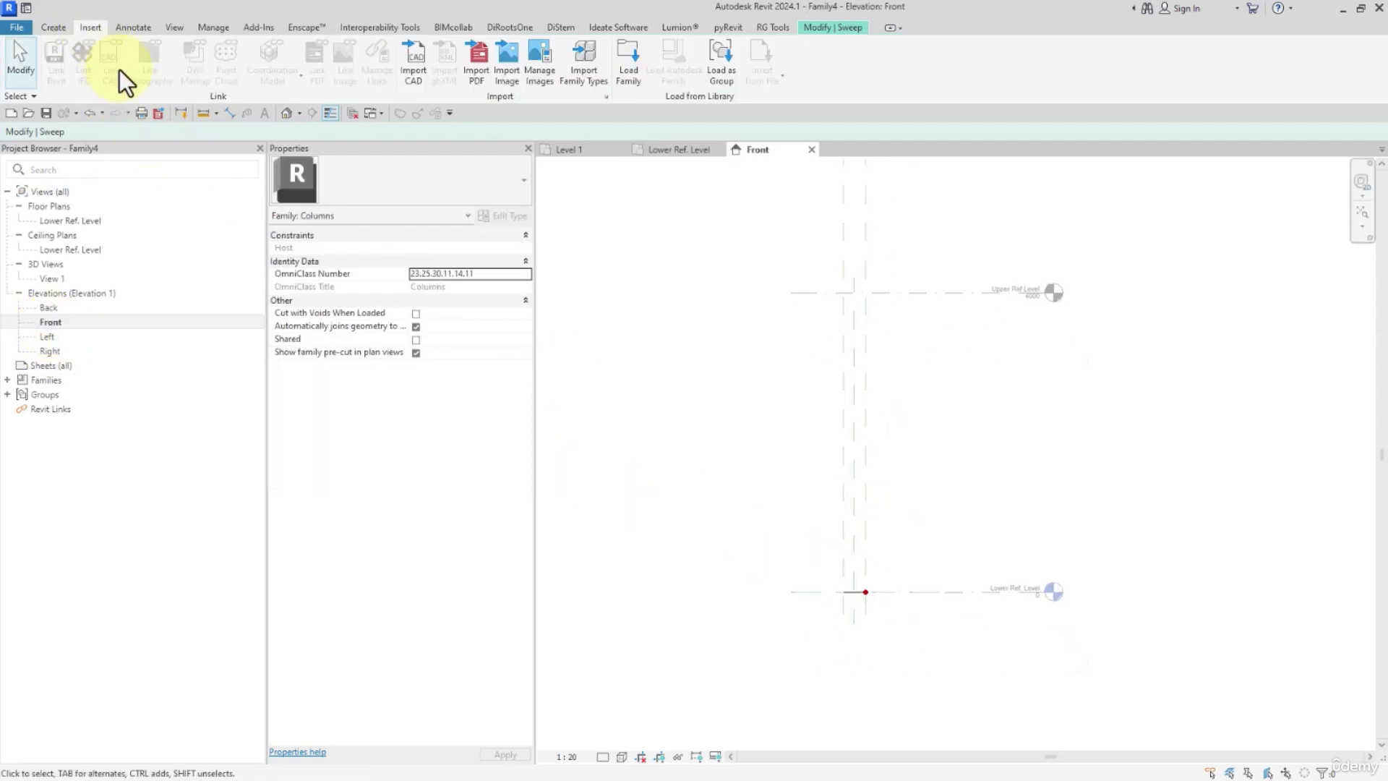
left_click(413, 70)
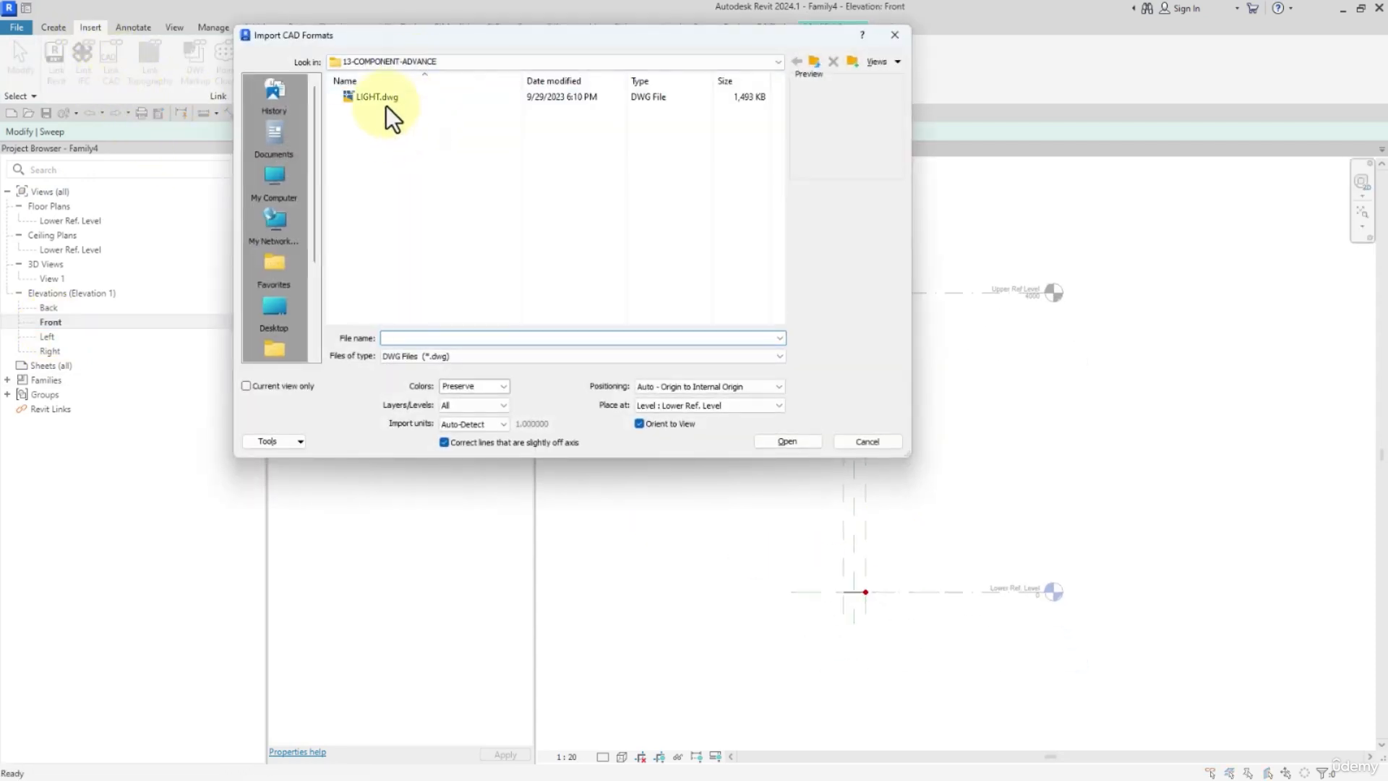
left_click(377, 97)
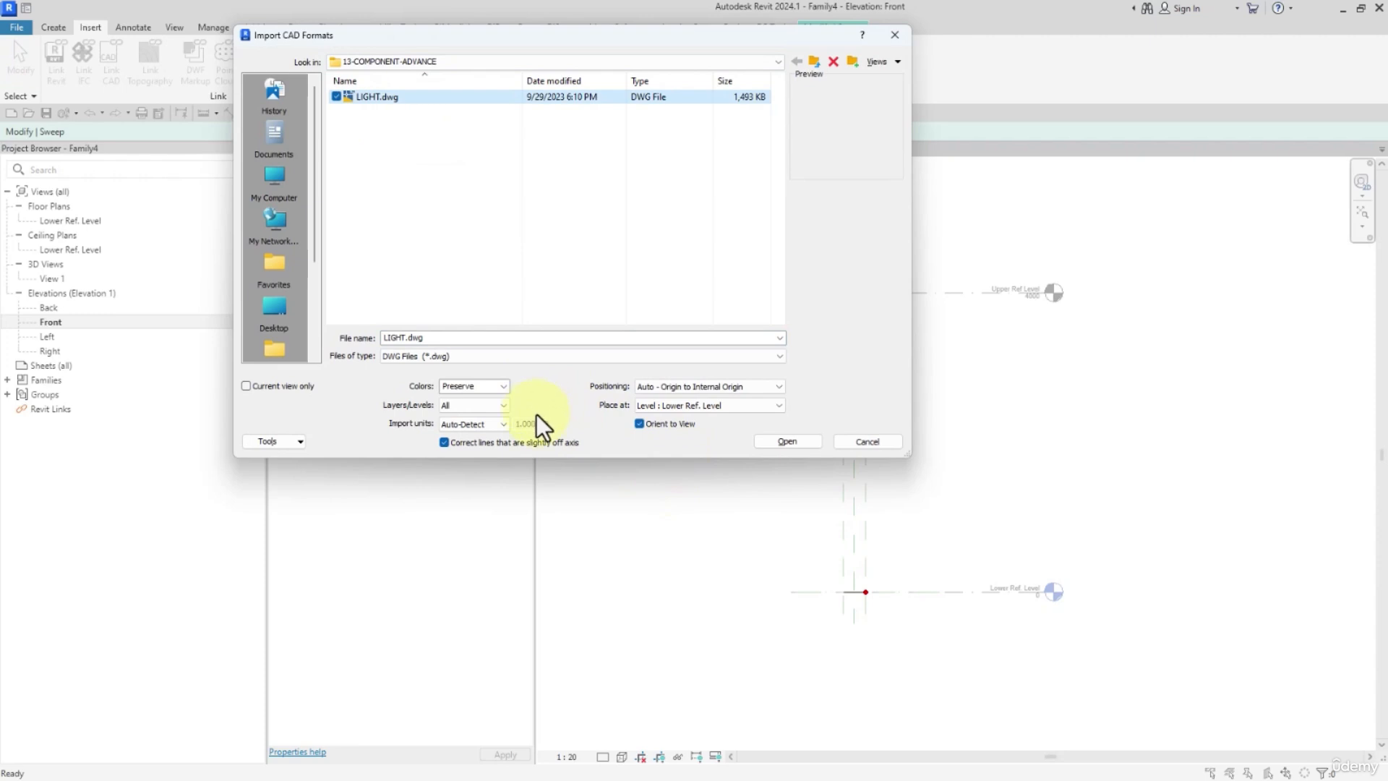
left_click(499, 425)
left_click(469, 468)
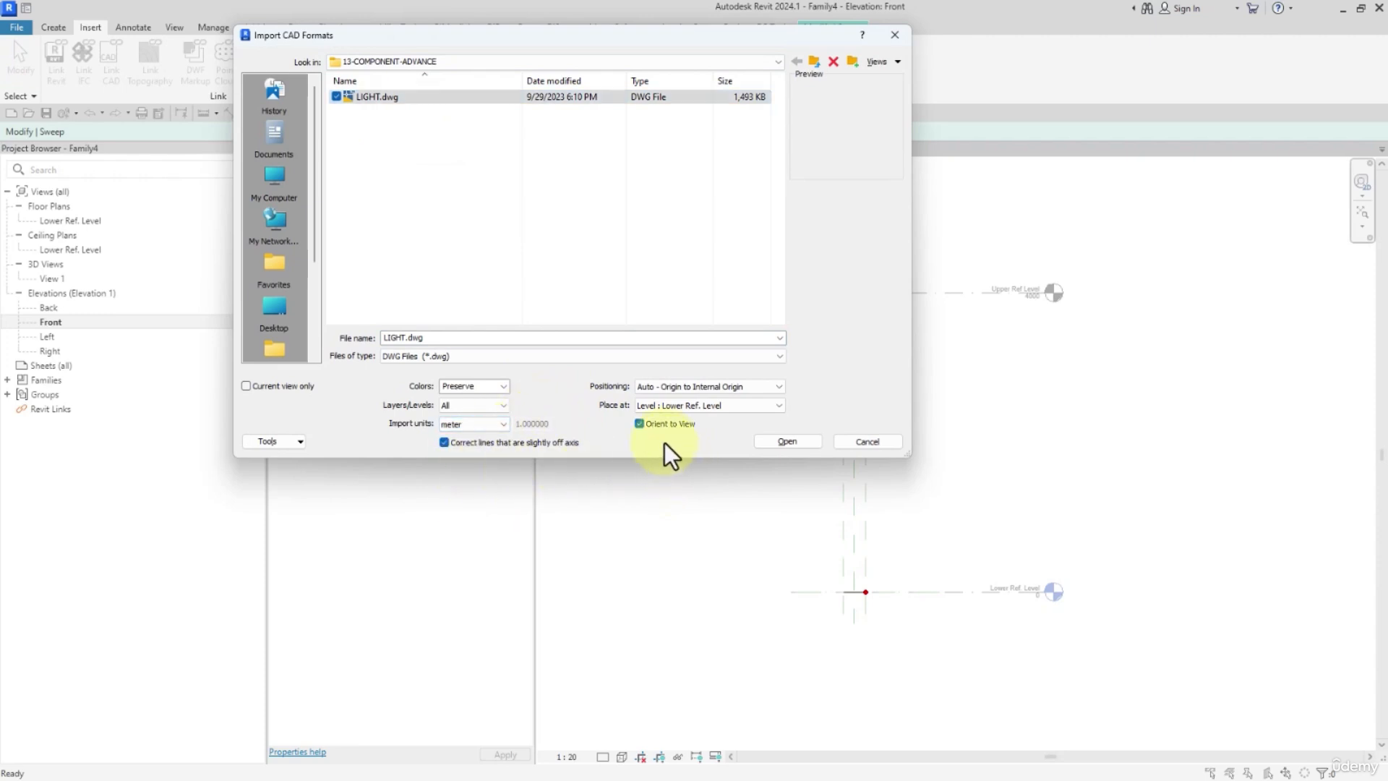
double_click(474, 337)
right_click(474, 341)
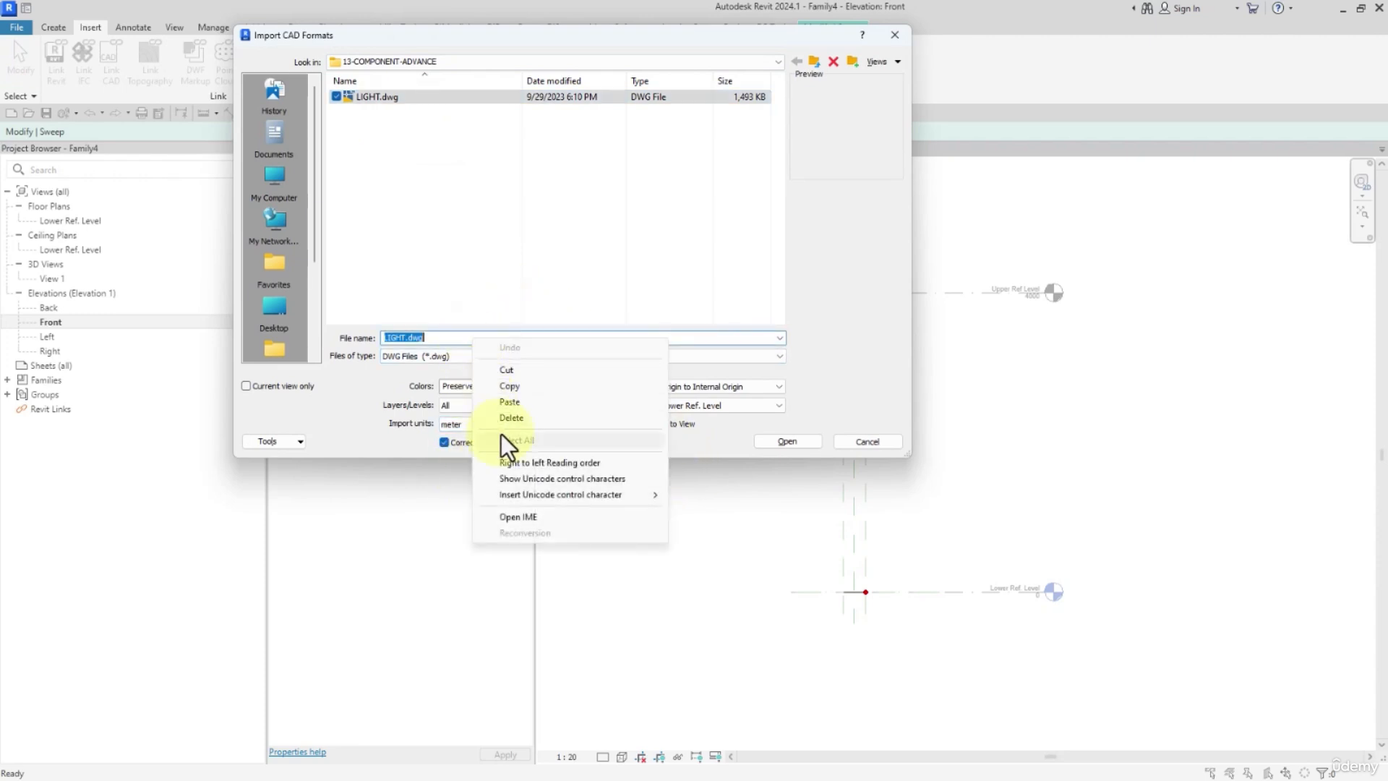
left_click(505, 402)
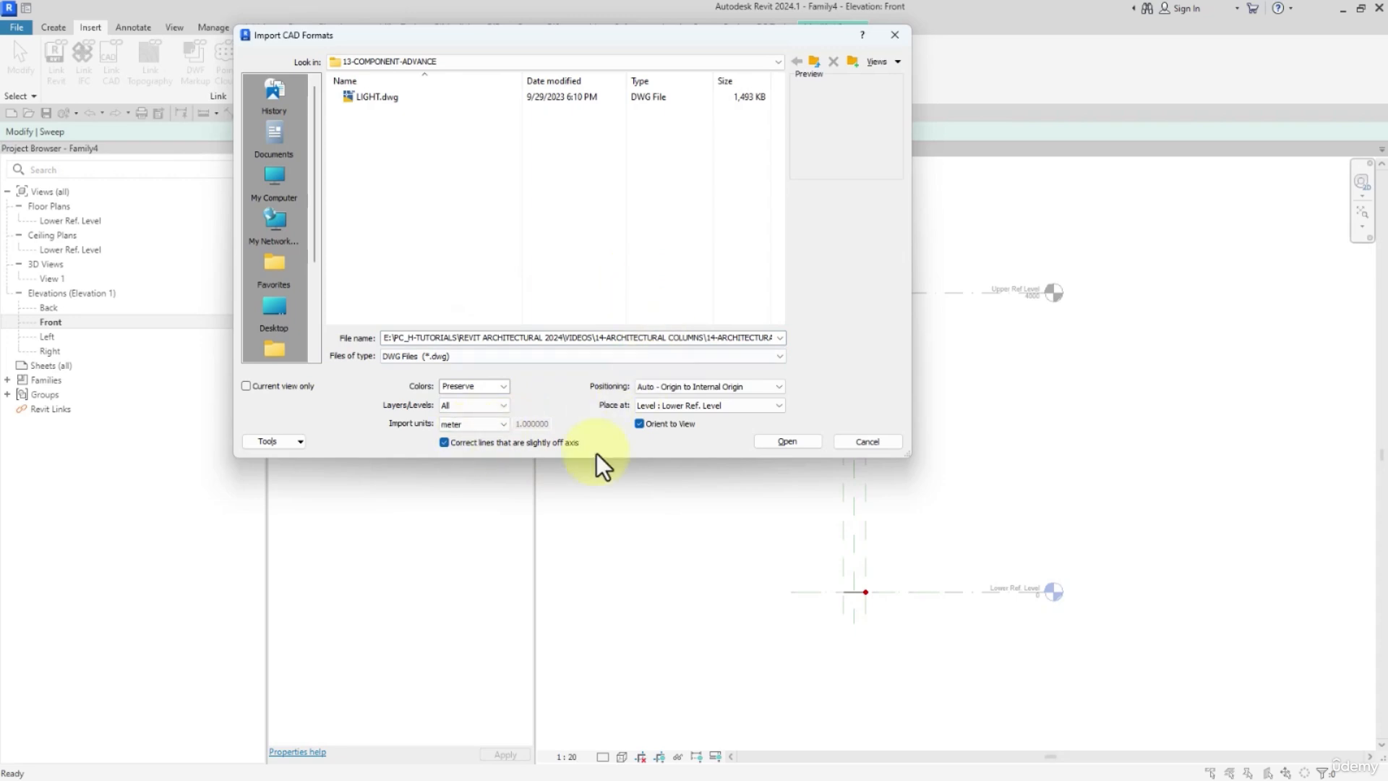
left_click(774, 443)
Edit the sweep profile and sketch a rectangle about 160 mm wide, starting at the profile origin on the Lower Ref. Level.
scroll(865, 496, "up", 2)
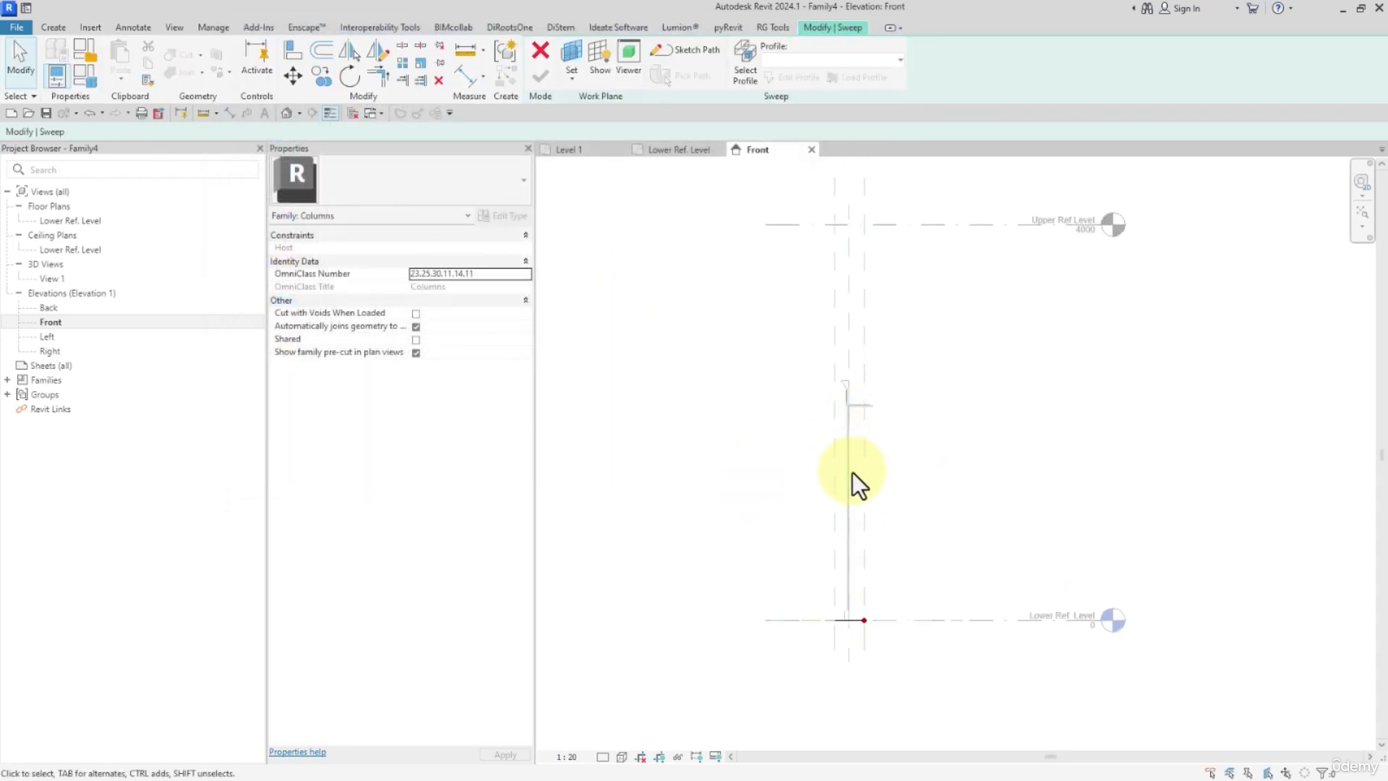
middle_click_drag(858, 457, 798, 397)
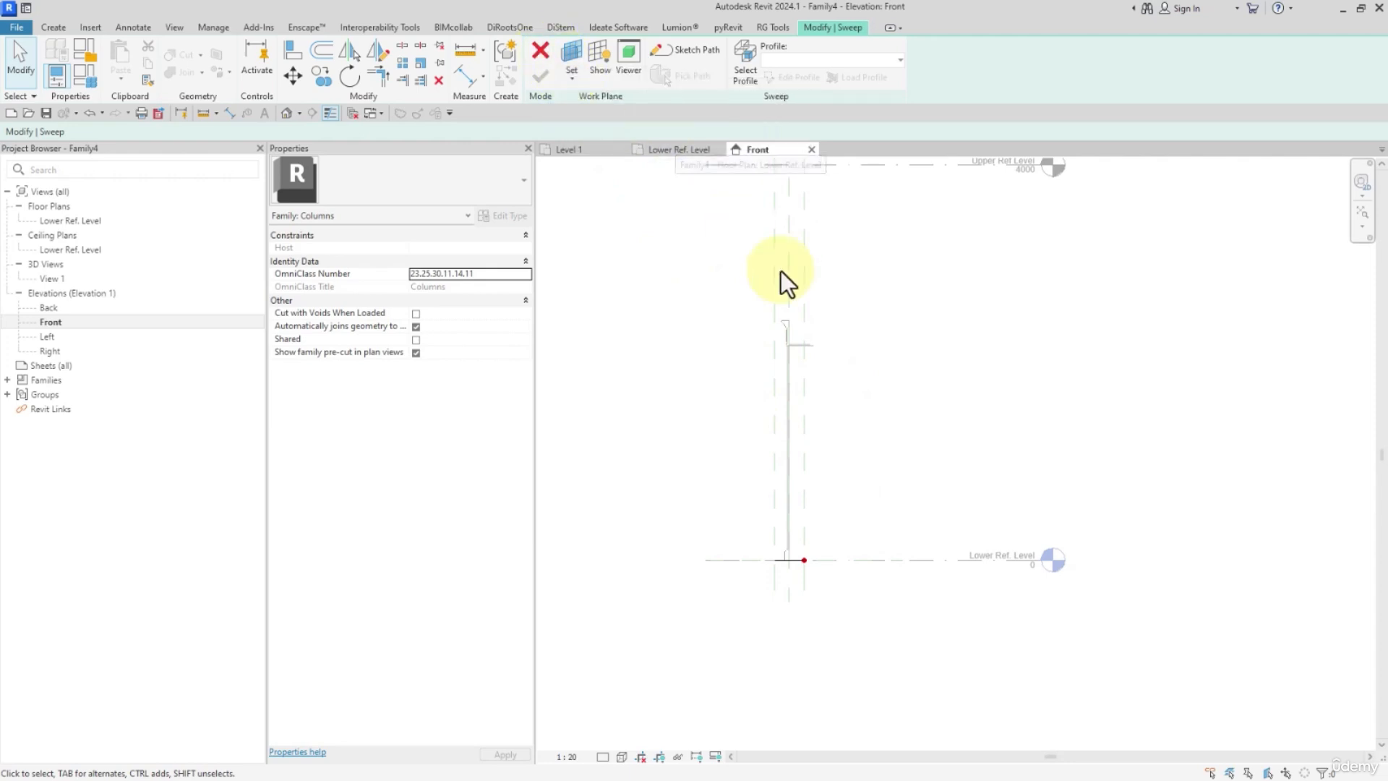
middle_click_drag(811, 481, 787, 436)
scroll(786, 470, "up", 3)
scroll(730, 428, "down", 2)
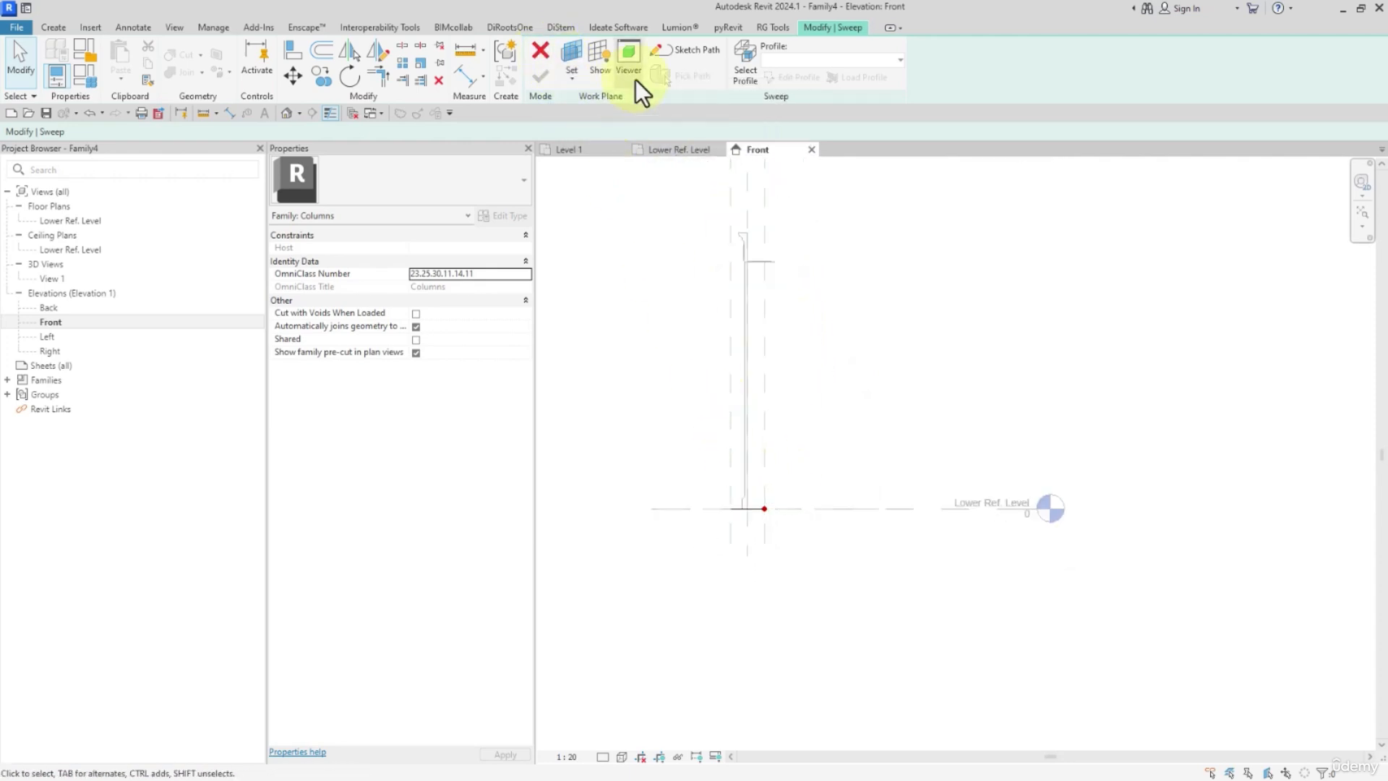
left_click(767, 73)
left_click(789, 77)
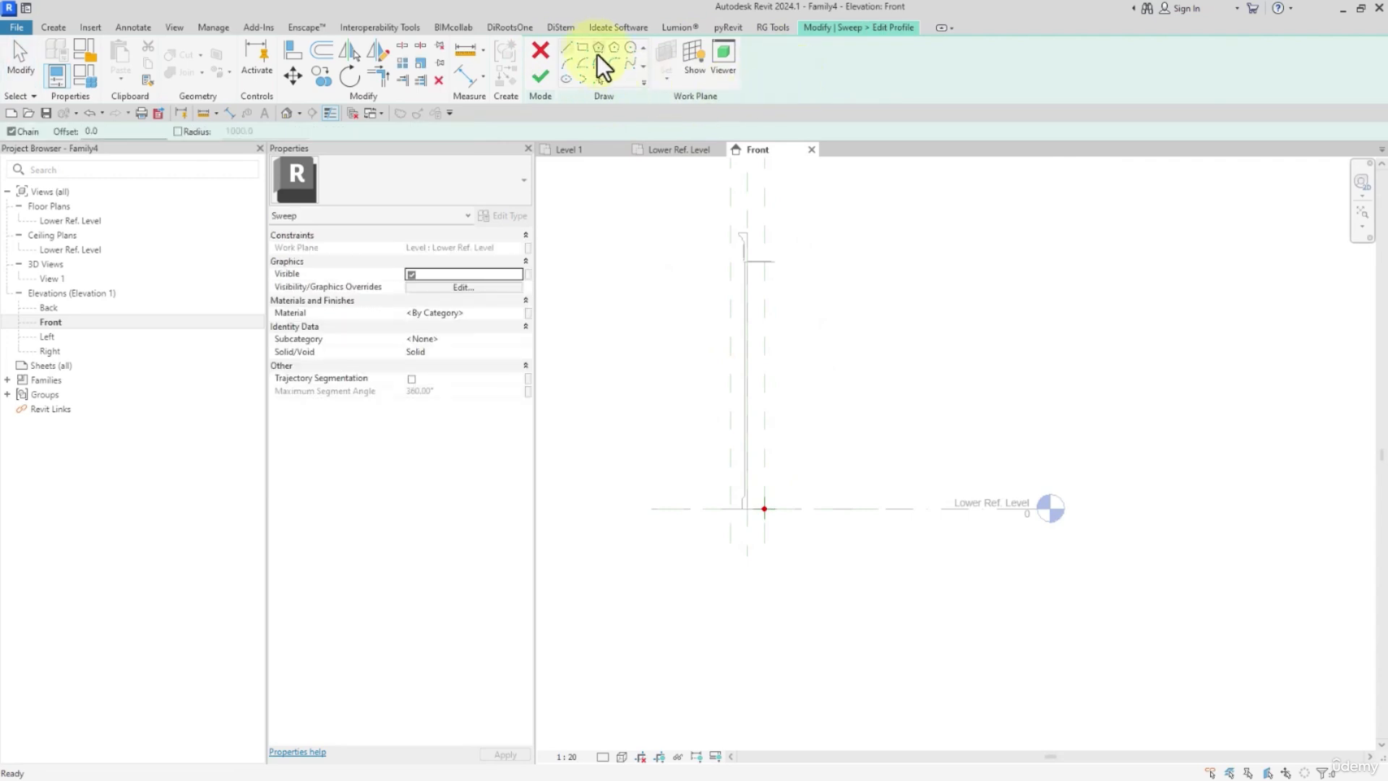
left_click(582, 48)
scroll(765, 549, "up", 1)
left_click(774, 525)
left_click(799, 483)
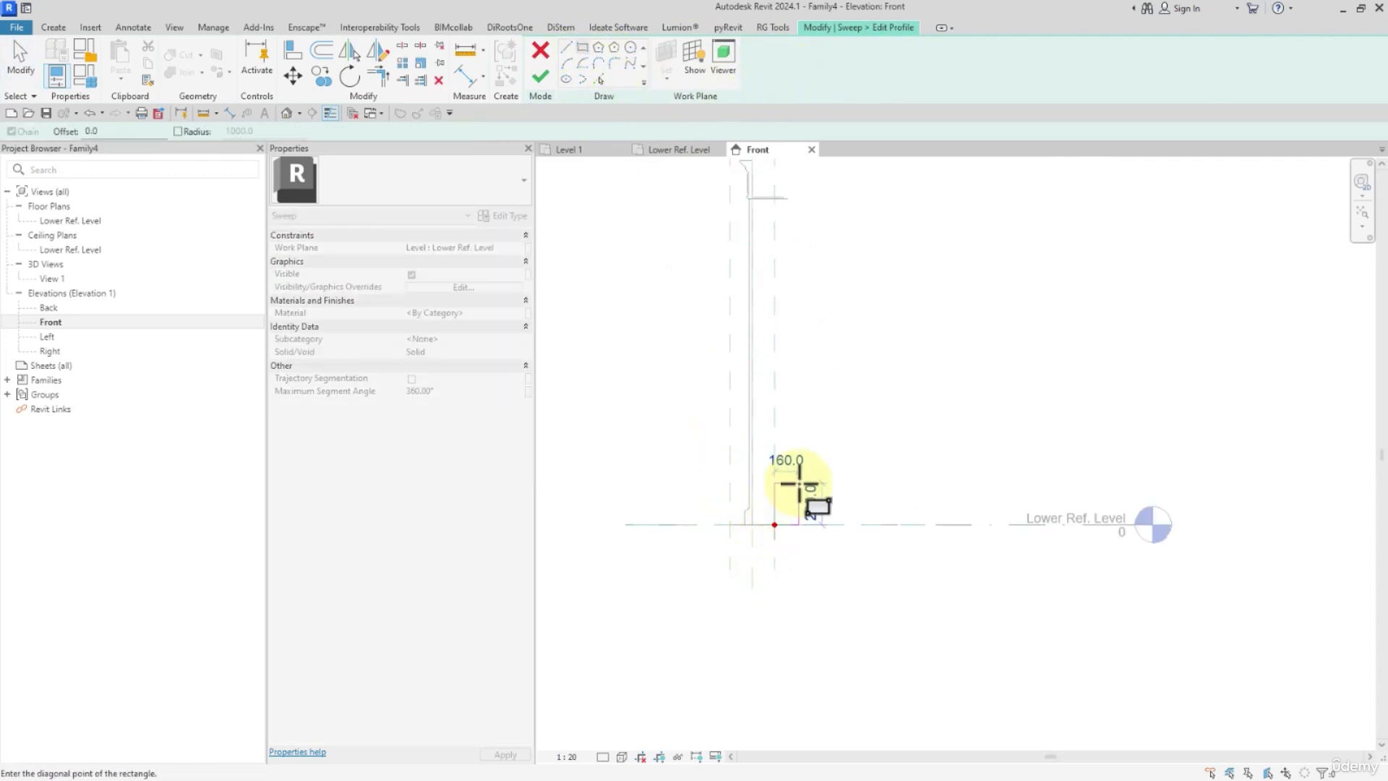
Complete the rectangular profile sketch and finish the sweep along its path.
left_click(540, 76)
left_click(541, 78)
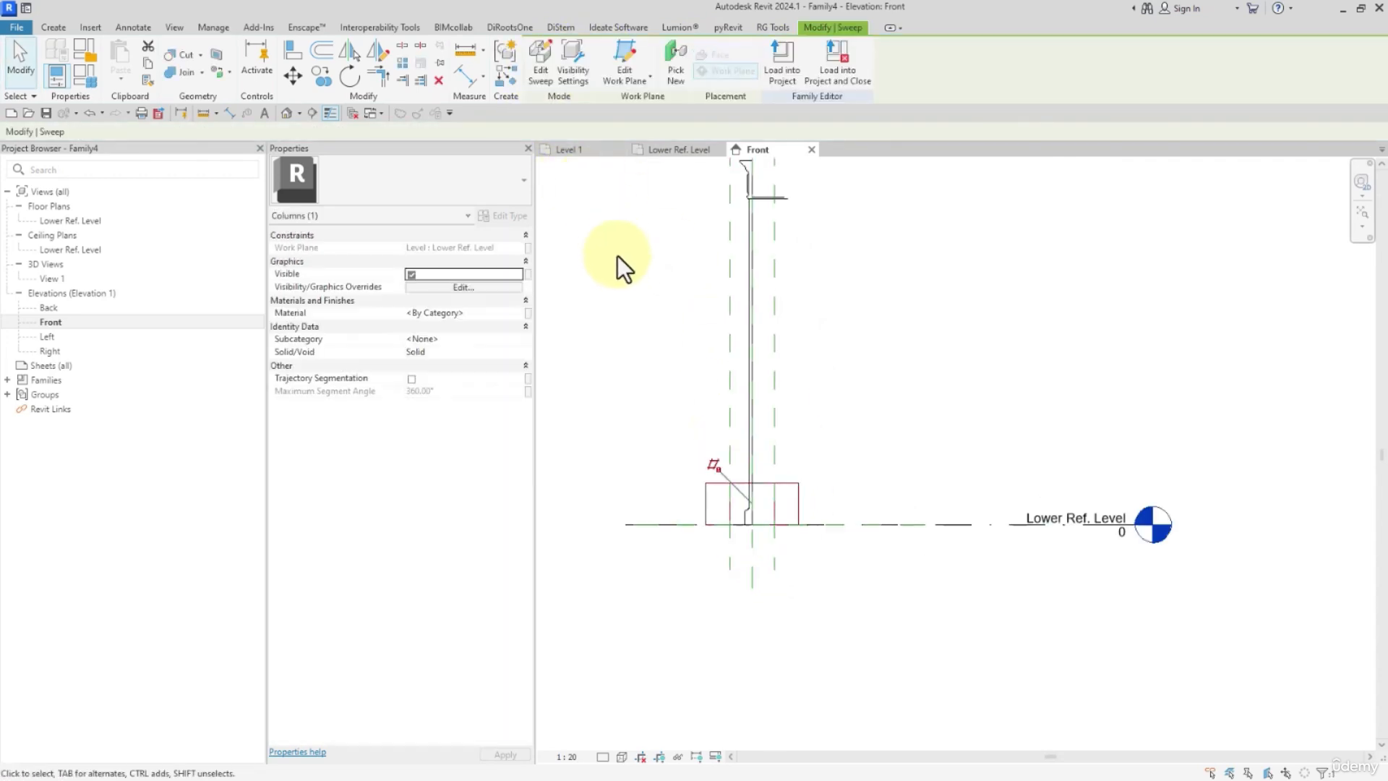
left_click(746, 280)
key("Escape")
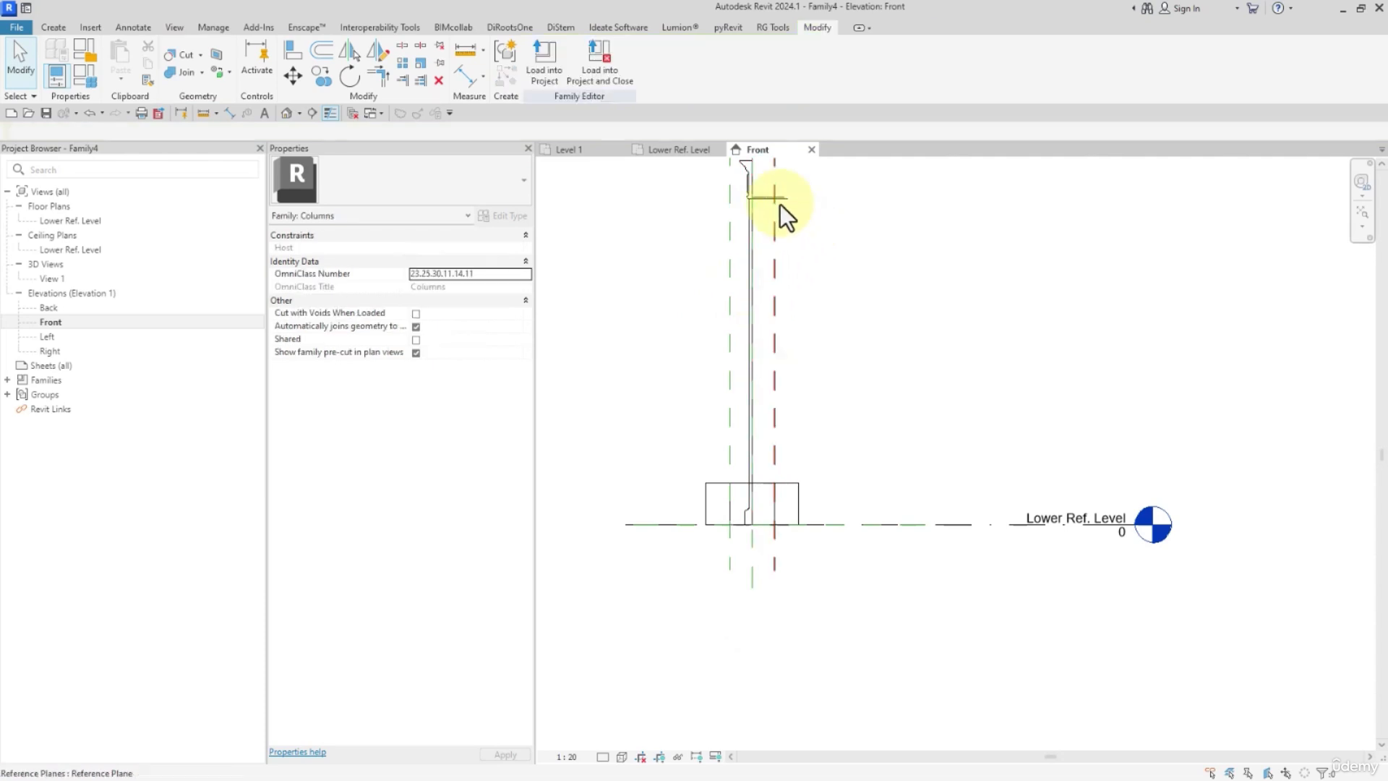
Move the imported AR-CO-01.dwg section clear of the column and mirror it about its vertical line without keeping a copy.
left_click(767, 199)
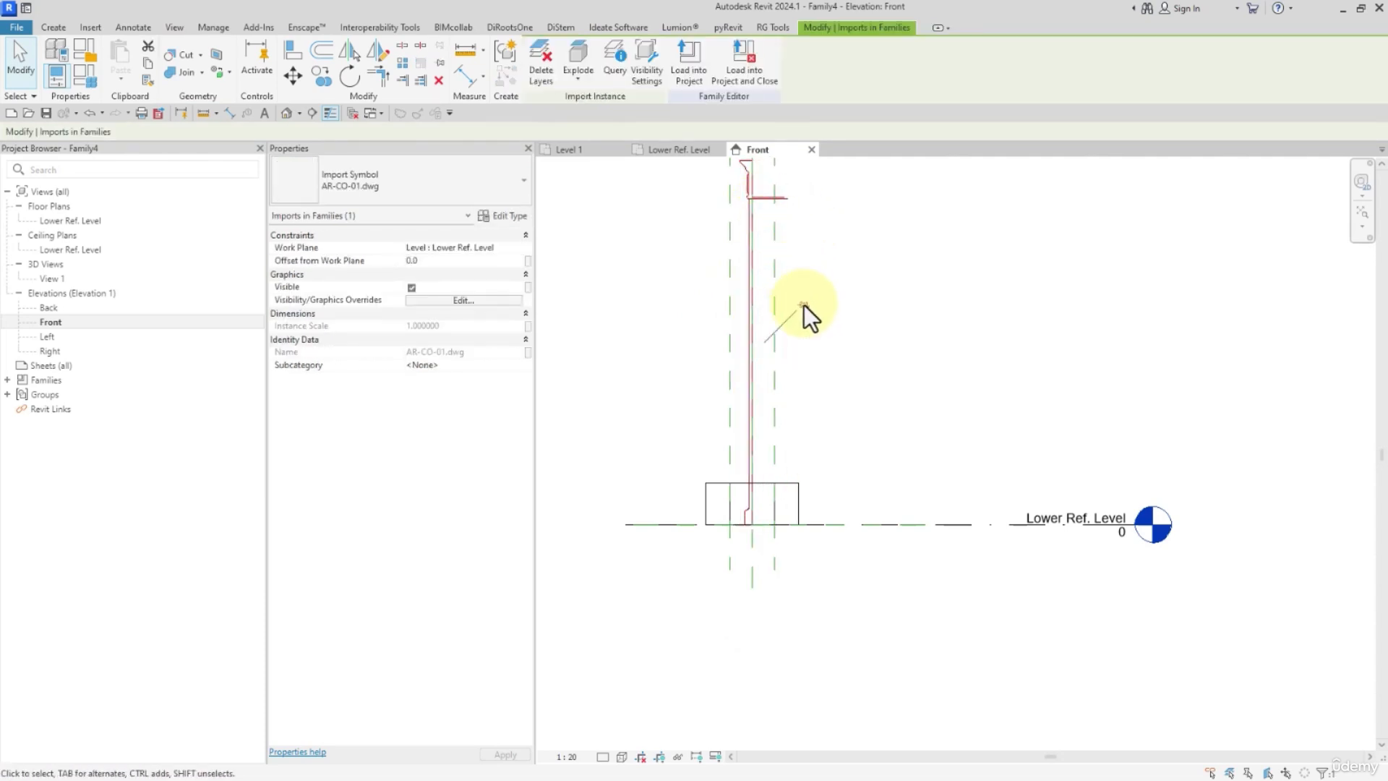
left_click_drag(766, 214, 908, 210)
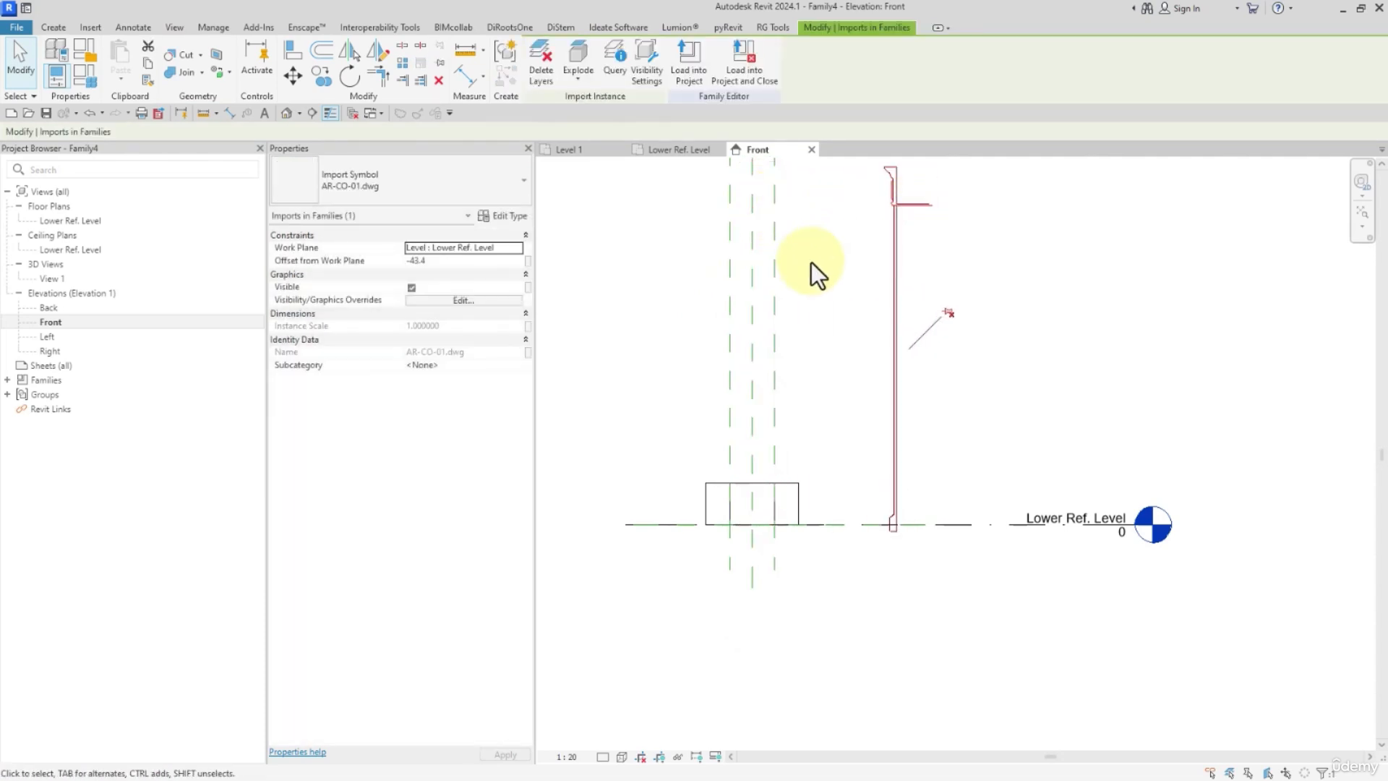
left_click(340, 53)
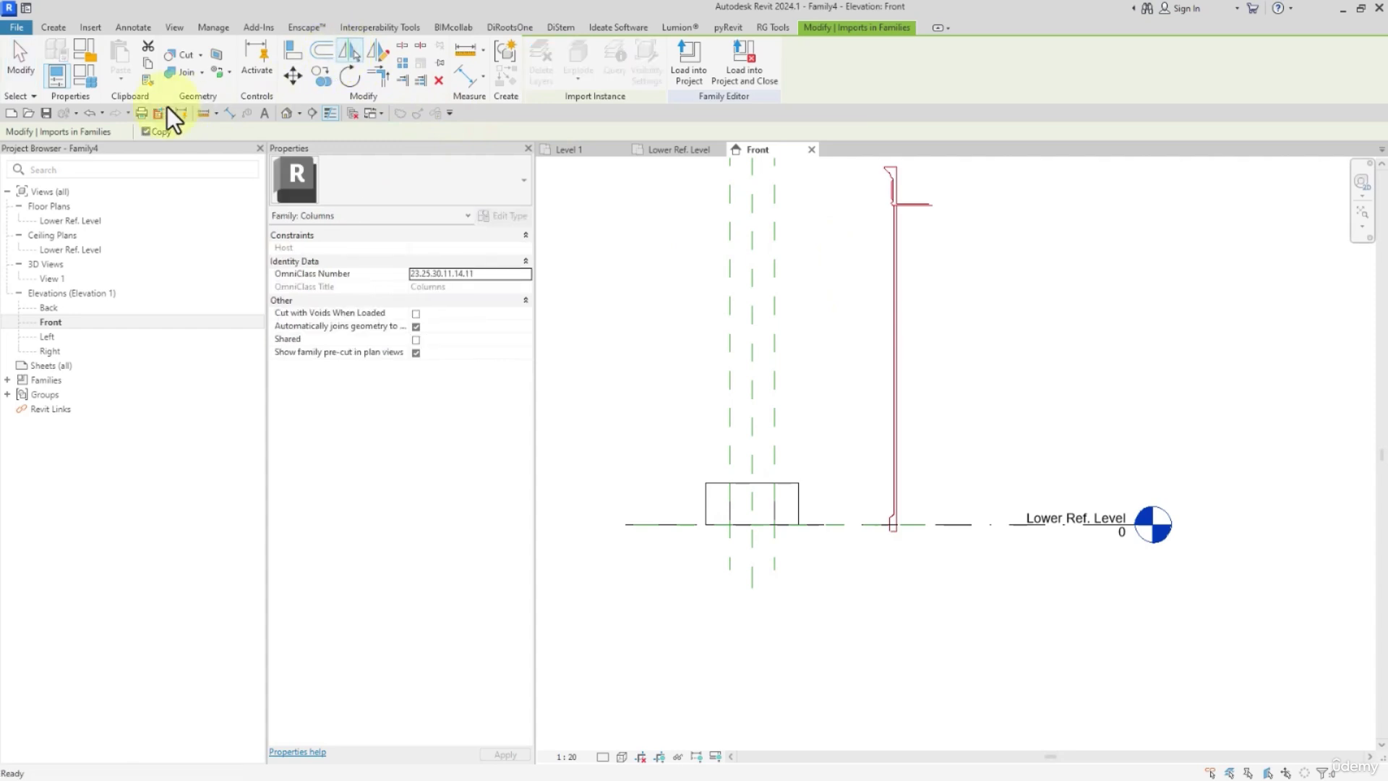
left_click(902, 299)
left_click(990, 340)
Align the imported section's base with the Lower Ref. Level and its straight vertical edge with the column's right reference plane.
left_click(291, 50)
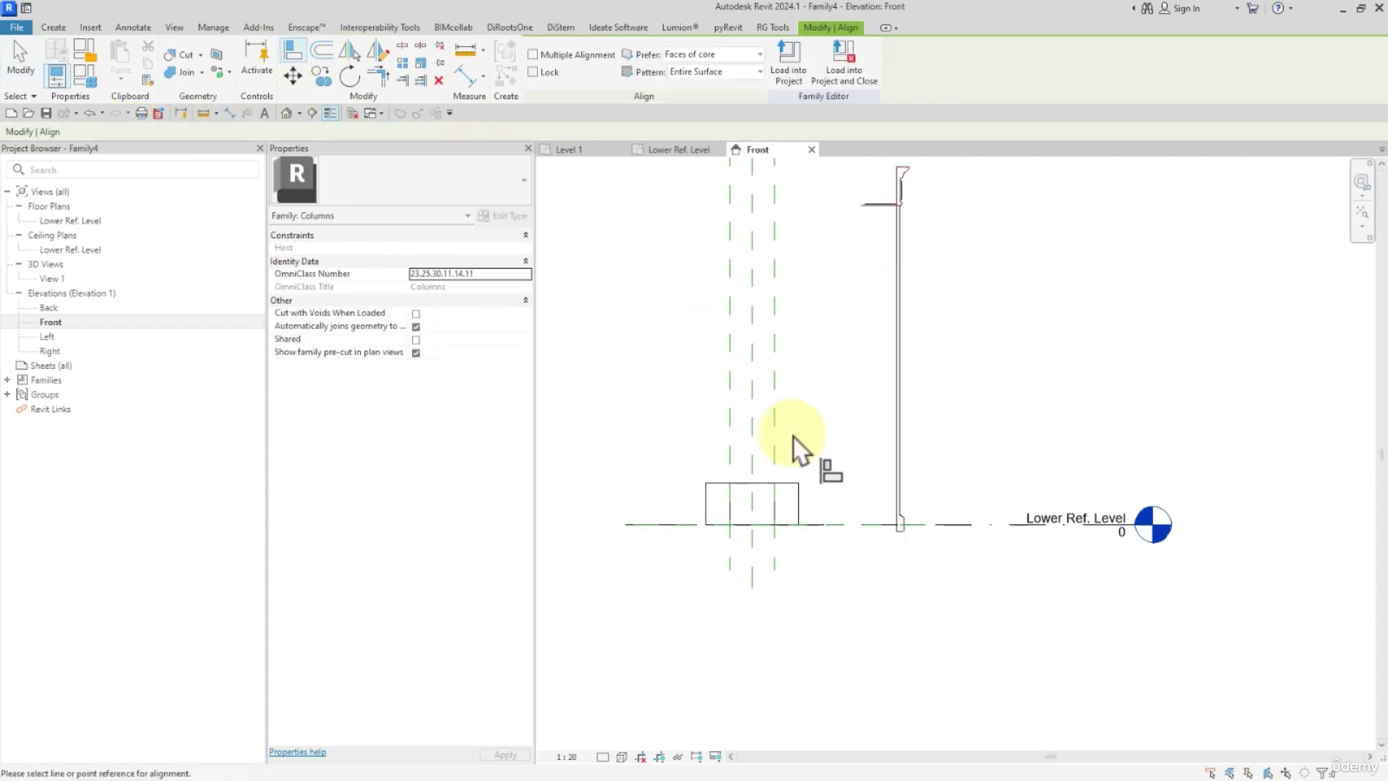
scroll(821, 506, "up", 2)
left_click(878, 530)
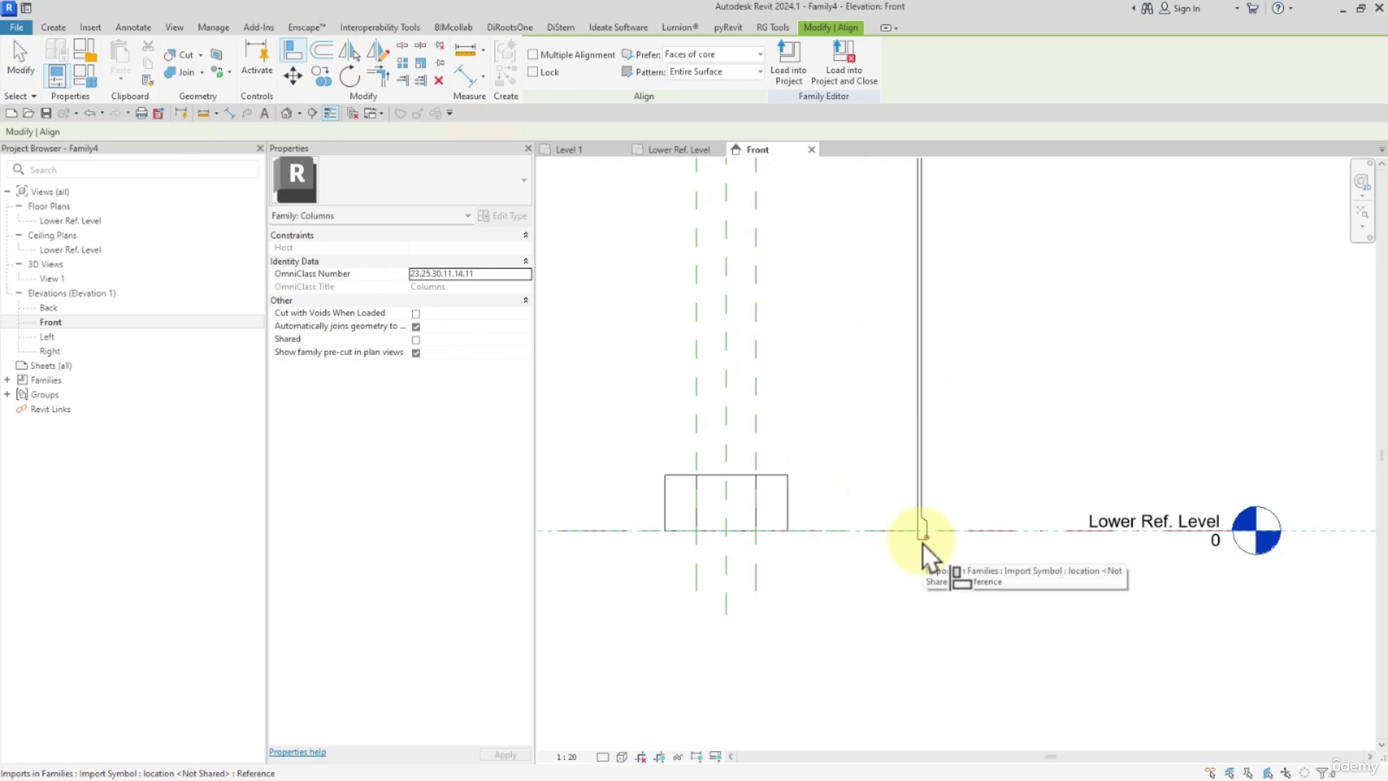
scroll(922, 548, "up", 2)
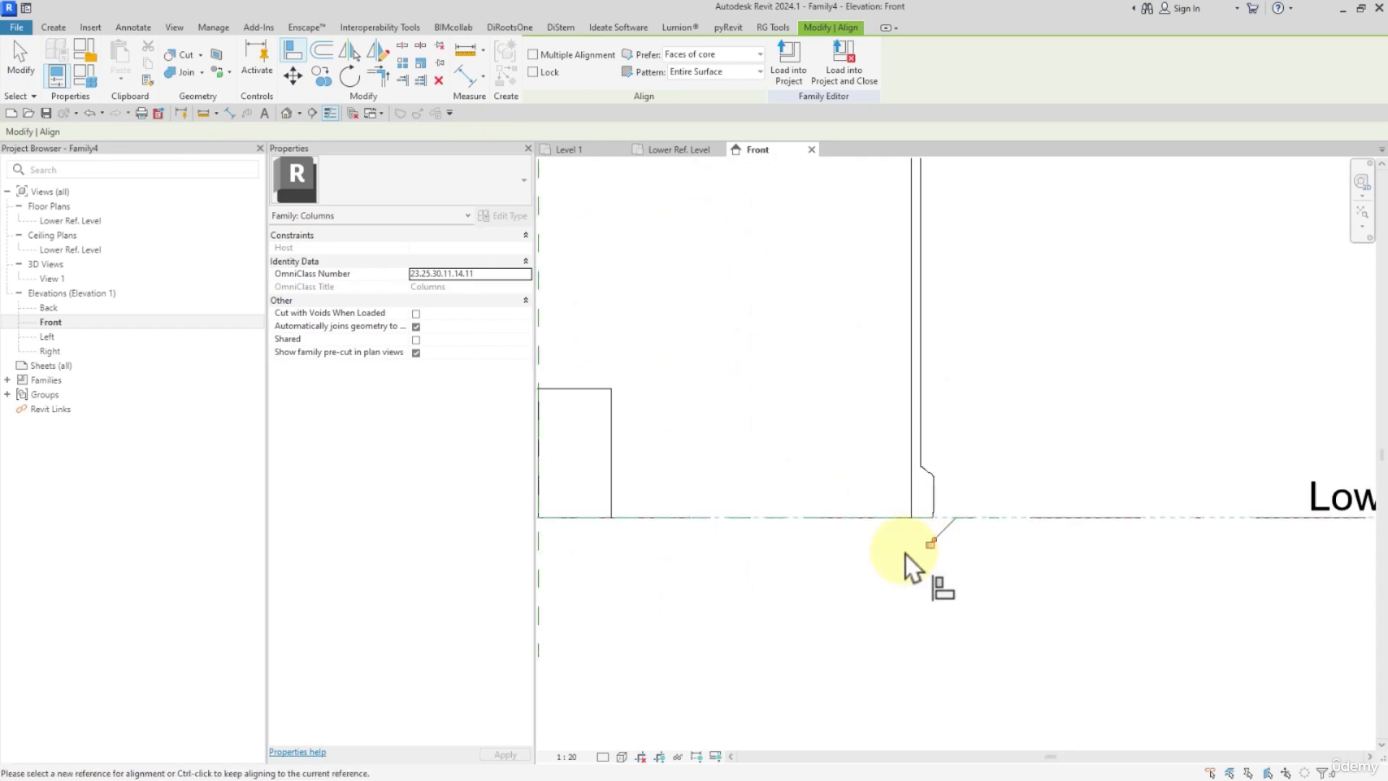
scroll(909, 564, "down", 1)
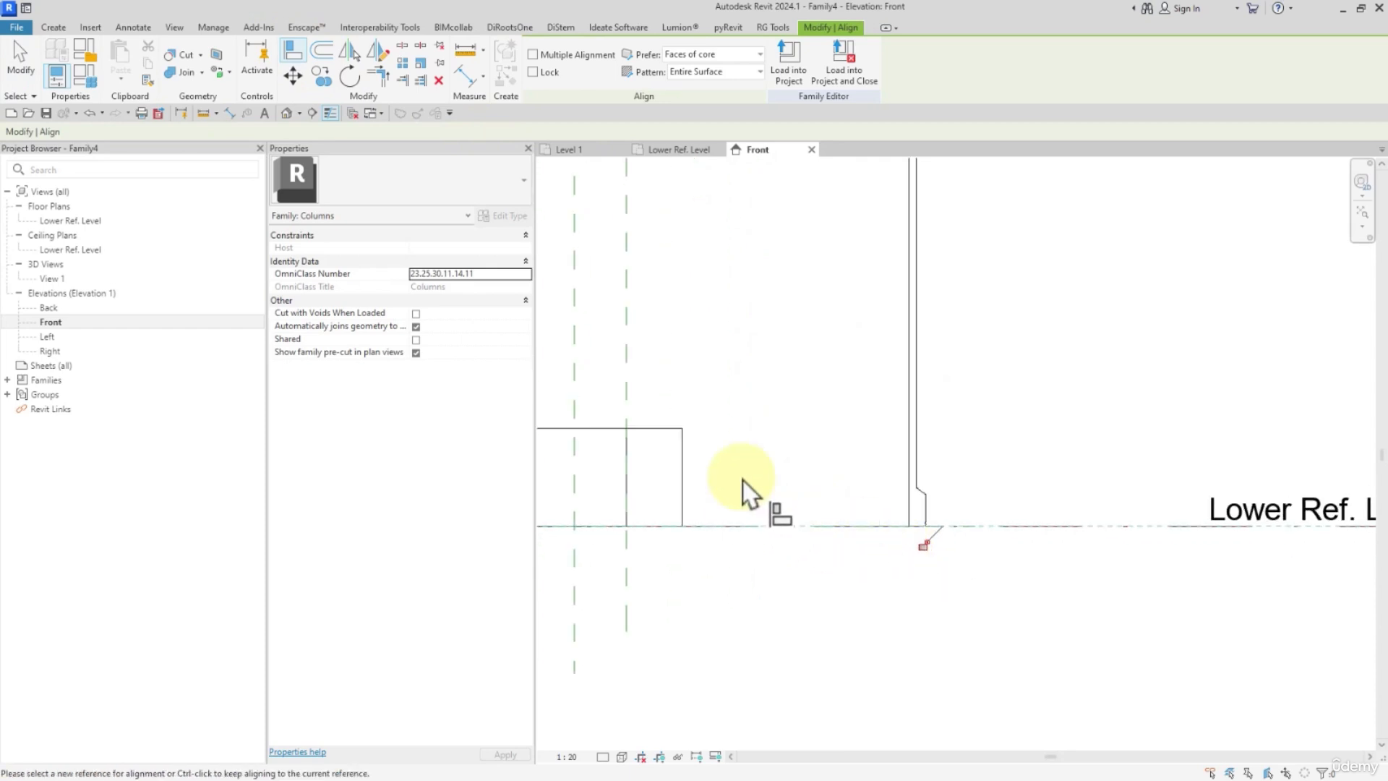
left_click(909, 394)
scroll(886, 393, "down", 2)
key("Escape")
Examine the imported section's height relative to the Upper and Lower Ref. Levels, including its capital and base mouldings.
scroll(831, 376, "down", 2)
middle_click_drag(831, 376, 815, 536)
scroll(816, 536, "down", 1)
scroll(802, 348, "down", 1)
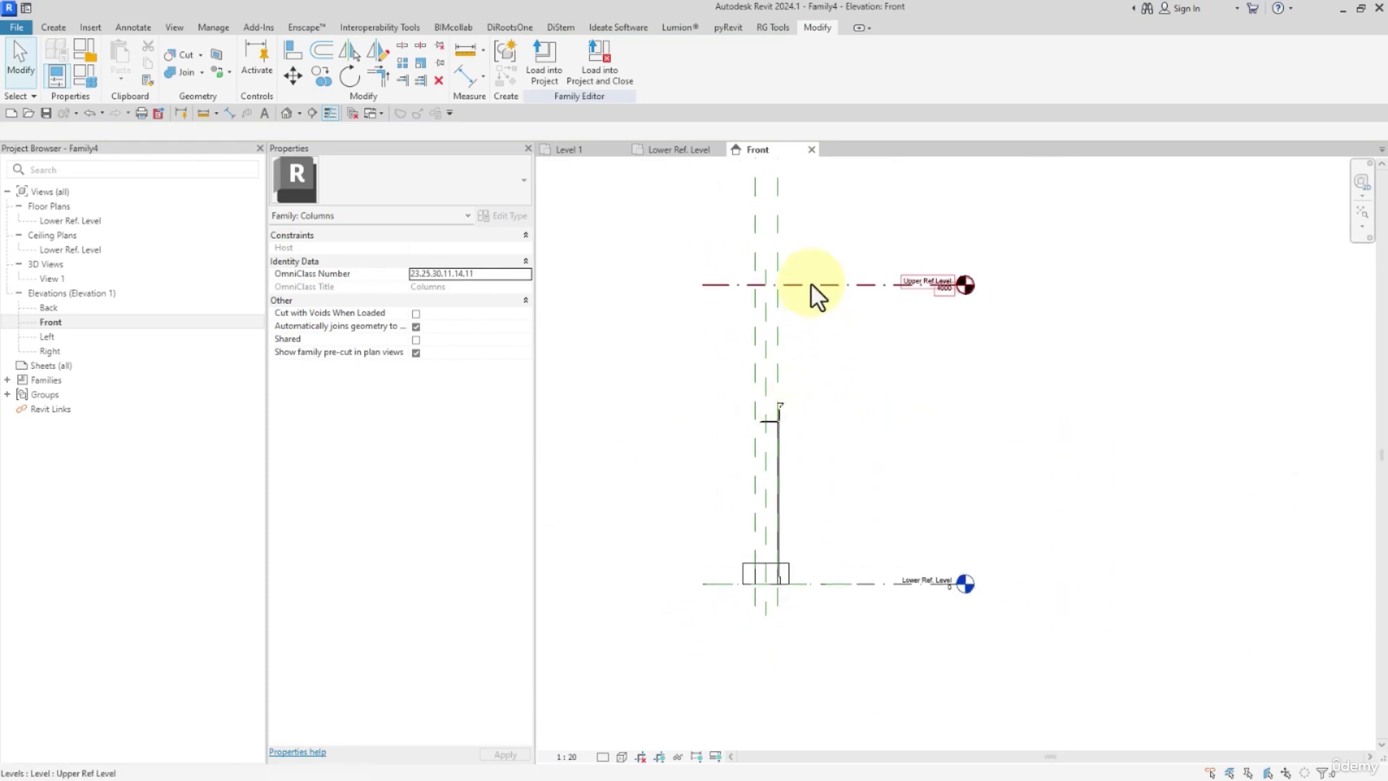
left_click(811, 284)
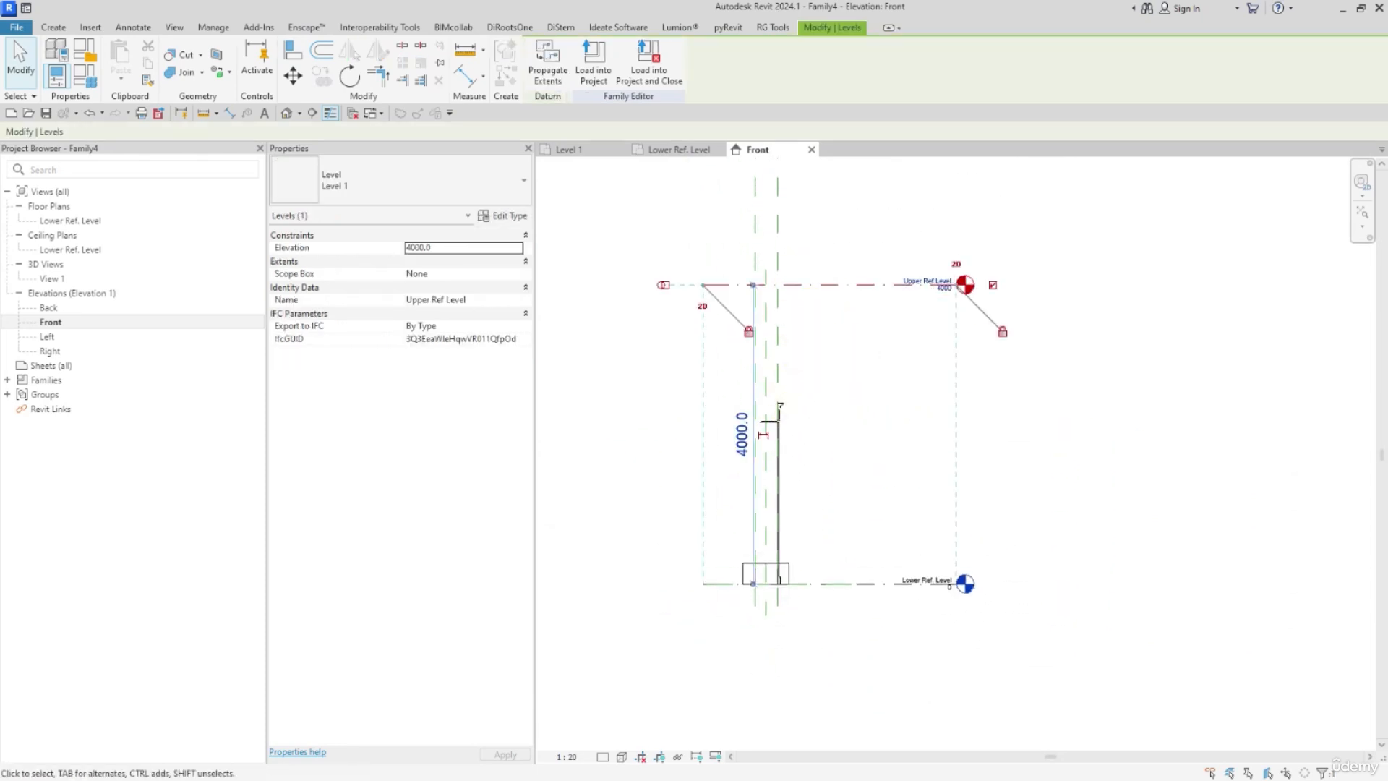
scroll(754, 427, "up", 3)
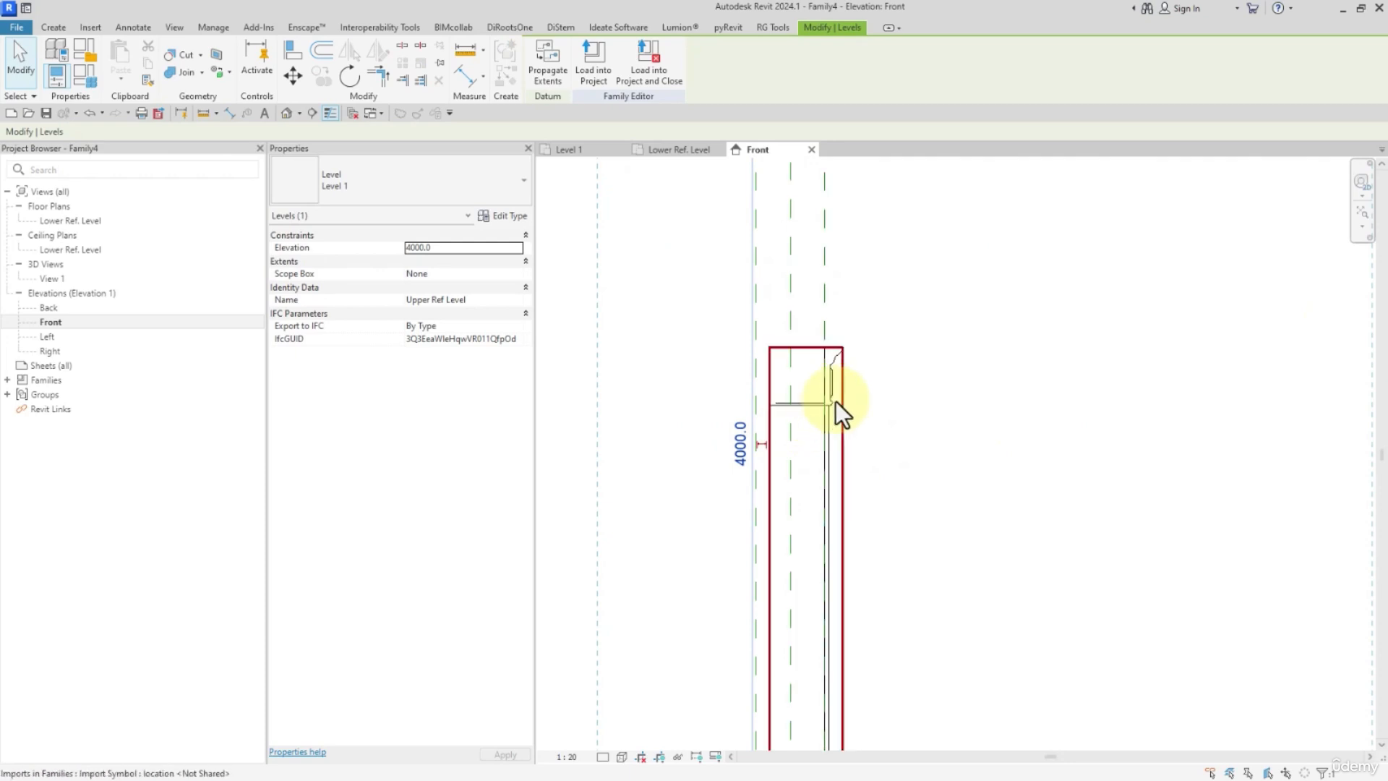
scroll(835, 357, "down", 4)
middle_click_drag(889, 528, 870, 351)
scroll(808, 503, "up", 2)
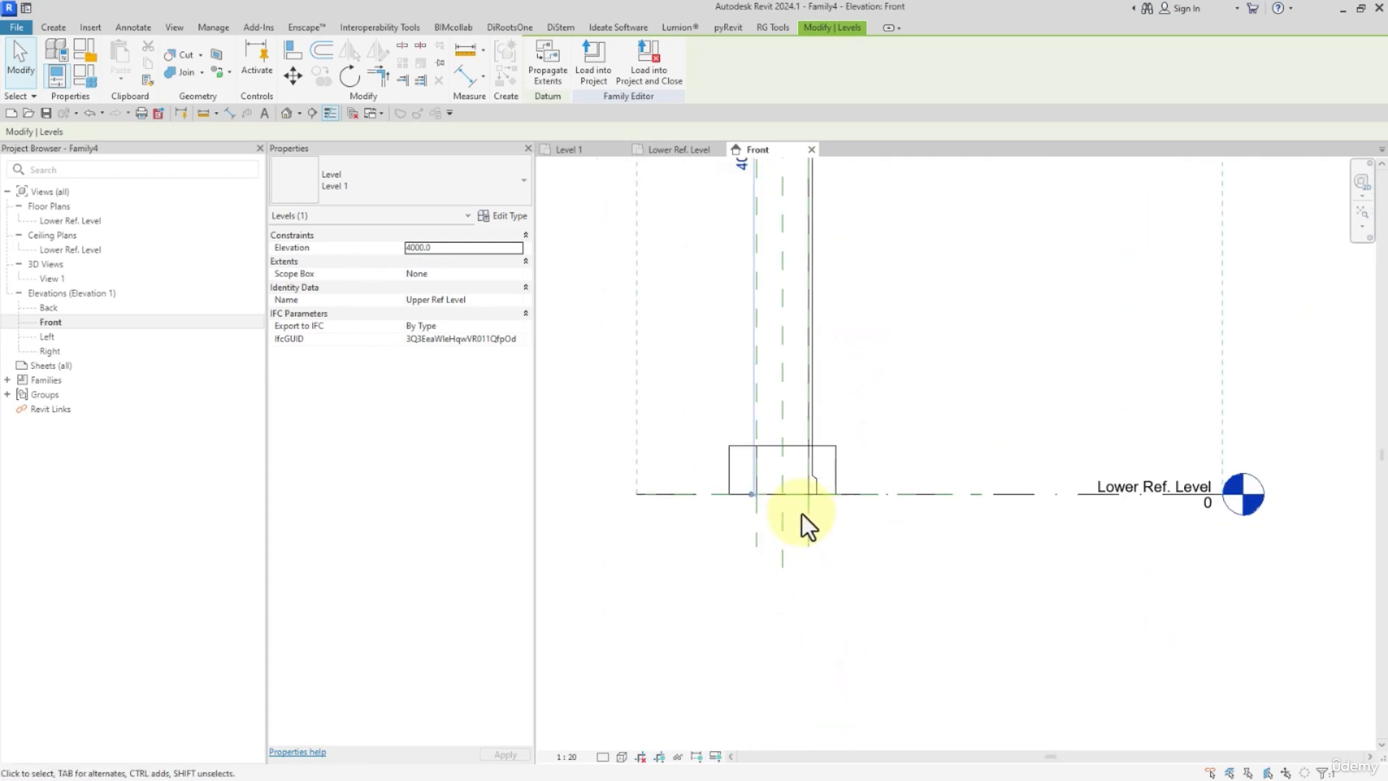
scroll(818, 458, "down", 3)
left_click(876, 337)
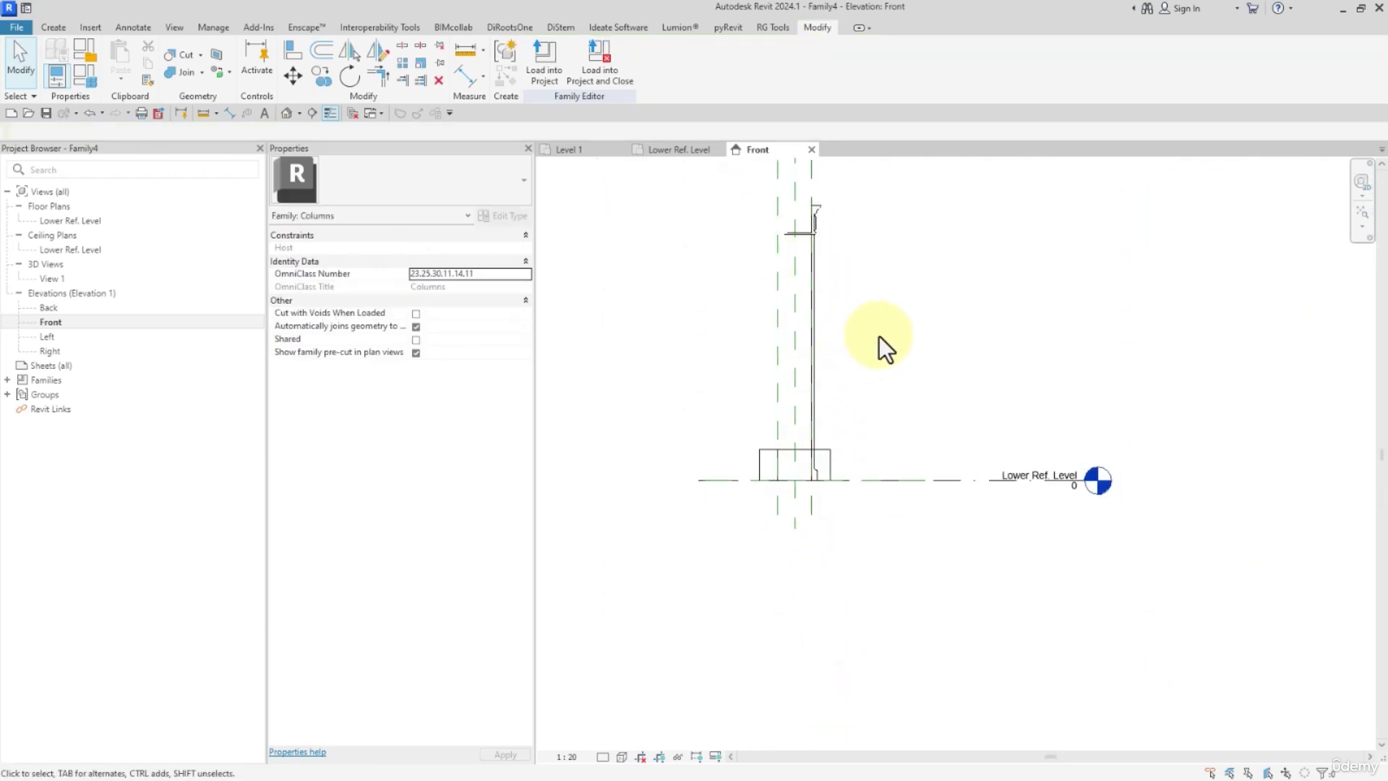
scroll(871, 372, "down", 1)
left_click(835, 441)
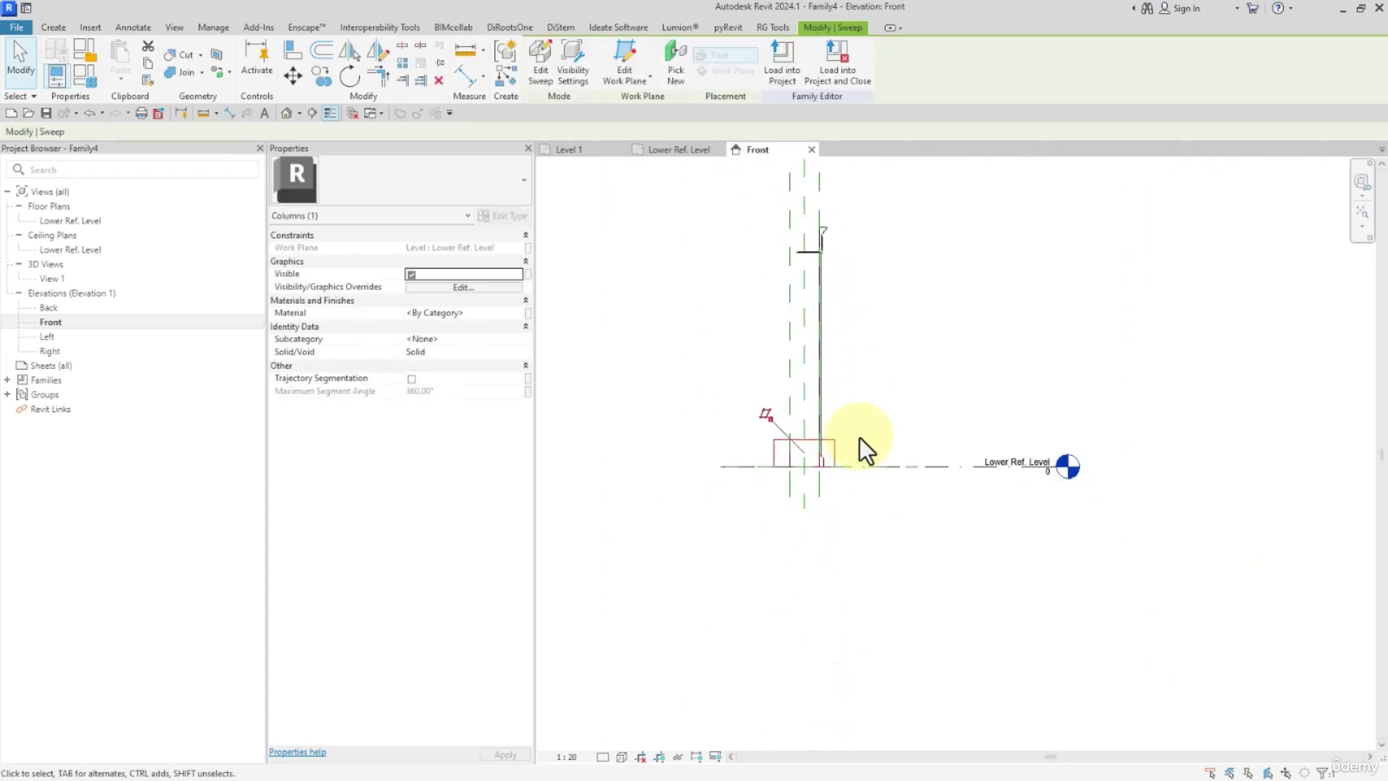
left_click(542, 65)
left_click(744, 65)
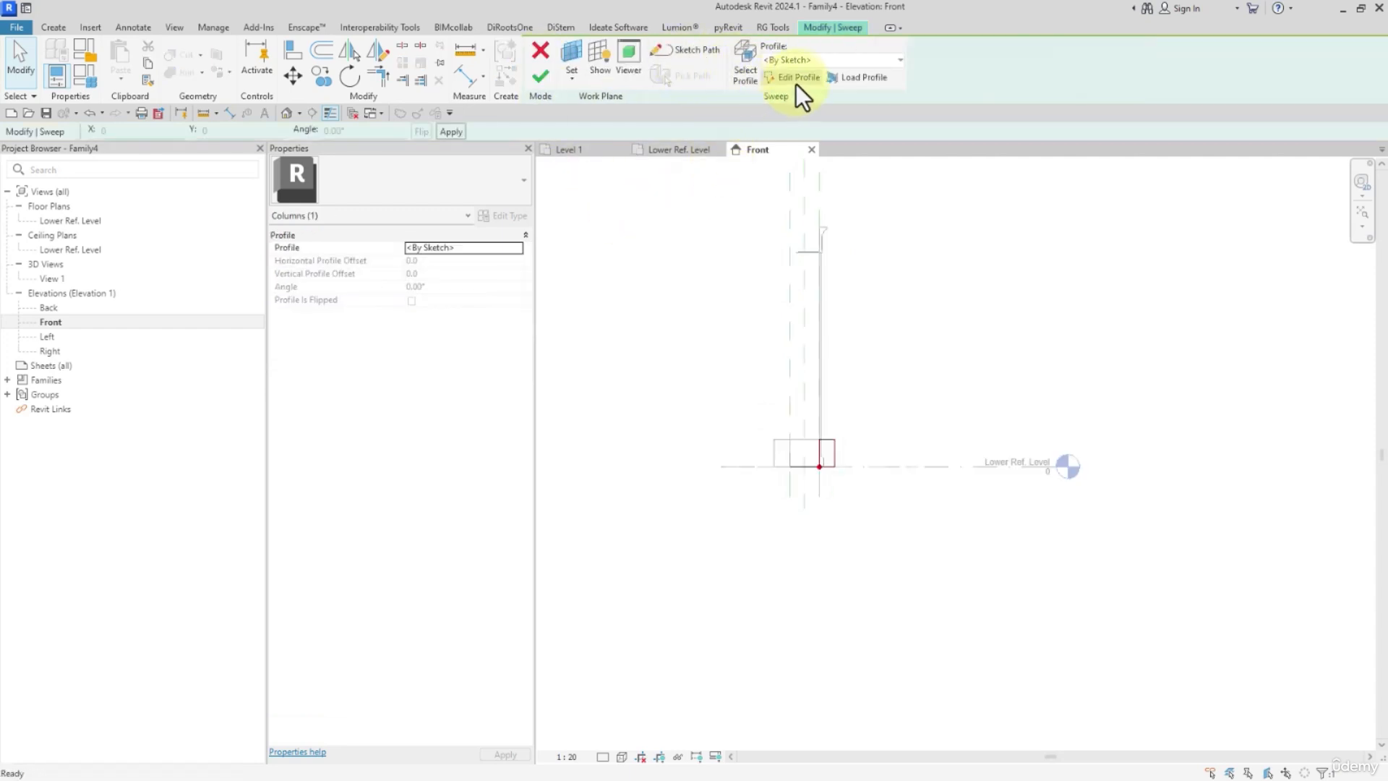
left_click(798, 78)
mouse_move(799, 505)
left_mouse_down()
mouse_move(896, 383)
mouse_move(930, 377)
left_mouse_up()
left_click(931, 377)
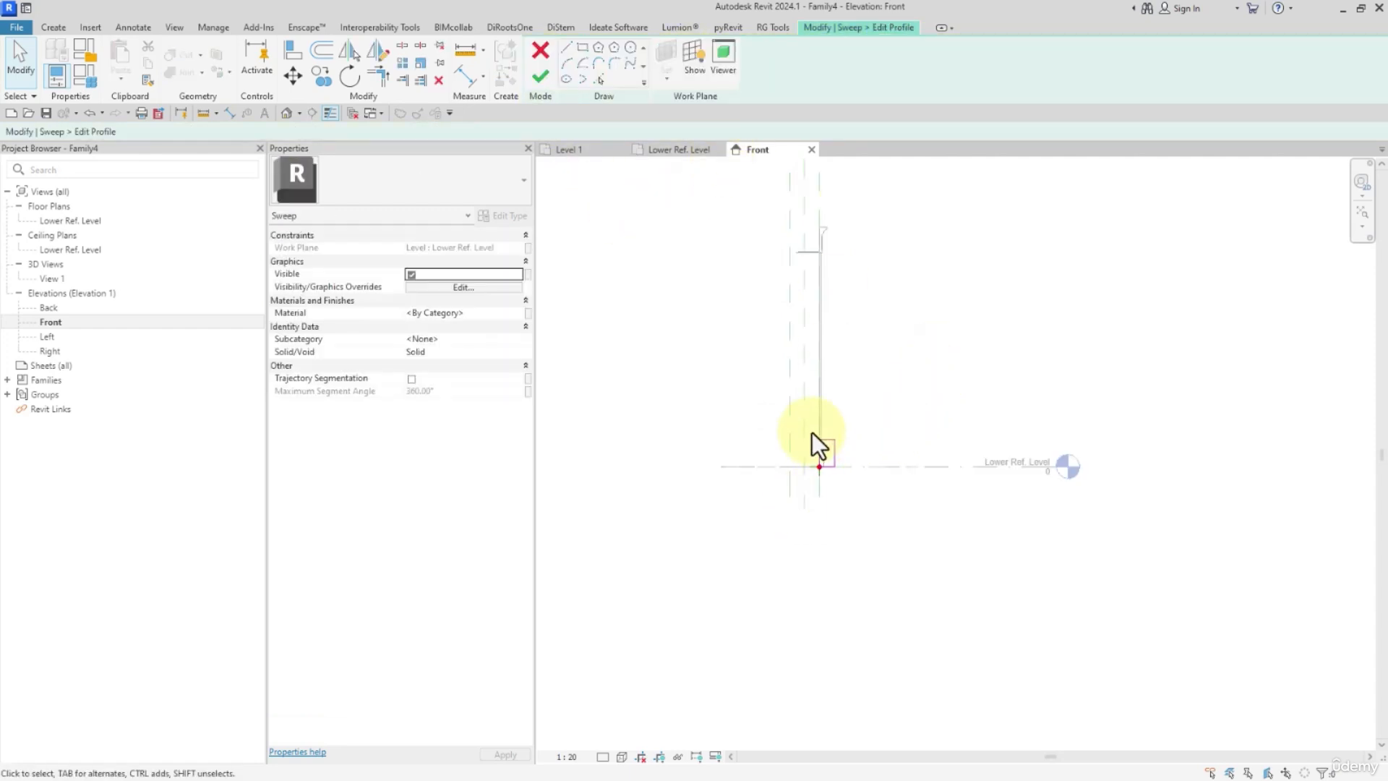
left_click_drag(813, 431, 844, 474)
key("Delete")
scroll(835, 463, "up", 2)
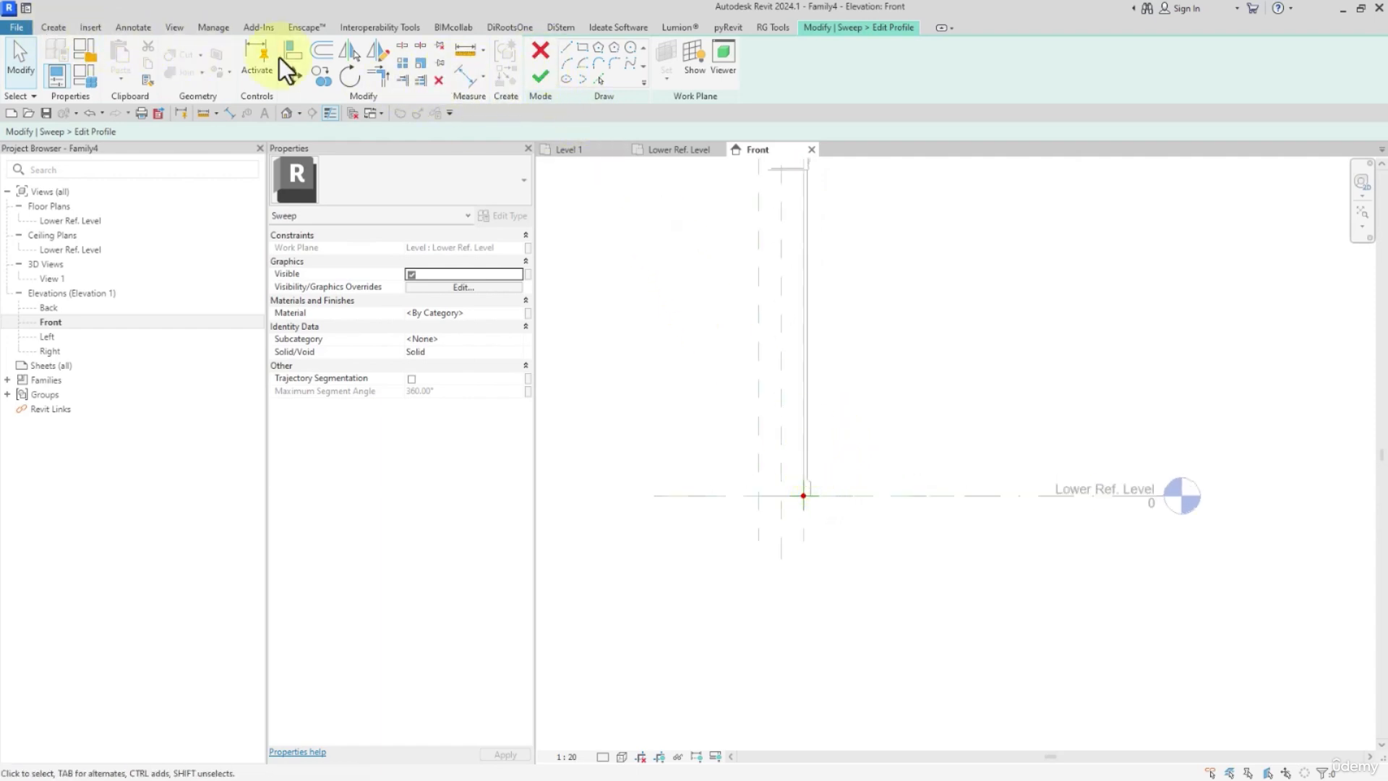
left_click(540, 51)
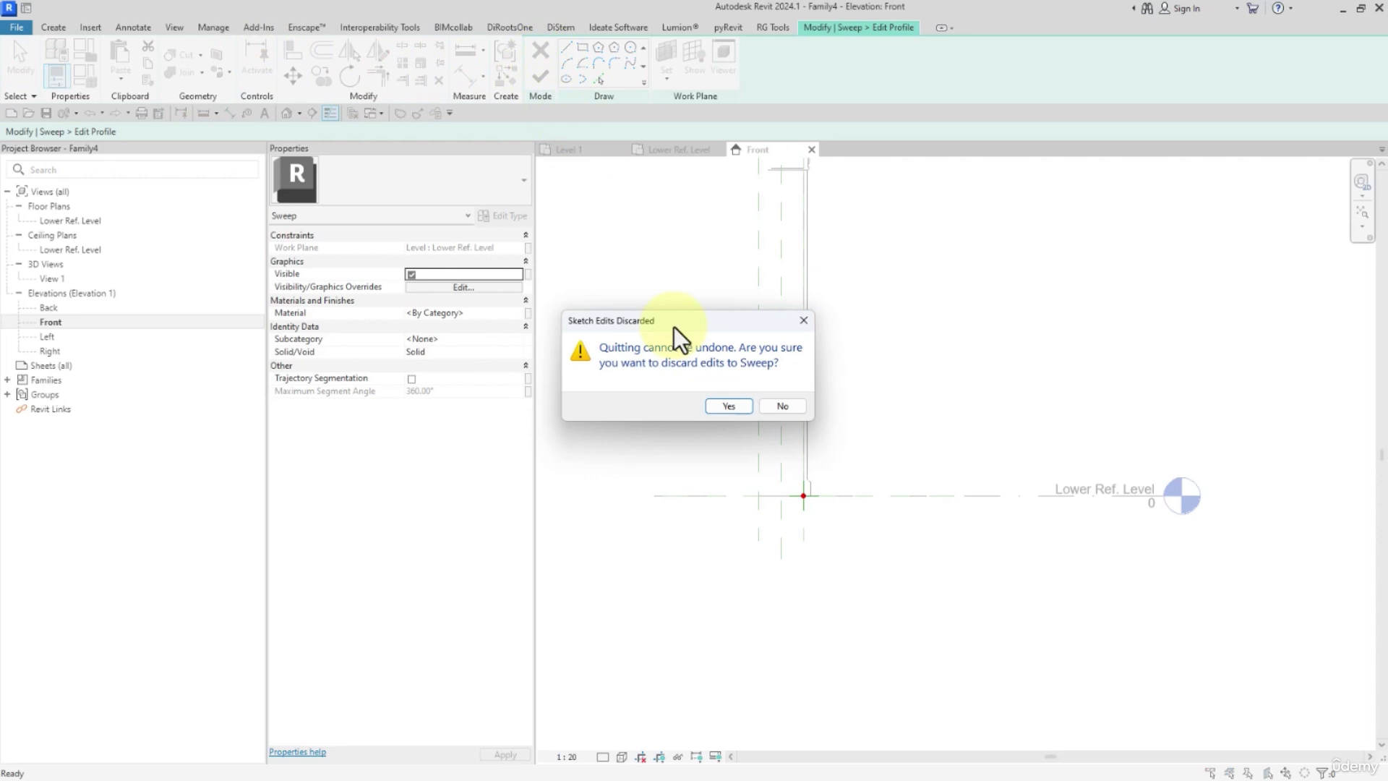
left_click(717, 408)
left_click(541, 50)
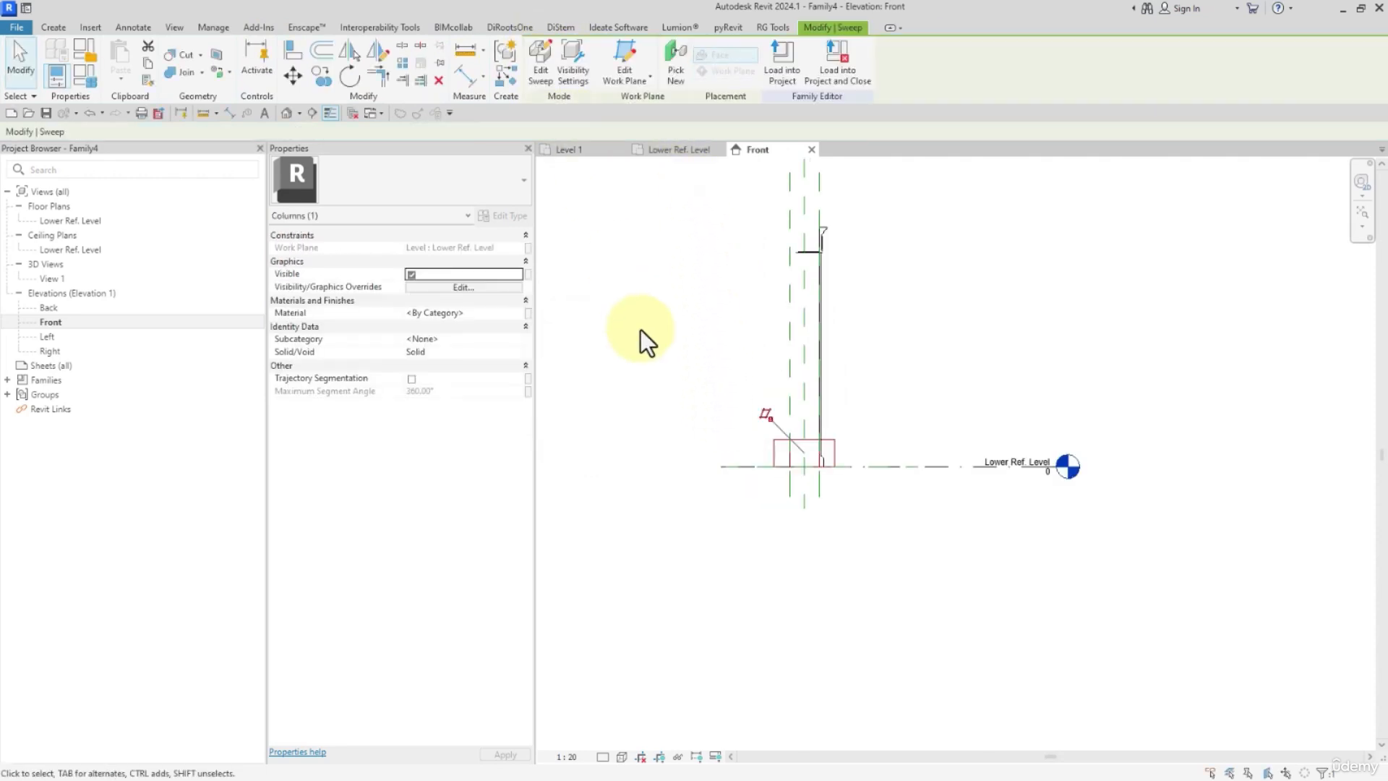
Draw a horizontal reference plane from the top corner of the imported base moulding, 110 mm above the Lower Ref. Level.
left_click(52, 28)
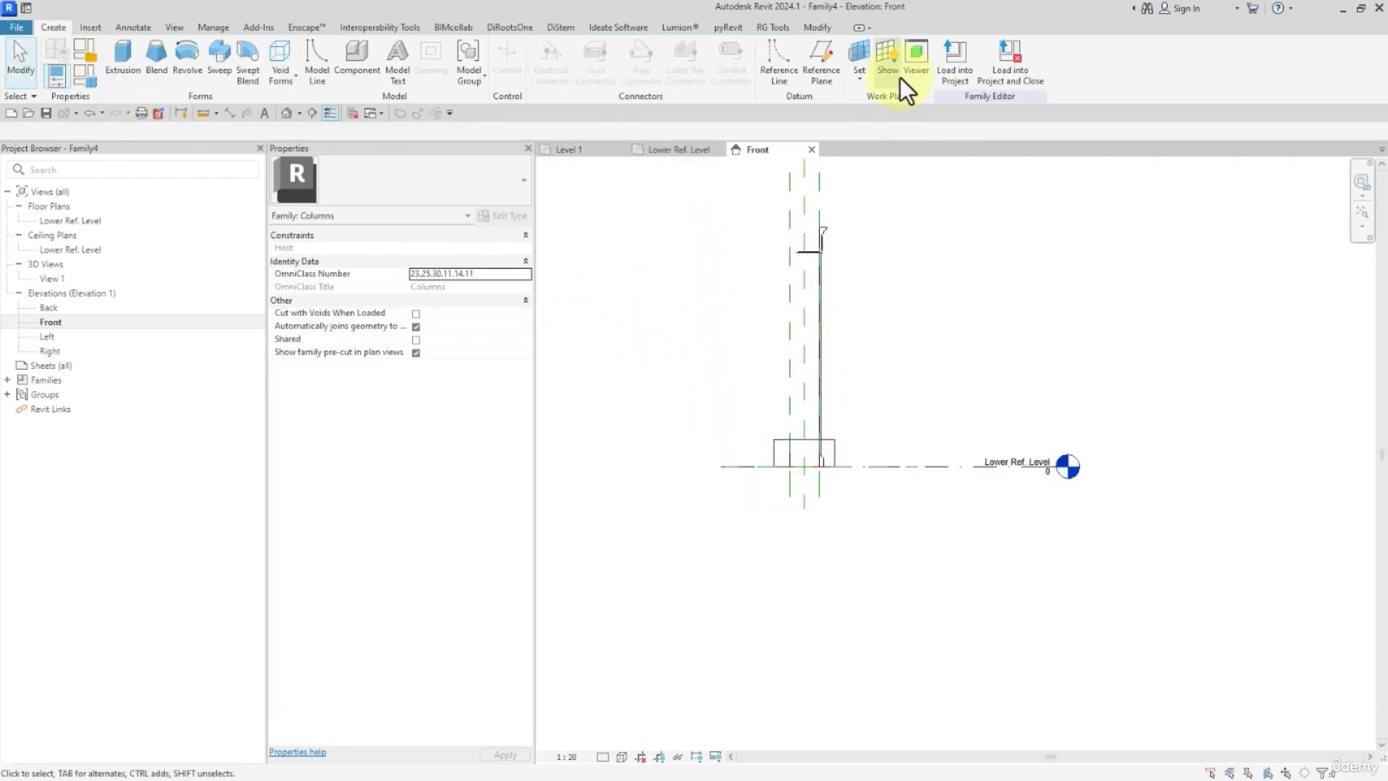
left_click(824, 72)
scroll(813, 463, "up", 8)
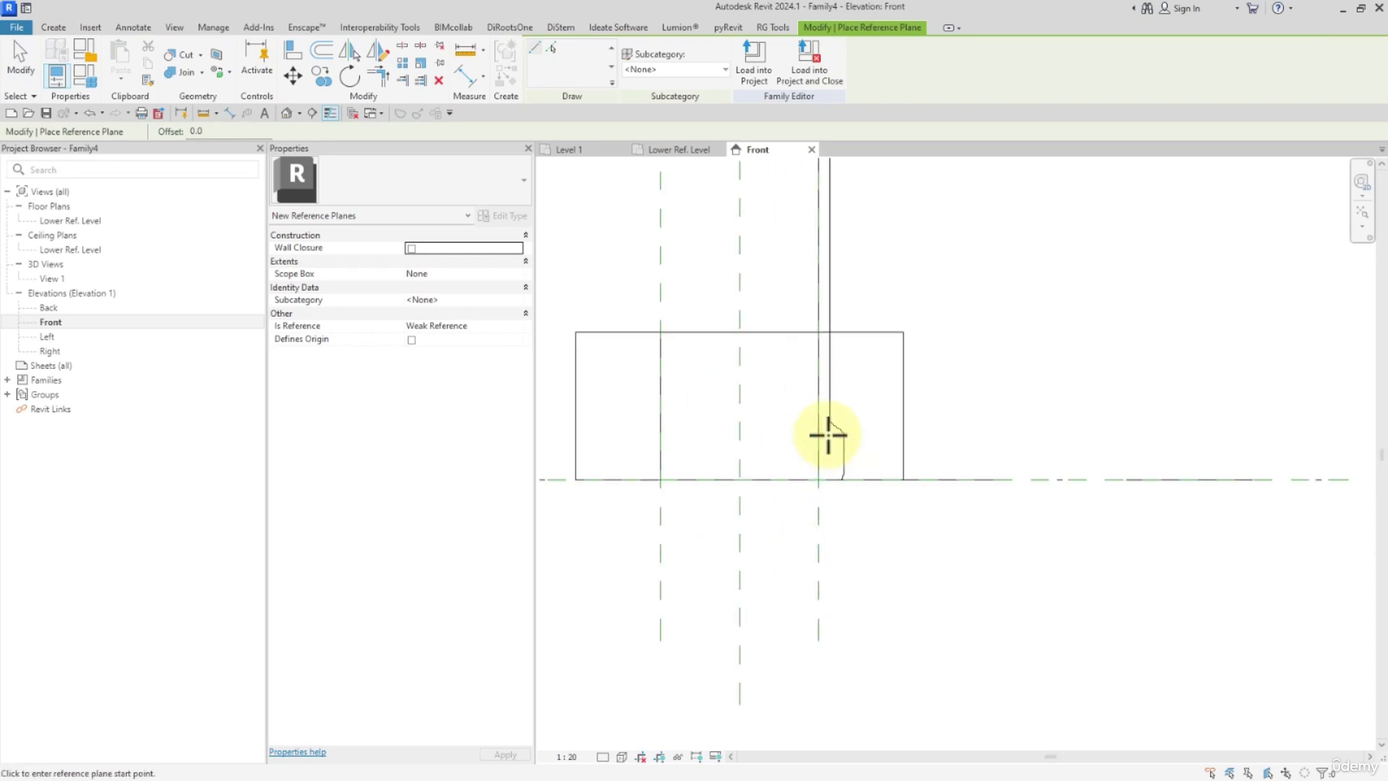
scroll(831, 420, "up", 5)
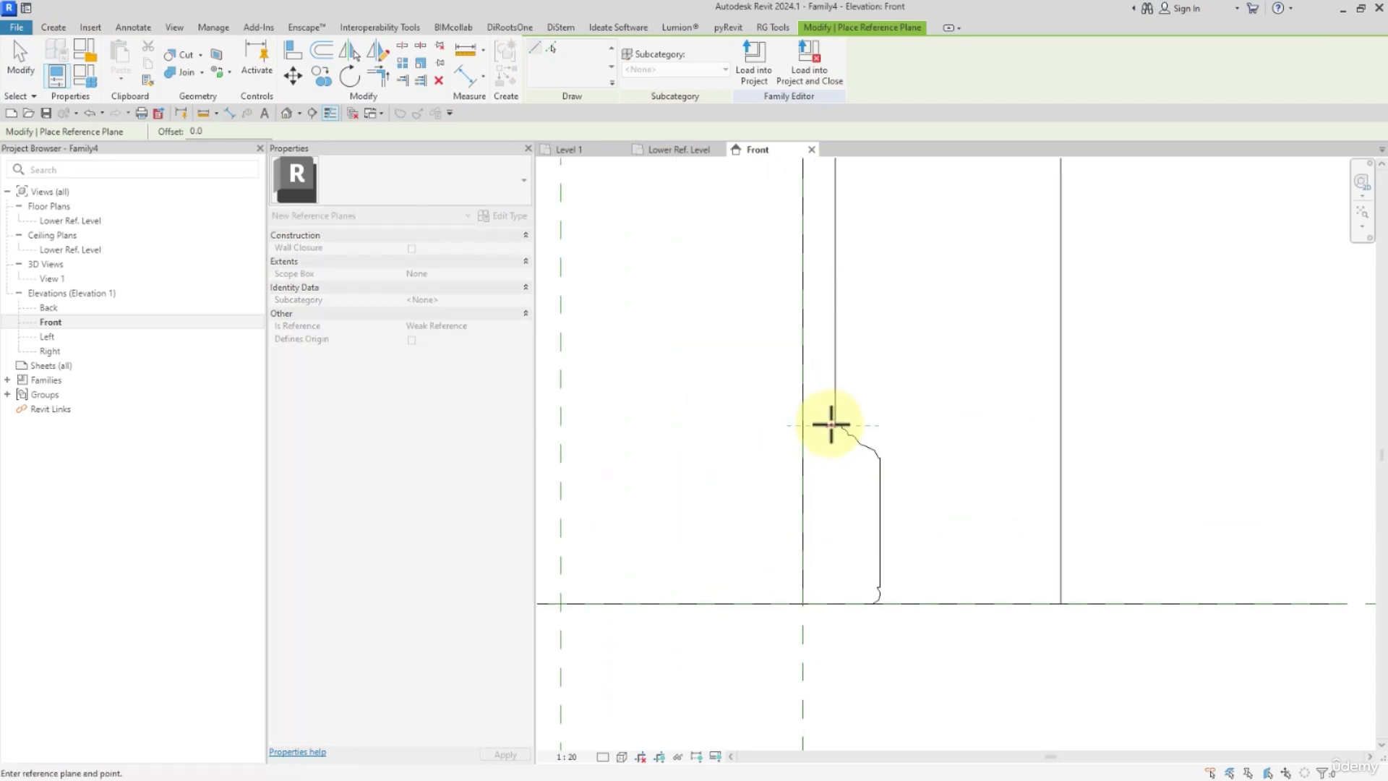
left_click(835, 425)
scroll(1158, 425, "down", 2)
middle_click_drag(1157, 425, 1117, 451)
left_click(1264, 420)
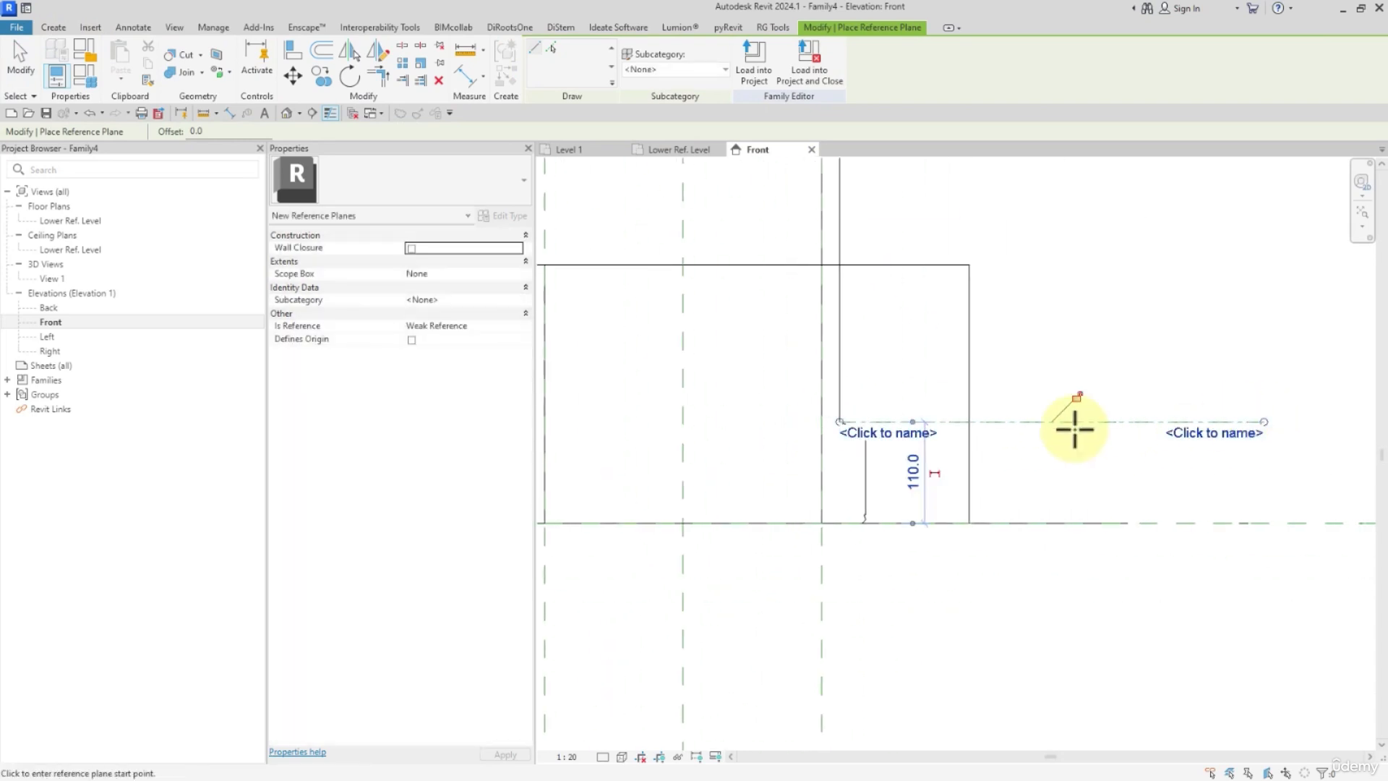
scroll(1073, 430, "down", 2)
key("Escape")
key("Escape")
Extend the base moulding's reference plane across the column to beyond its left side.
left_click(1086, 428)
scroll(1053, 438, "down", 2)
left_click_drag(966, 428, 641, 428)
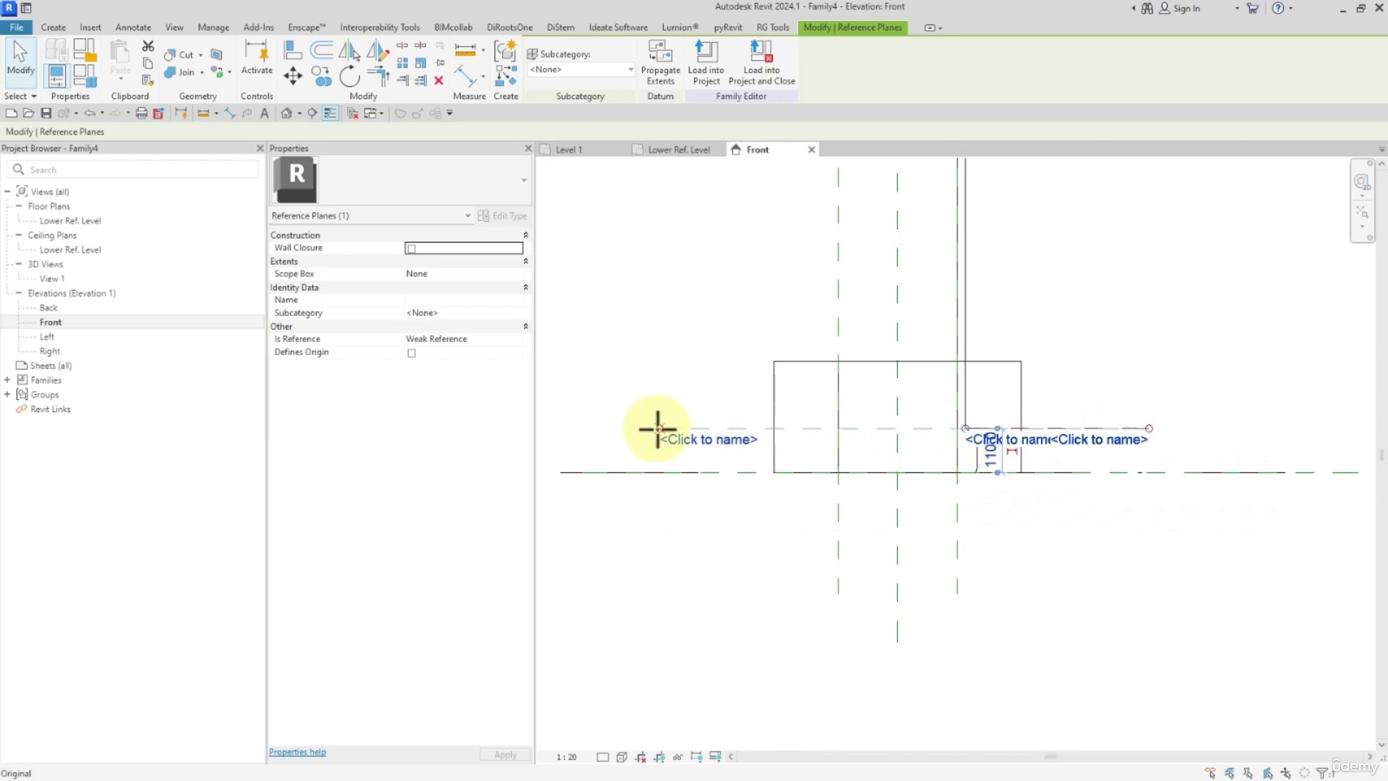
Add an aligned dimension between the base moulding's reference plane and the Lower Ref. Level, placed left of the column.
left_click(457, 74)
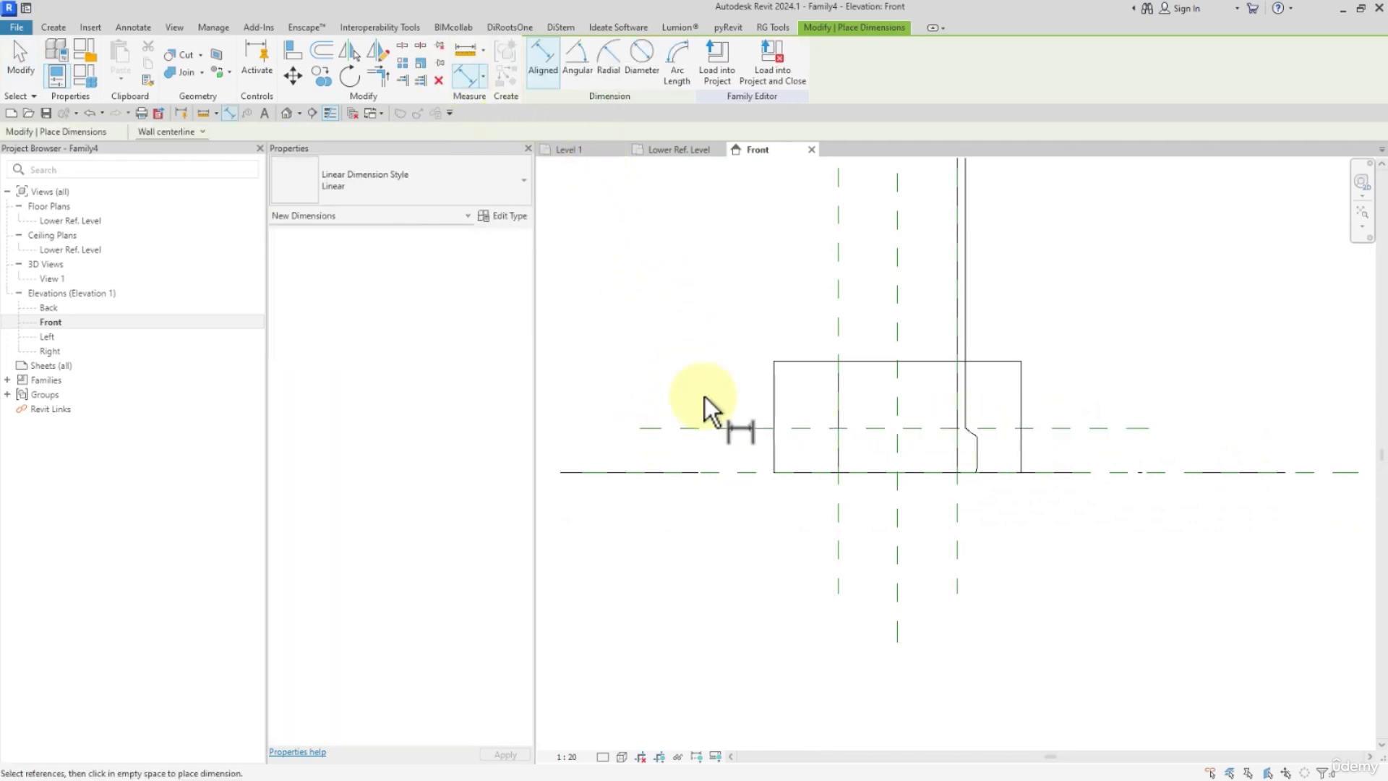
left_click(724, 428)
left_click(722, 471)
left_click(653, 518)
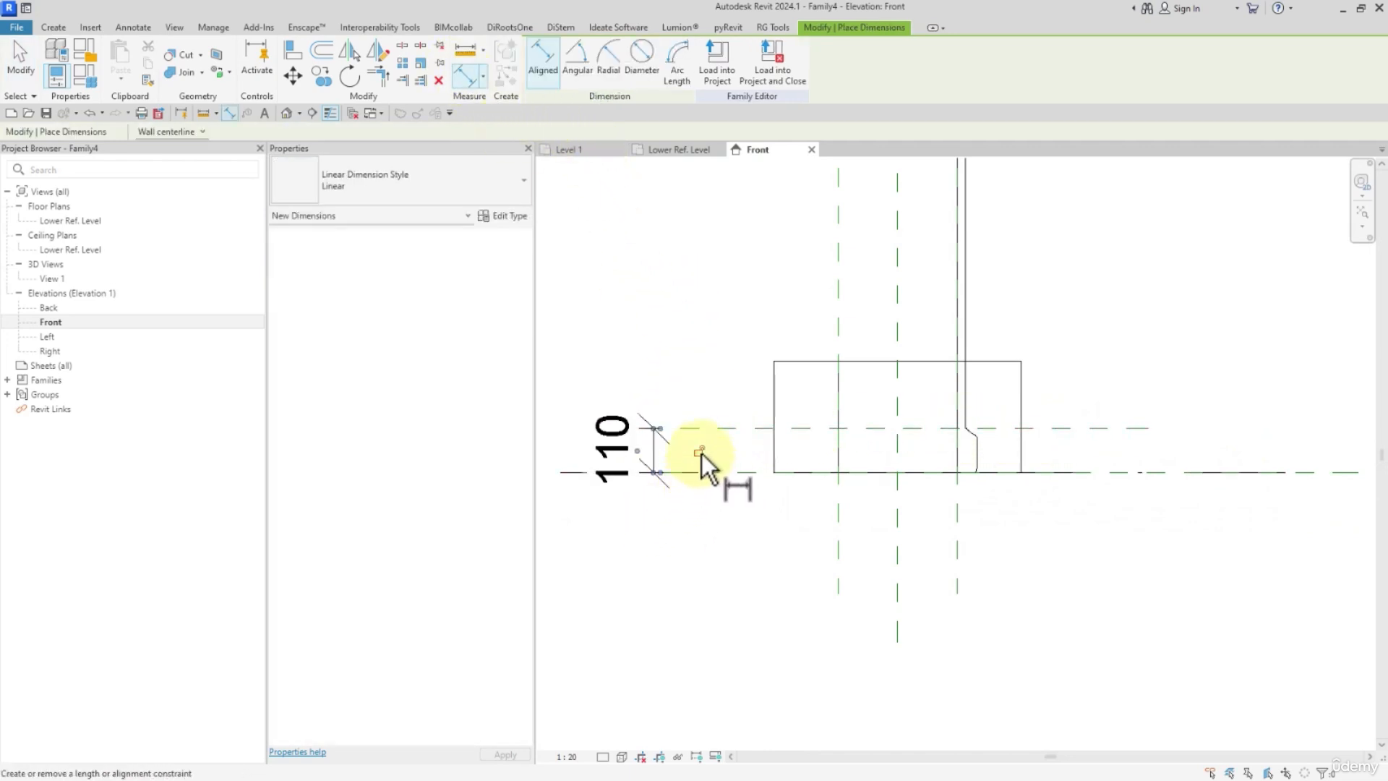
scroll(710, 519, "down", 2)
scroll(710, 518, "down", 1)
key("Escape")
key("Escape")
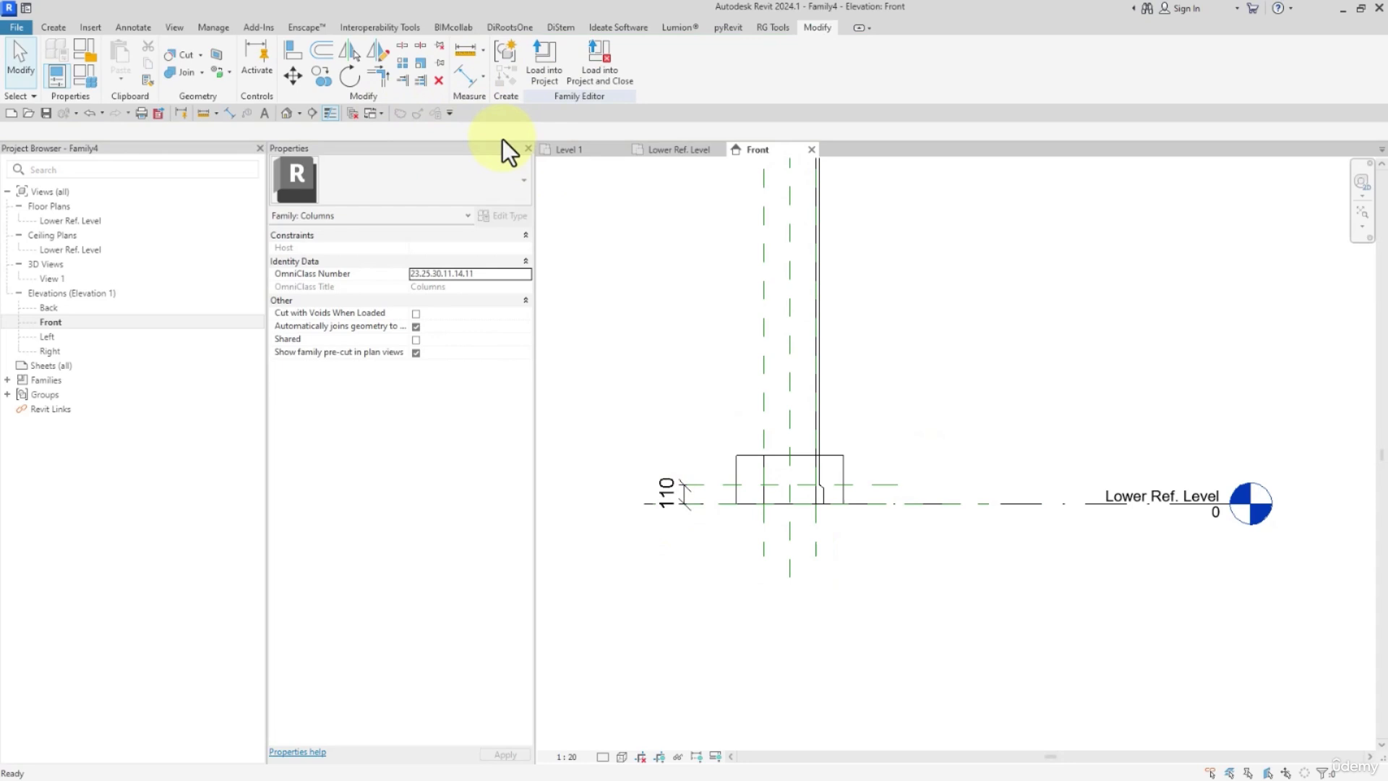
Draw a horizontal reference plane across the column about 285 mm below the Upper Ref Level.
left_click(53, 27)
left_click(821, 75)
scroll(826, 294, "down", 2)
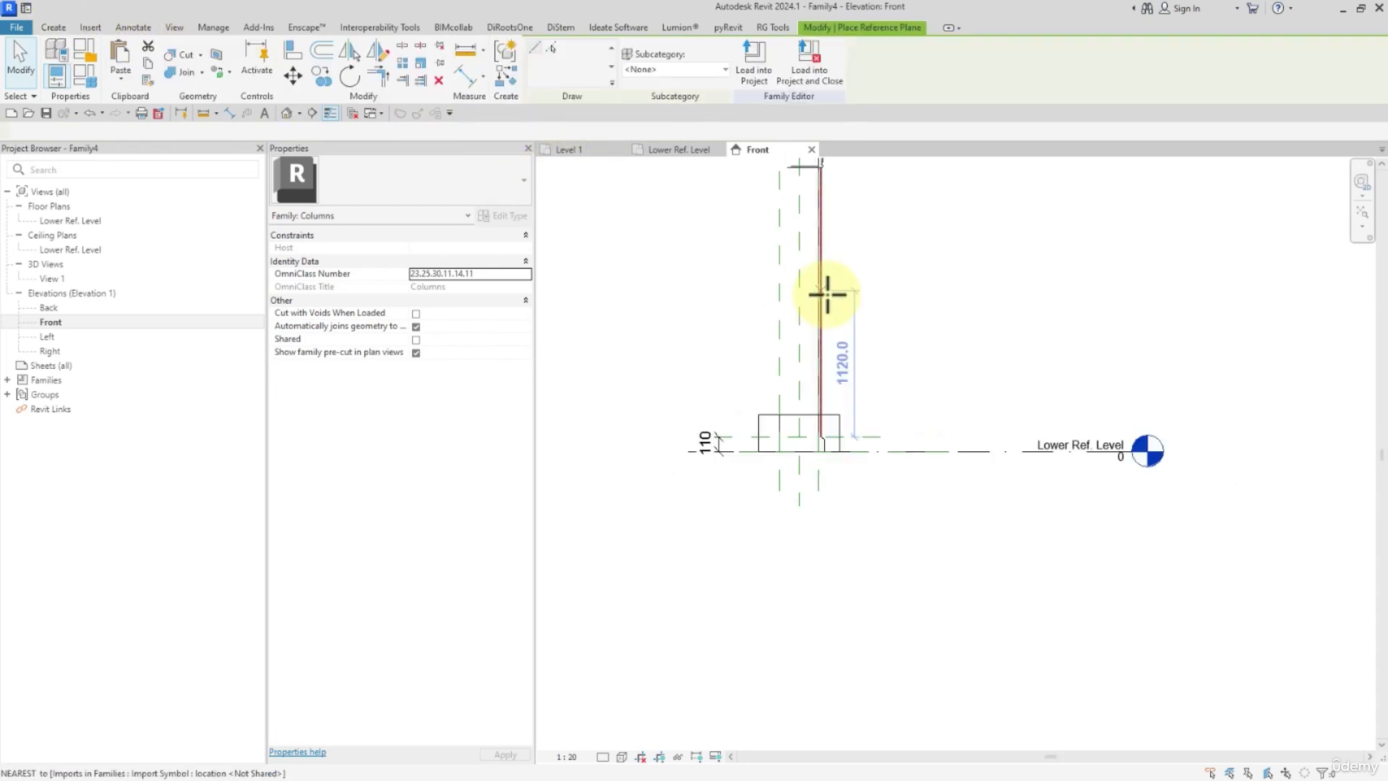
middle_click_drag(828, 245, 836, 502)
scroll(812, 354, "up", 2)
left_click(730, 287)
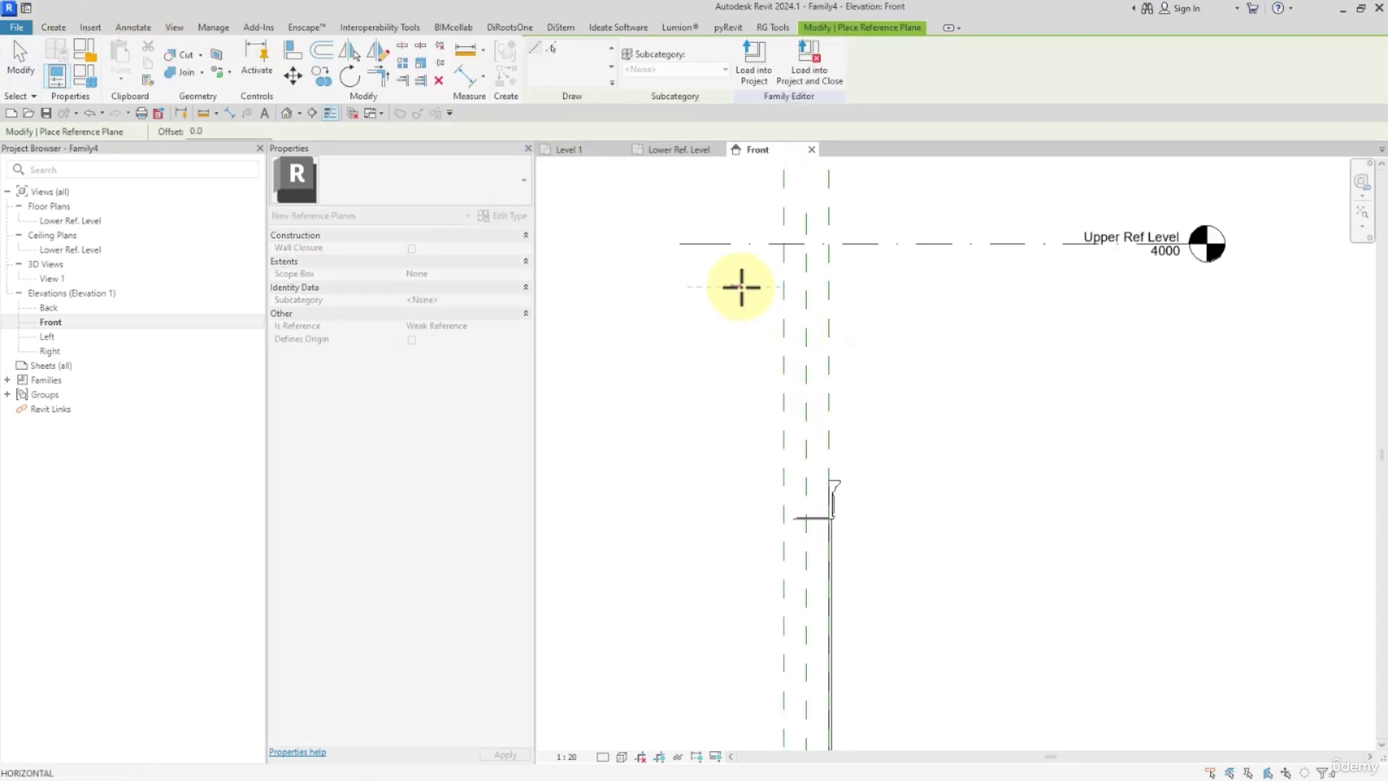
left_click(957, 286)
Measure the capital's height in the imported section with a temporary aligned dimension from its top edge to its underside.
left_click(466, 74)
scroll(827, 520, "up", 4)
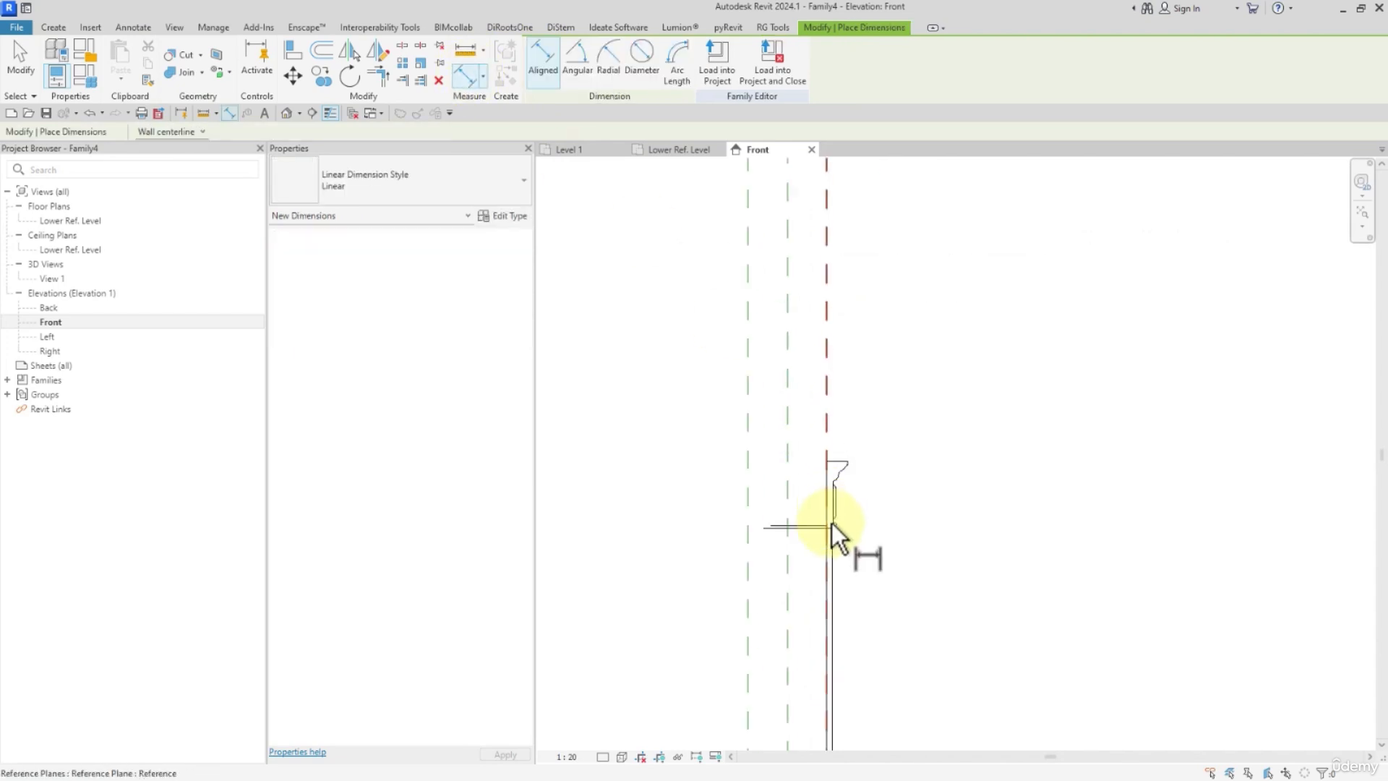
left_click(844, 408)
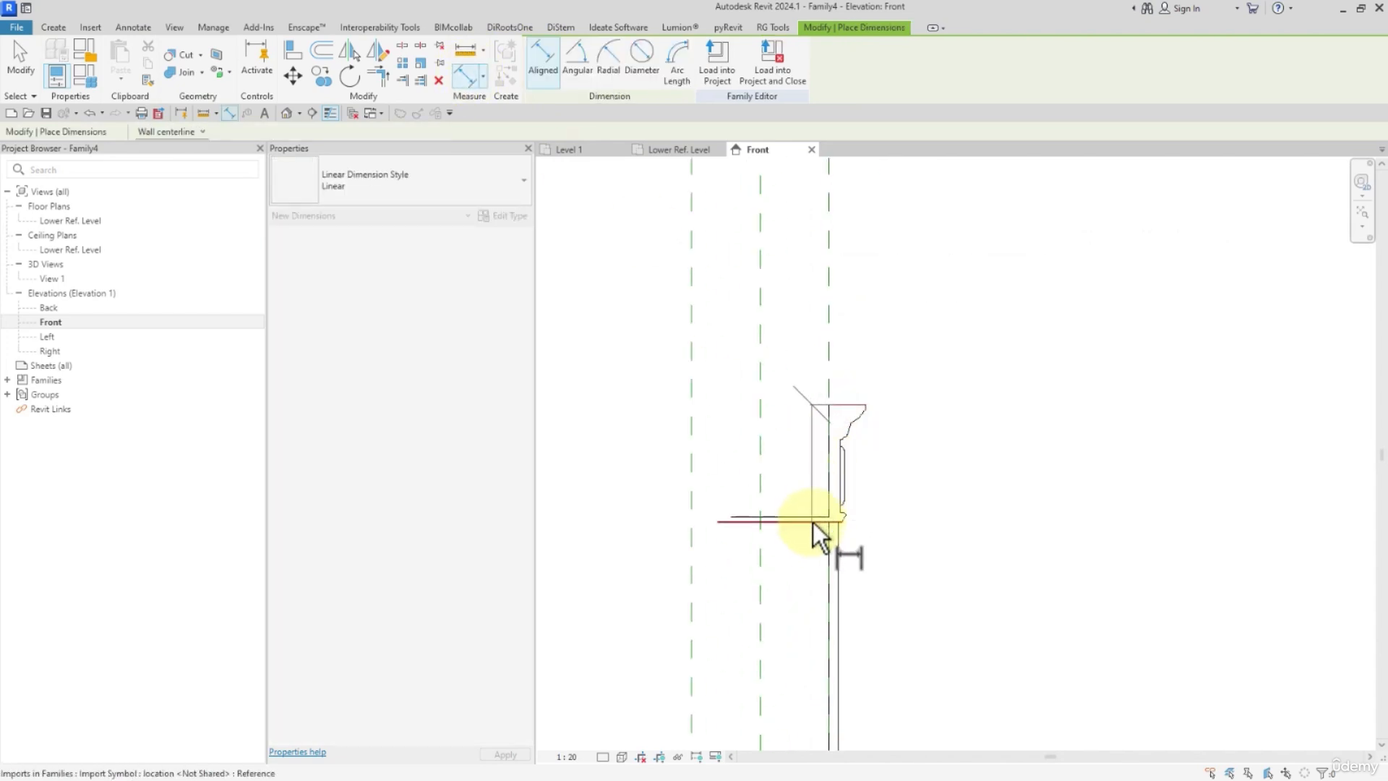
key("Escape")
key("Escape")
scroll(813, 522, "down", 2)
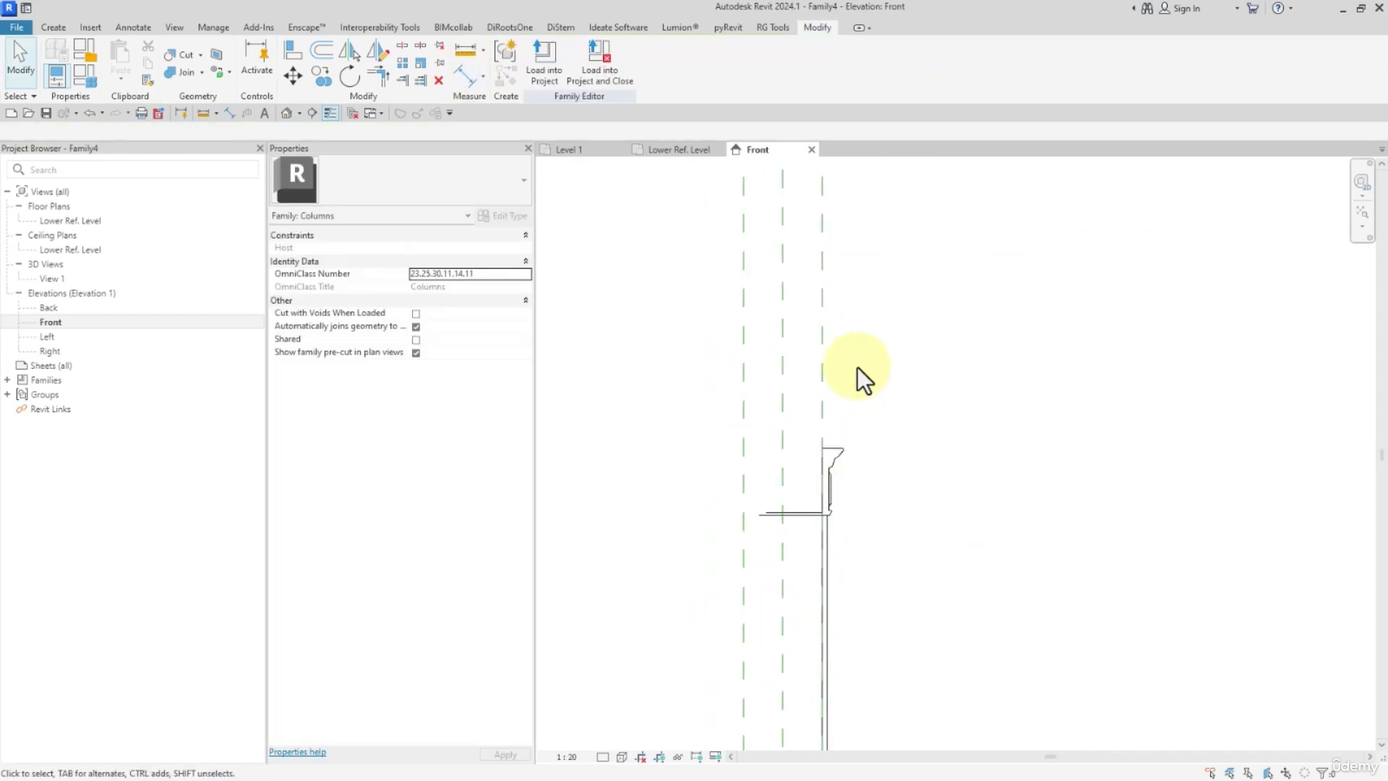
Set the upper reference plane's distance below the Upper Ref Level to 255 mm.
middle_click_drag(858, 368, 859, 487)
left_click(861, 232)
middle_click_drag(747, 248, 733, 336)
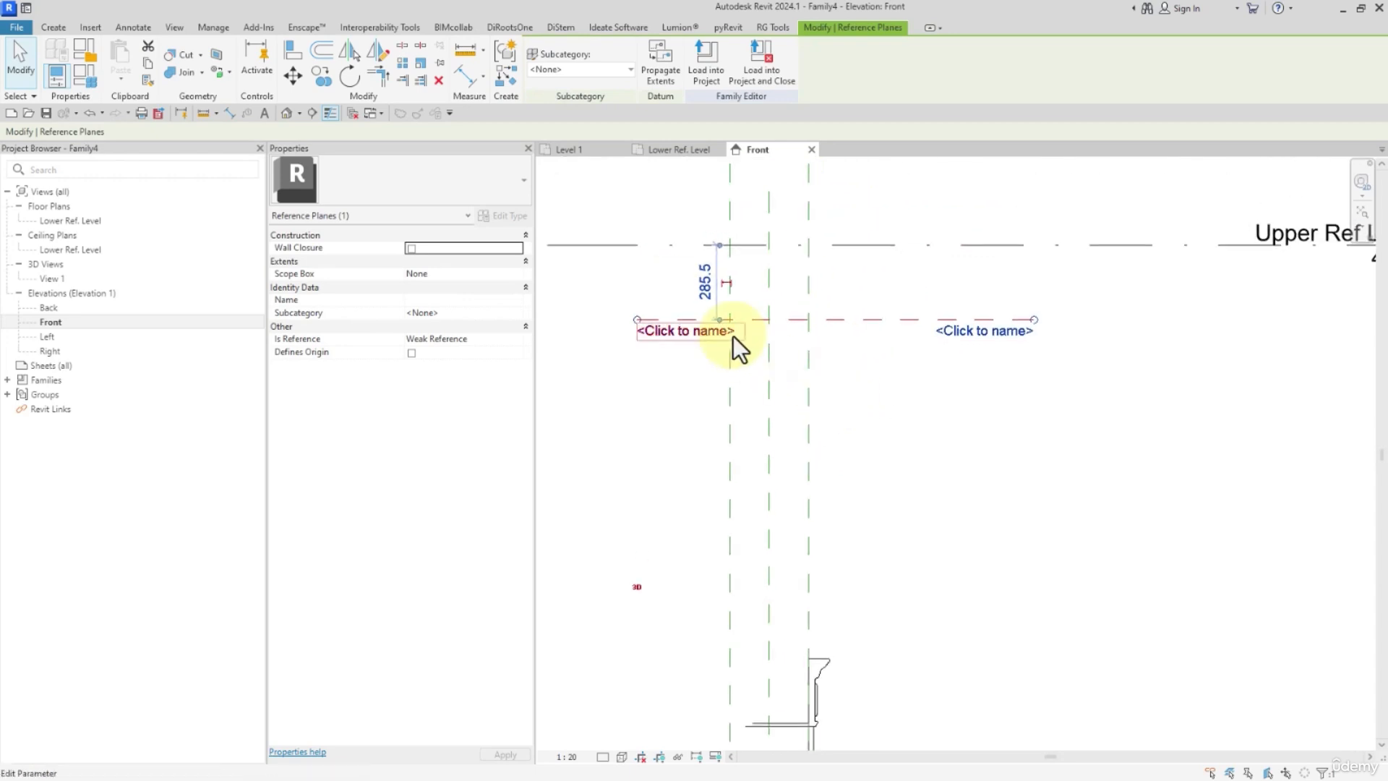
left_click(701, 301)
type("255")
key("Return")
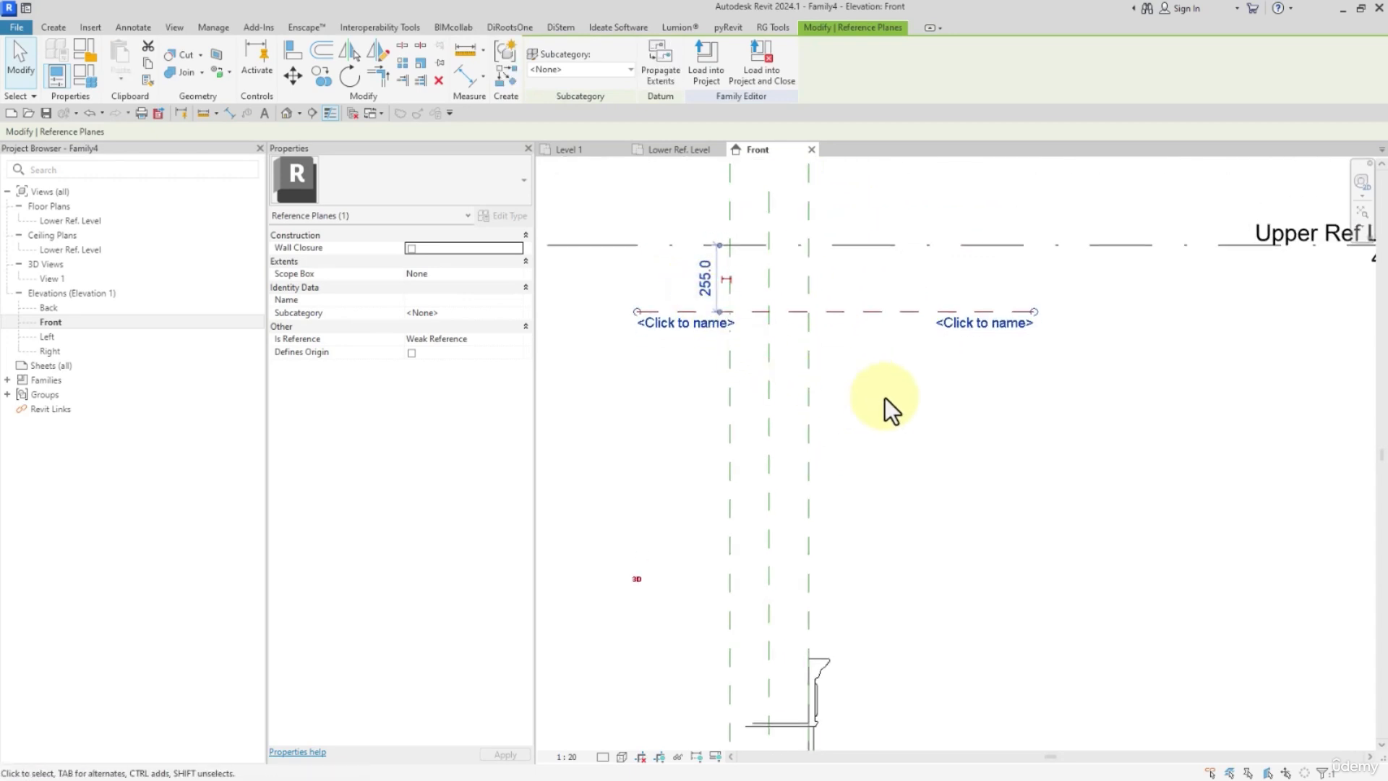
Add a permanent dimension between the upper reference plane and the Upper Ref Level, placed to the left of the column.
left_click(885, 398)
left_click(798, 311)
key("Escape")
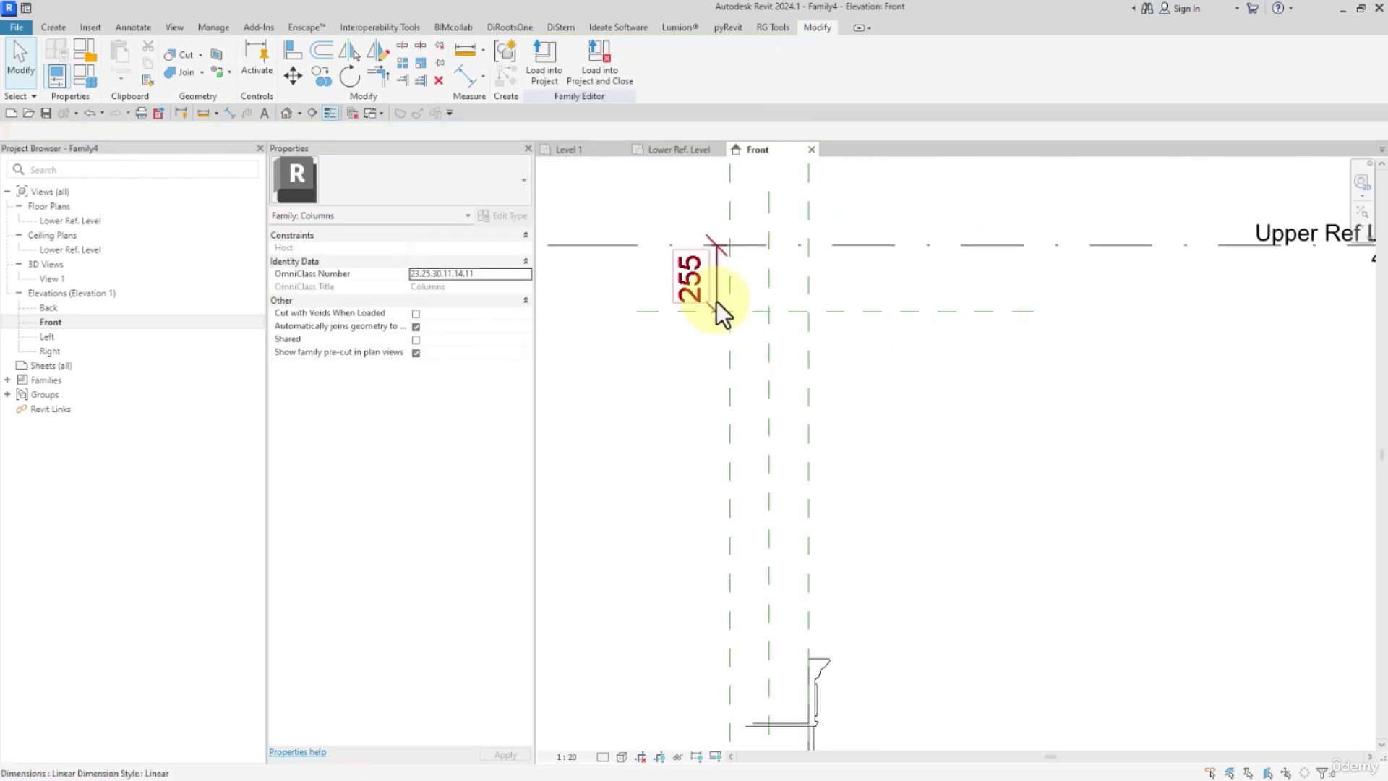
left_click_drag(717, 301, 638, 298)
key("Escape")
scroll(681, 344, "down", 3)
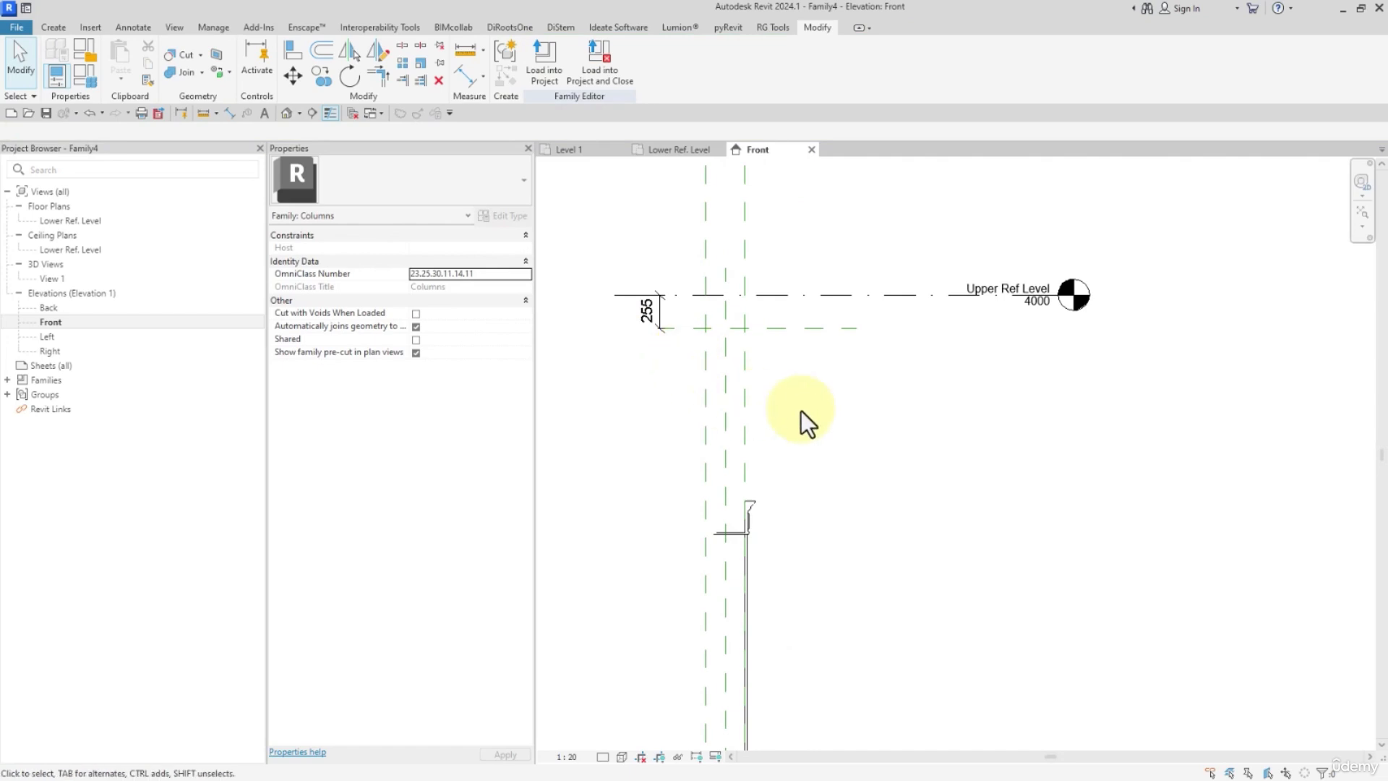
Open the base sweep's profile for editing and delete its rectangular outline.
scroll(801, 410, "down", 2)
middle_click_drag(800, 480, 752, 402)
left_click(713, 516)
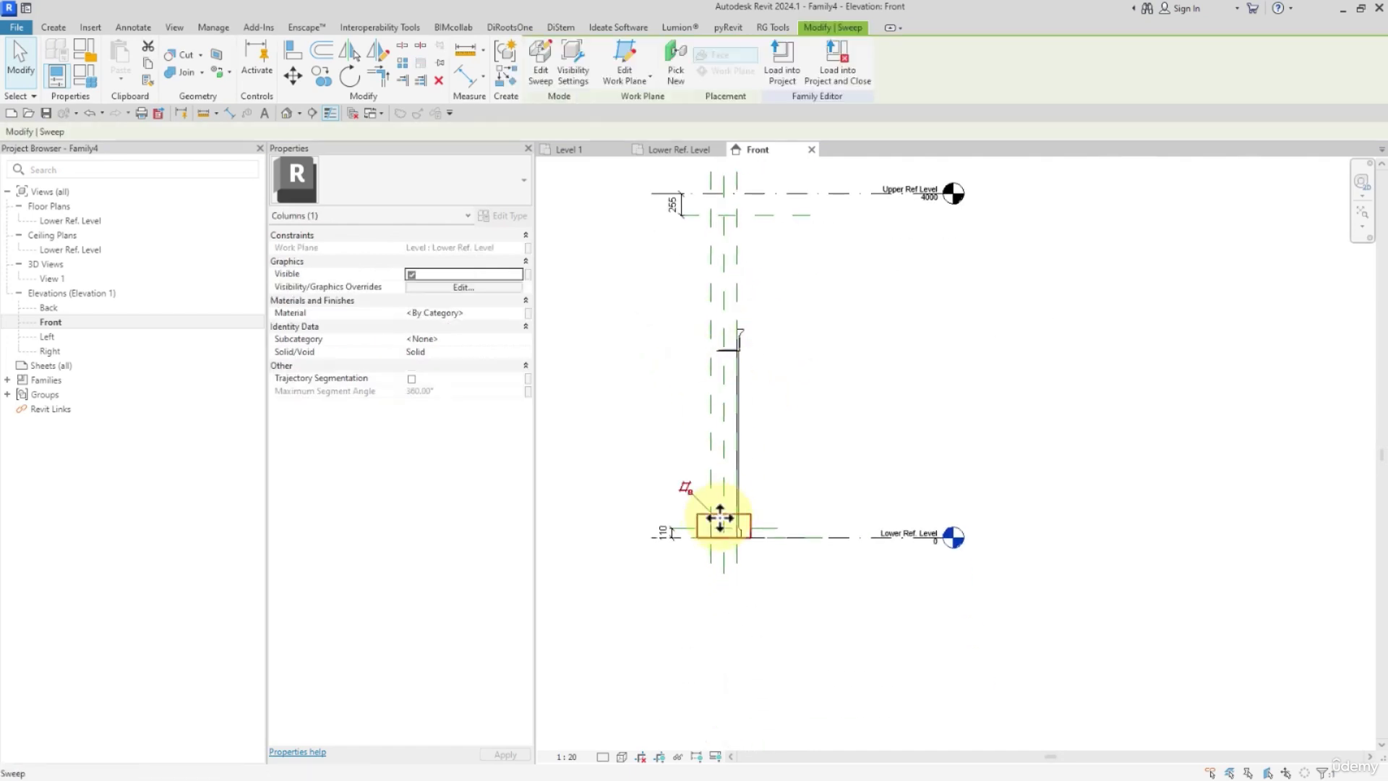
left_click(548, 62)
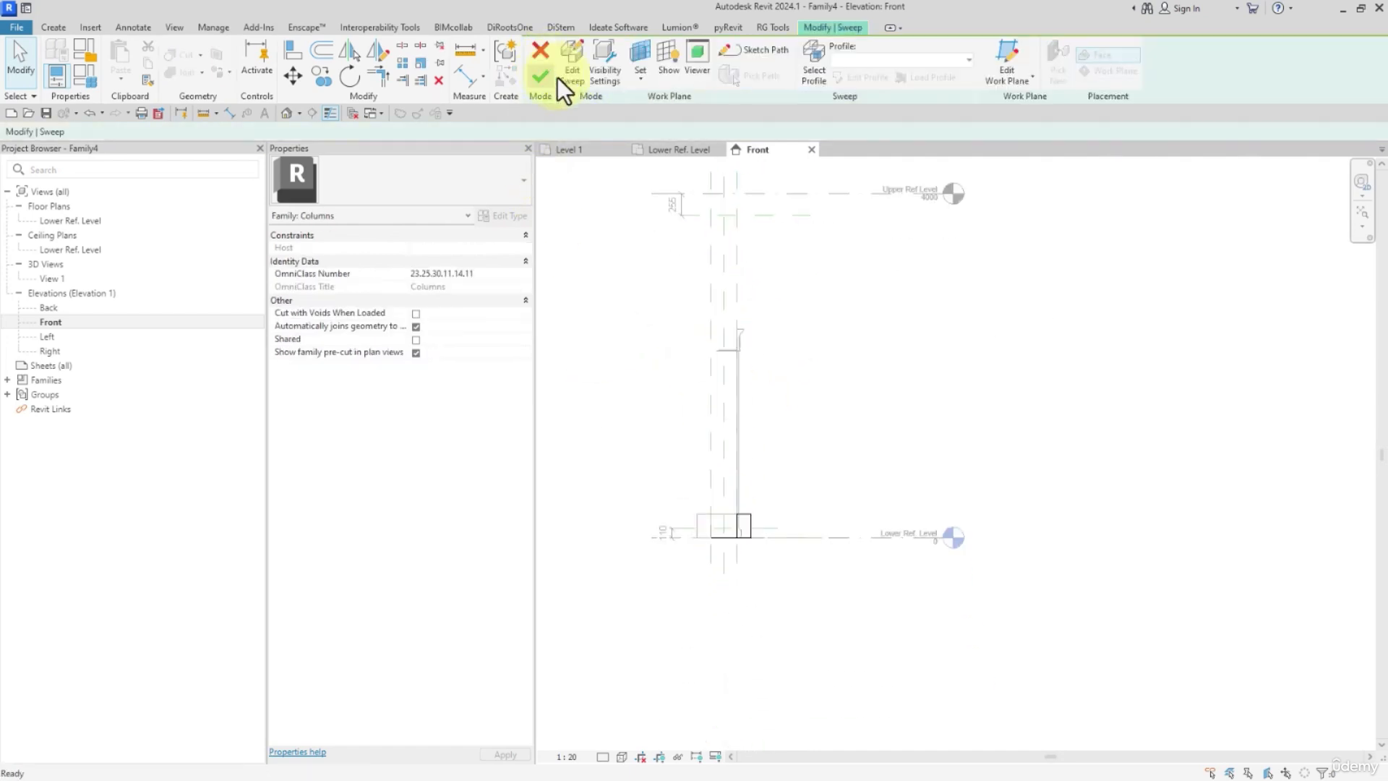
left_click(748, 75)
left_click(801, 76)
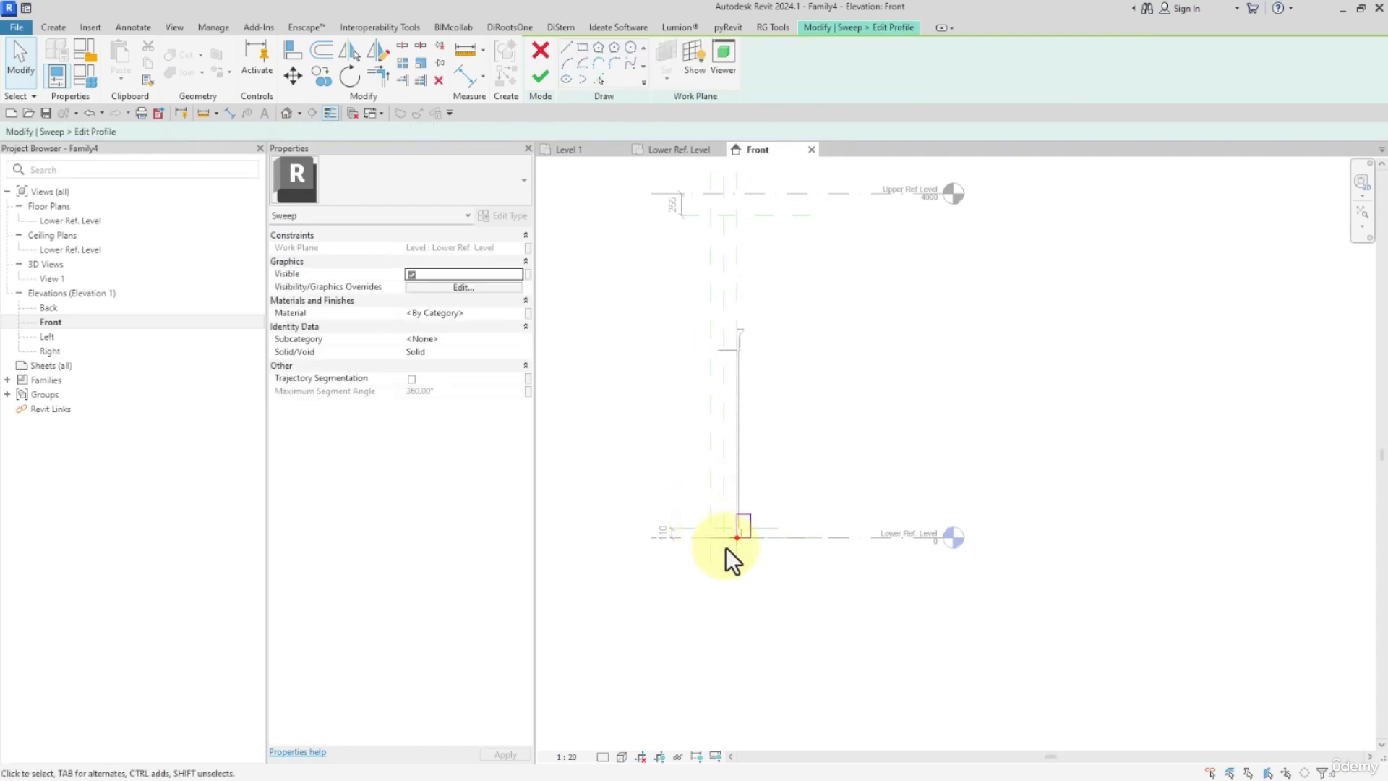
left_click_drag(774, 558, 783, 557)
key("Delete")
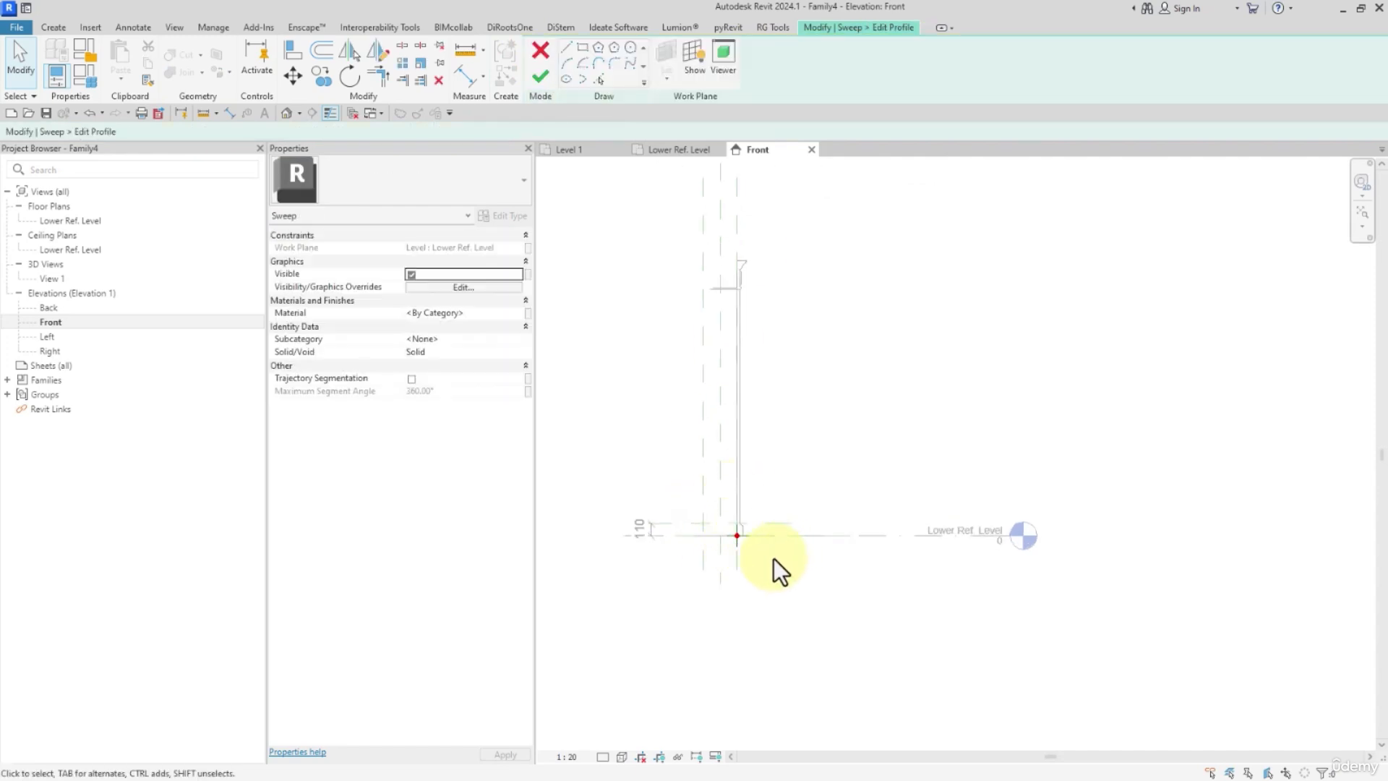
Draw a vertical 110 mm profile line from the sweep path's origin up to the base moulding's reference plane.
left_click(564, 50)
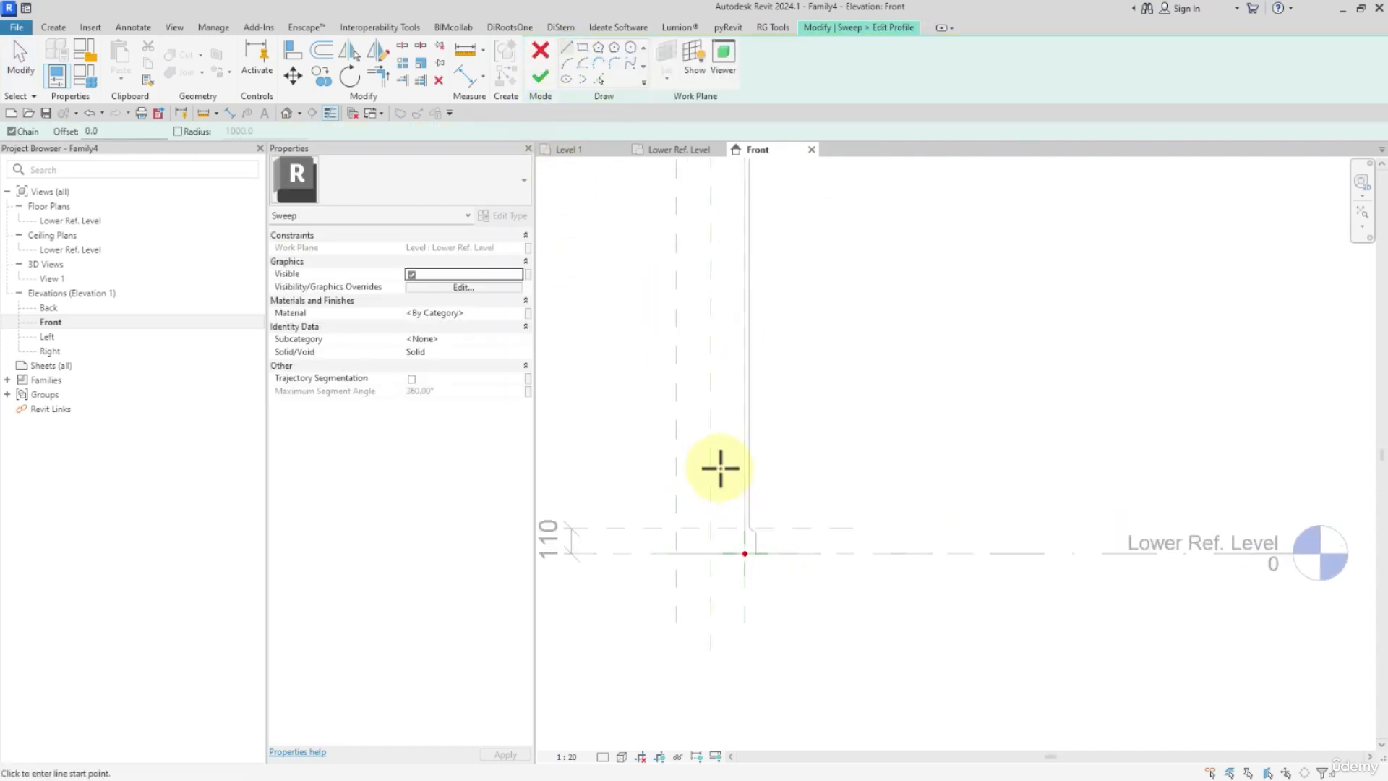
scroll(750, 557, "up", 3)
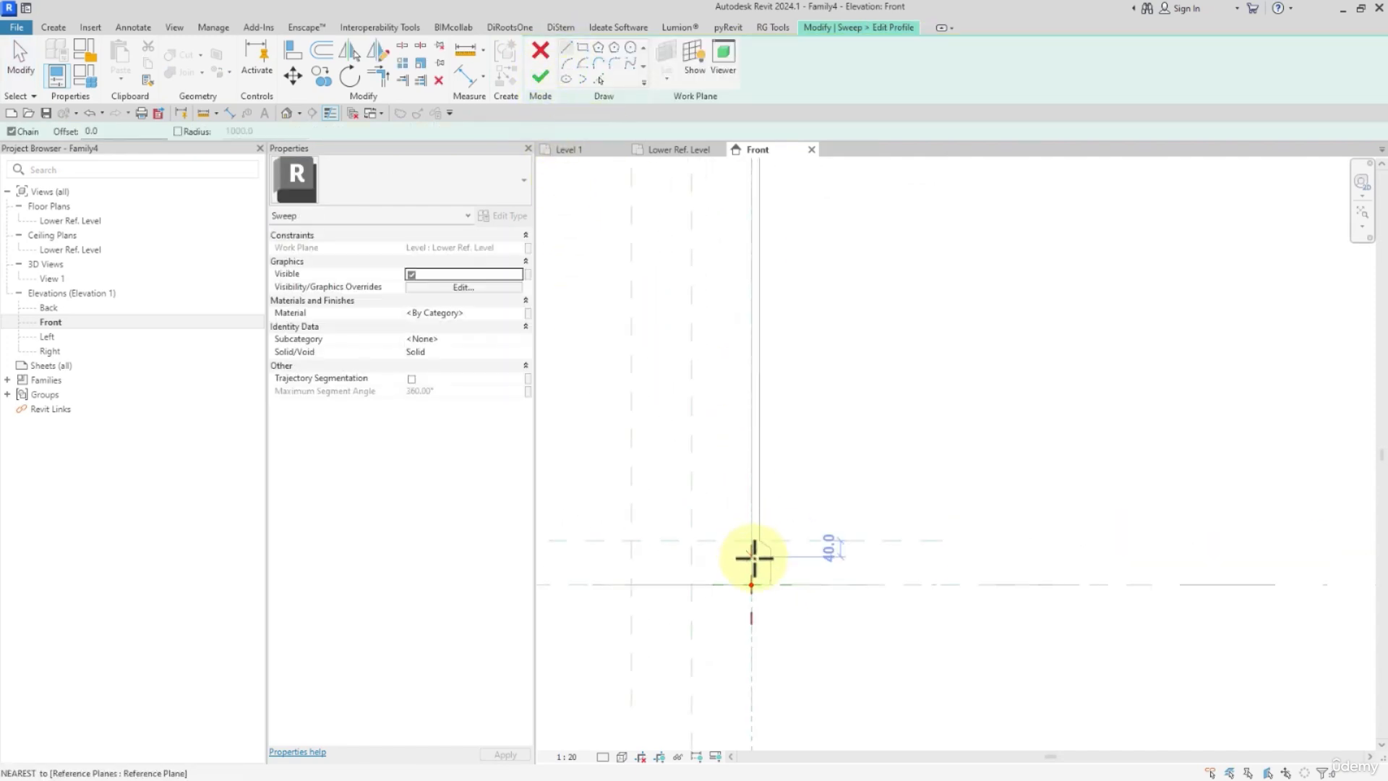
left_click(738, 590)
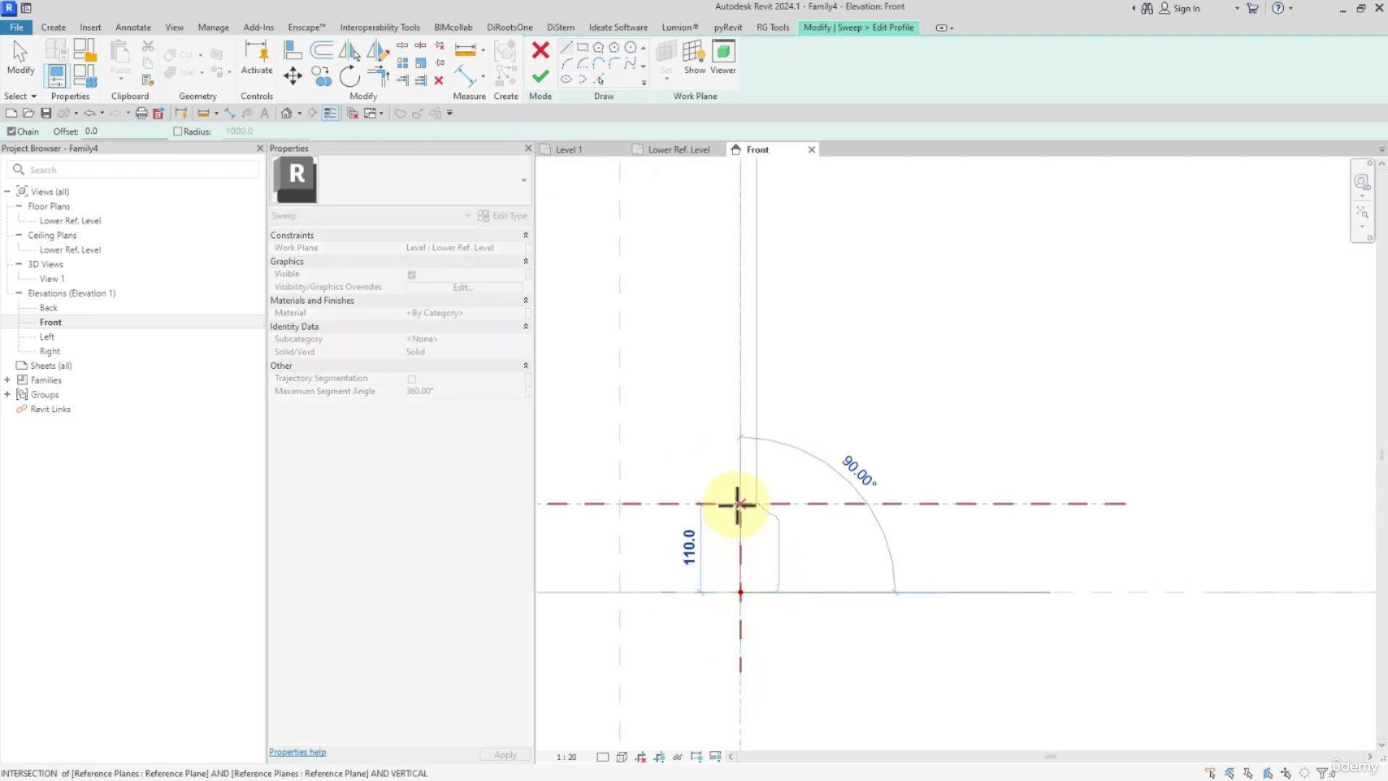
left_click(737, 505)
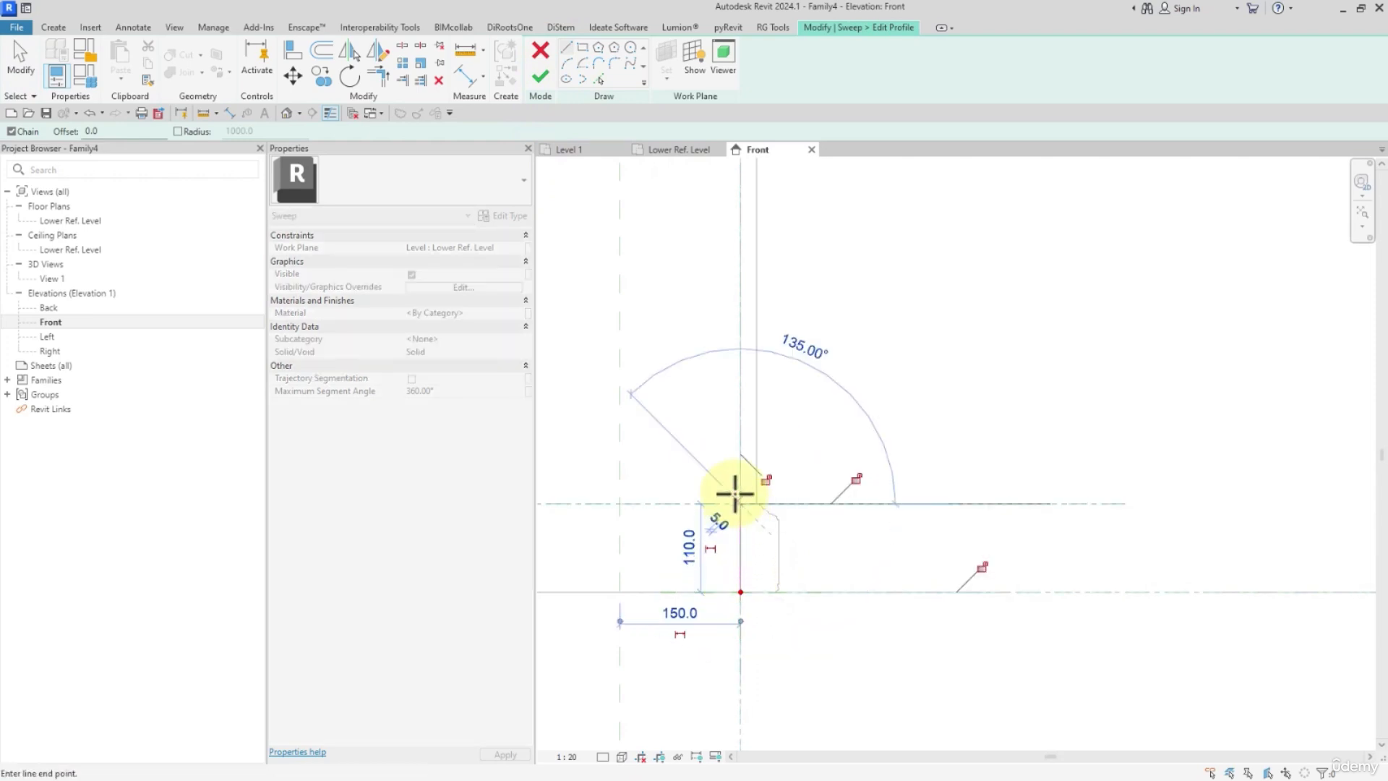
right_click(739, 486)
left_click(759, 498)
scroll(757, 575, "up", 4)
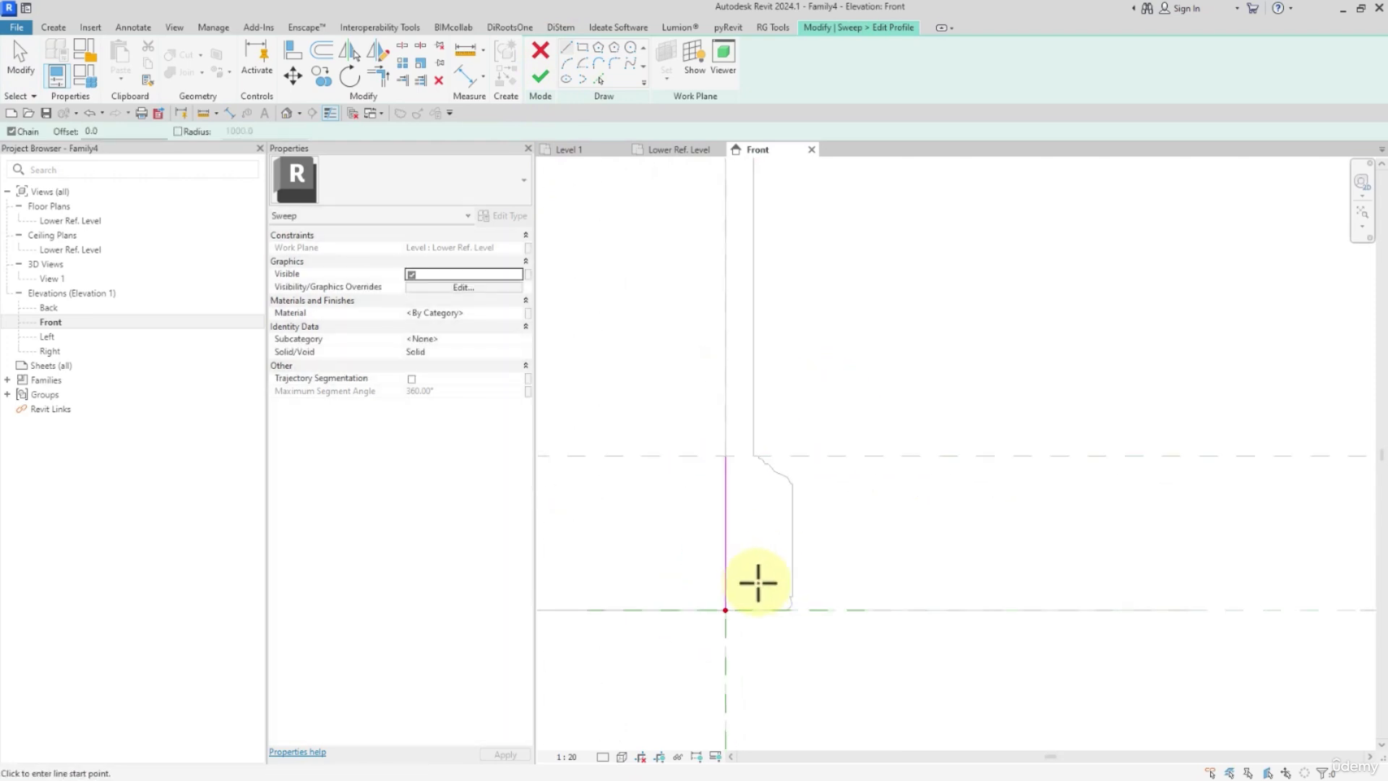
Trace the imported base section's vertical face, the small ledge and bead beneath it, and the Lower Ref. Level line with Pick Lines.
left_click(719, 610)
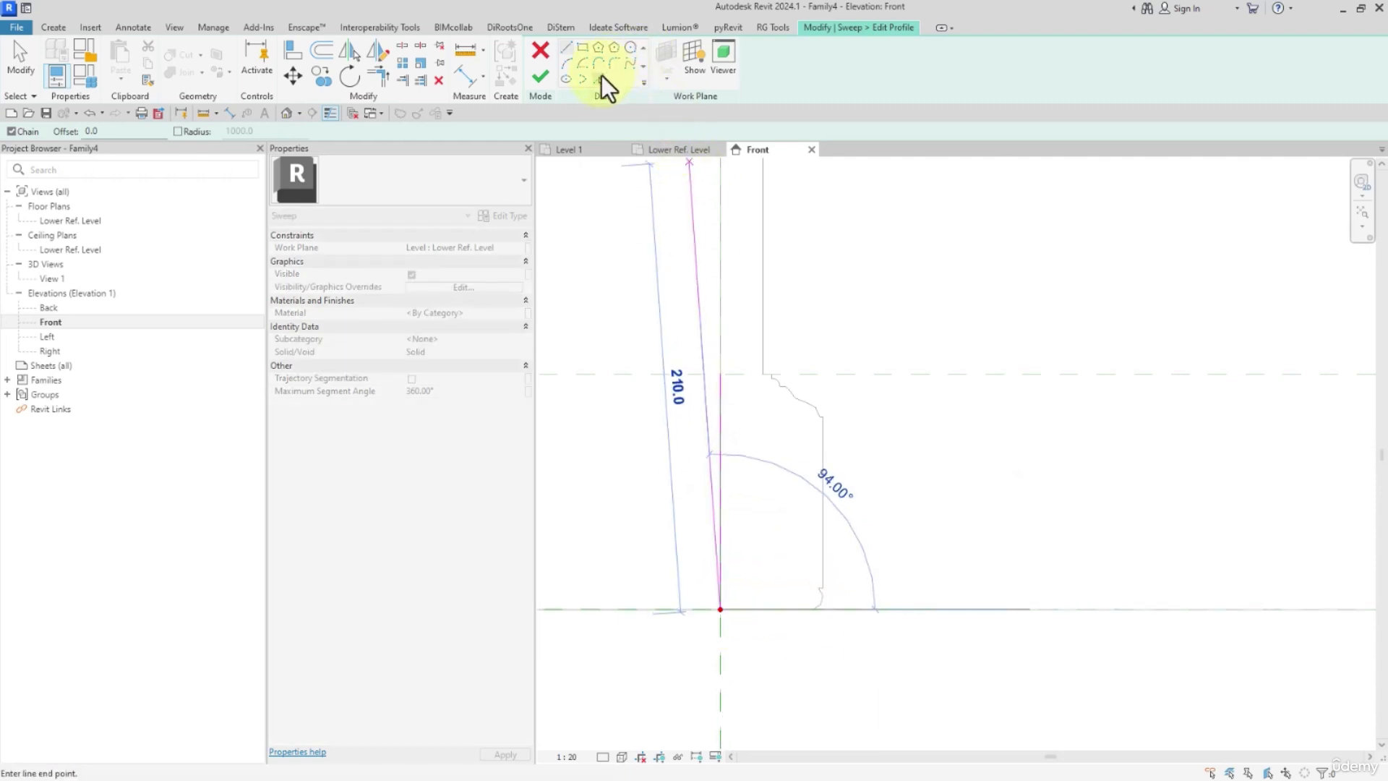
left_click(600, 77)
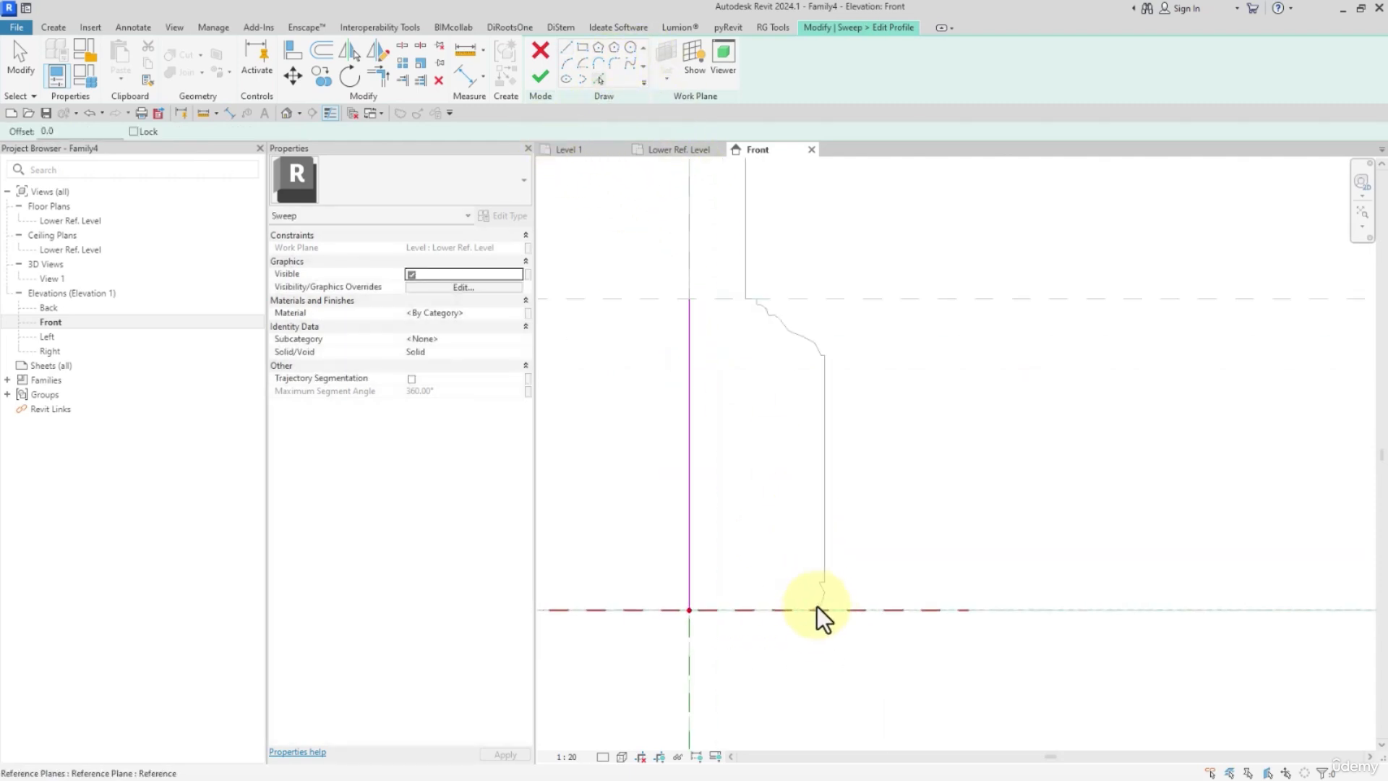
left_click(823, 567)
scroll(822, 600, "up", 3)
scroll(821, 579, "up", 3)
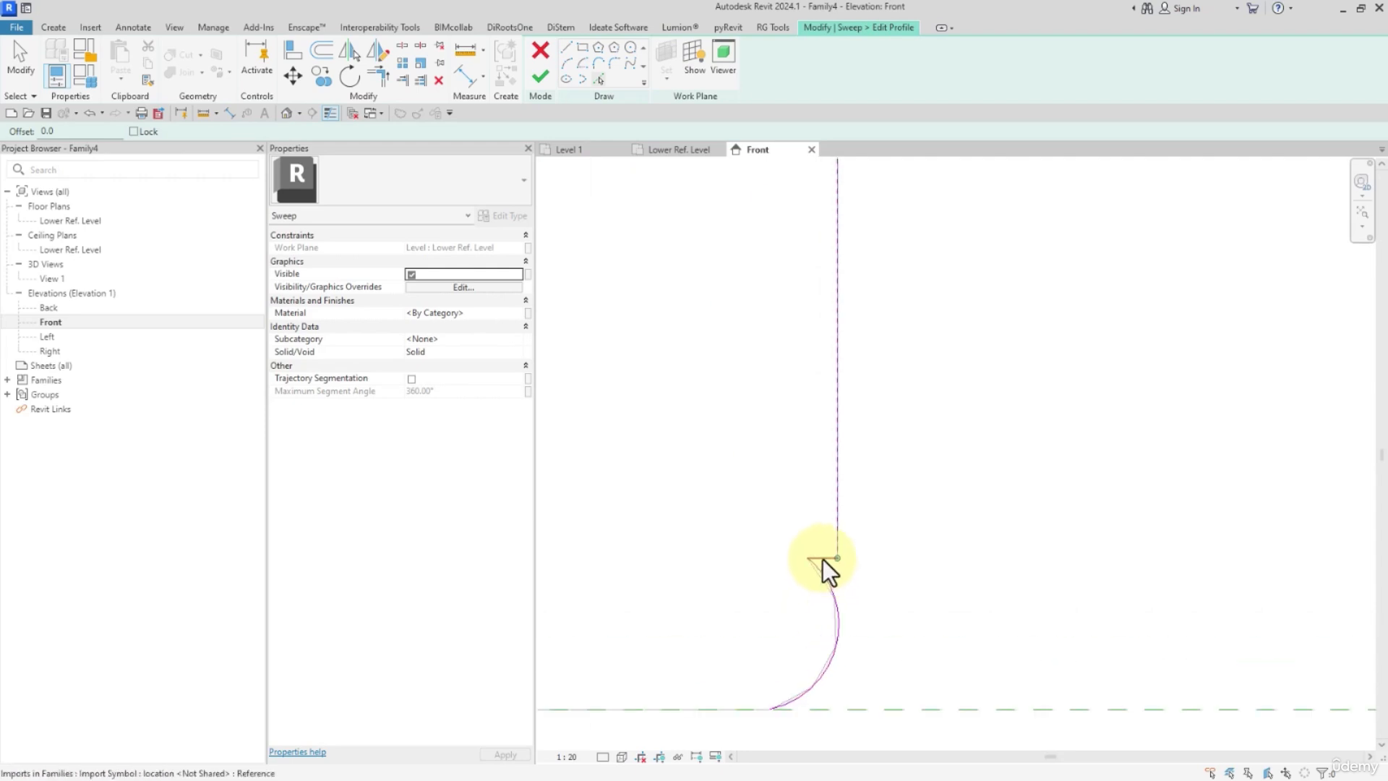
left_click(822, 559)
scroll(809, 499, "down", 3)
left_click(732, 604)
Trace the imported base section's curved upper moulding and its stepped edge up to the reference plane with Pick Lines.
scroll(730, 611, "down", 3)
middle_click_drag(768, 354, 815, 472)
scroll(817, 471, "up", 5)
left_click(808, 411)
left_click(781, 359)
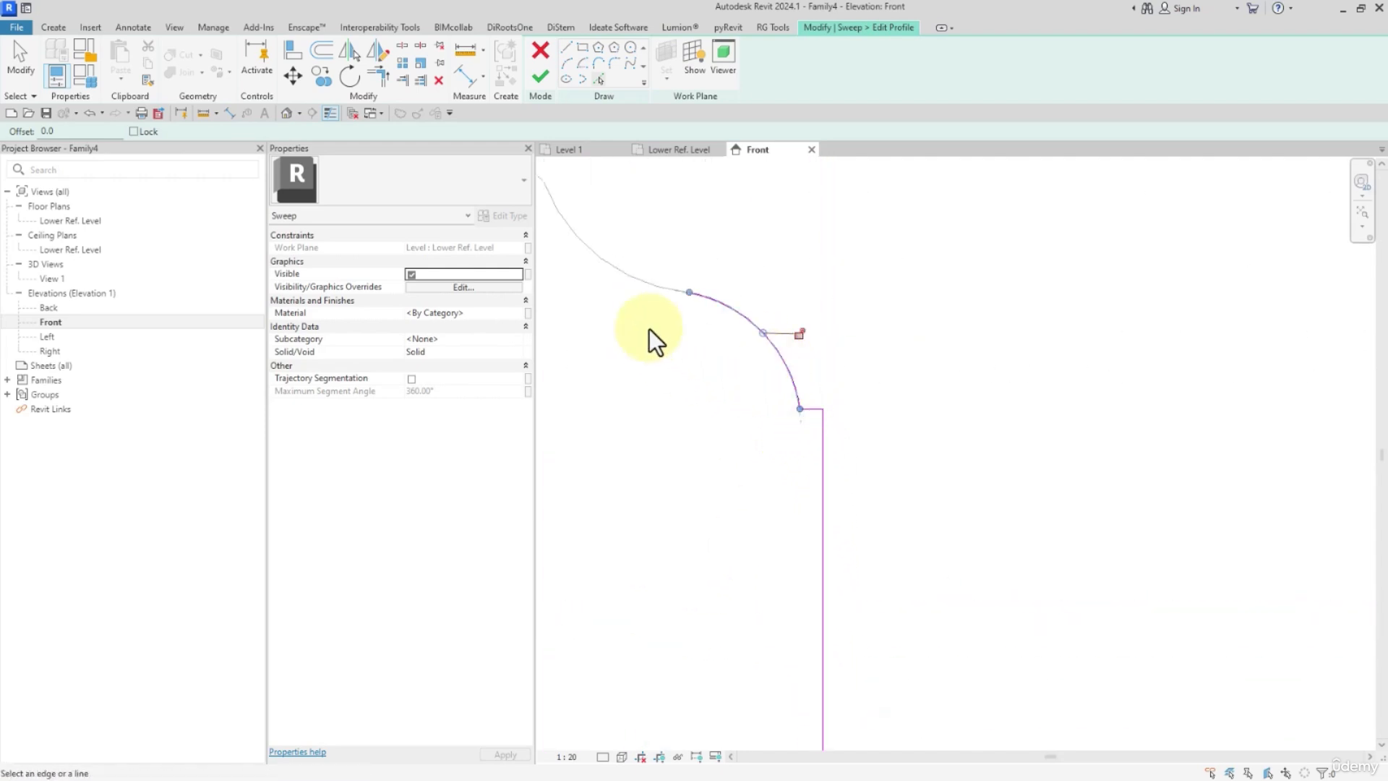
middle_click_drag(649, 328, 809, 480)
left_click(817, 439)
middle_click_drag(672, 372, 785, 465)
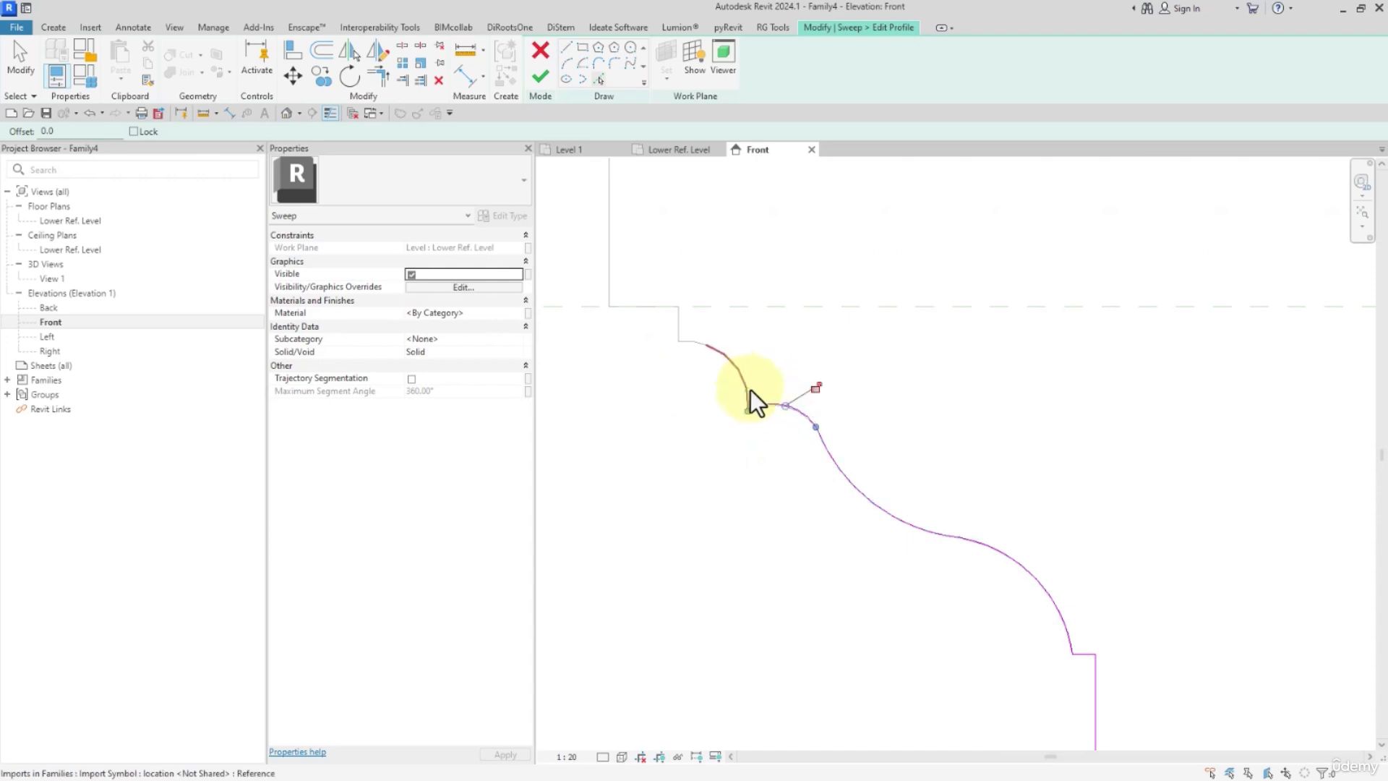
left_click(677, 325)
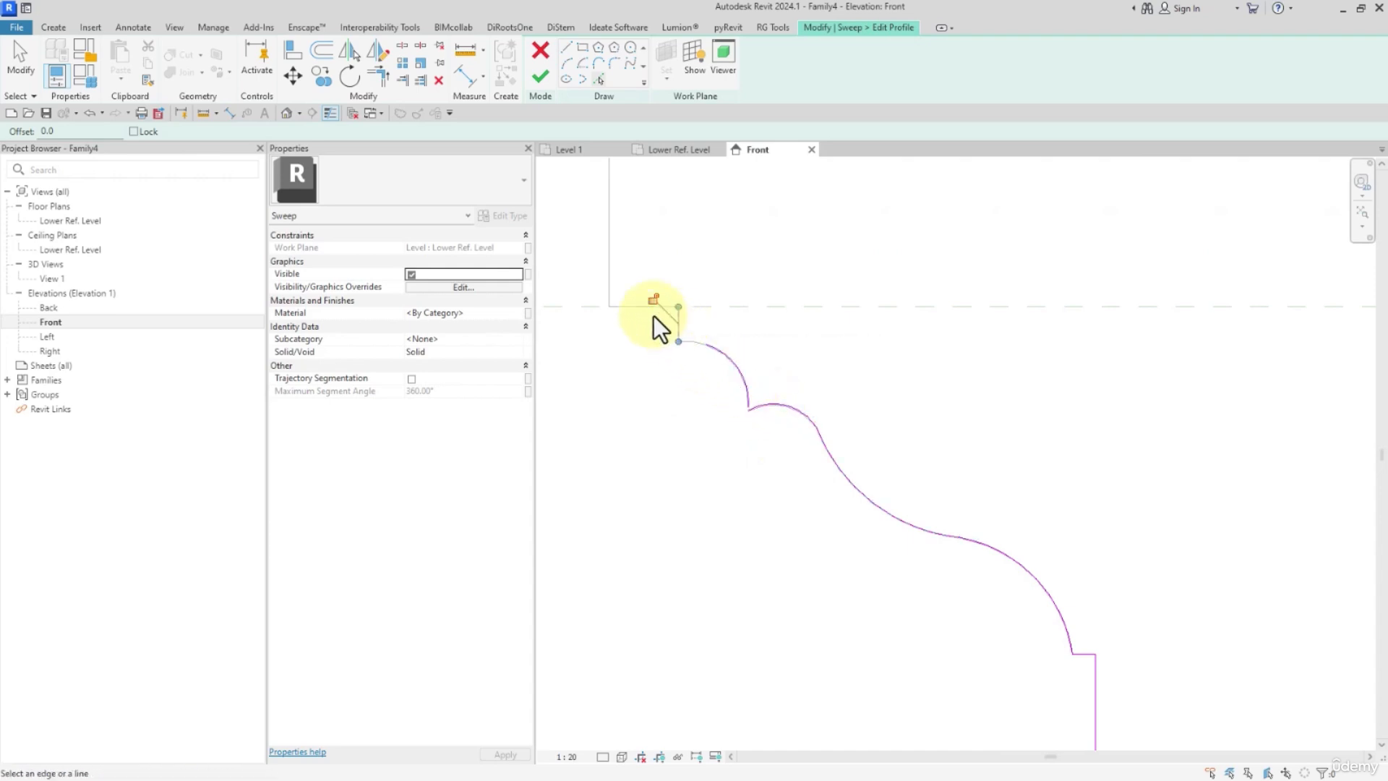
scroll(647, 353, "down", 2)
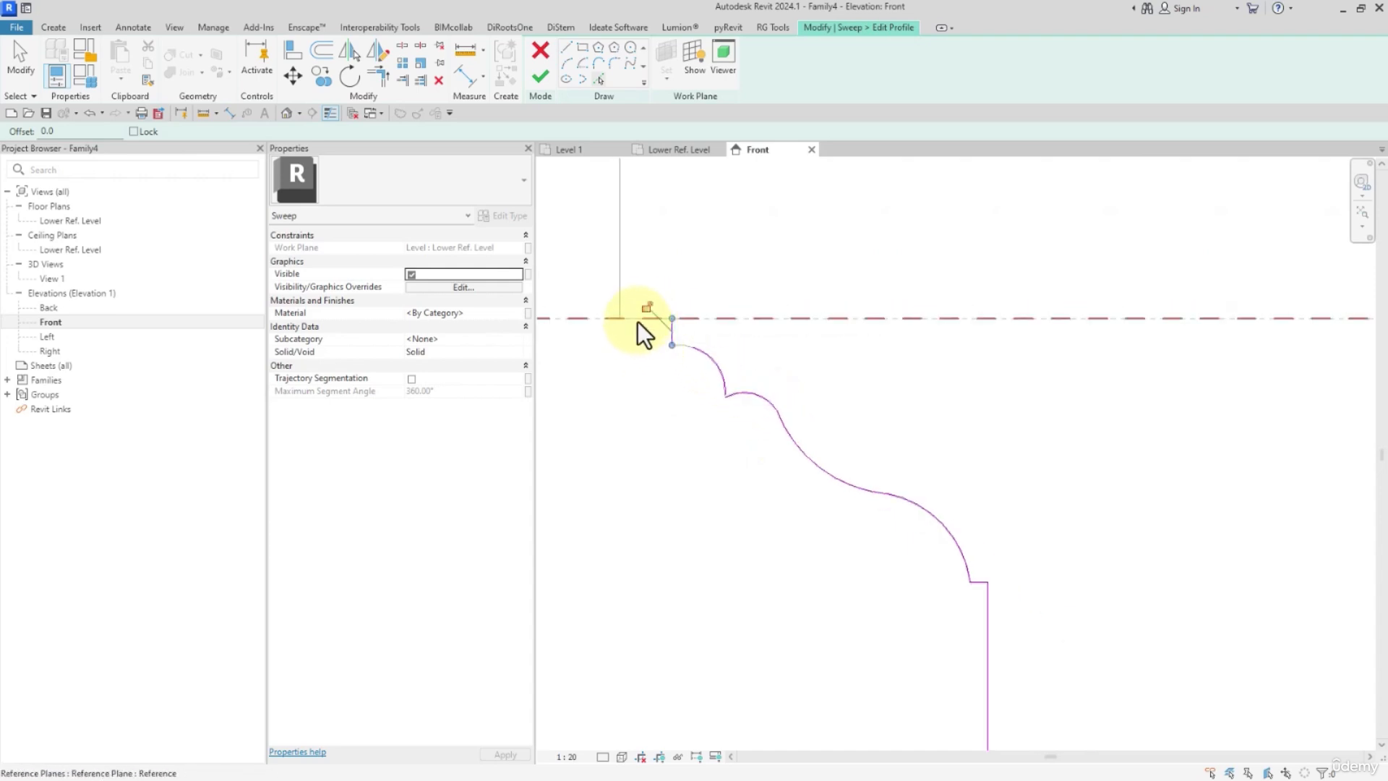
left_click(626, 321)
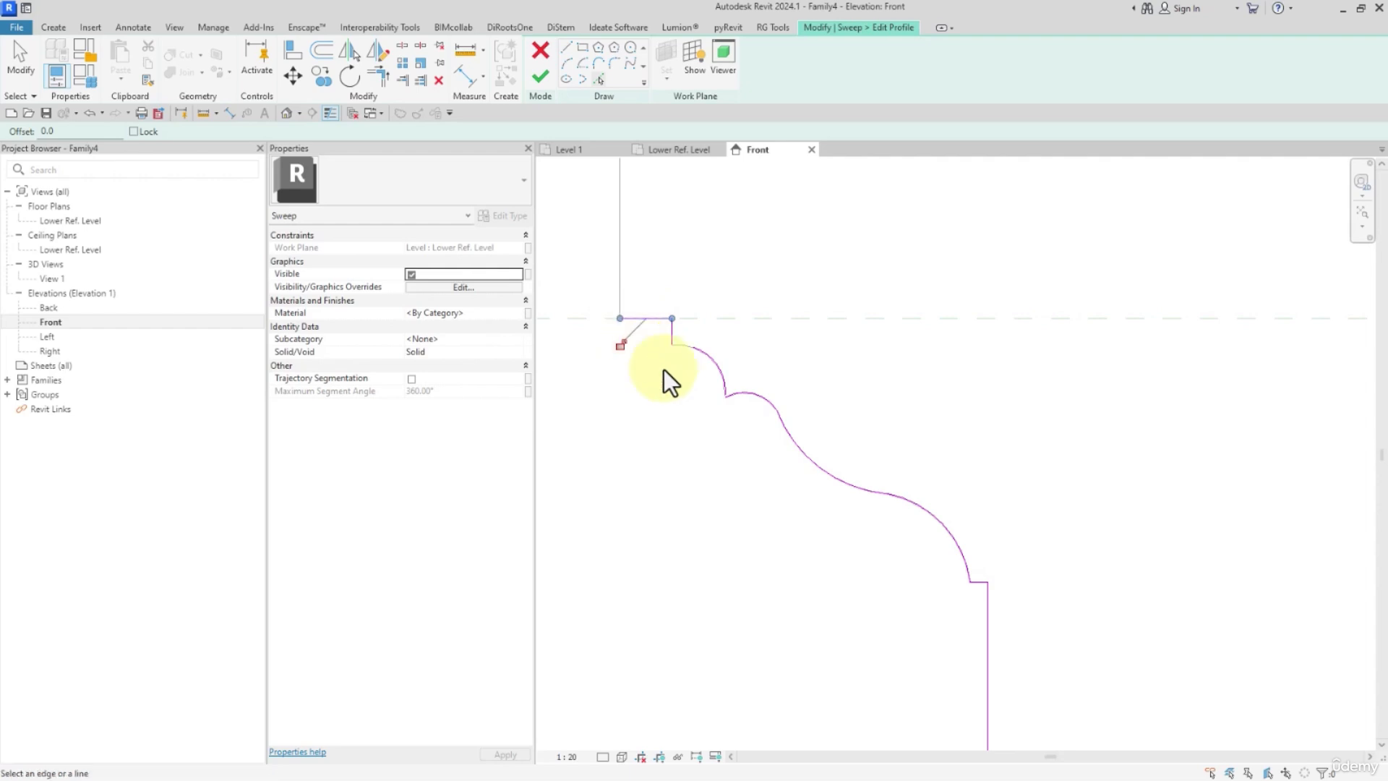
Trim the profile's bottom line to corners with the bead arc and the inner vertical line.
scroll(664, 370, "down", 2)
key("t")
key("r")
scroll(666, 367, "down", 1)
scroll(686, 372, "up", 2)
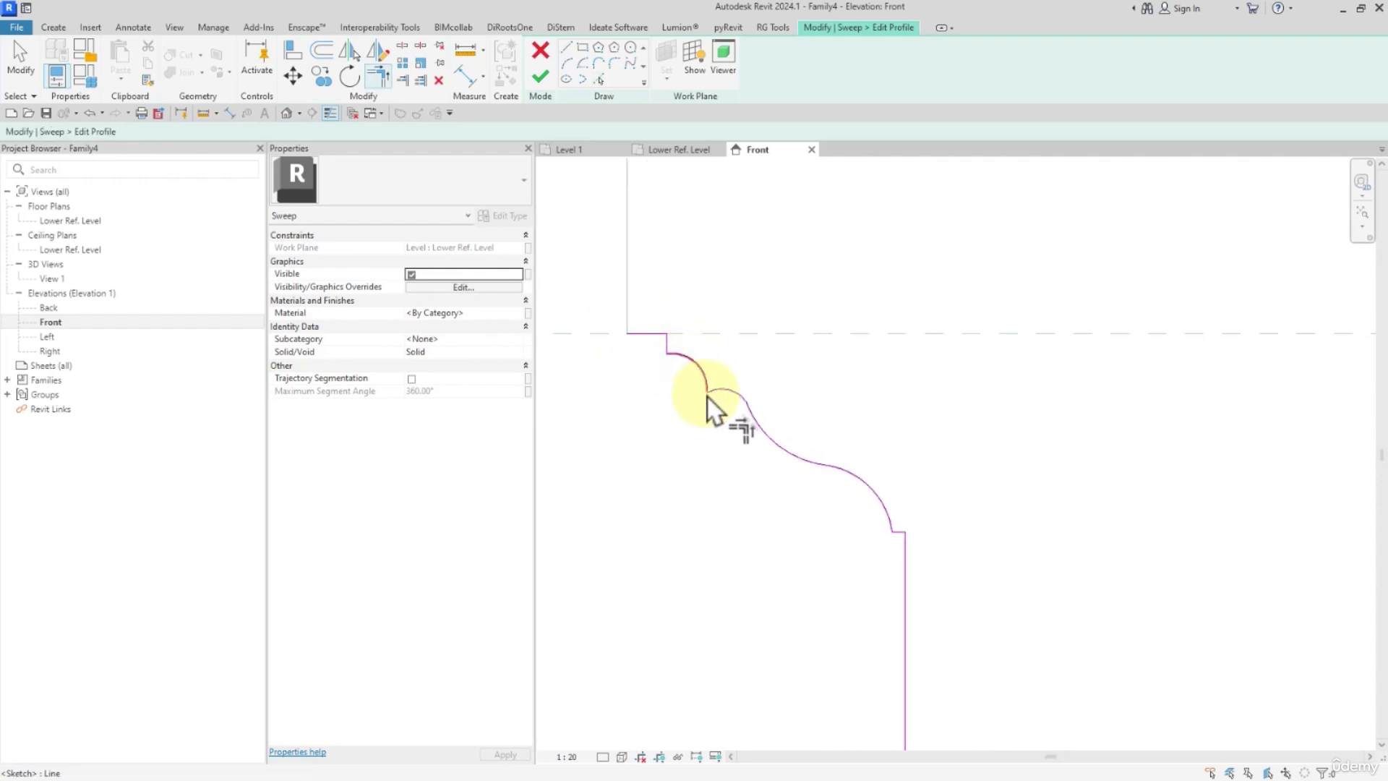
scroll(844, 557, "down", 2)
scroll(871, 550, "up", 4)
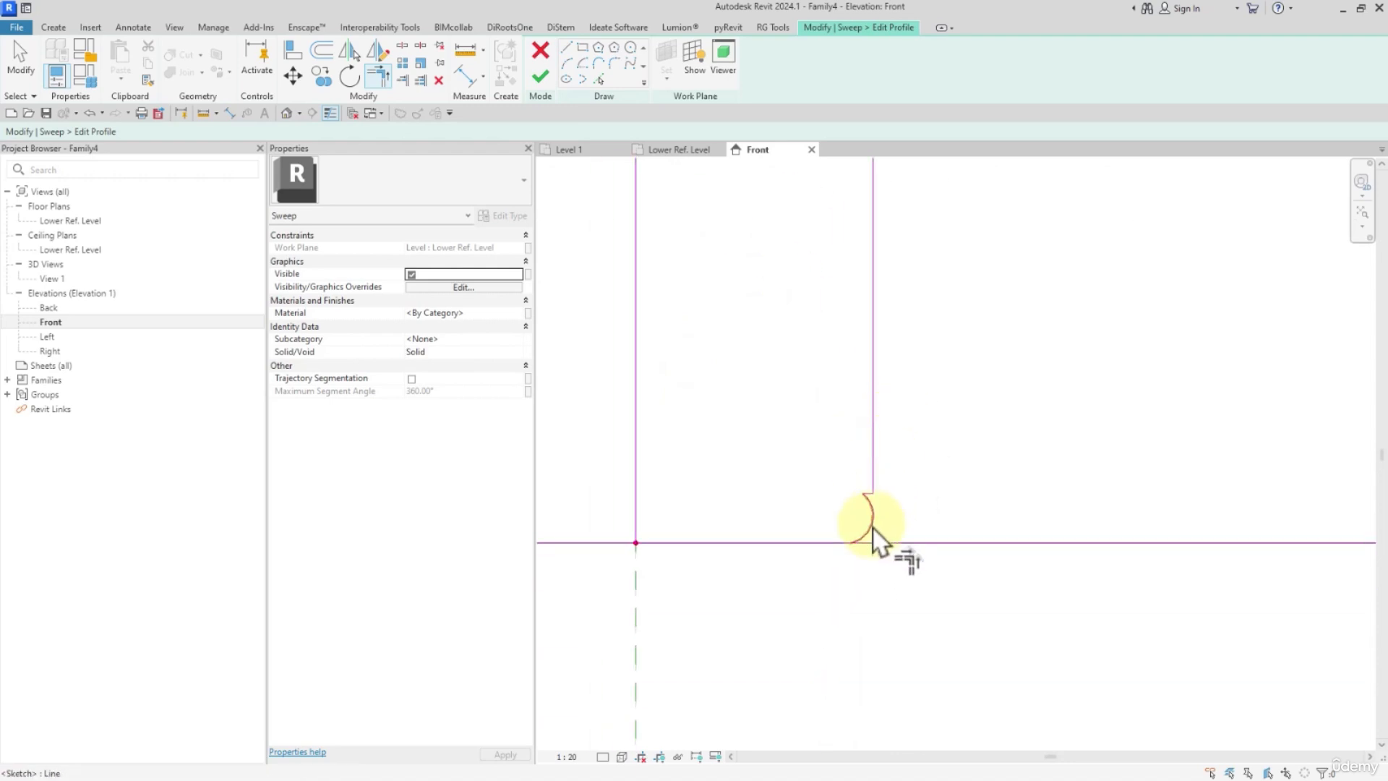
left_click(866, 538)
left_click(784, 547)
left_click(766, 547)
left_click(561, 516)
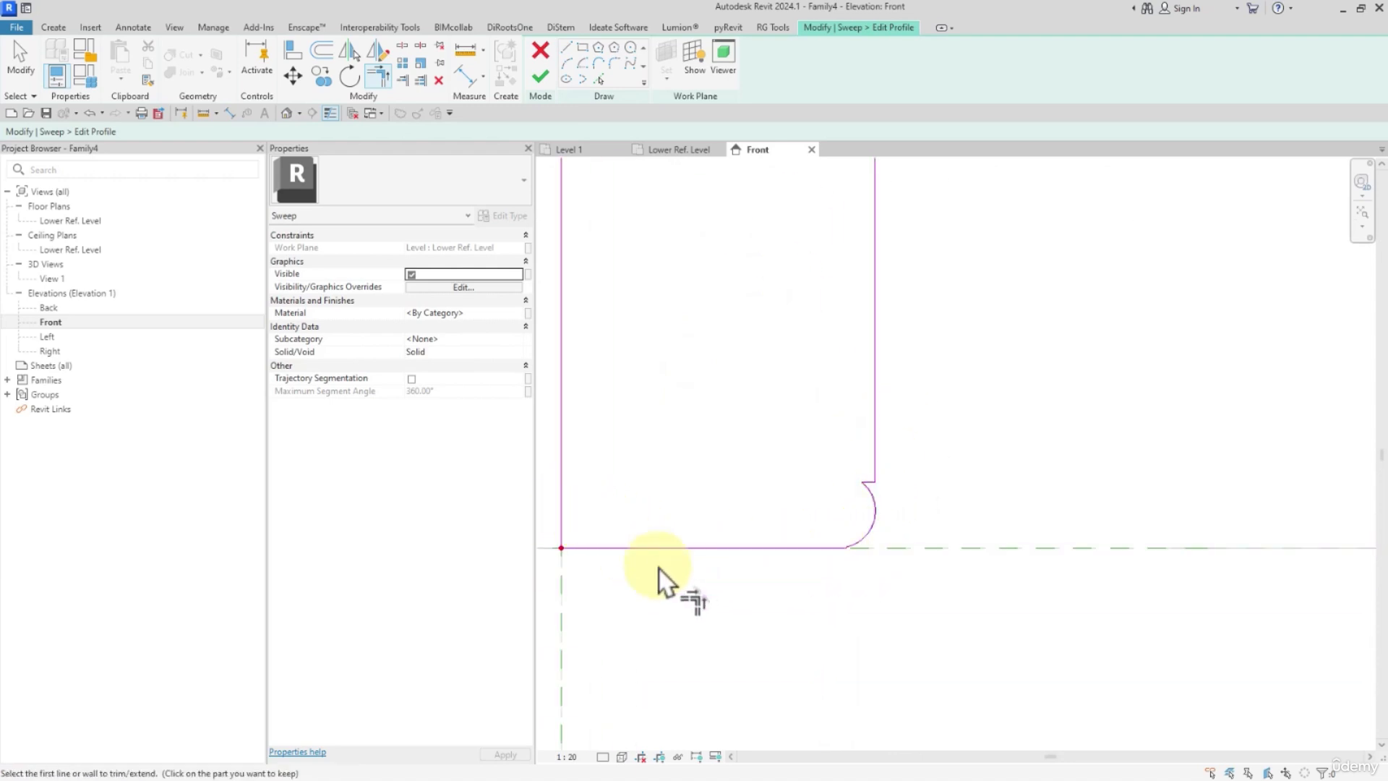
Extend the moulding's top line to a corner with the inner vertical line, closing the profile.
scroll(659, 560, "down", 3)
mouse_move(699, 410)
middle_mouse_down()
mouse_move(746, 551)
mouse_move(741, 532)
middle_mouse_up()
scroll(711, 396, "up", 2)
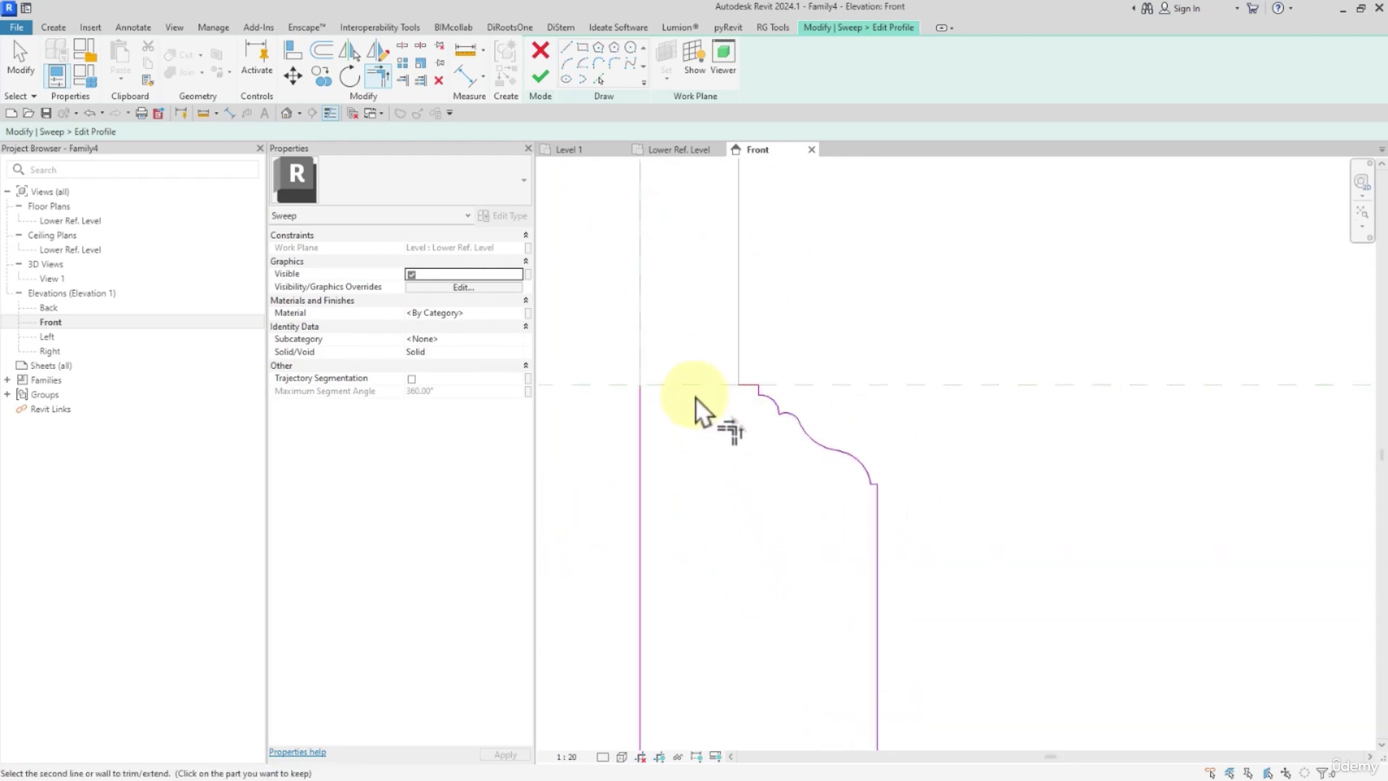
scroll(652, 423, "down", 2)
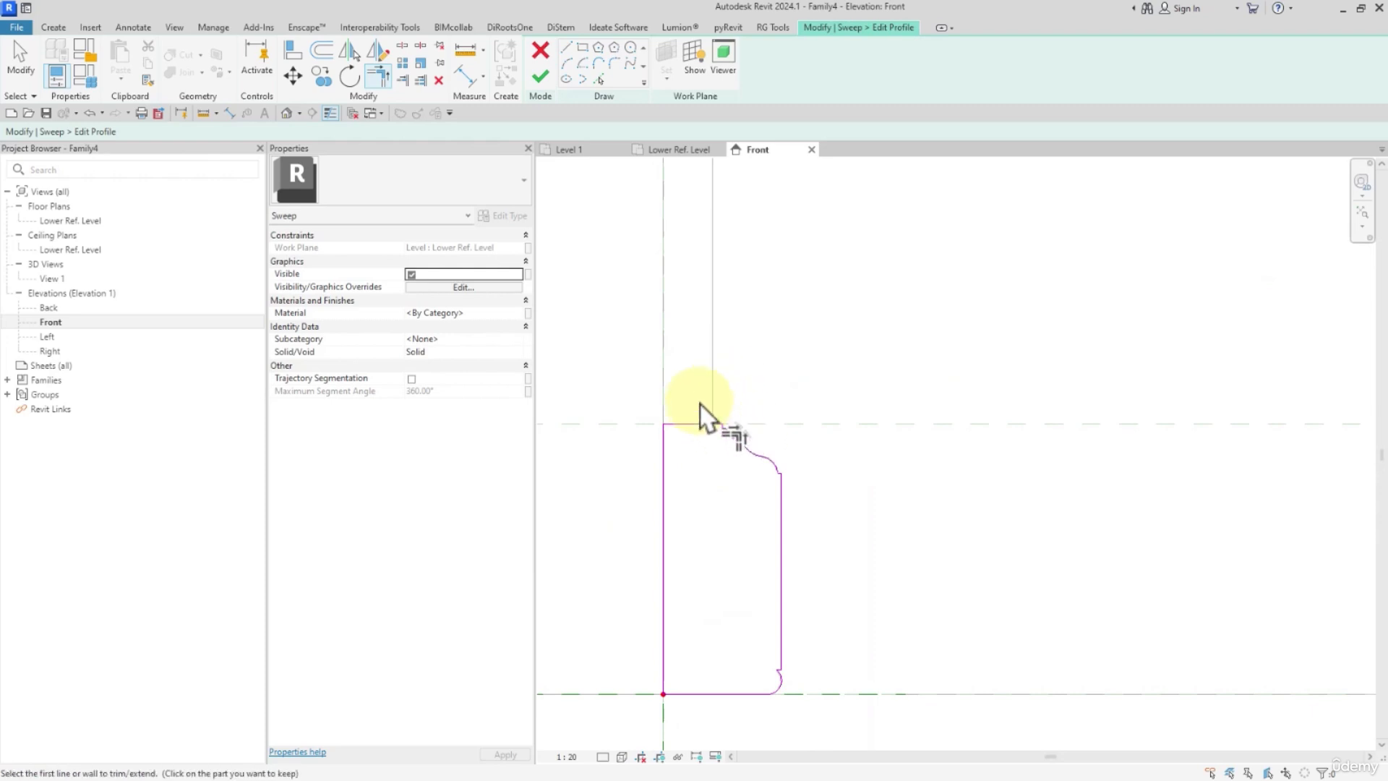
Finish the traced profile and the base sweep, and deselect the sweep.
scroll(737, 366, "down", 4)
middle_click_drag(759, 366, 793, 377)
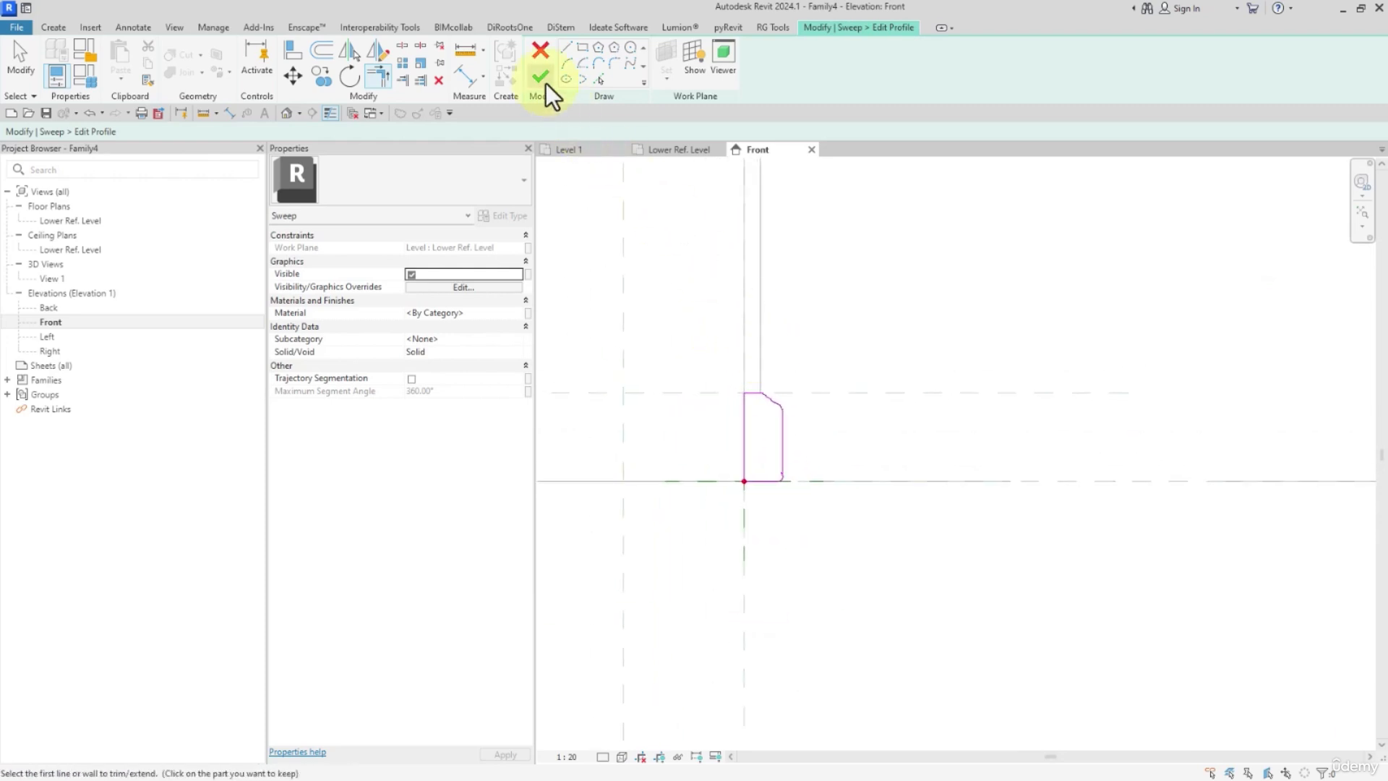
left_click(541, 77)
left_click(540, 77)
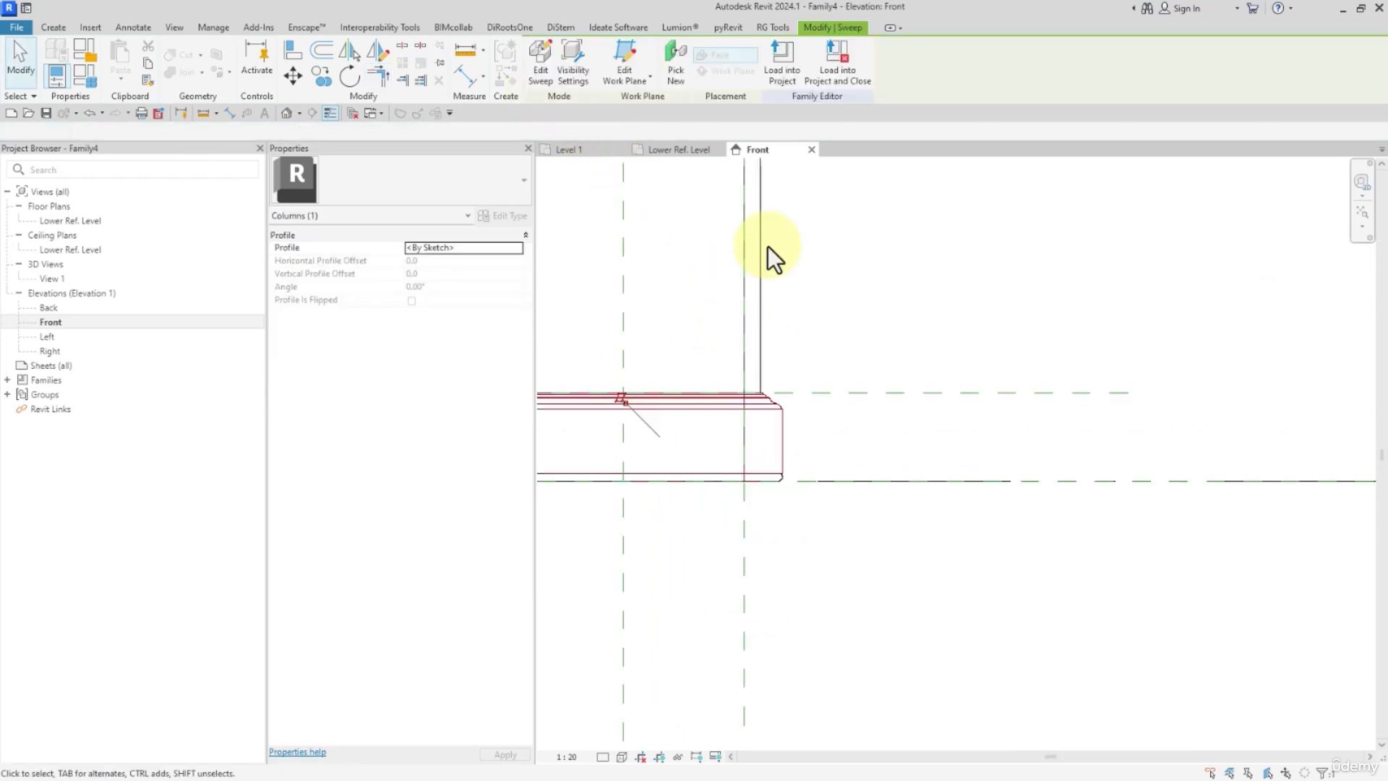
left_click(895, 288)
scroll(894, 288, "down", 3)
middle_click_drag(908, 317, 912, 448)
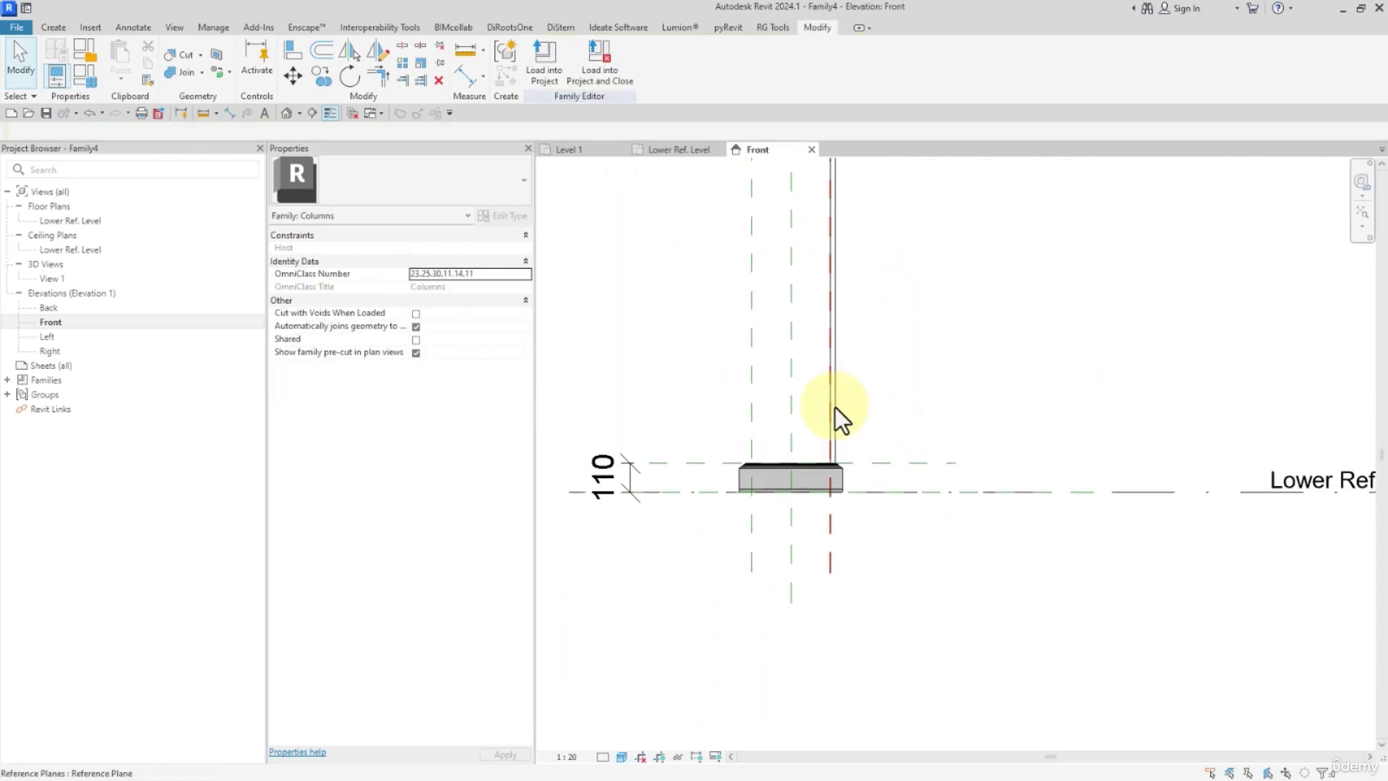
Name the base moulding's reference plane B.
left_click(869, 466)
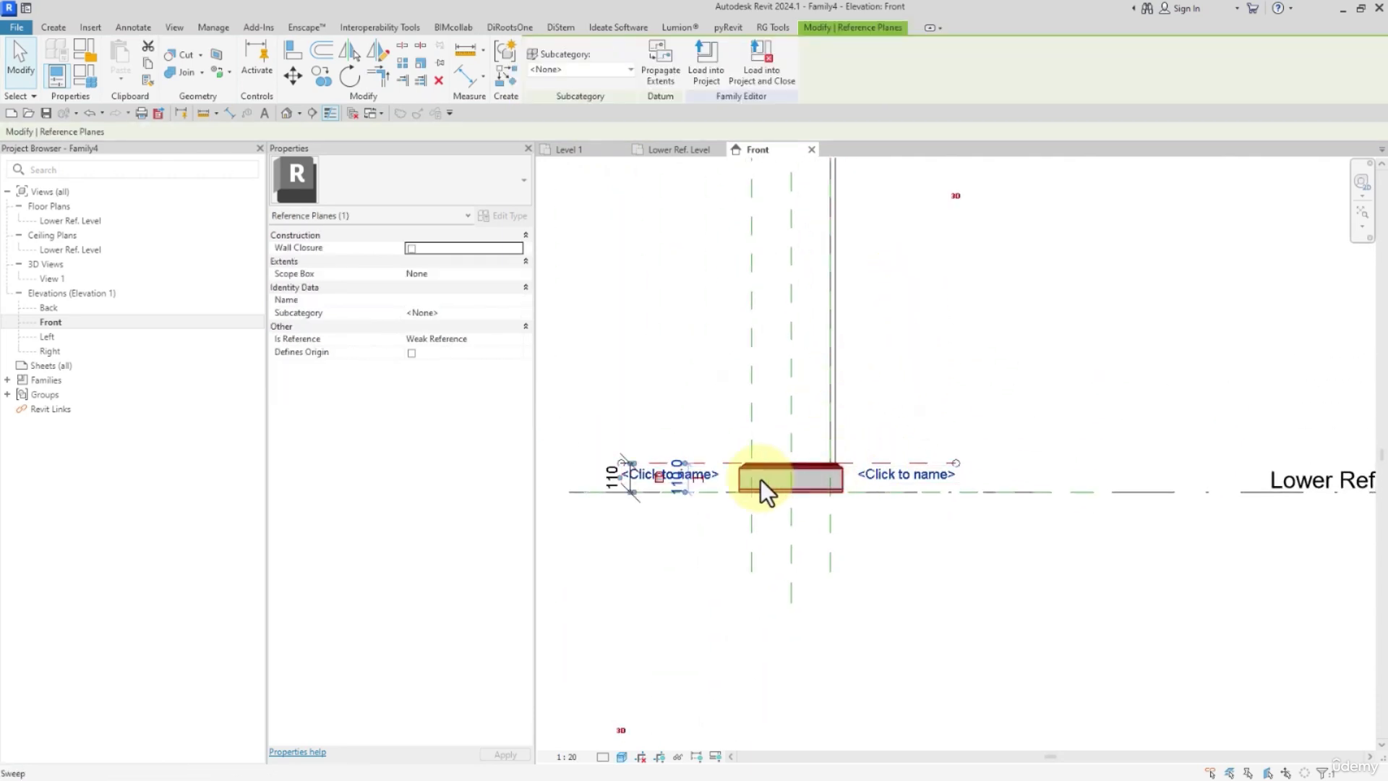
left_click(886, 479)
type("B")
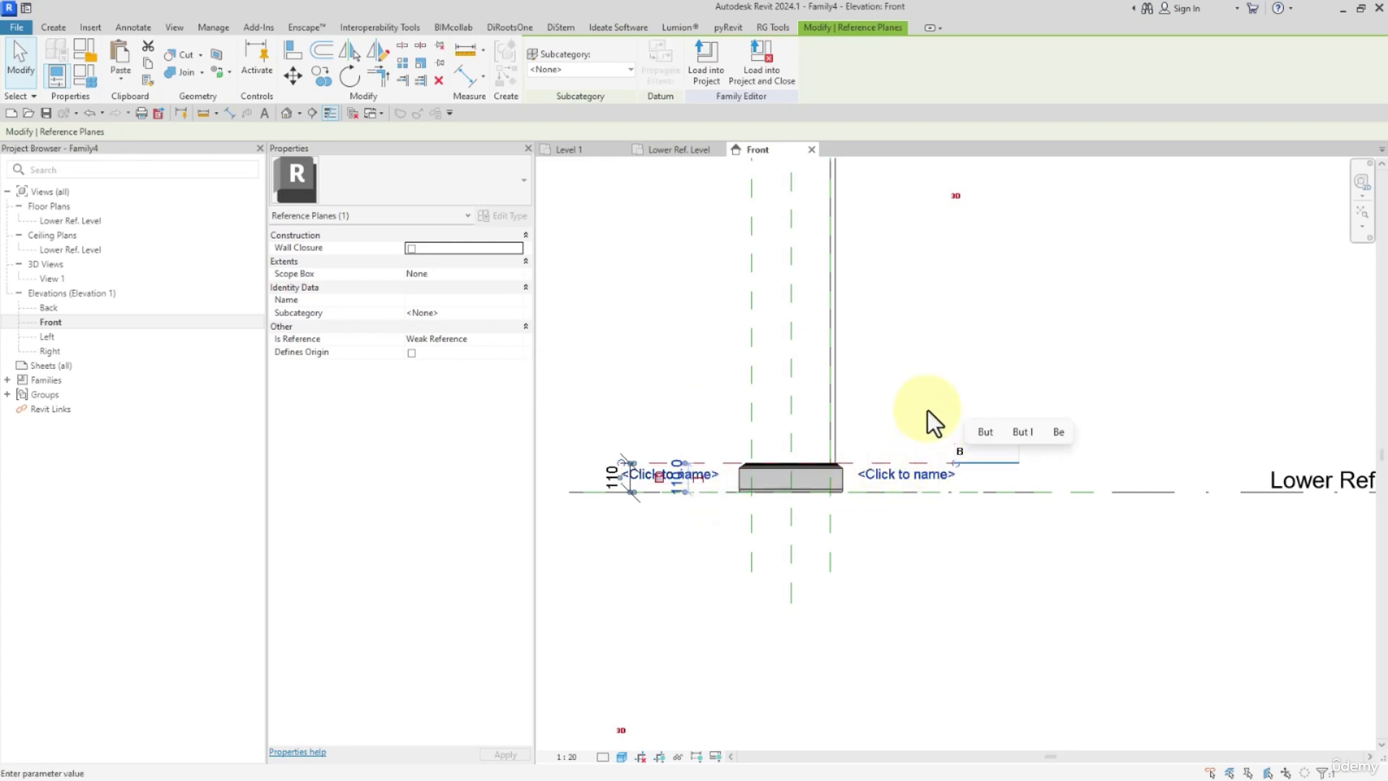
key("Return")
Open the name of the reference plane below the Upper Ref Level for editing.
scroll(909, 426, "down", 2)
middle_click_drag(913, 338, 918, 482)
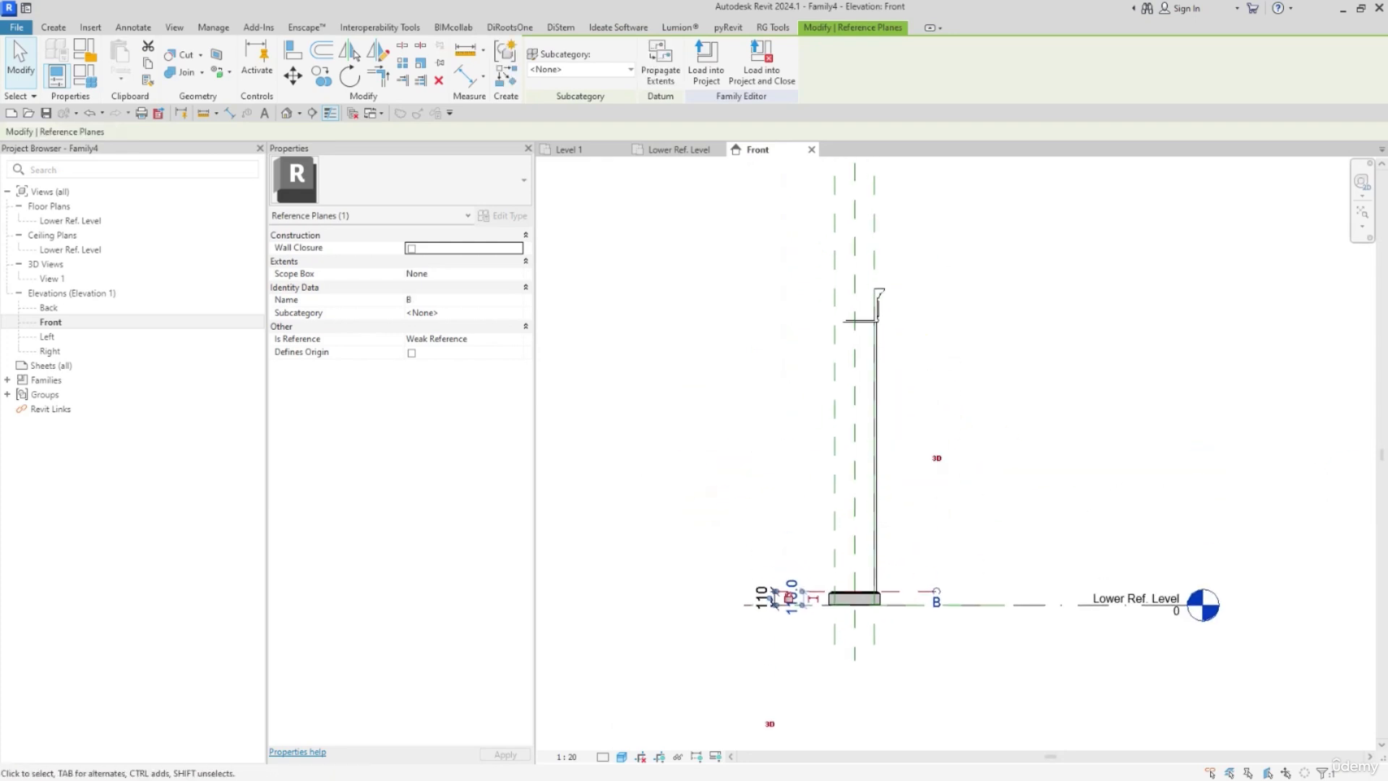
scroll(987, 406, "down", 2)
left_click(948, 307)
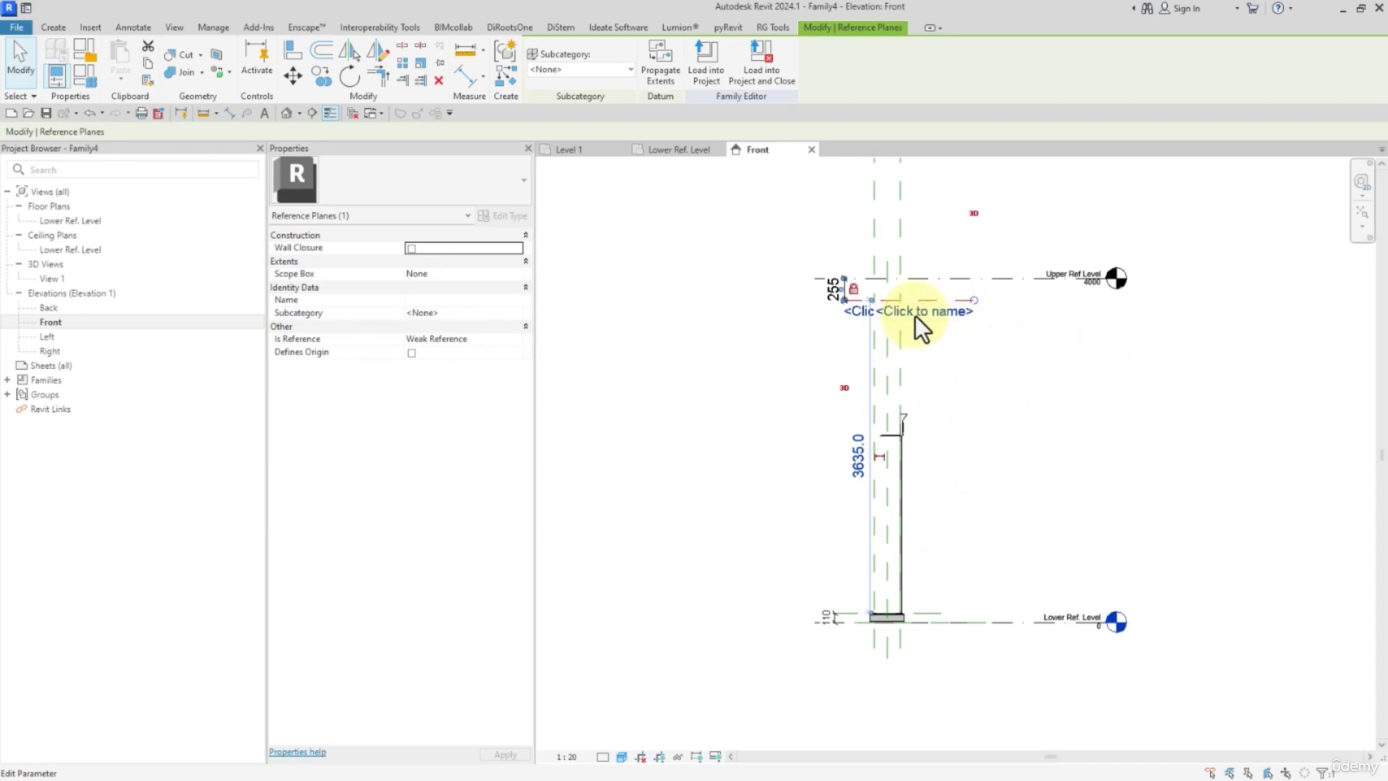
left_click(915, 314)
left_click(1061, 419)
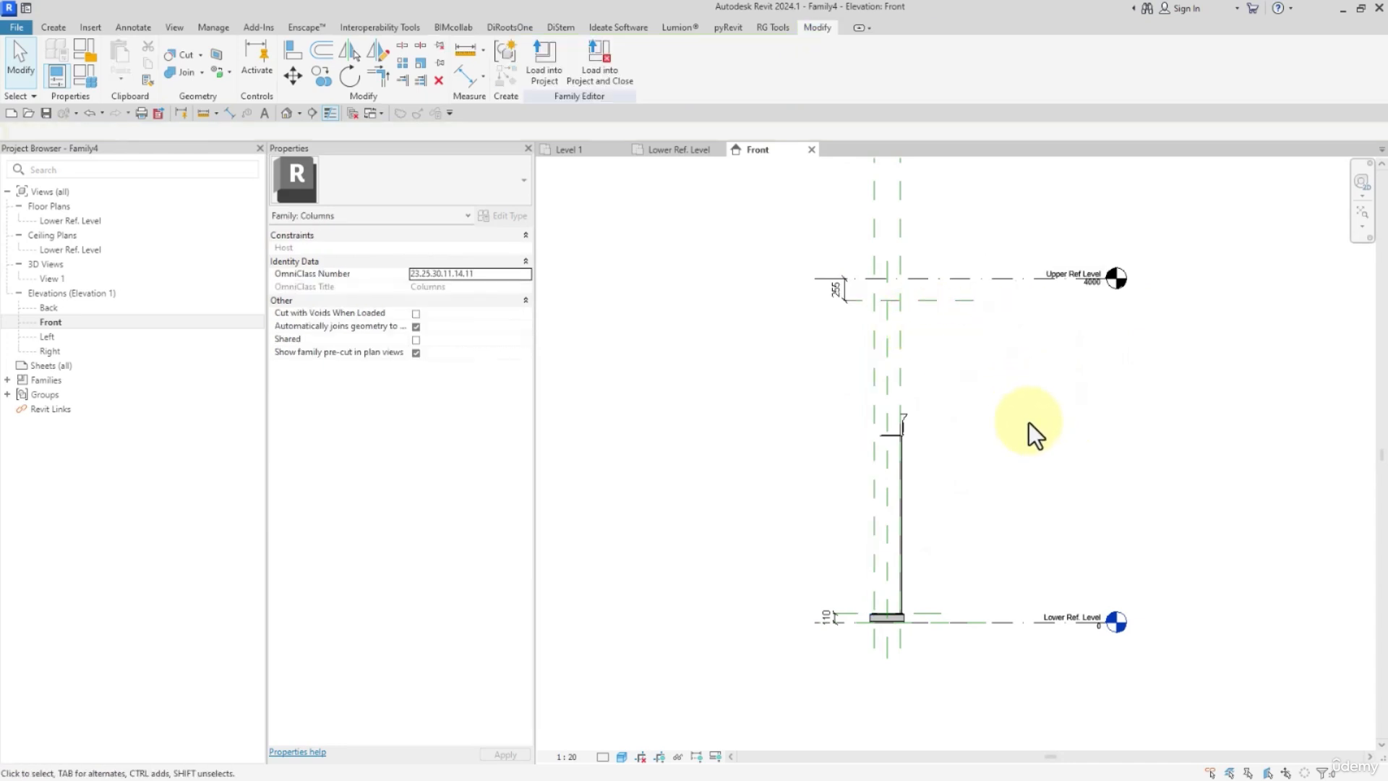
Copy the base moulding sweep and paste the duplicate aligned to the same place.
middle_click_drag(963, 530, 947, 418)
scroll(934, 457, "up", 2)
left_click(829, 541)
scroll(845, 551, "up", 1)
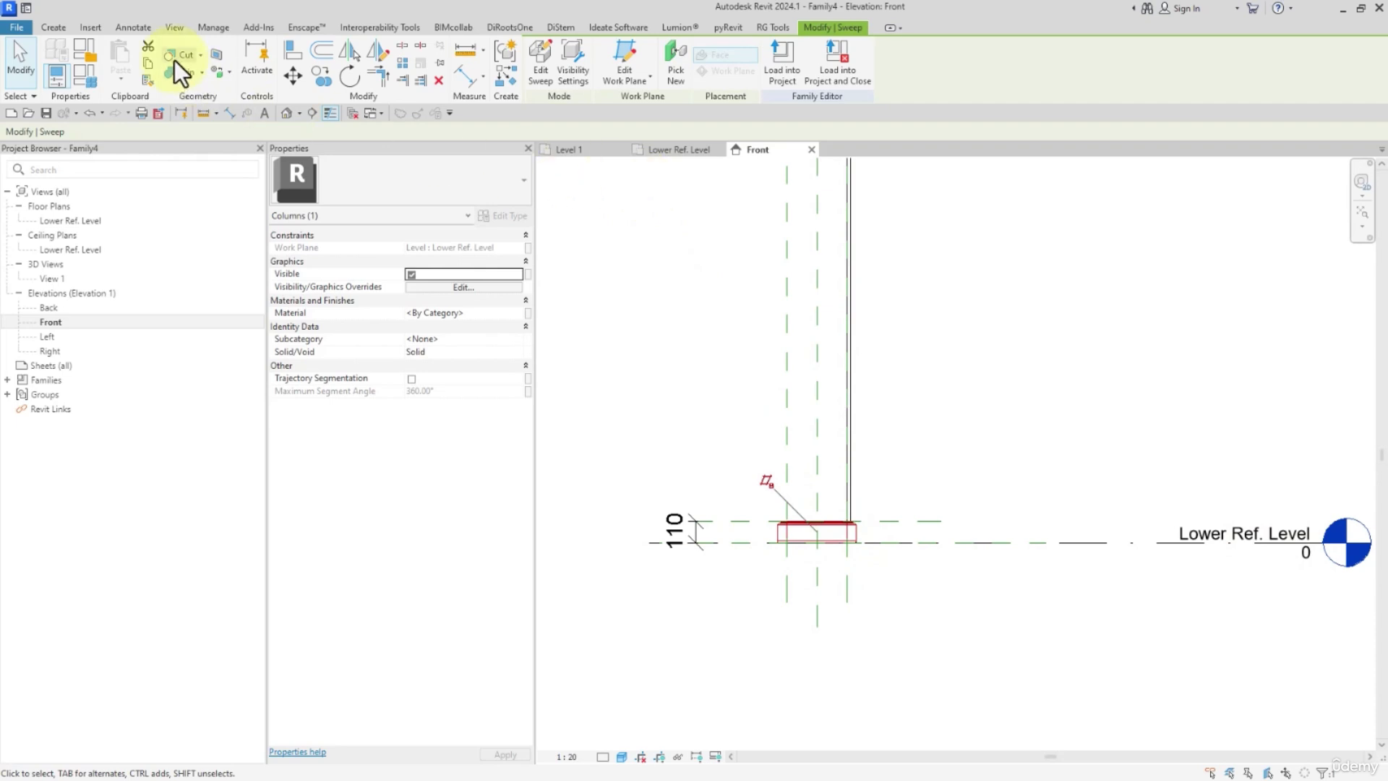
left_click(144, 65)
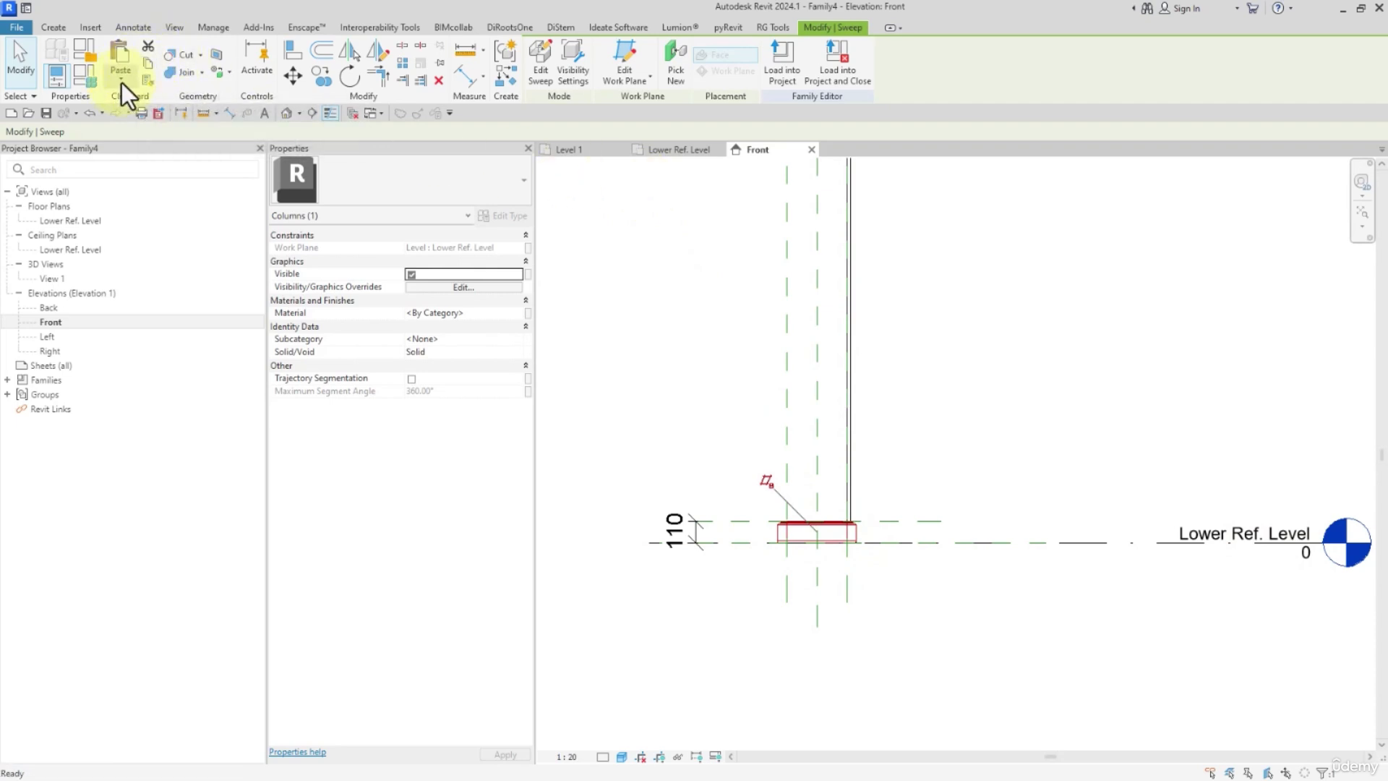
left_click(122, 81)
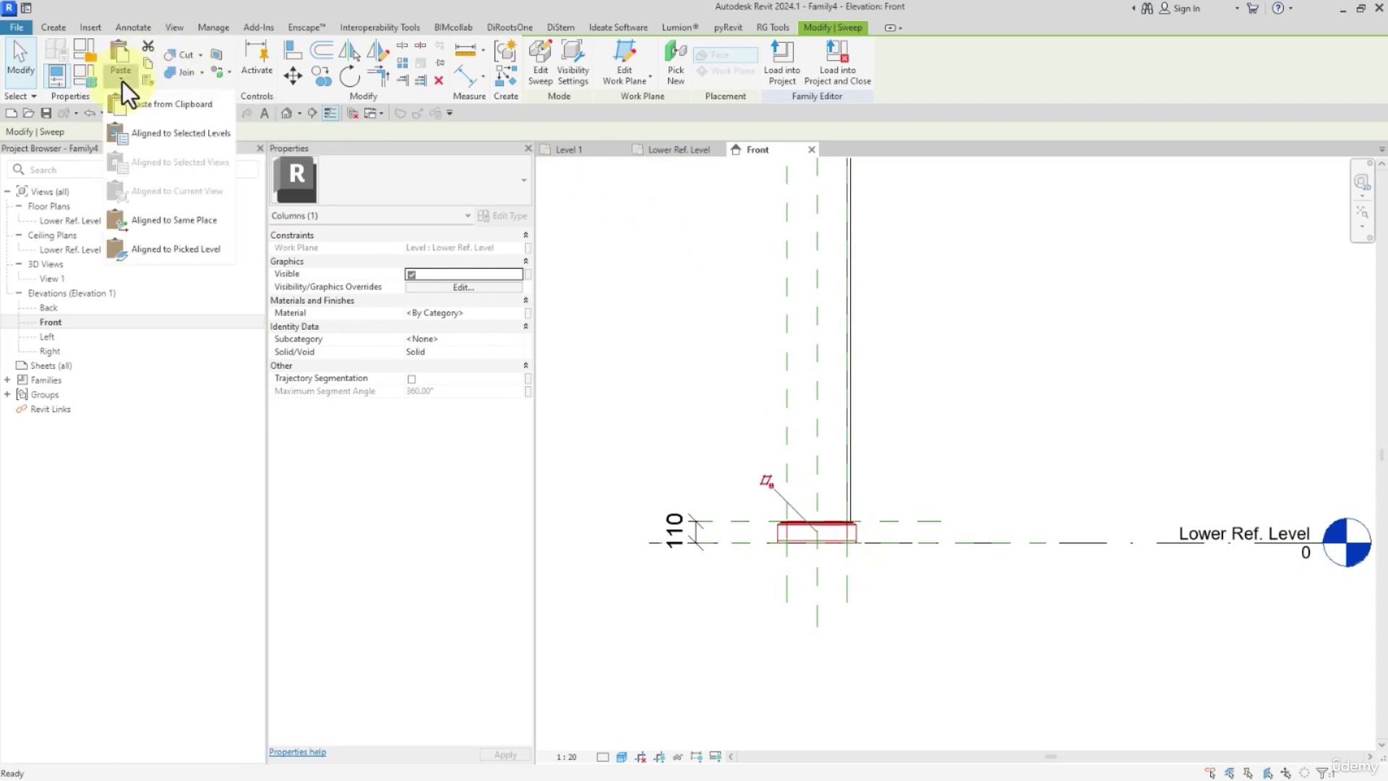
left_click(152, 221)
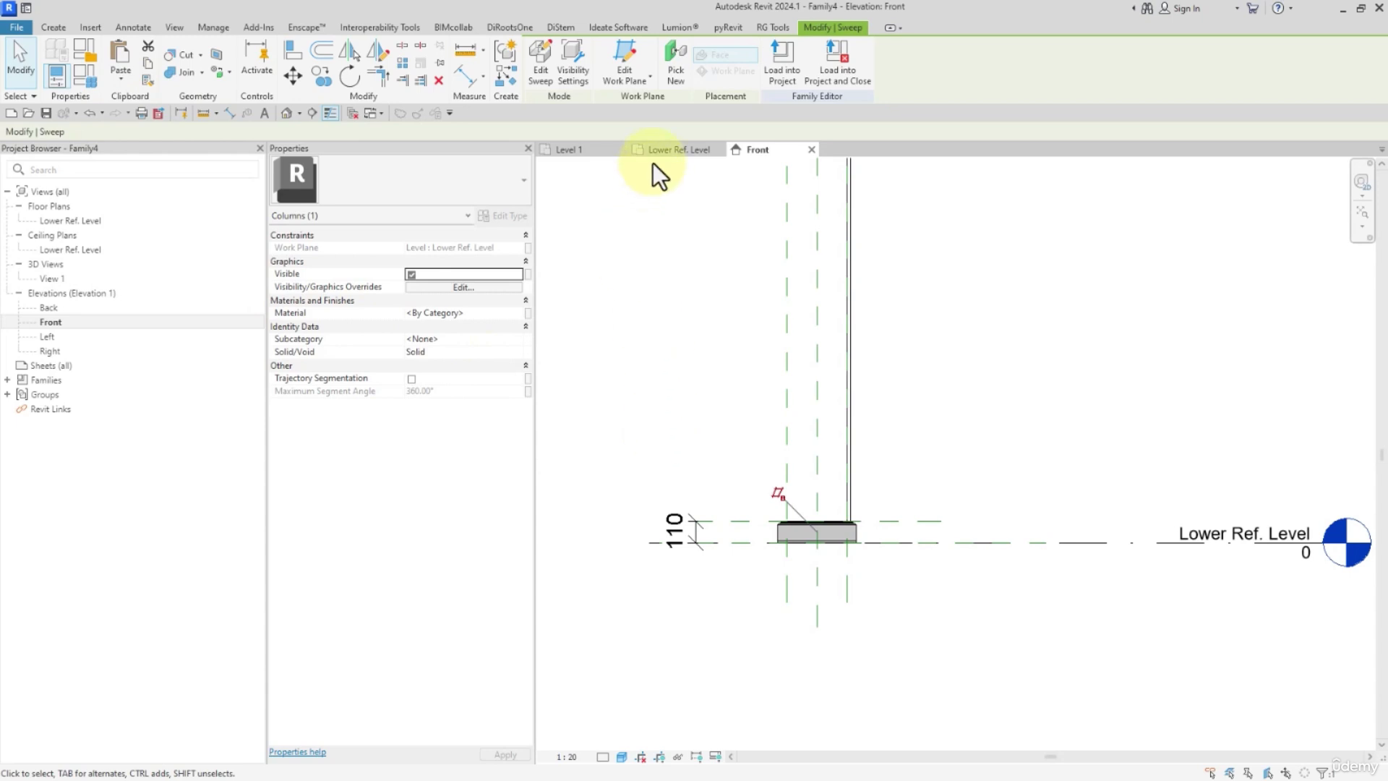
Set the duplicated sweep's work plane to Reference Plane : B.
left_click(624, 75)
left_click(867, 258)
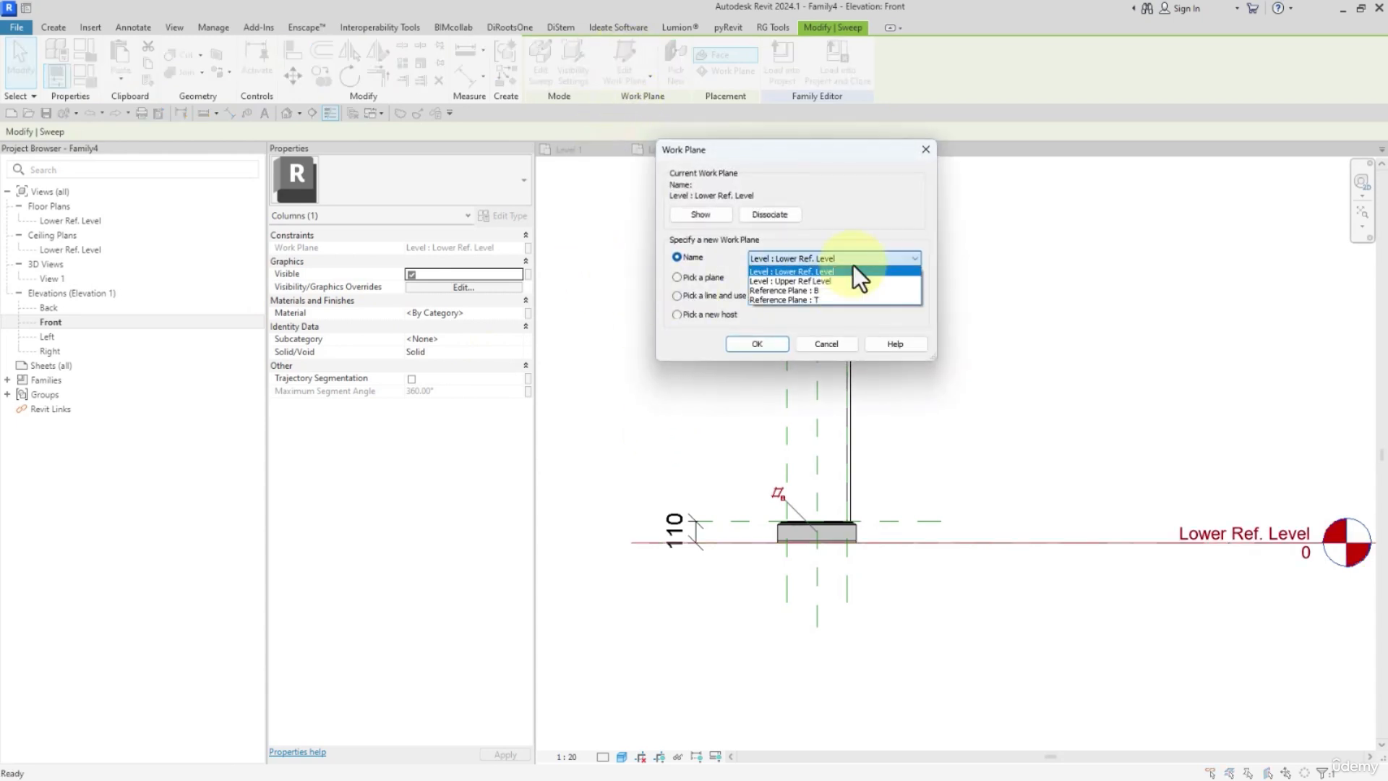
left_click(838, 290)
left_click(757, 343)
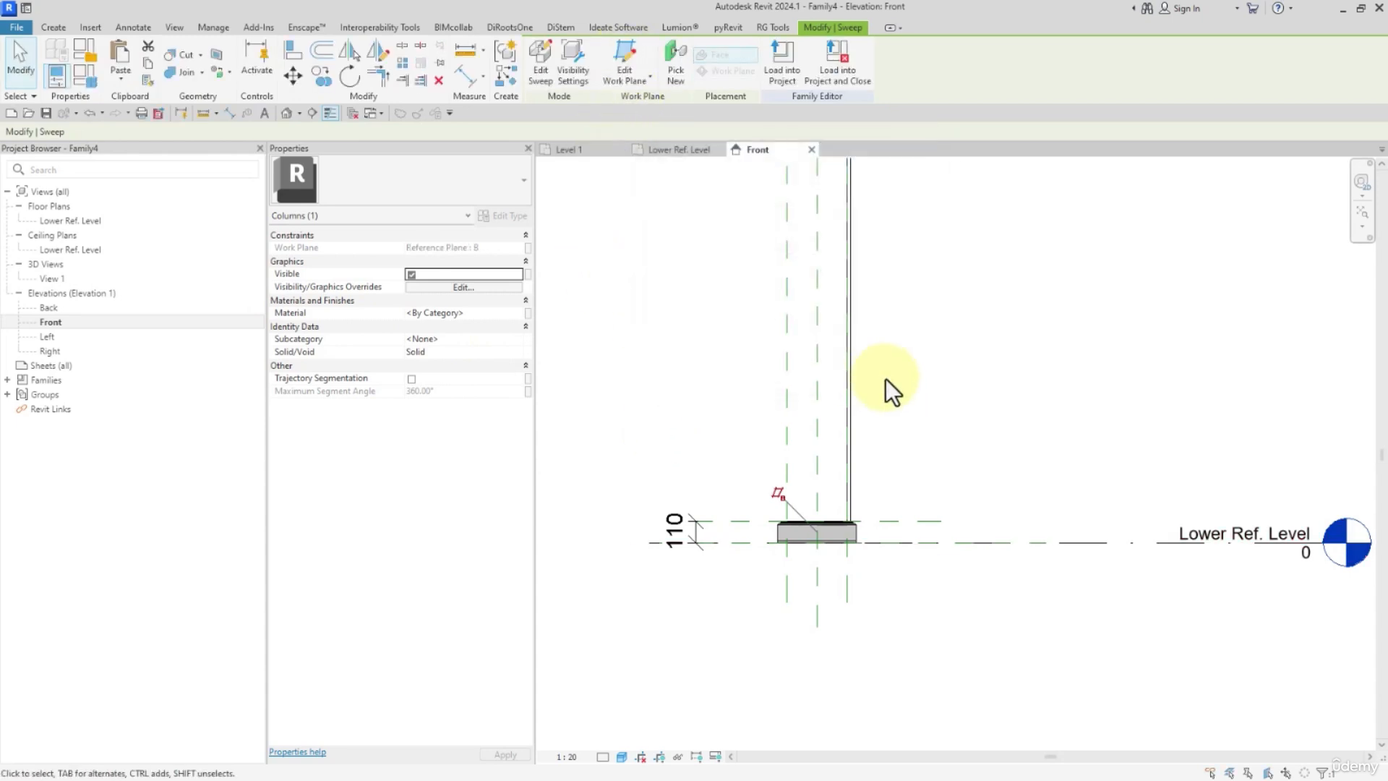
Open the duplicated sweep's profile for editing and delete the base moulding outline.
middle_click_drag(873, 561, 867, 561)
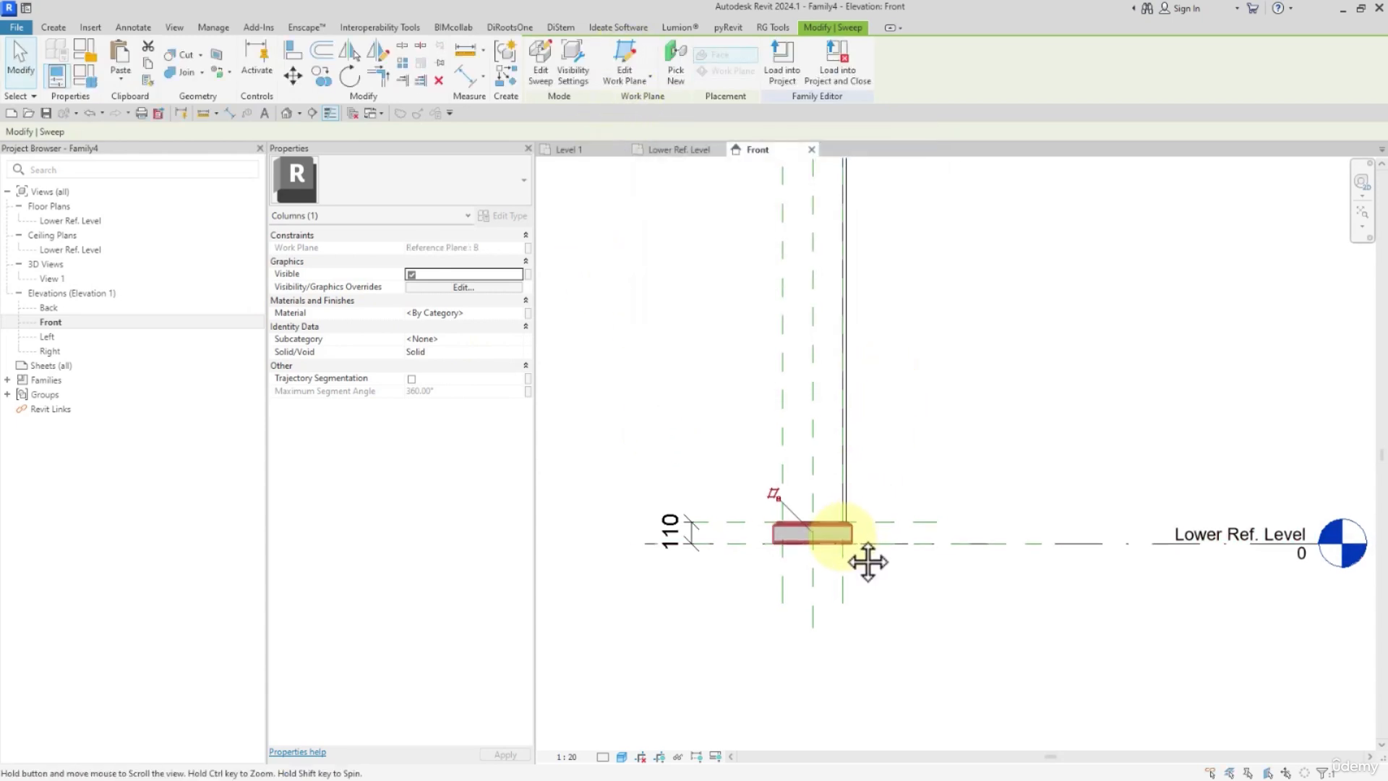
left_click(542, 58)
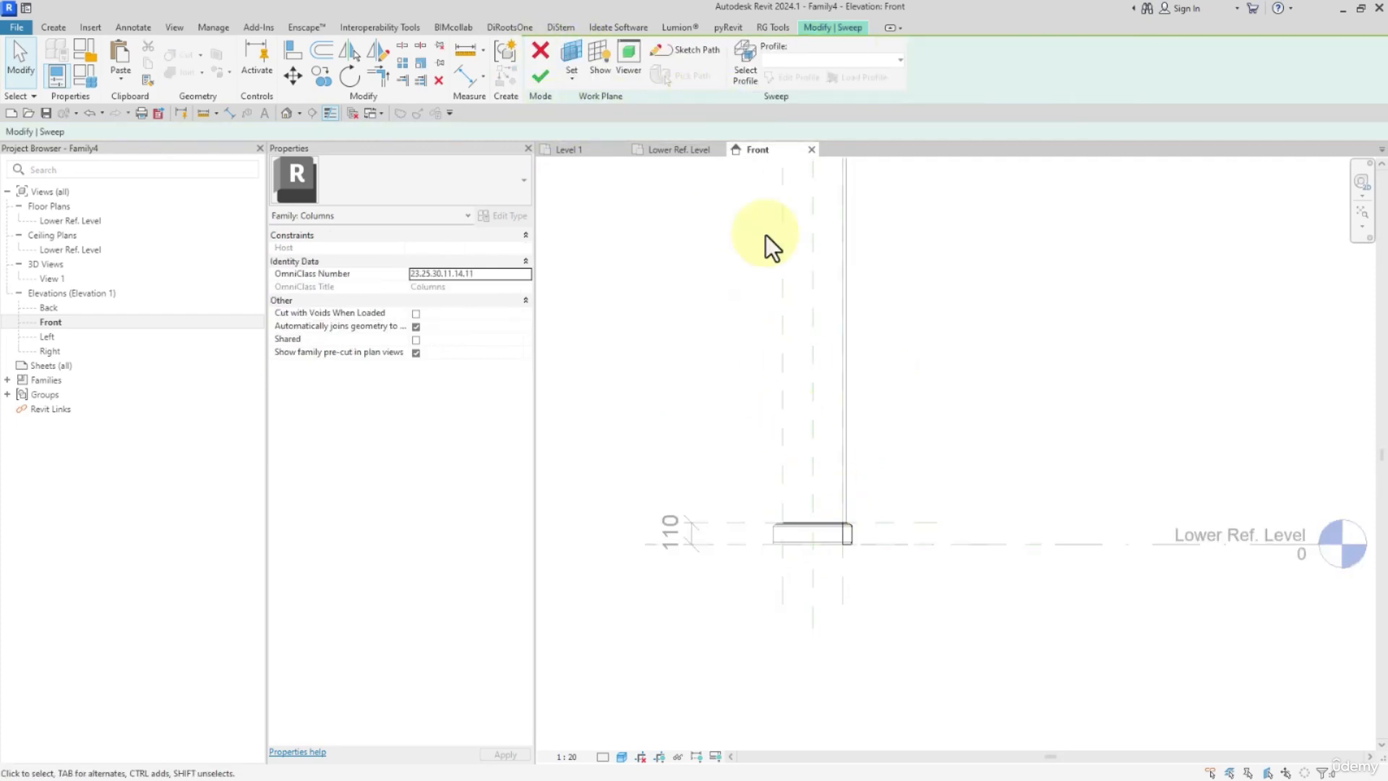
left_click(745, 67)
left_click(795, 77)
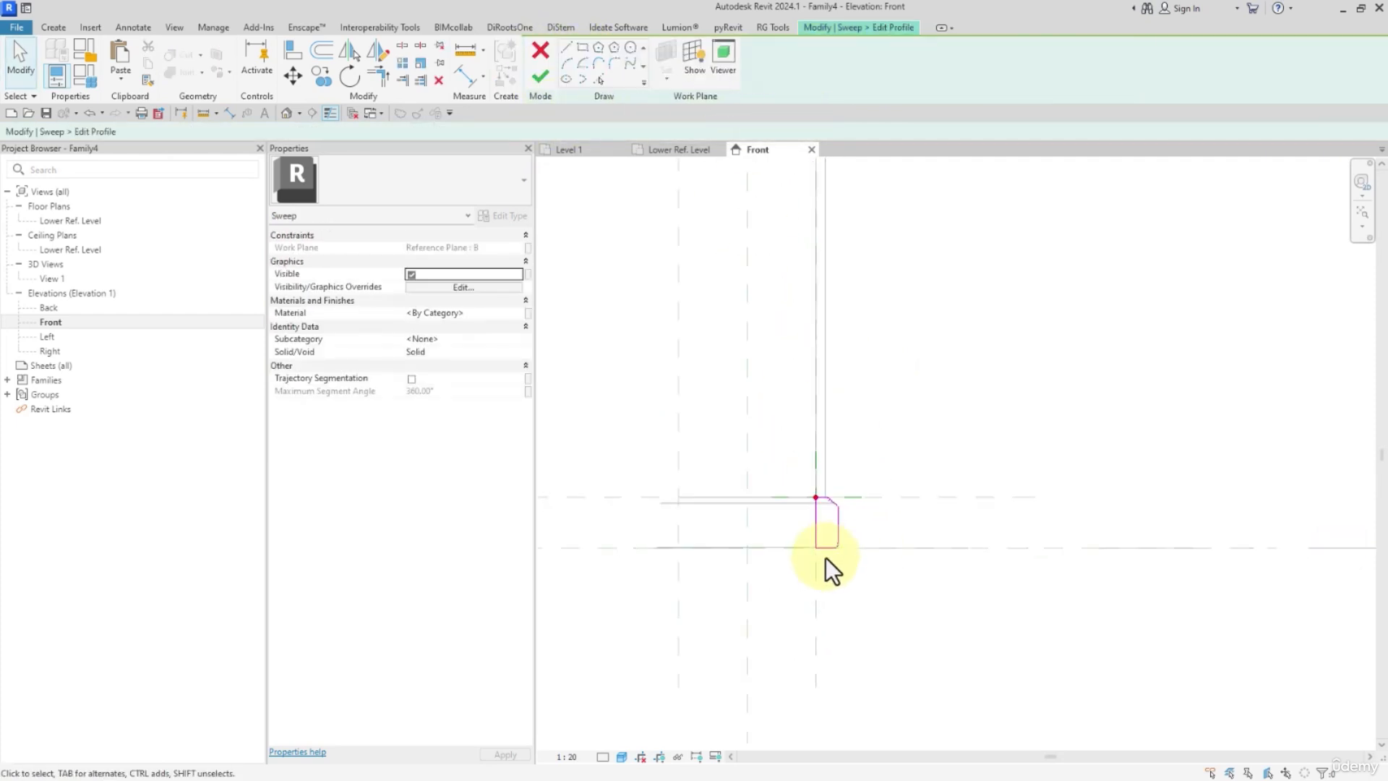
left_click_drag(845, 512, 859, 492)
key("Delete")
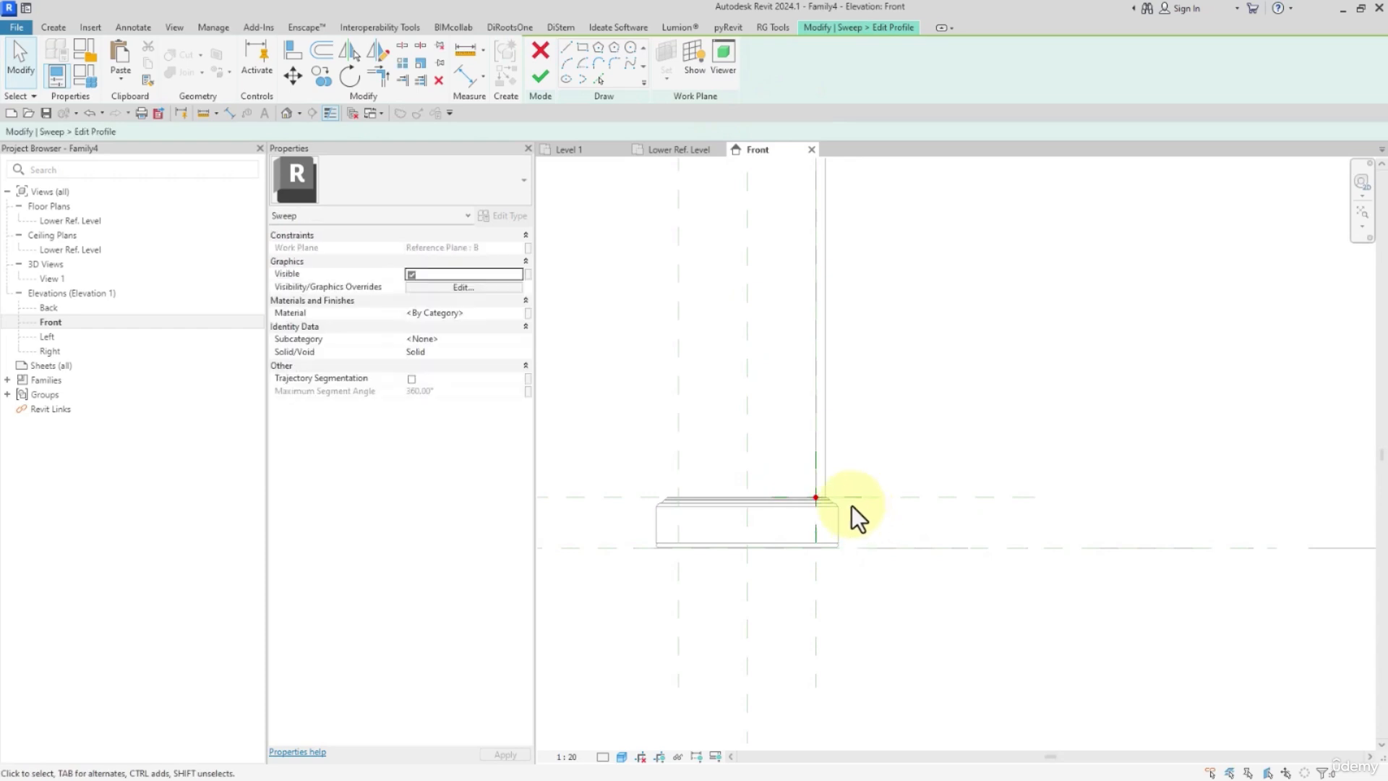
Draw a rectangular shaft profile about 40 mm wide from the path point on plane B up to reference plane T.
left_click(583, 49)
scroll(785, 519, "up", 2)
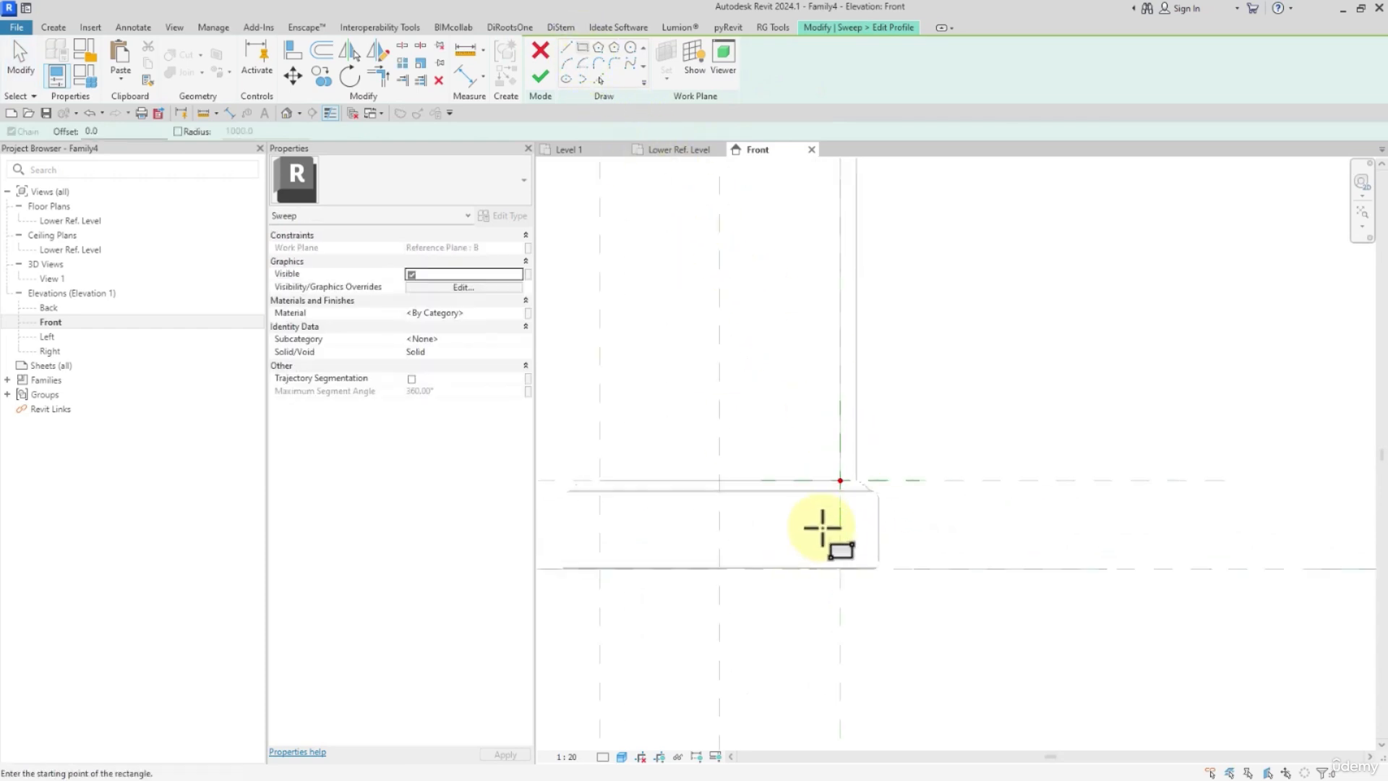
left_click(839, 480)
scroll(862, 449, "down", 2)
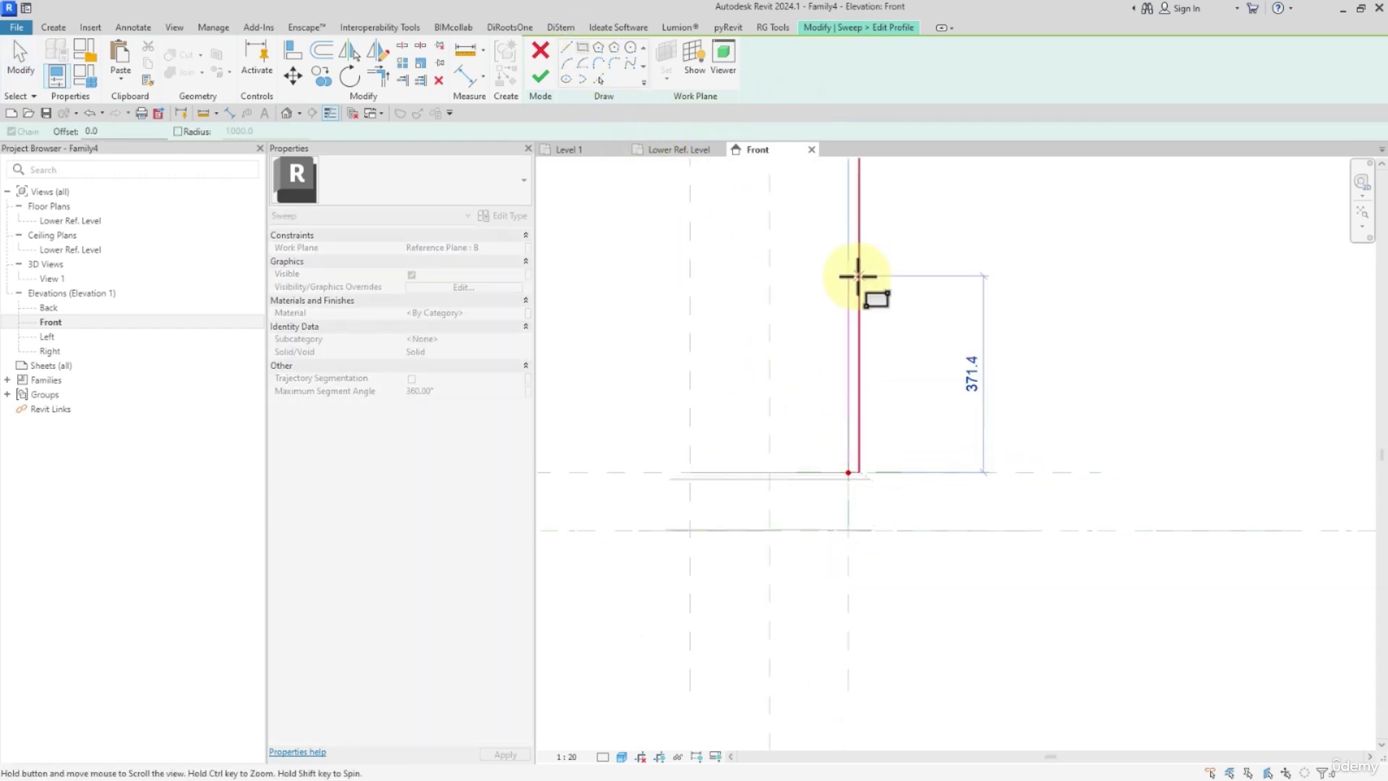
middle_click_drag(858, 276, 861, 708)
middle_click_drag(852, 315, 857, 668)
middle_click_drag(858, 516, 867, 723)
scroll(889, 579, "up", 2)
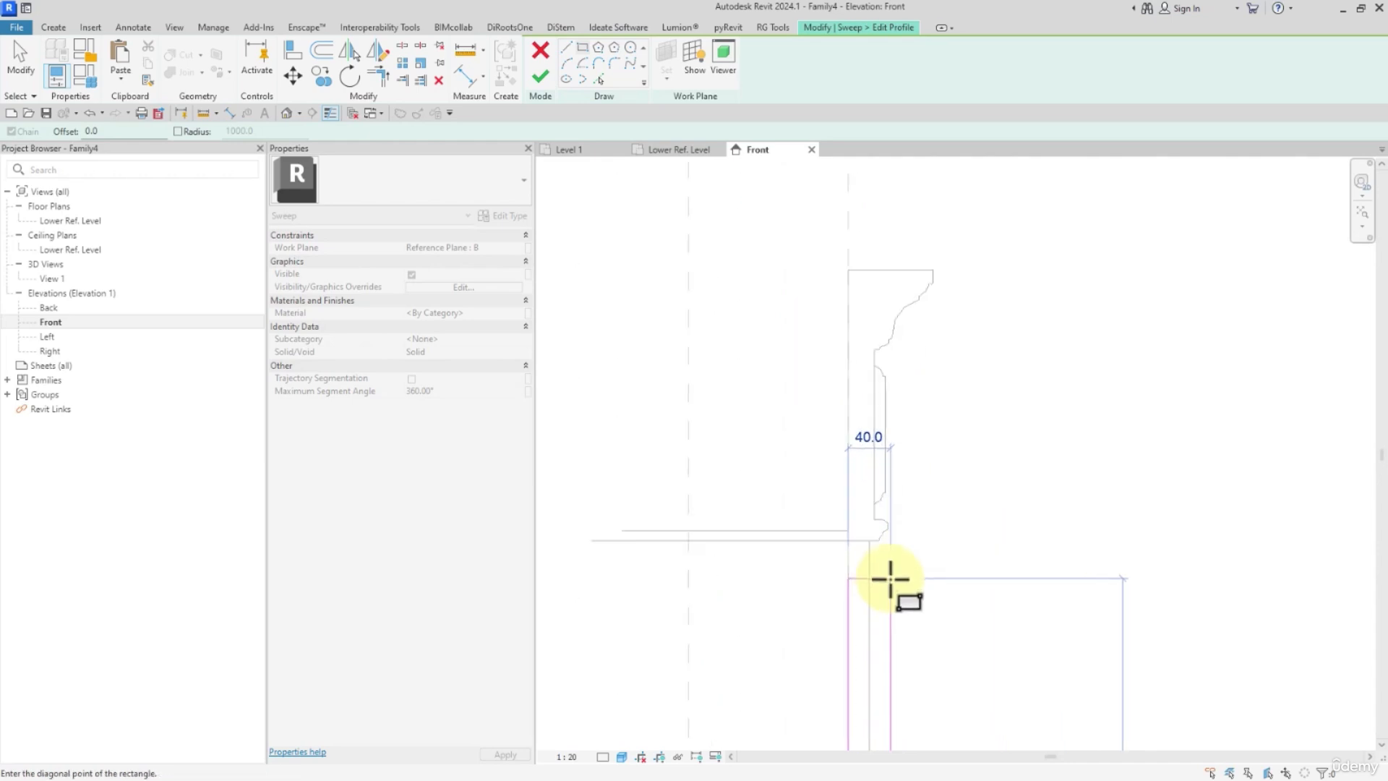
scroll(885, 575, "down", 5)
scroll(880, 400, "up", 2)
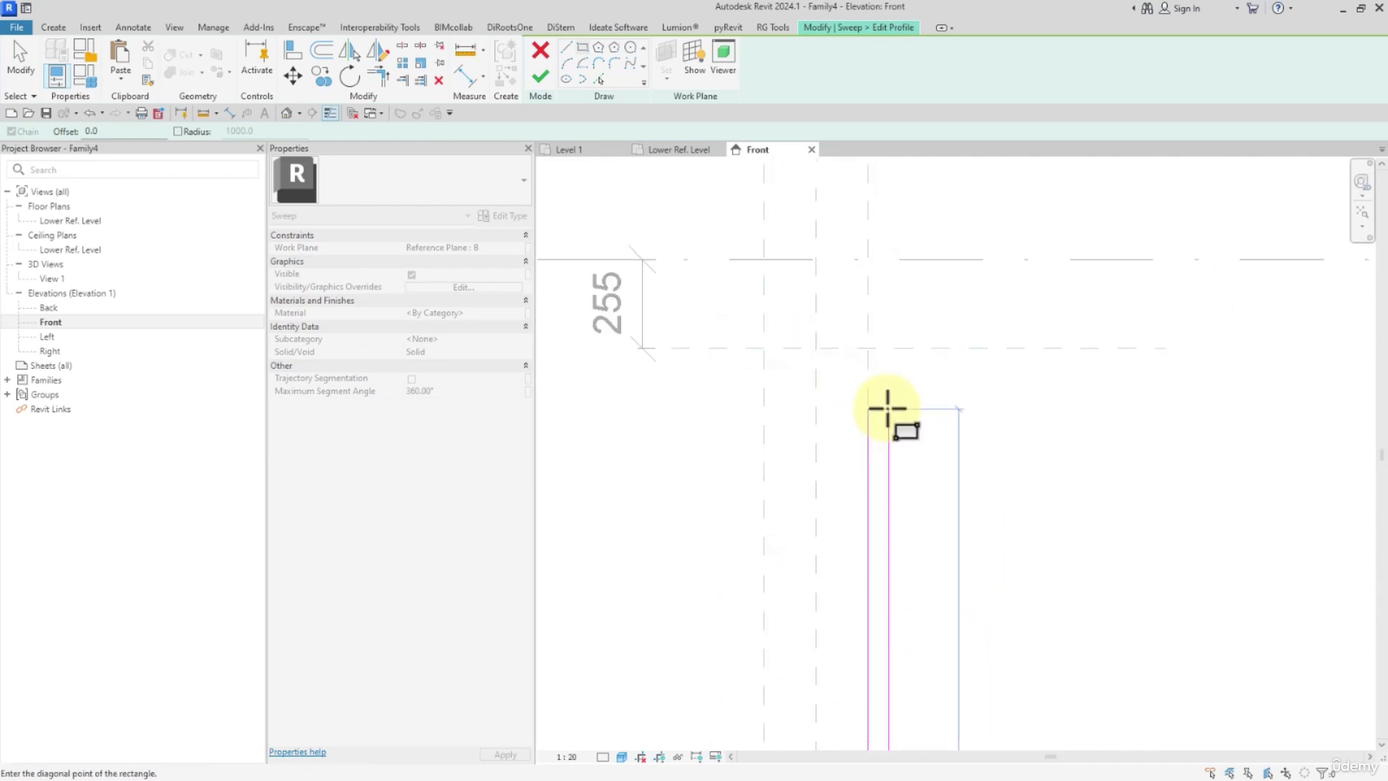
left_click(880, 348)
Align and lock the rectangle's top edge to reference plane T, and align its outer edge with the imported shaft line.
left_click(290, 52)
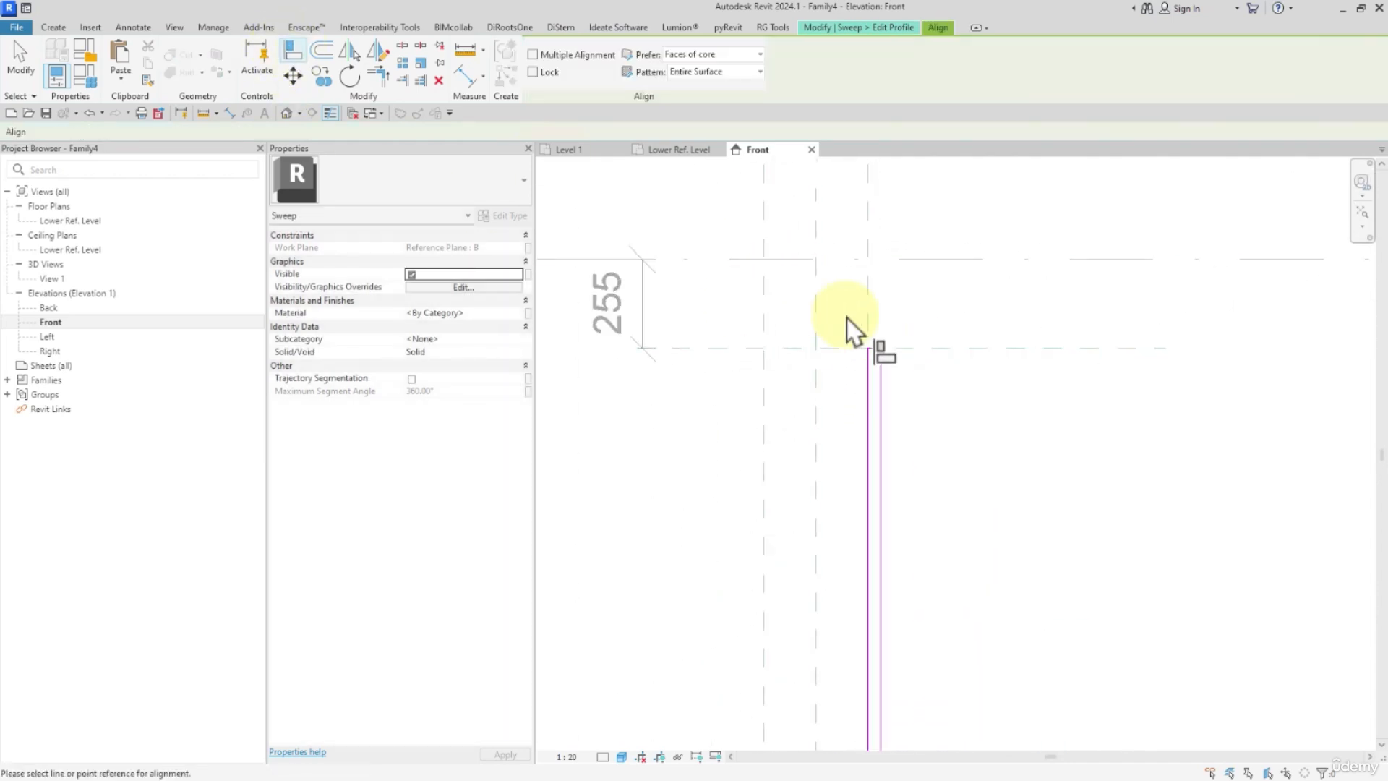
scroll(883, 347, "up", 2)
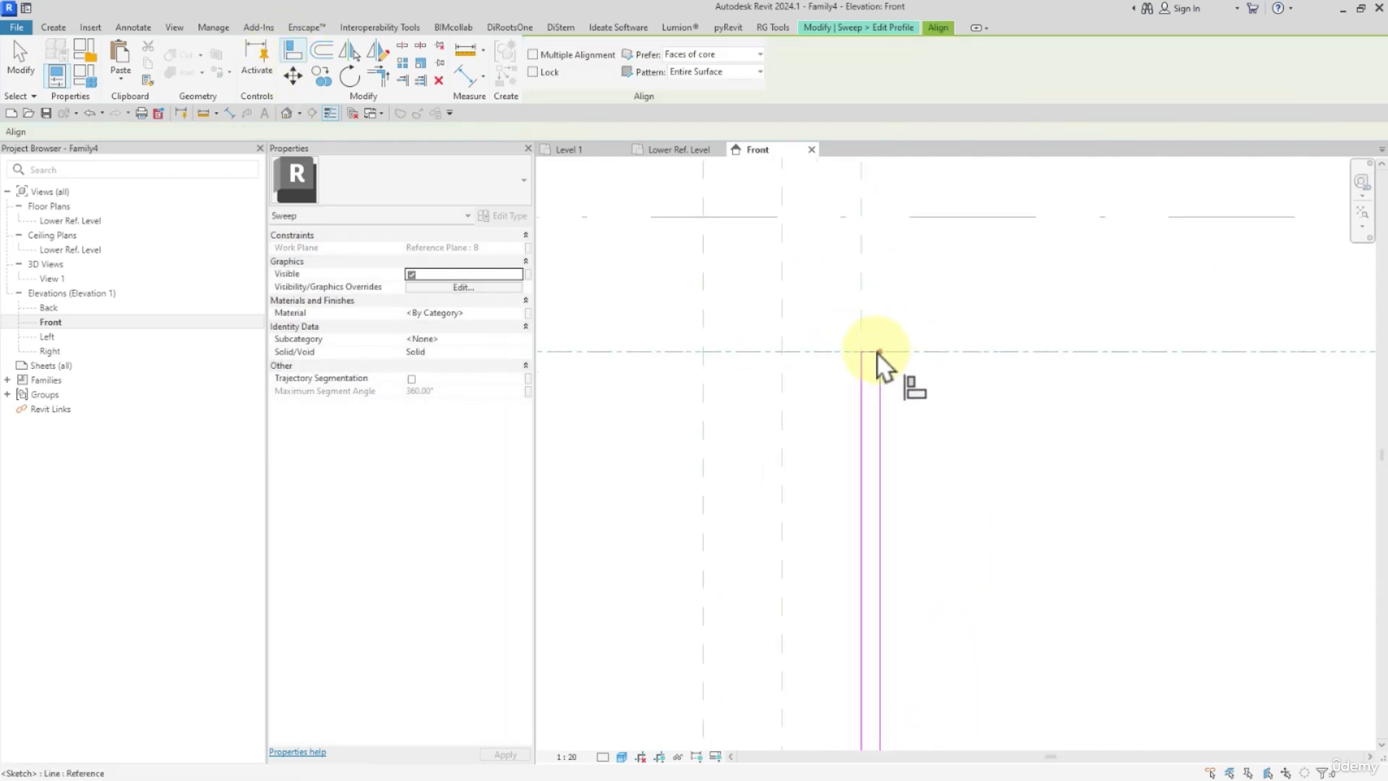
left_click(952, 328)
scroll(916, 292, "down", 5)
middle_click_drag(937, 562, 927, 148)
scroll(899, 552, "up", 4)
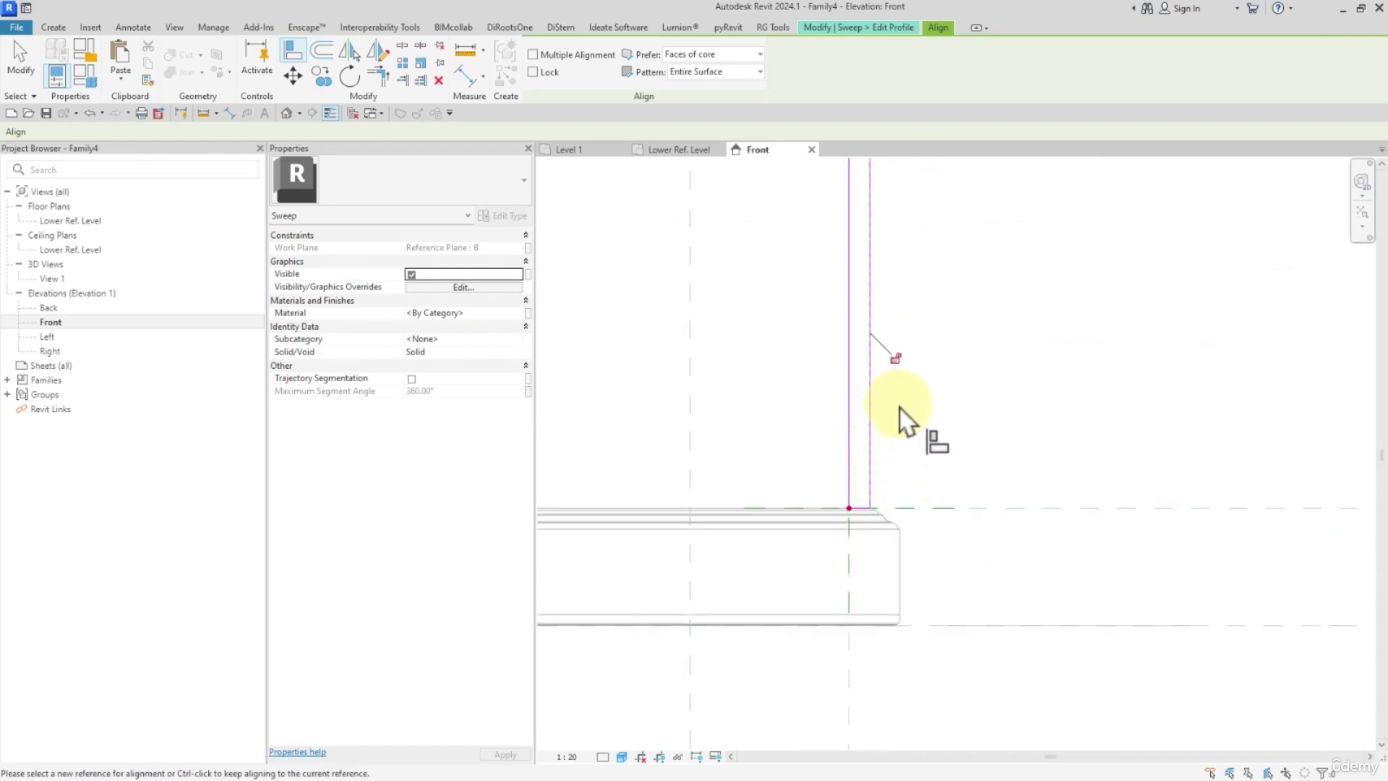
scroll(895, 427, "down", 4)
middle_click_drag(901, 407, 937, 611)
scroll(932, 549, "down", 3)
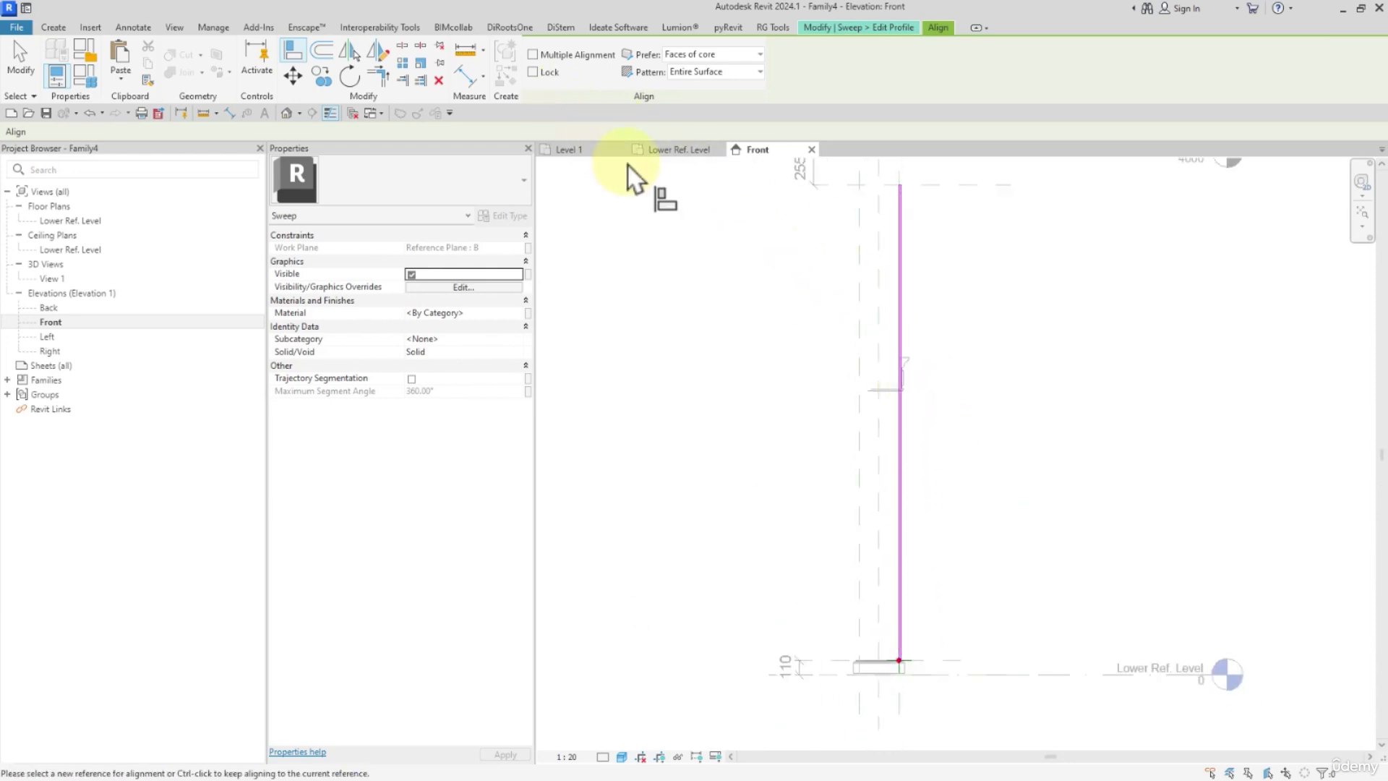
Finish the rectangular profile and the shaft sweep, and deselect the sweep.
key("Escape")
key("Escape")
left_click(544, 79)
left_click(544, 77)
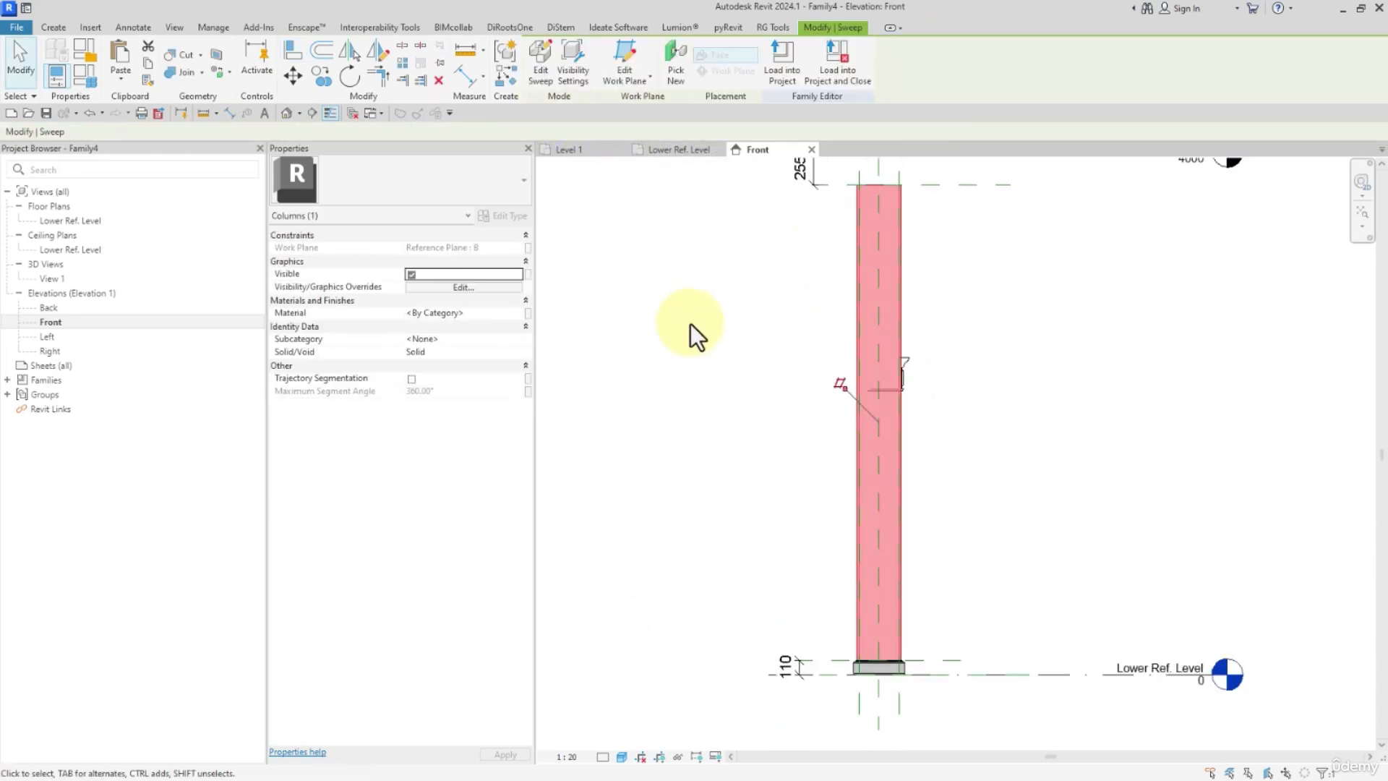
left_click(729, 371)
Nudge the imported AR-CO-01.dwg section up to the Upper Ref Level, to a work plane offset of 1600.
left_click(917, 365)
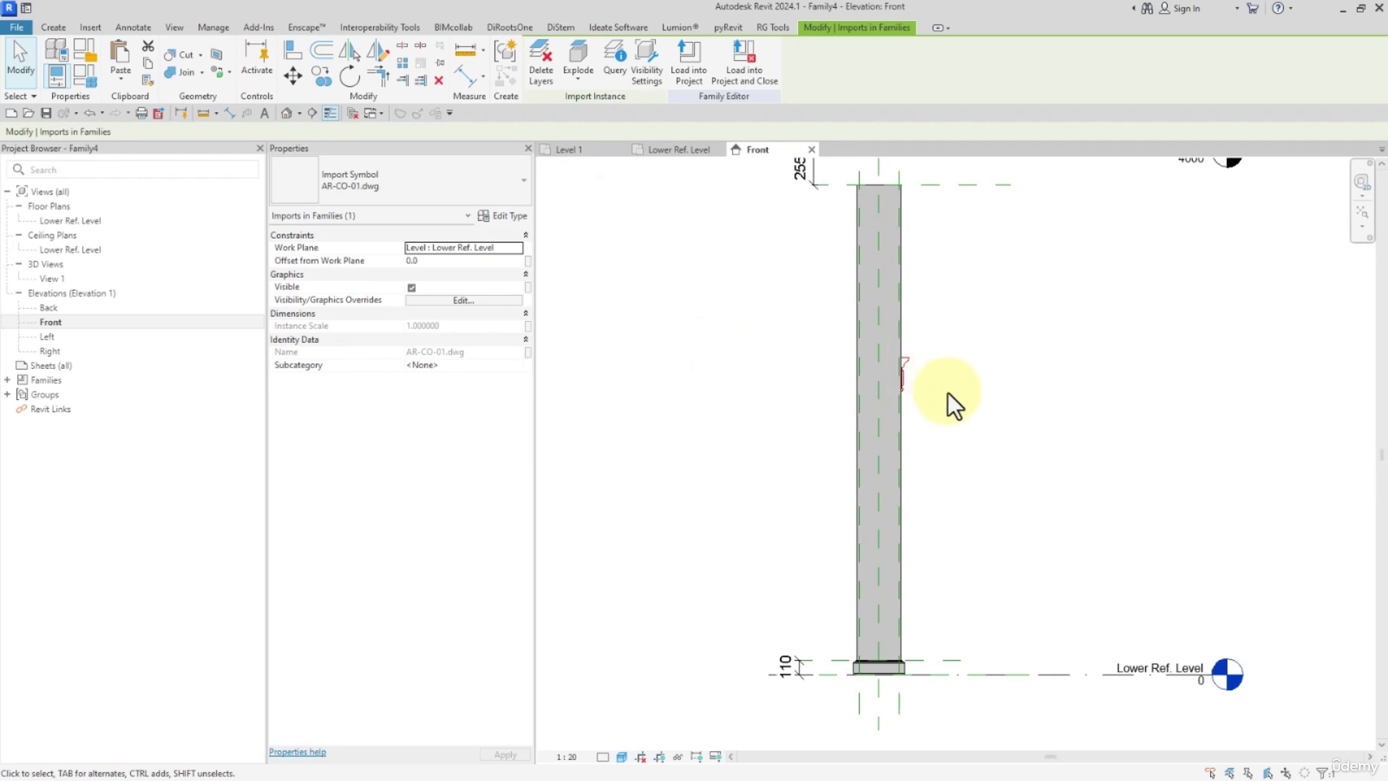
key("Up")
key("Up")
key("Up")
key("Up")
key("Up")
key("Up")
middle_click_drag(956, 387, 965, 611)
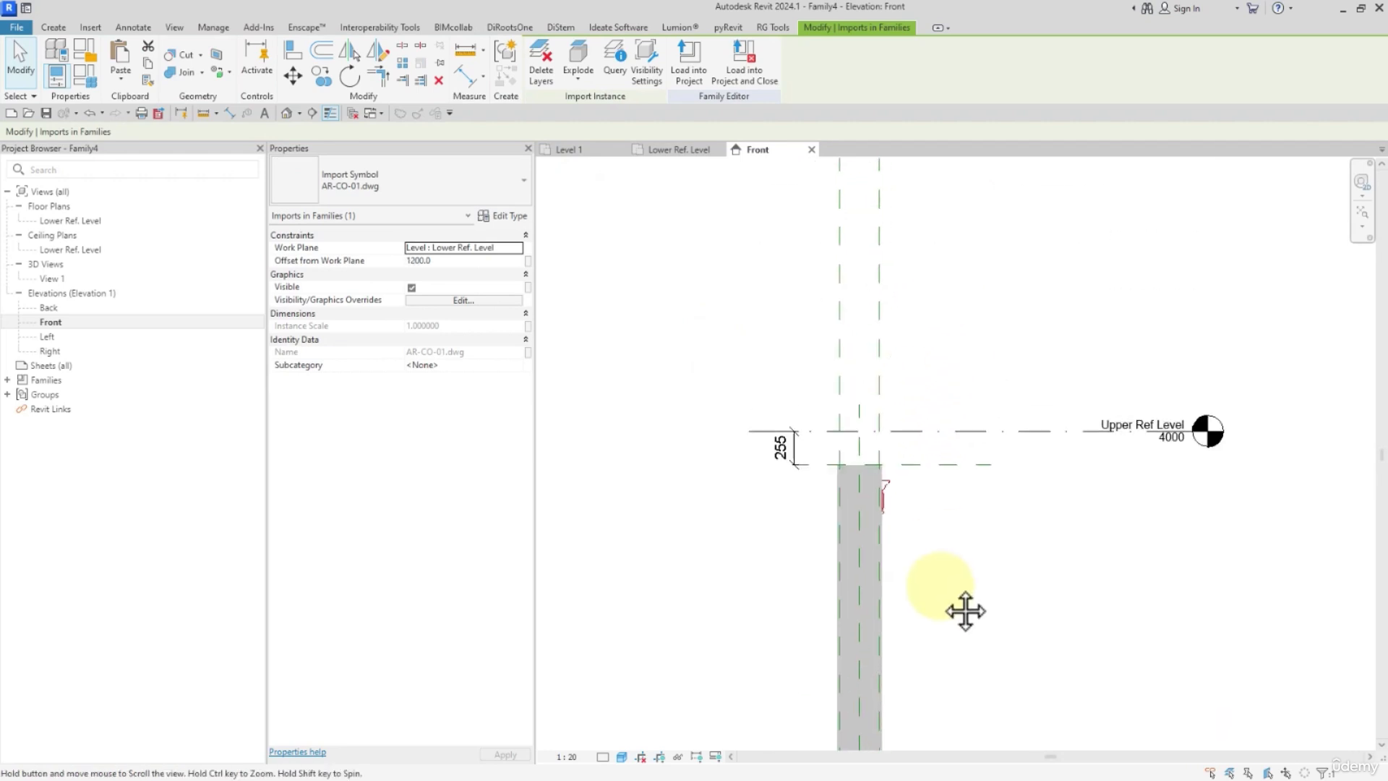
key("Up")
scroll(918, 455, "up", 2)
key("Up")
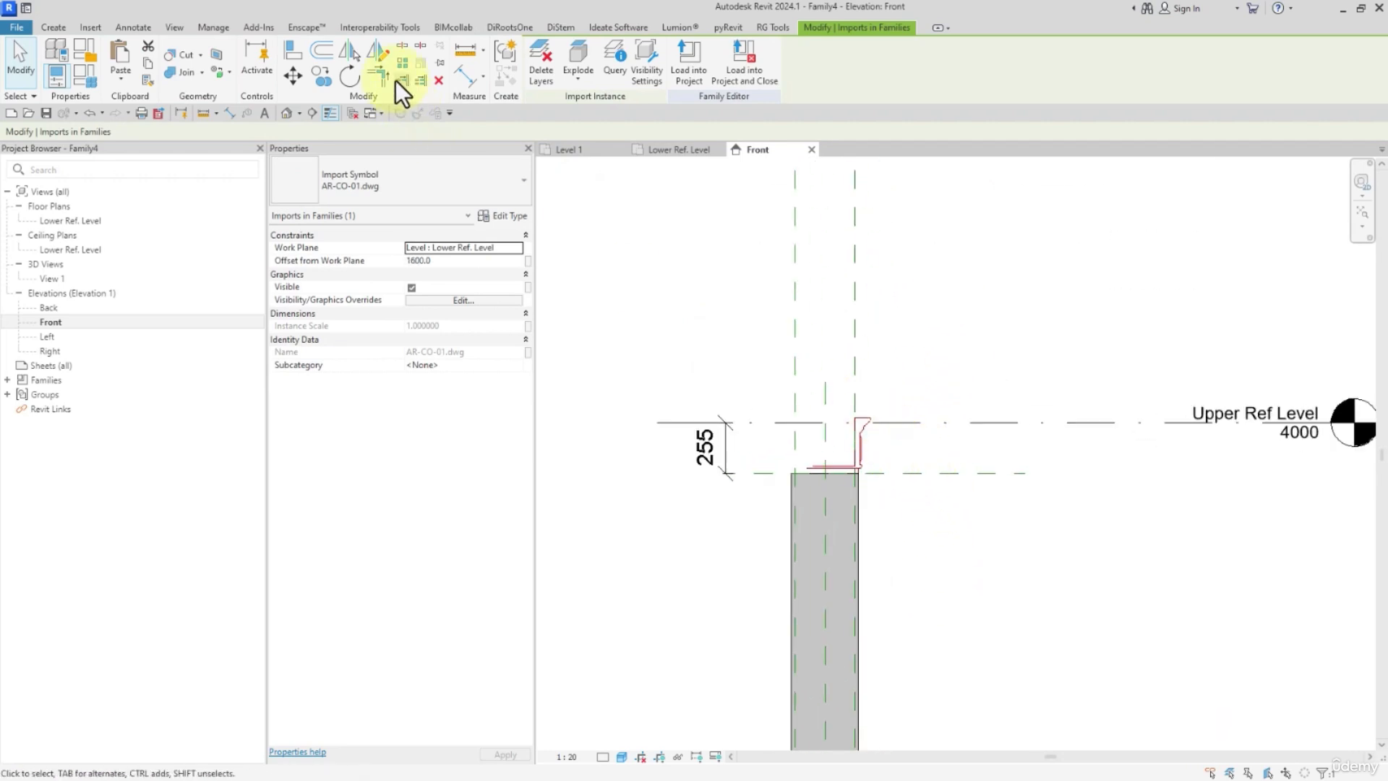
Align the top line of the imported capital section with the Upper Ref Level.
left_click(295, 52)
left_click(888, 423)
left_click(864, 428)
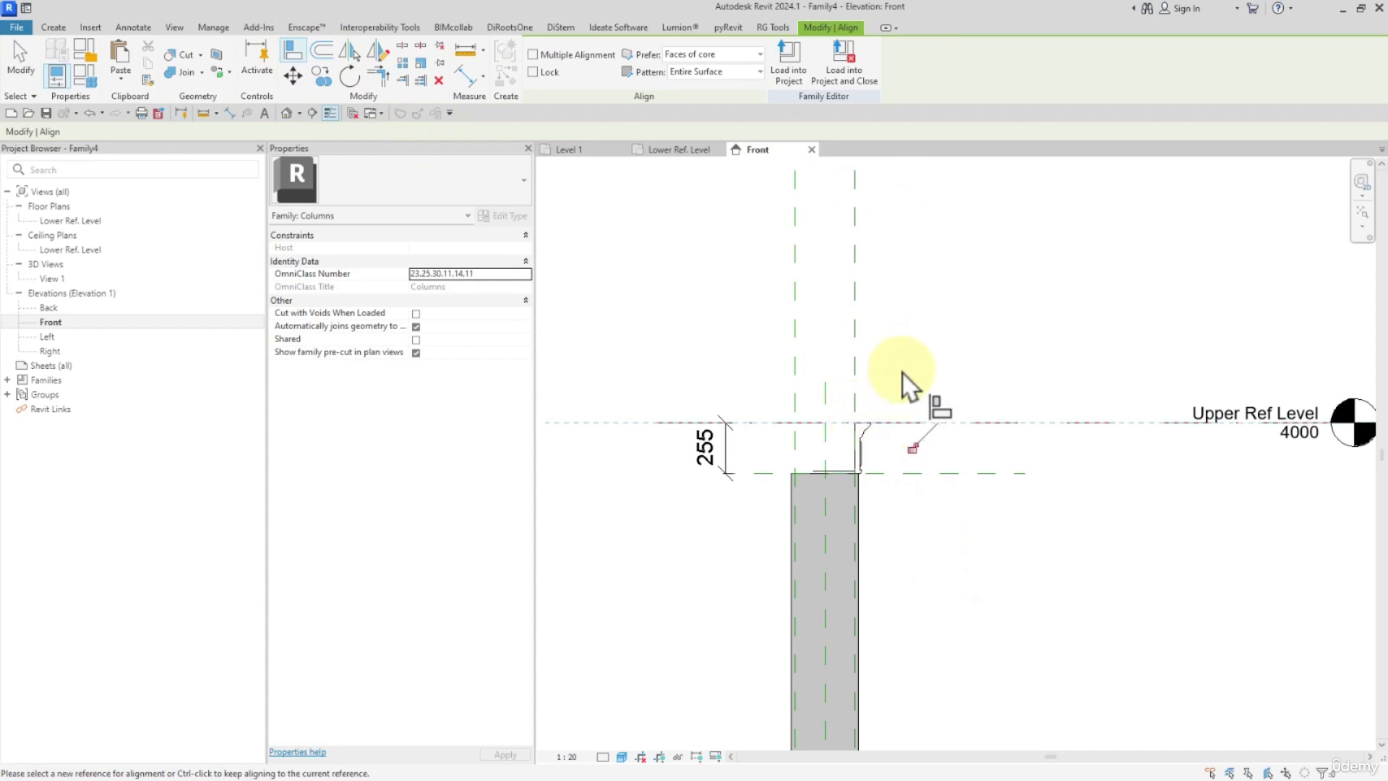
key("Escape")
Copy the shaft sweep and paste the duplicate aligned to the same place.
scroll(861, 466, "down", 2)
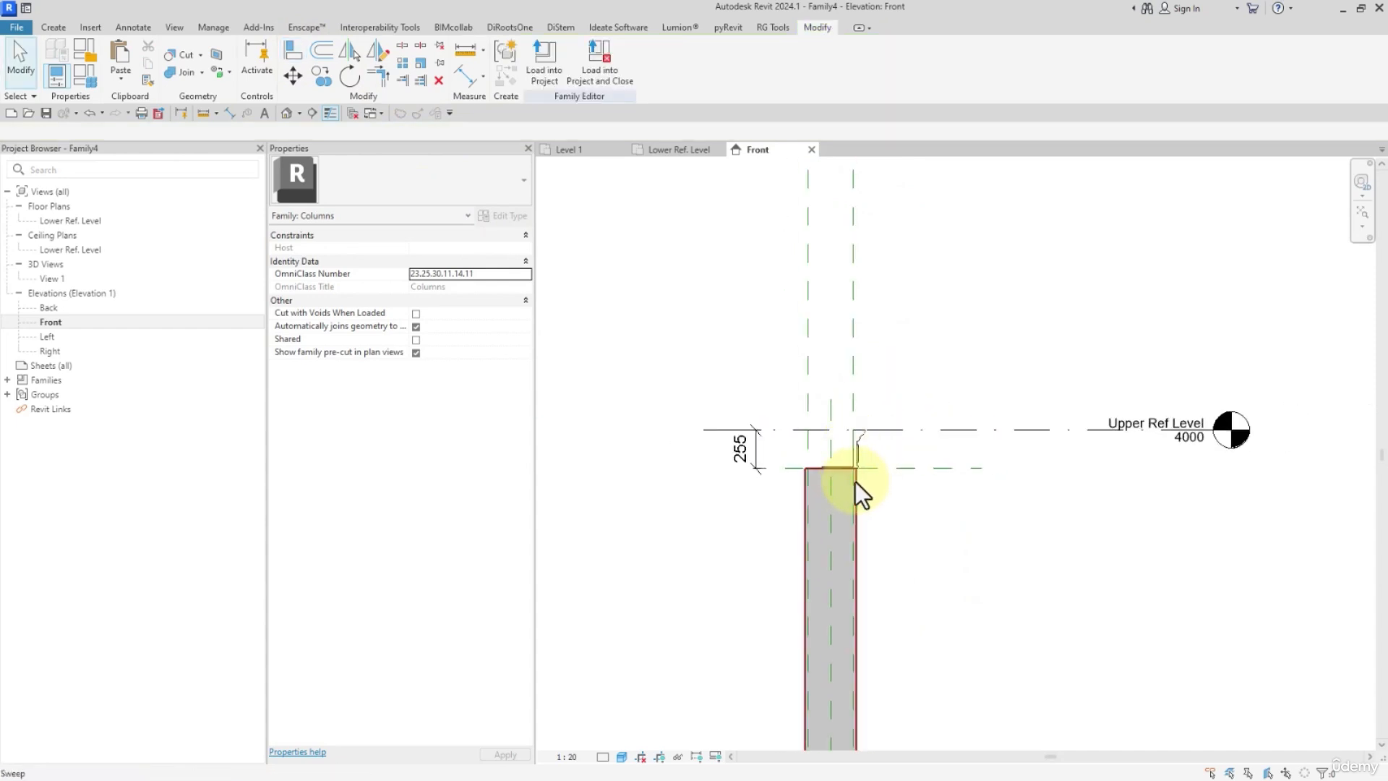
left_click(856, 481)
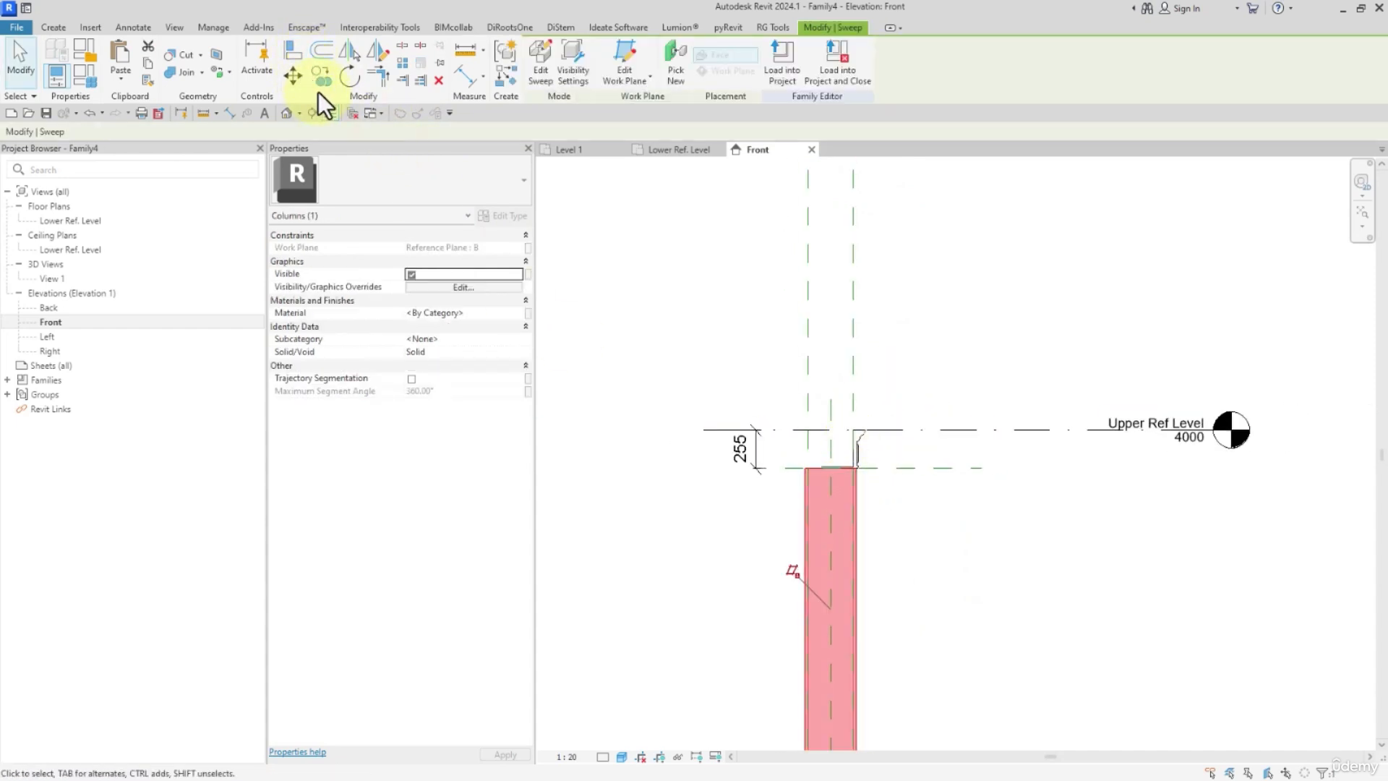
left_click(127, 76)
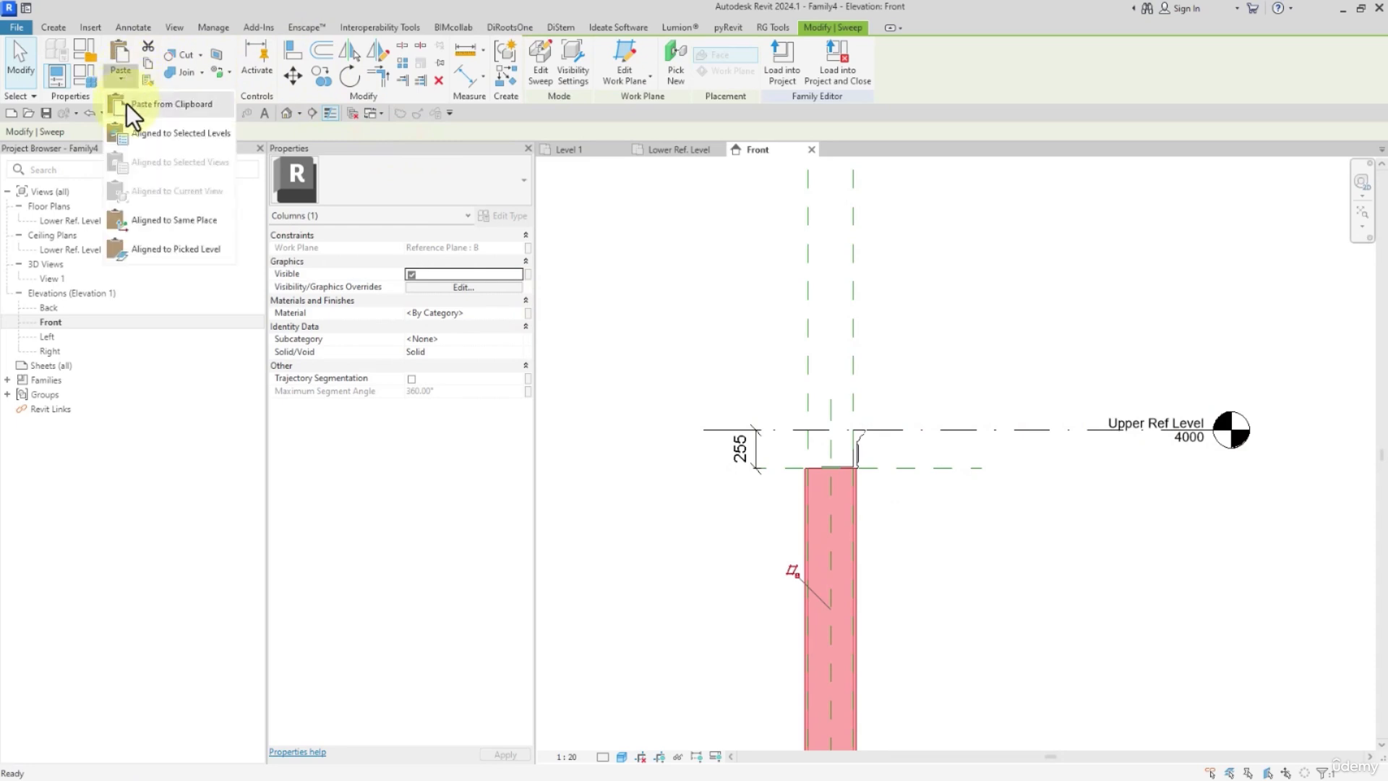
left_click(134, 219)
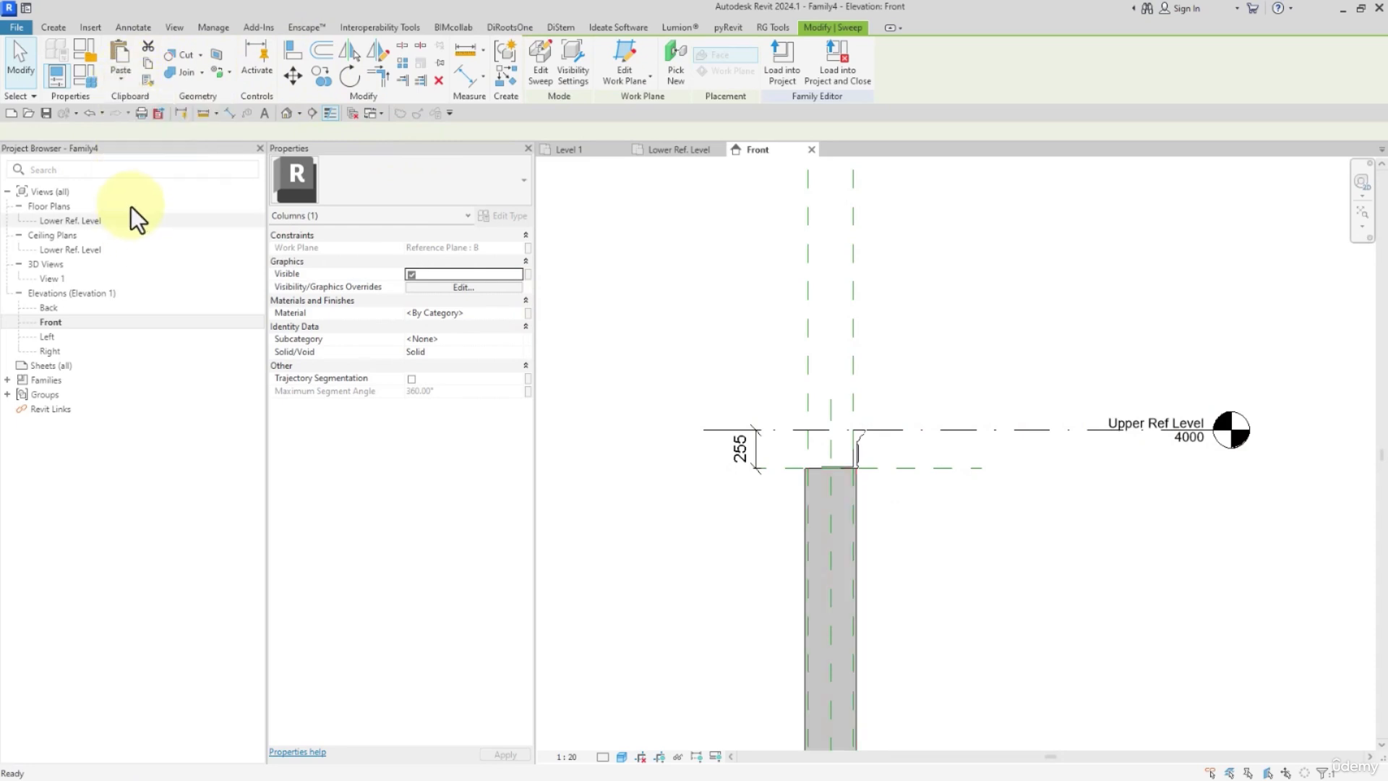
Set the duplicated shaft sweep's work plane to Reference Plane : T.
left_click(636, 58)
left_click(792, 257)
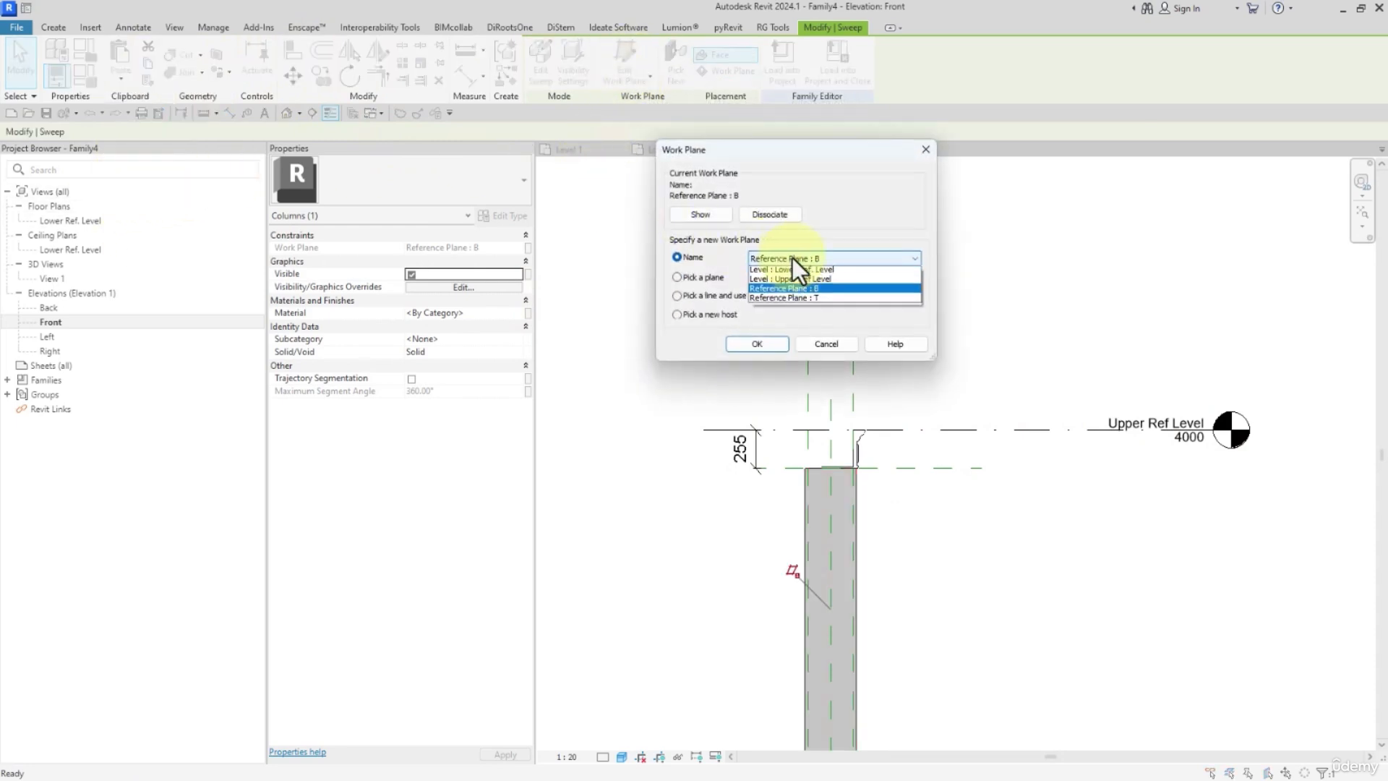
left_click(800, 298)
left_click(770, 346)
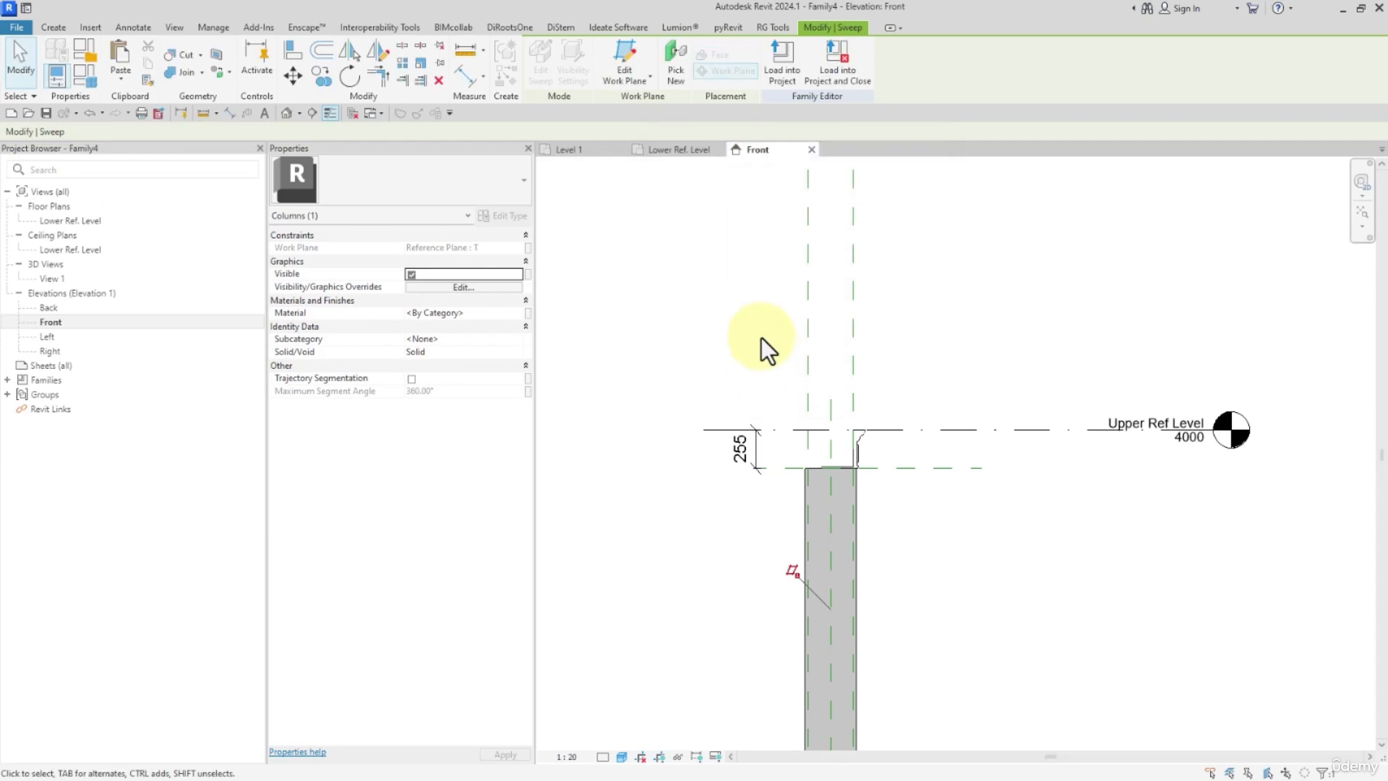
Open the duplicated shaft sweep's profile for editing and delete its rectangular outline.
scroll(766, 343, "down", 2)
left_click(542, 58)
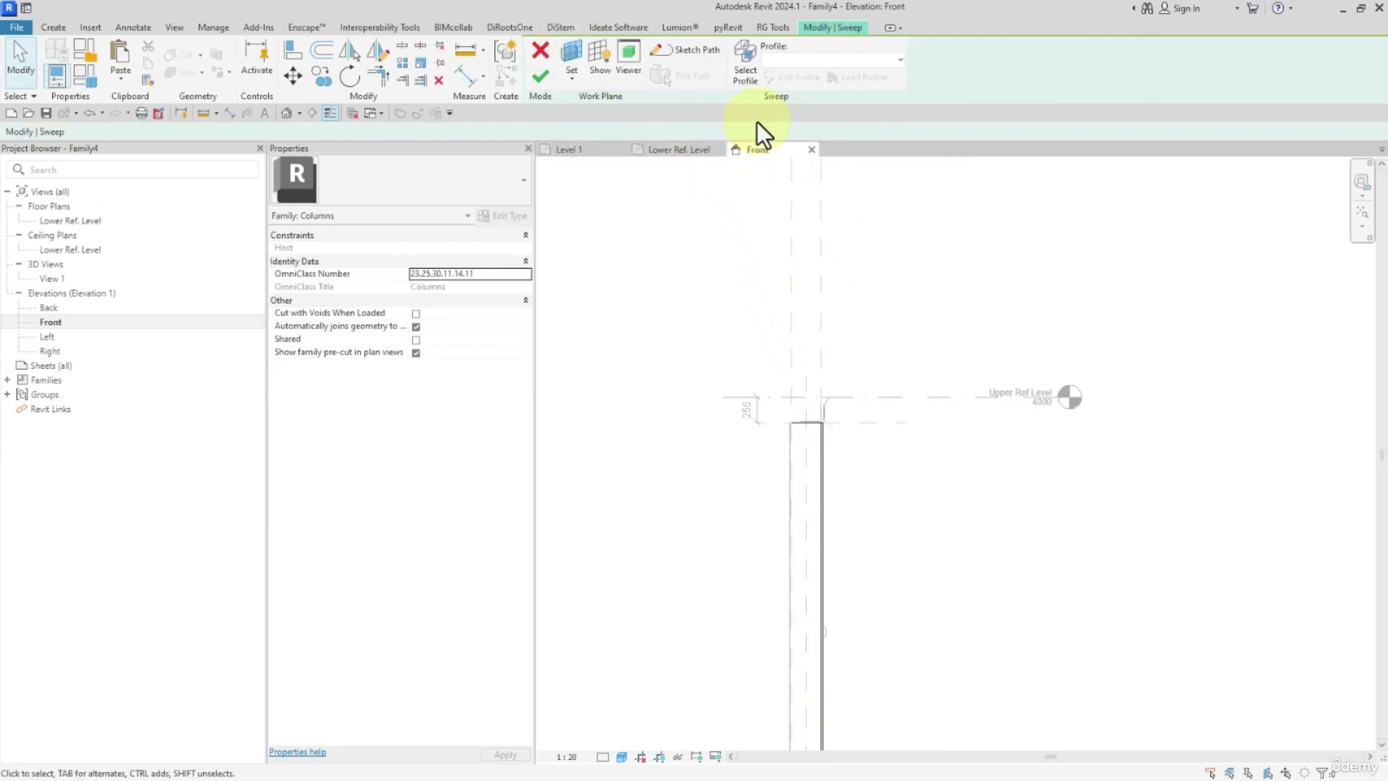
left_click(748, 76)
left_click(789, 79)
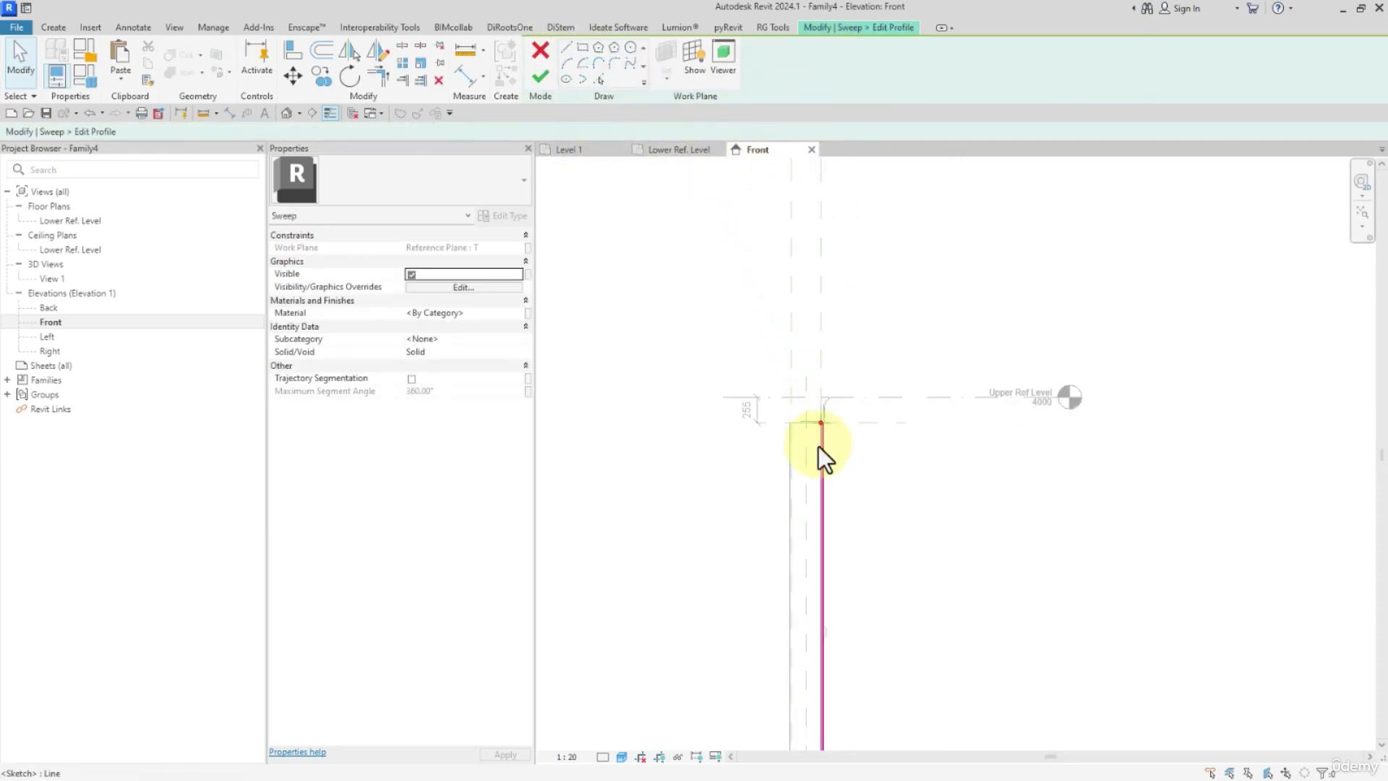
scroll(818, 447, "up", 3)
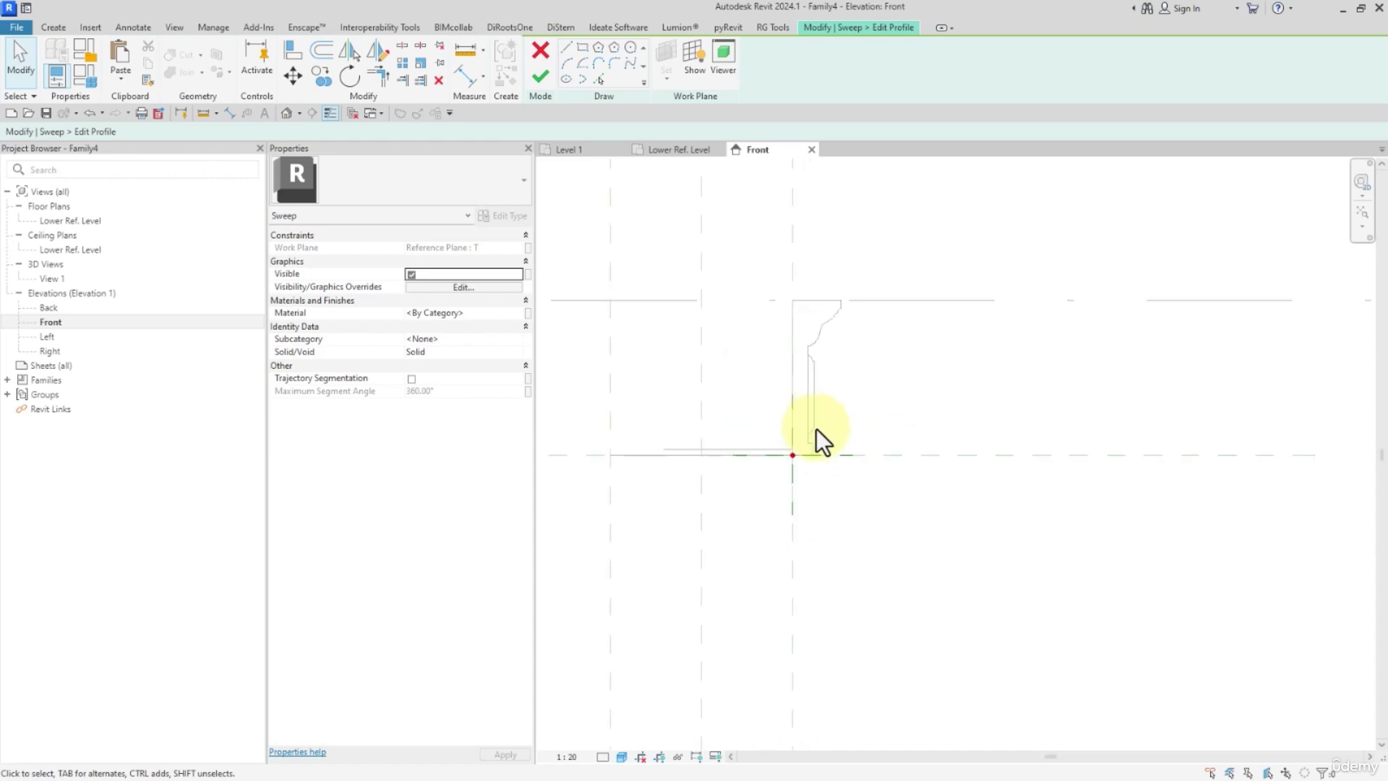
Draw the capital profile's 255 mm inner vertical line up to the Upper Ref Level and its 80 mm top line.
left_click(569, 51)
scroll(788, 477, "up", 3)
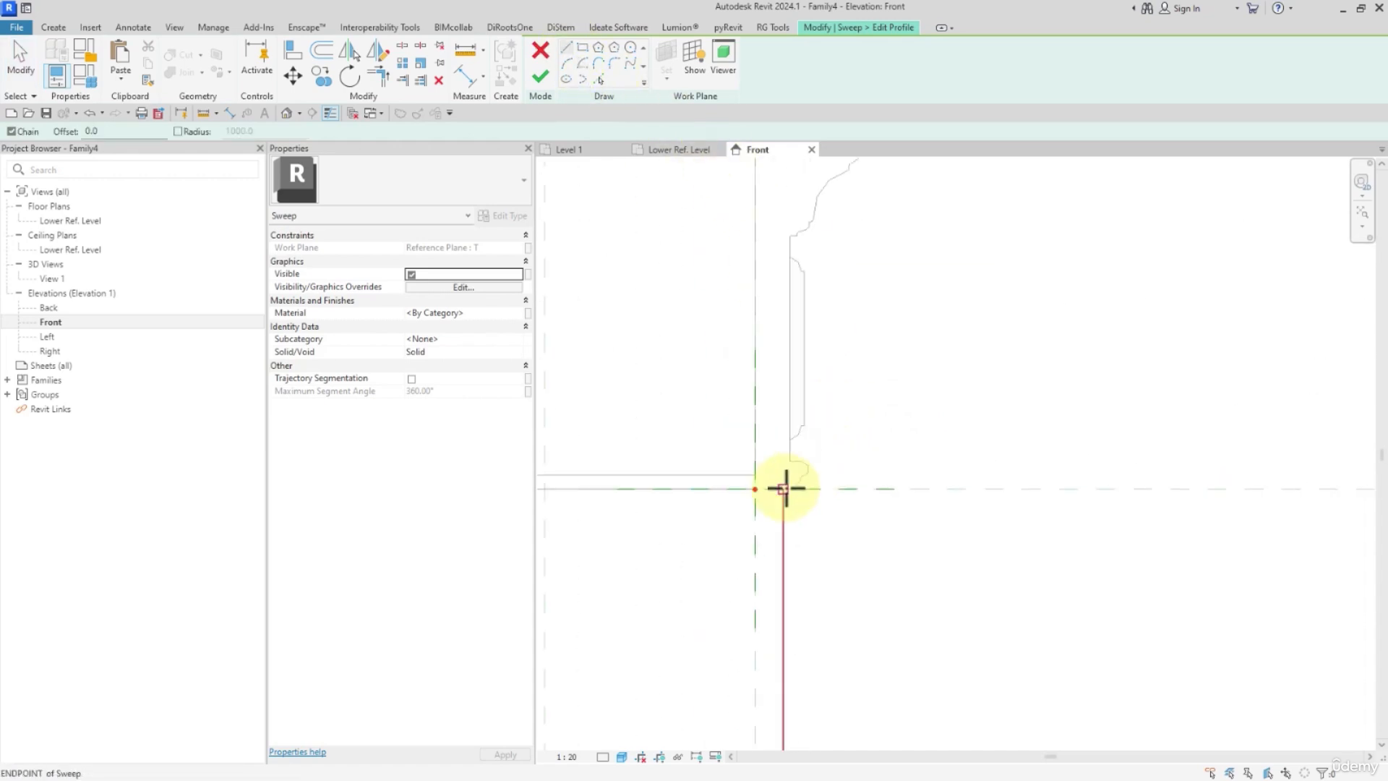
left_click(752, 489)
middle_click_drag(790, 343, 790, 496)
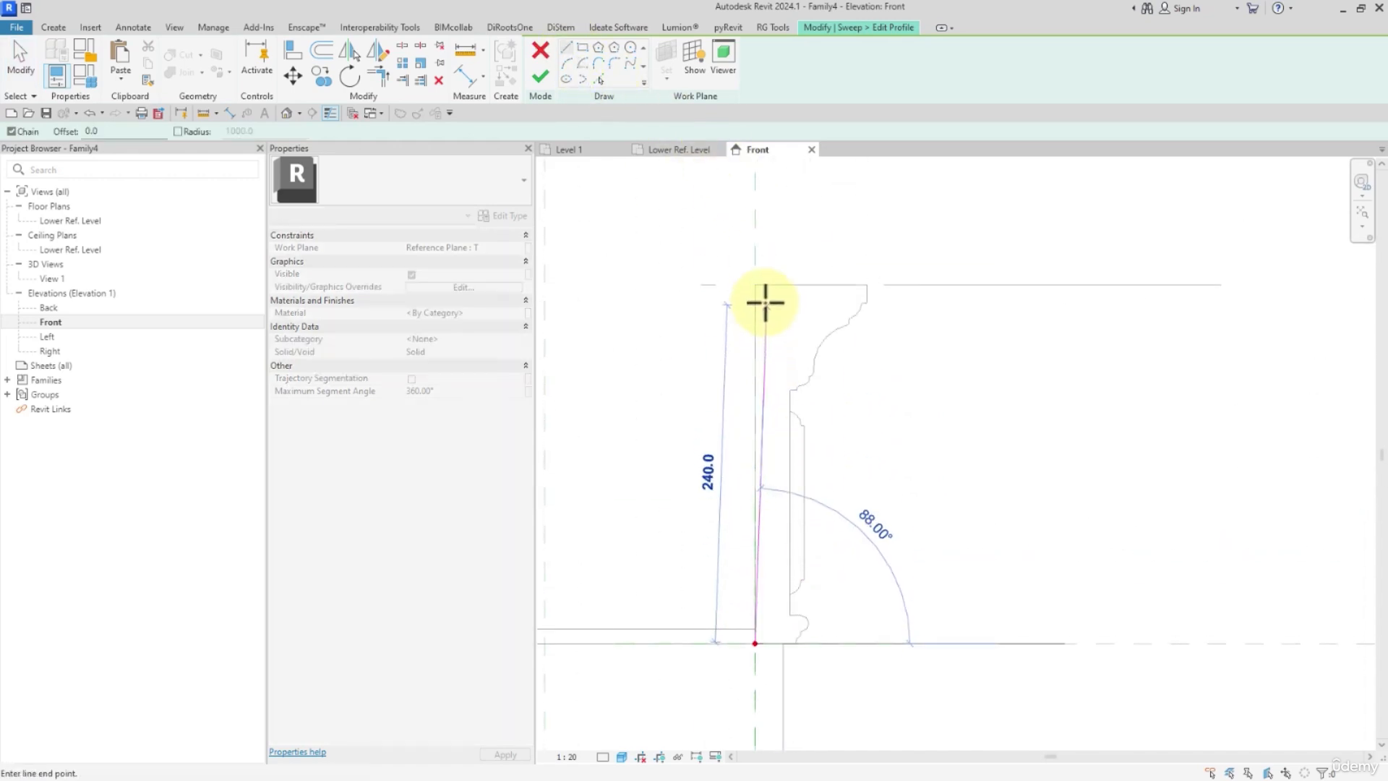
left_click(754, 284)
left_click(867, 284)
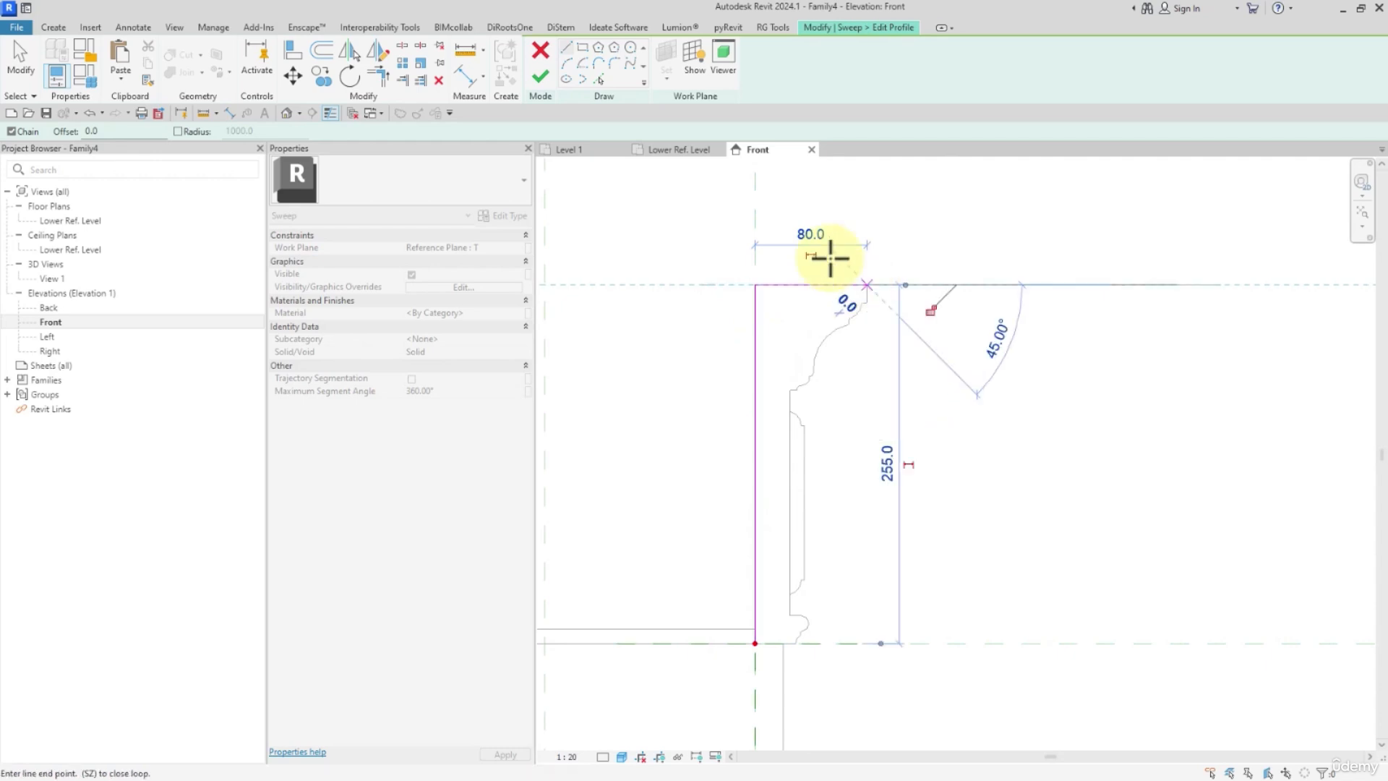
key("Escape")
key("Escape")
Trace the imported capital's outer top edge, rounded corner, ledge and first sloping curve with Pick Lines.
left_click(600, 78)
scroll(875, 297, "up", 5)
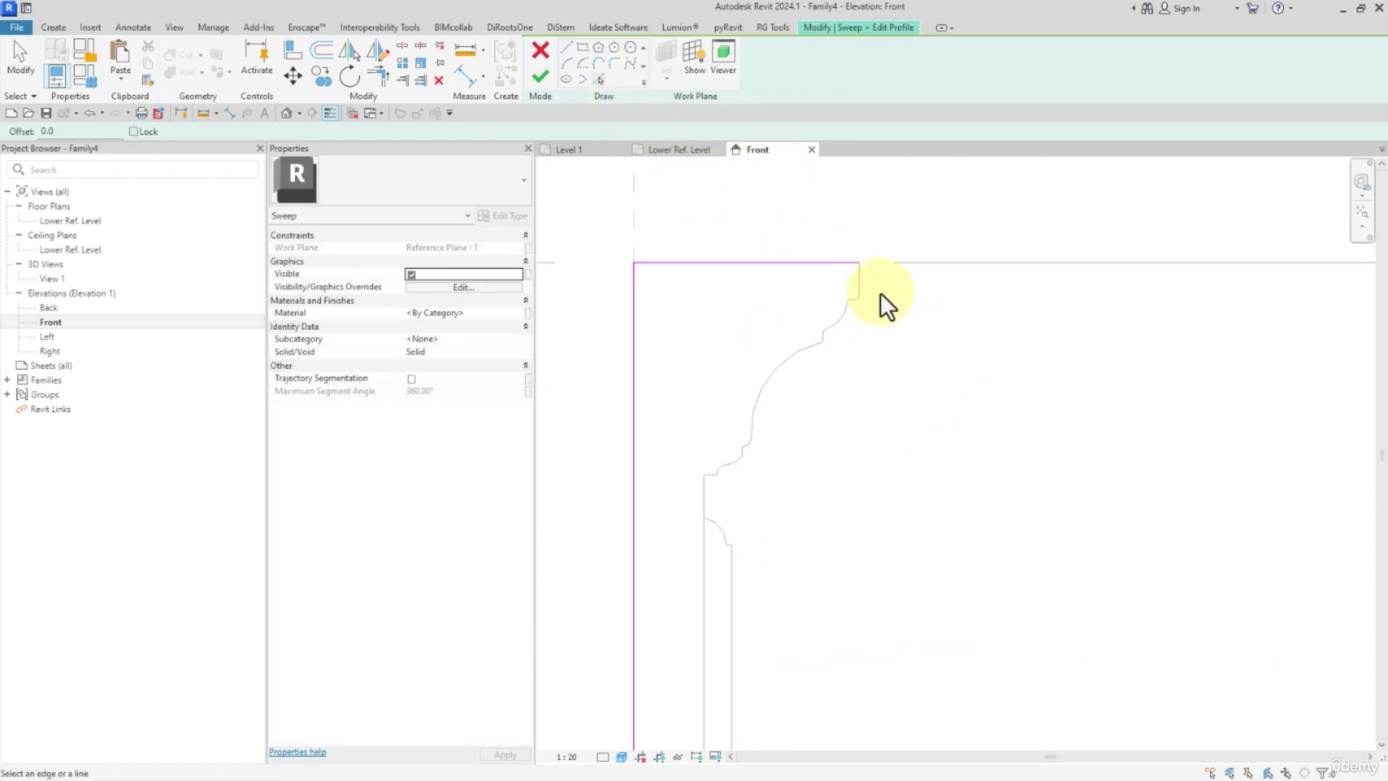
scroll(852, 322, "up", 4)
left_click(848, 343)
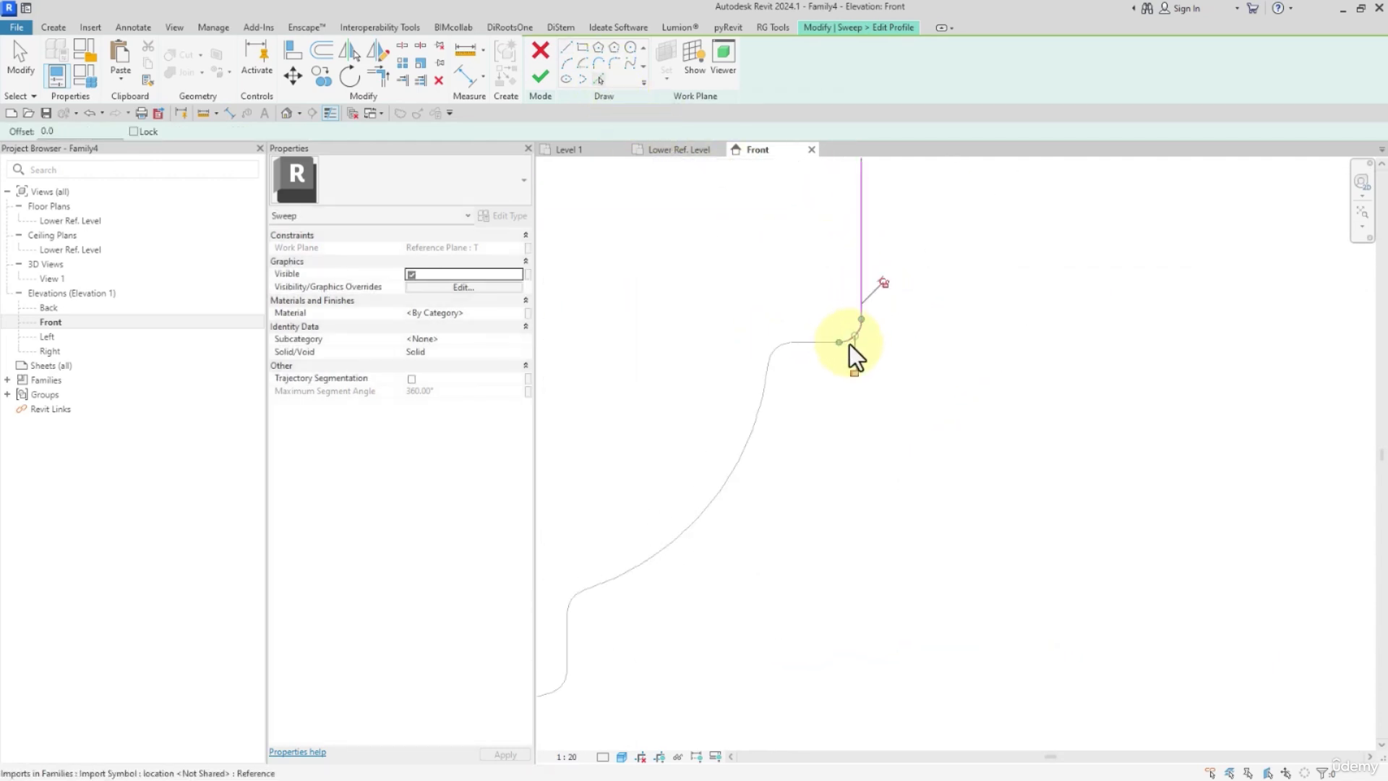
left_click(815, 343)
left_click(772, 345)
left_click(765, 410)
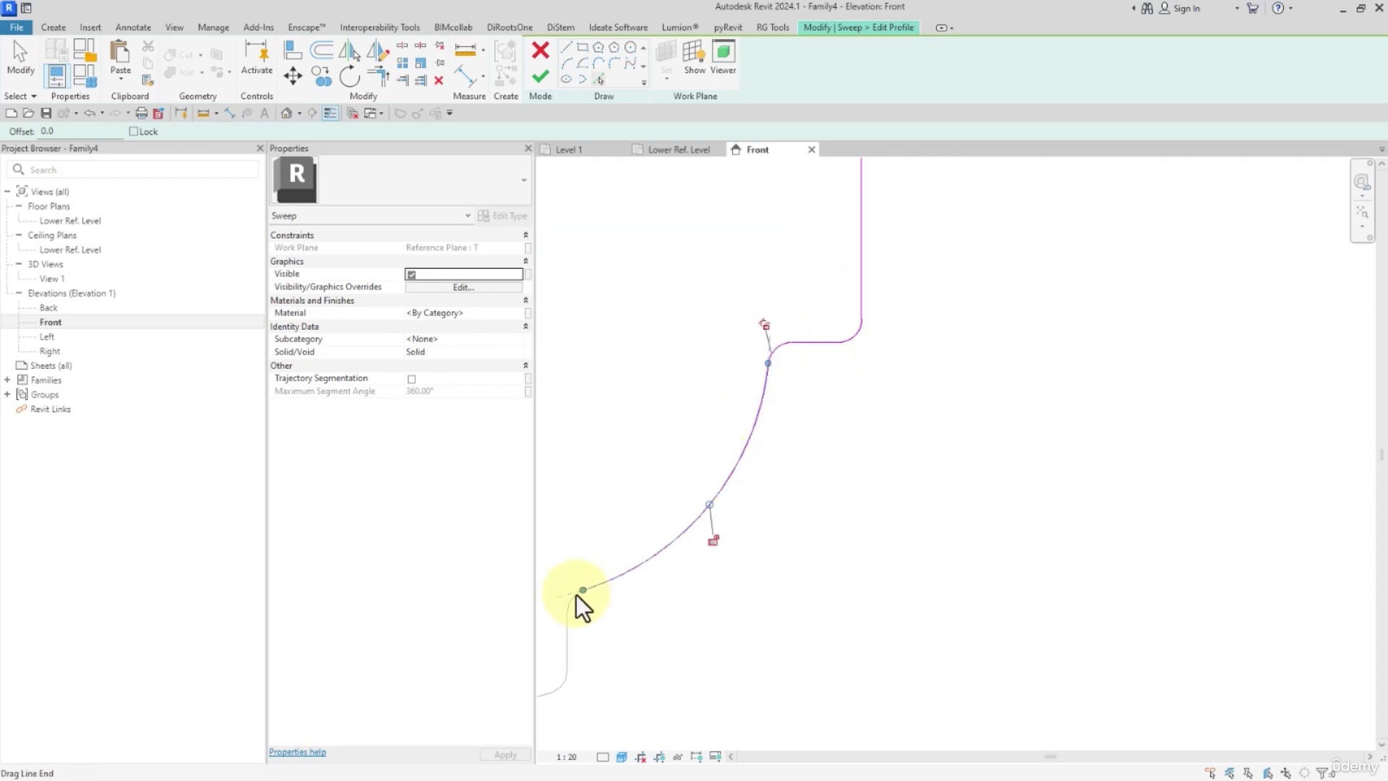
Trace the small vertical step, the large concave curve and the rounded mouldings directly beneath it from the imported section.
middle_click_drag(576, 598, 807, 392)
left_click(798, 428)
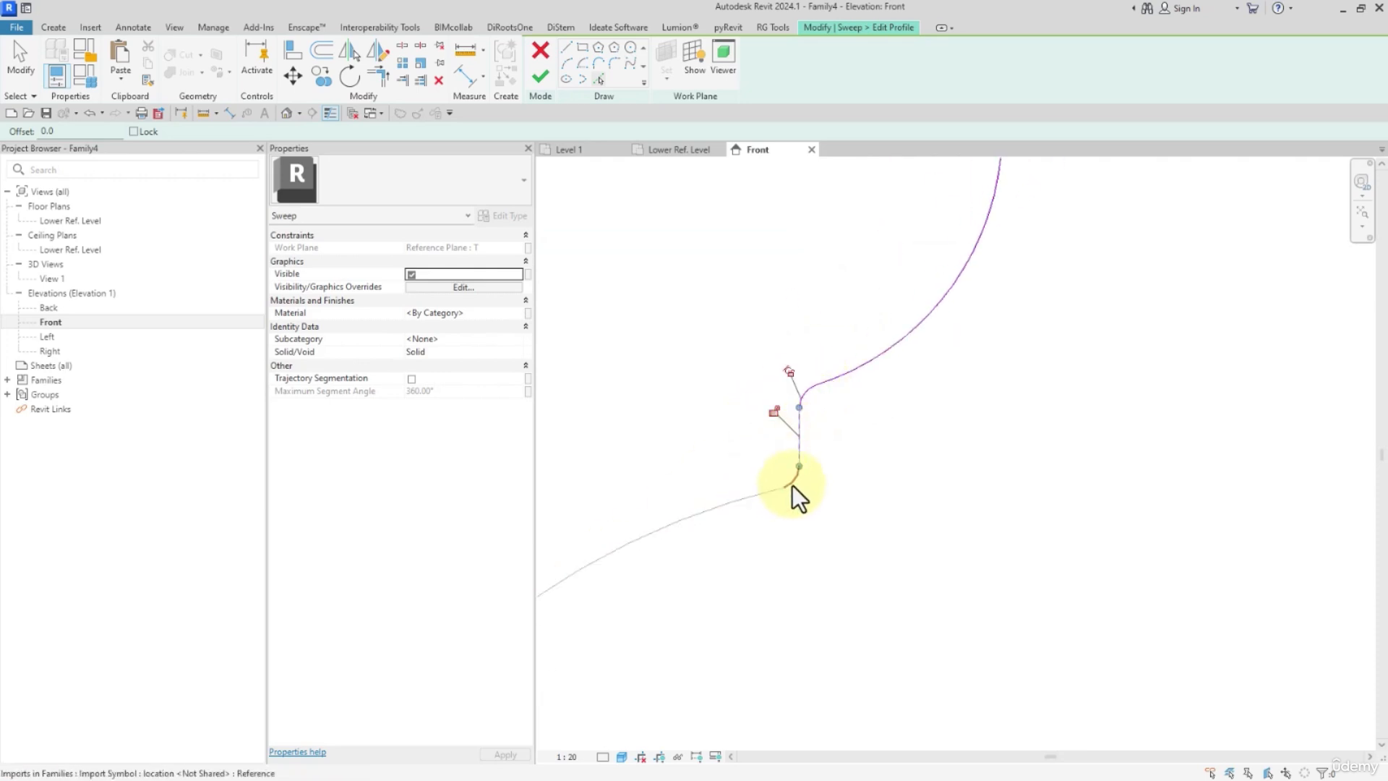
left_click(792, 485)
left_click(764, 493)
scroll(764, 495, "down", 3)
mouse_move(714, 565)
middle_mouse_down()
mouse_move(758, 480)
mouse_move(988, 295)
middle_mouse_up()
middle_click_drag(754, 622, 848, 383)
scroll(849, 383, "up", 3)
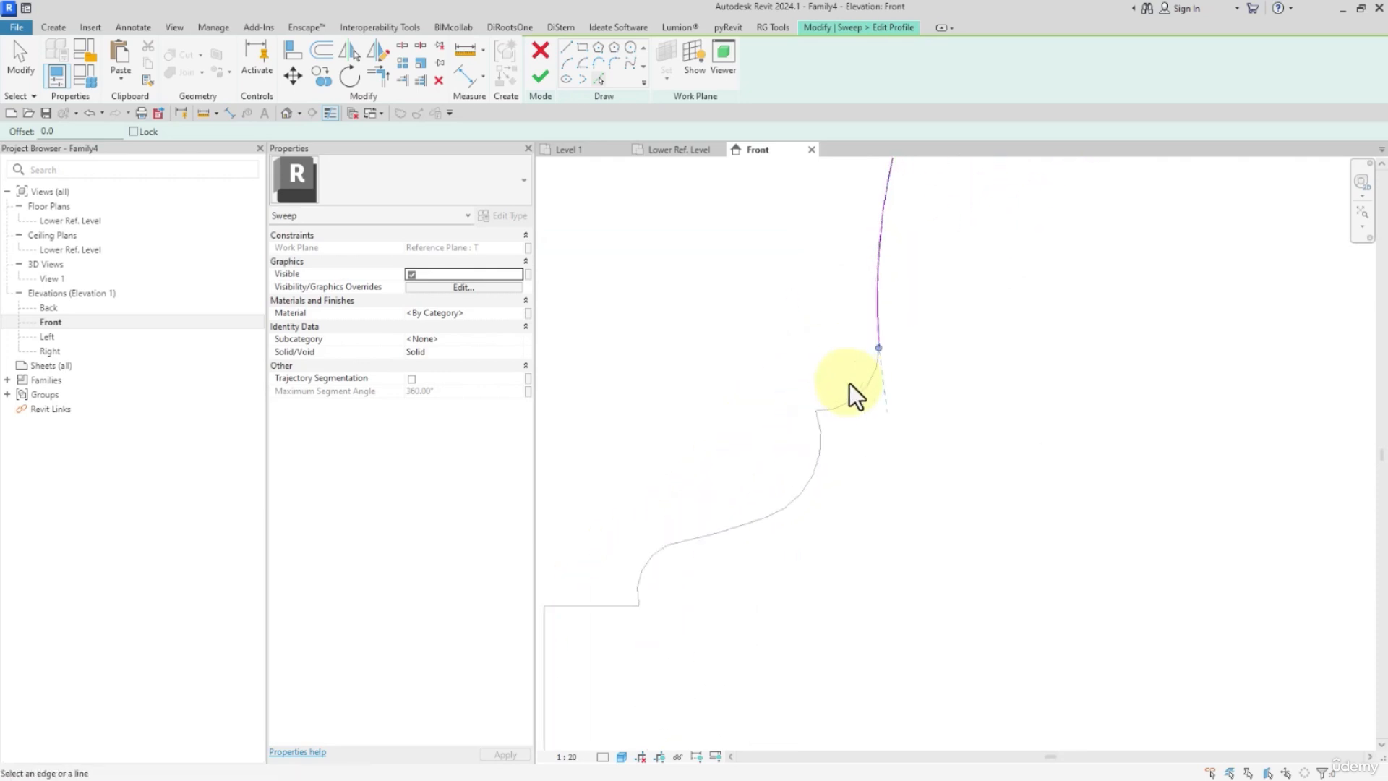
left_click(875, 374)
left_click(768, 519)
middle_click_drag(768, 519, 905, 412)
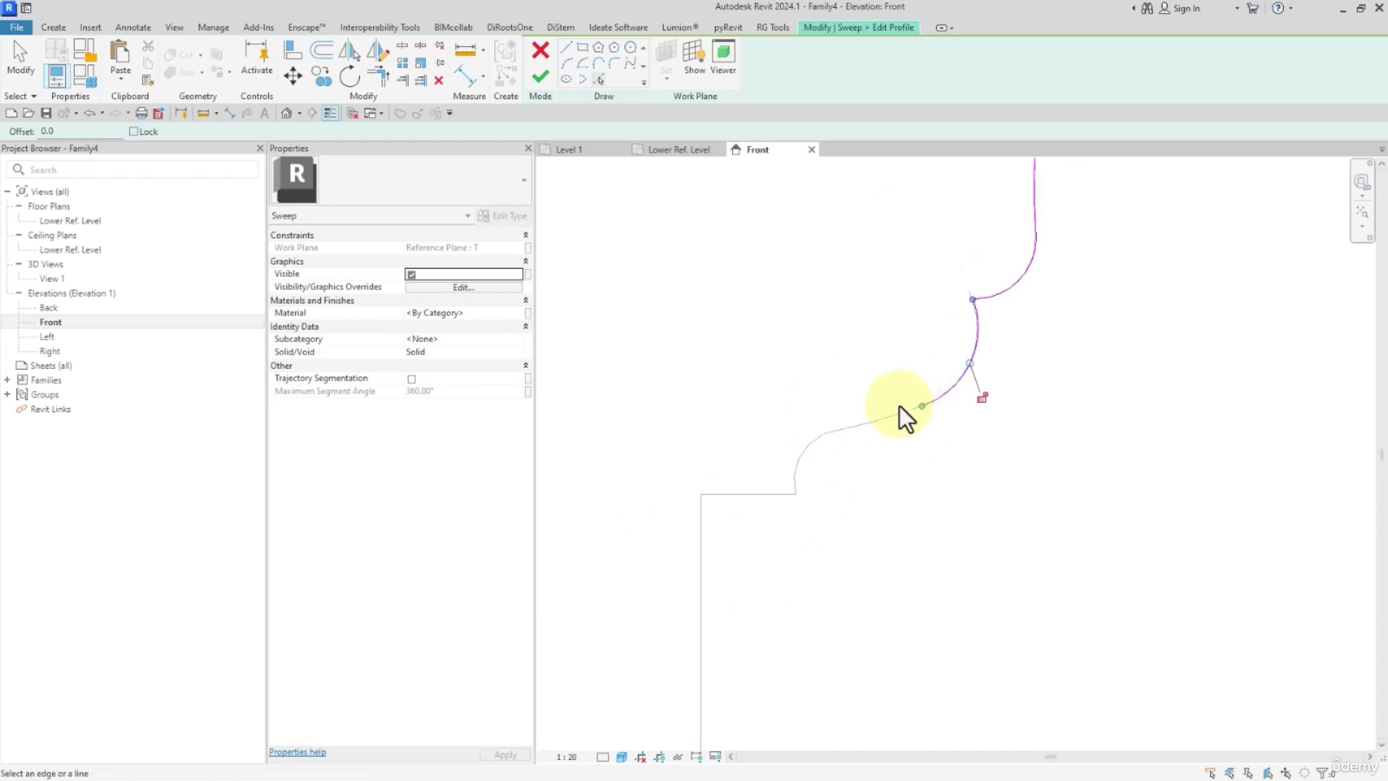
Trace the cornice's lowest curves, short ledge and vertical neck line from the imported section.
scroll(817, 448, "up", 2)
scroll(812, 445, "up", 1)
left_click(803, 459)
left_click(762, 521)
scroll(757, 542, "down", 4)
middle_click_drag(755, 555, 817, 285)
left_click(772, 341)
Trace the raised panel's upper arc, short ledge and long vertical face from the imported section.
scroll(789, 351, "down", 3)
middle_click_drag(835, 432, 792, 284)
left_click(783, 299)
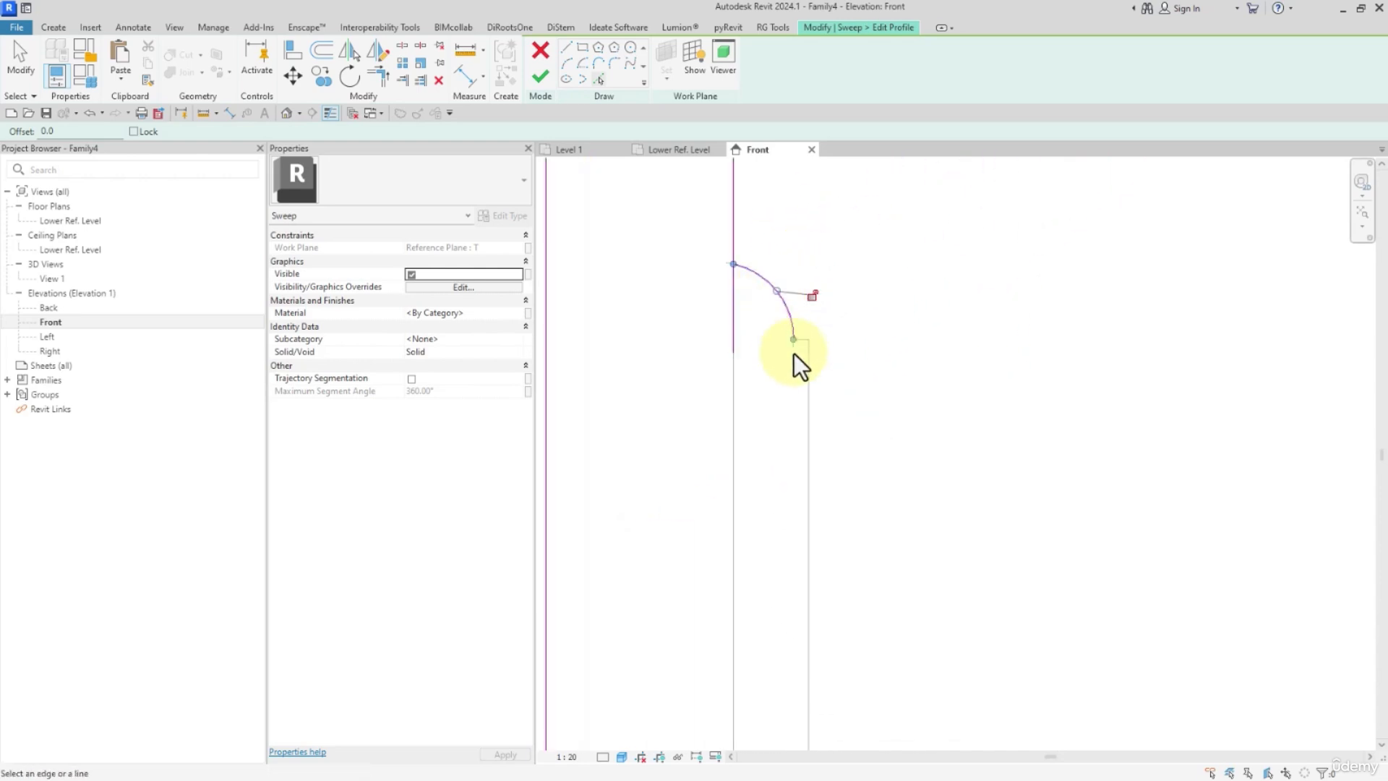
scroll(795, 353, "up", 3)
left_click(805, 330)
left_click(827, 375)
scroll(874, 295, "down", 3)
middle_click_drag(894, 459, 887, 177)
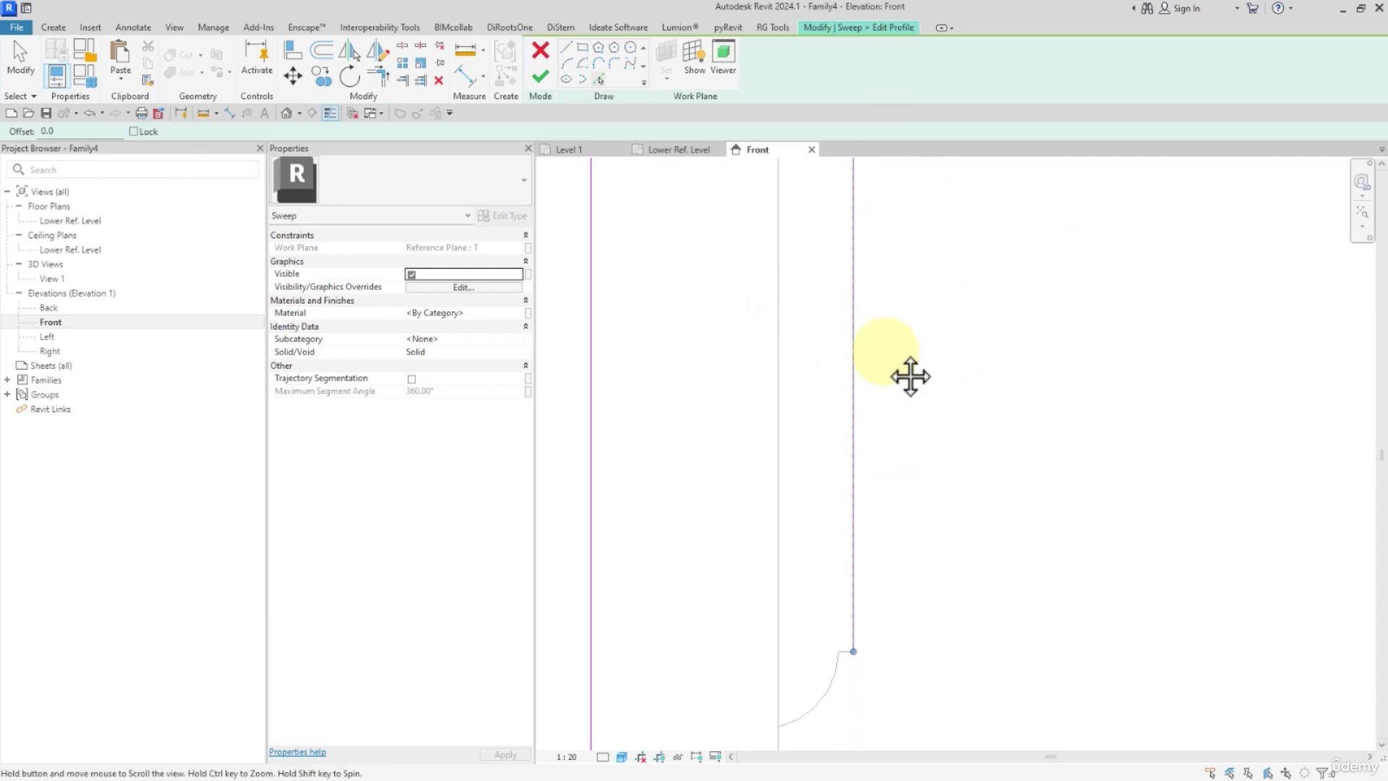
Trace the raised panel's lower arc and the vertical line beneath it from the imported section.
middle_click_drag(887, 350, 866, 215)
scroll(867, 215, "down", 2)
scroll(842, 405, "up", 3)
left_click(831, 436)
scroll(858, 533, "down", 3)
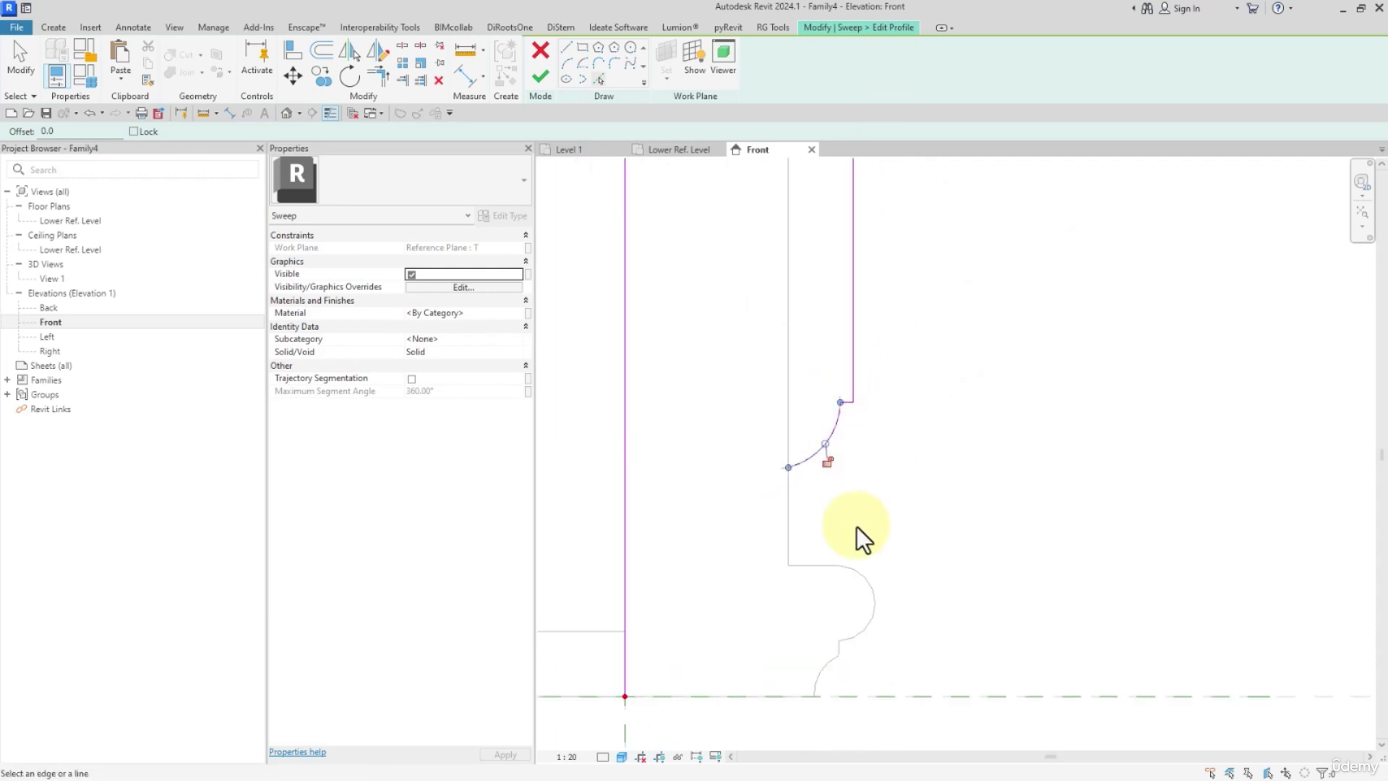
middle_click_drag(859, 533, 813, 353)
left_click(799, 376)
Trace the half-round bead with its ledge, step and bottom arc, and pick the reference plane as the profile's bottom line.
left_click(831, 411)
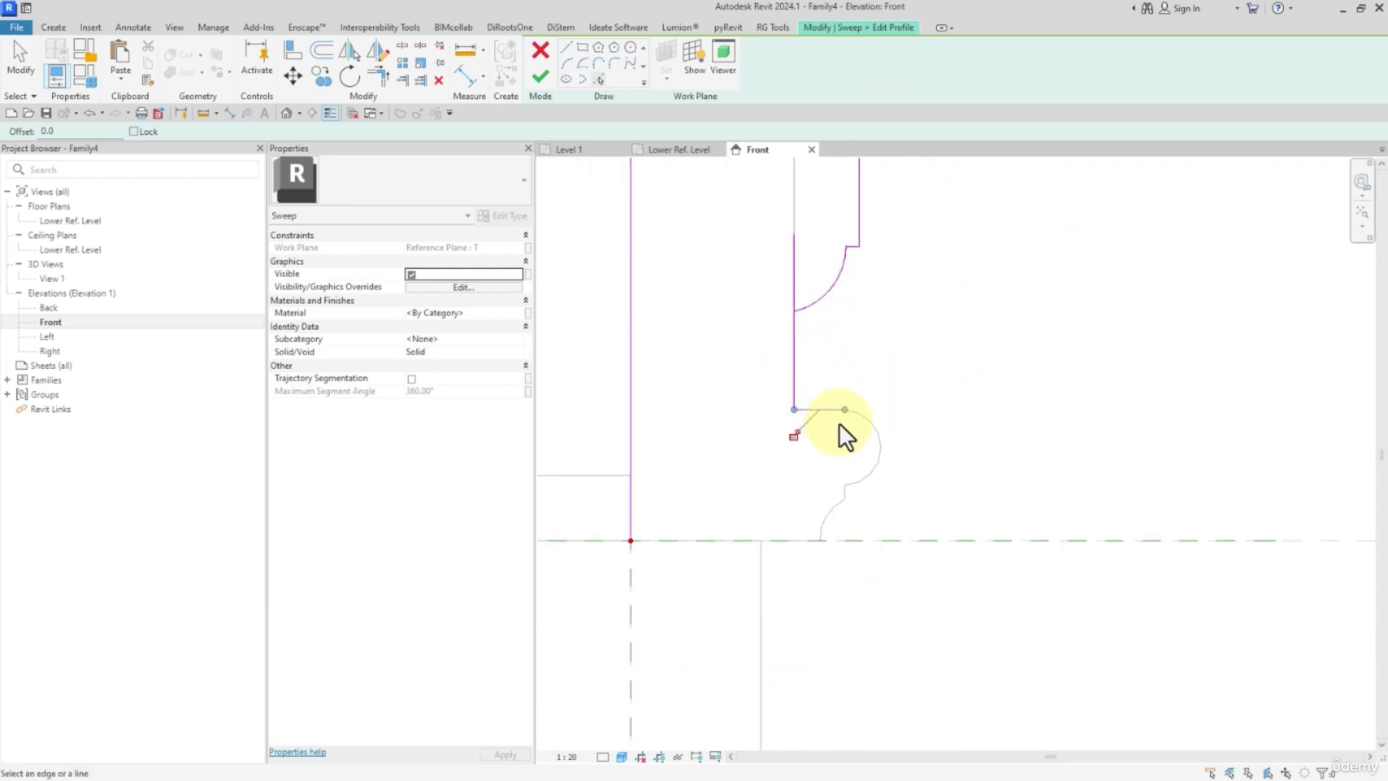
scroll(853, 499, "up", 3)
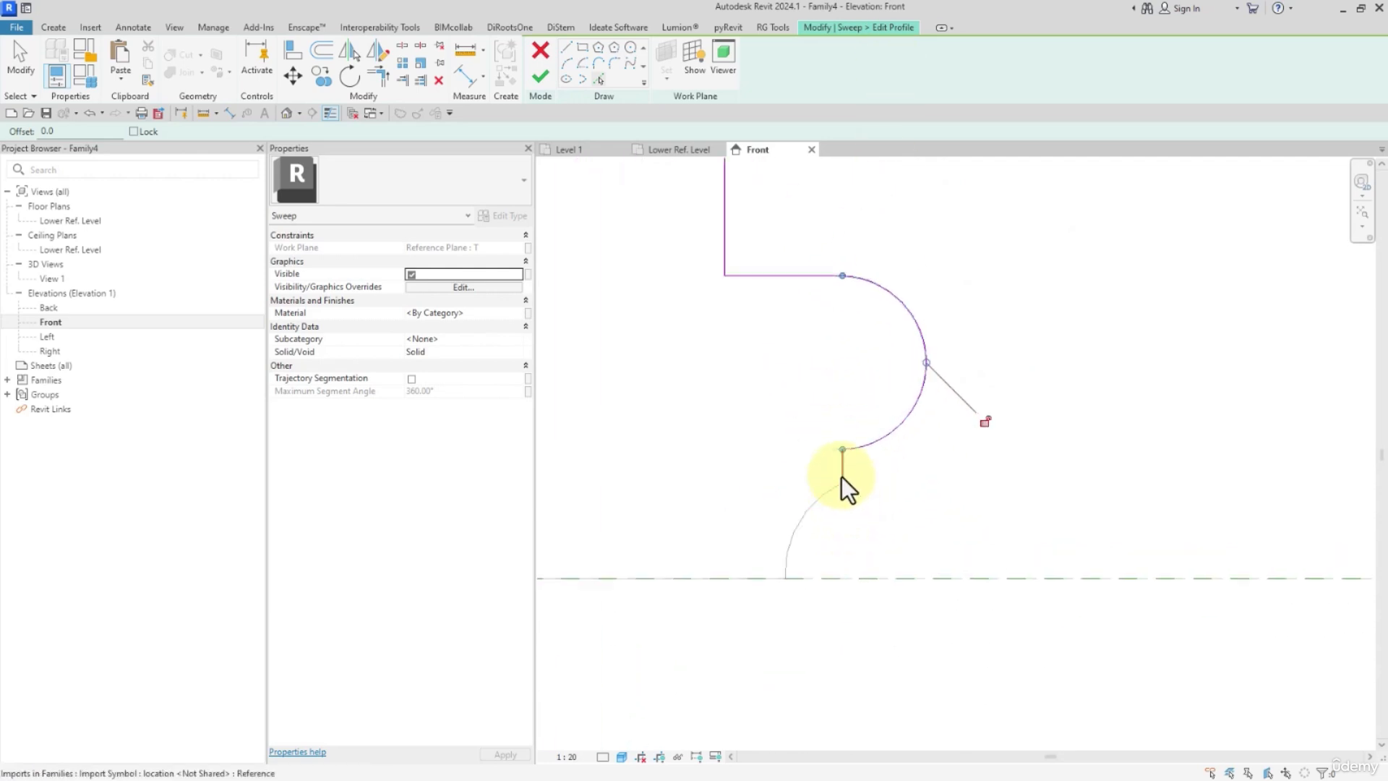
left_click(750, 579)
scroll(766, 506, "down", 3)
Trim the profile's bottom line to a corner with the lowest arc.
key("t")
key("r")
left_click(745, 546)
left_click(778, 524)
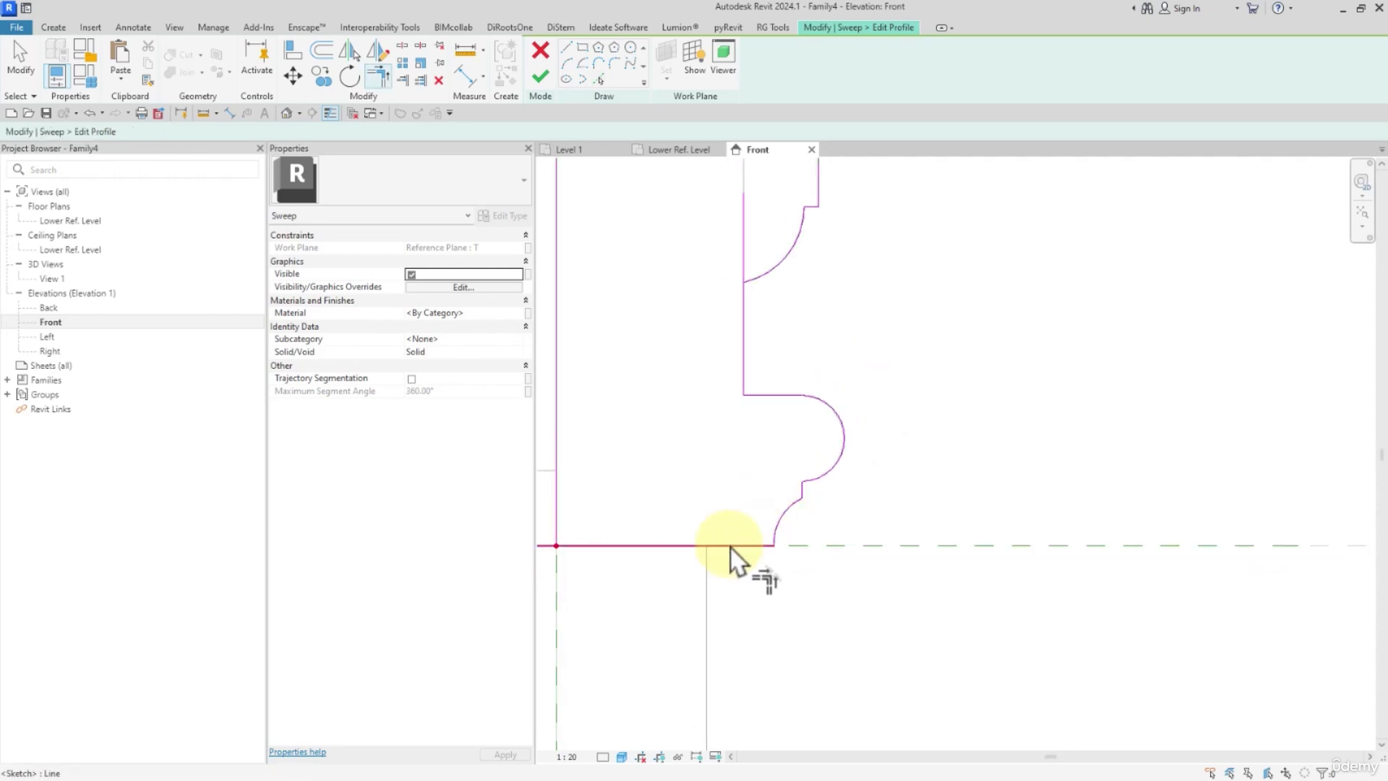
Trim the overhanging neck lines to the raised panel's arcs so the capital profile forms a closed loop.
scroll(694, 553, "down", 2)
scroll(672, 506, "down", 2)
scroll(715, 491, "down", 1)
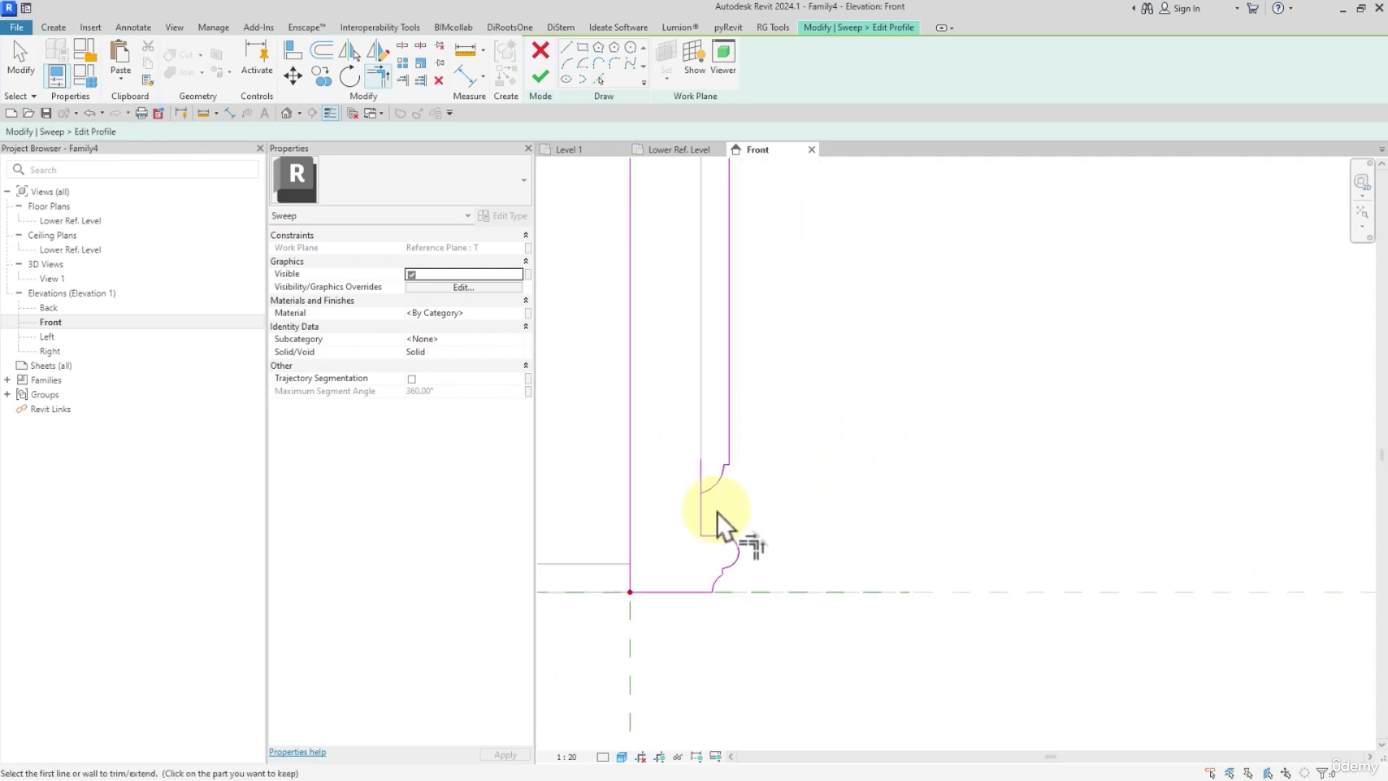
middle_click_drag(791, 376, 791, 645)
scroll(721, 457, "up", 2)
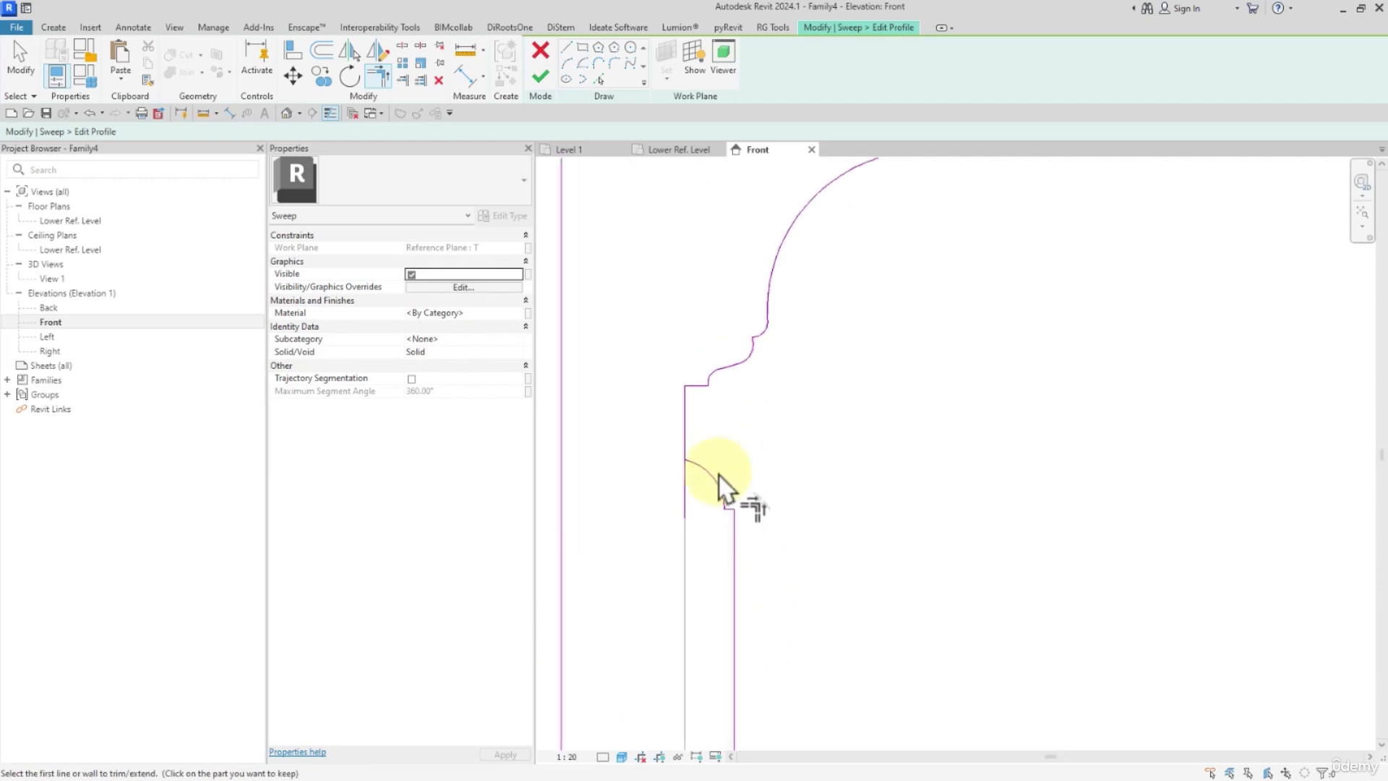
left_click(717, 475)
left_click(686, 446)
middle_click_drag(763, 295, 827, 556)
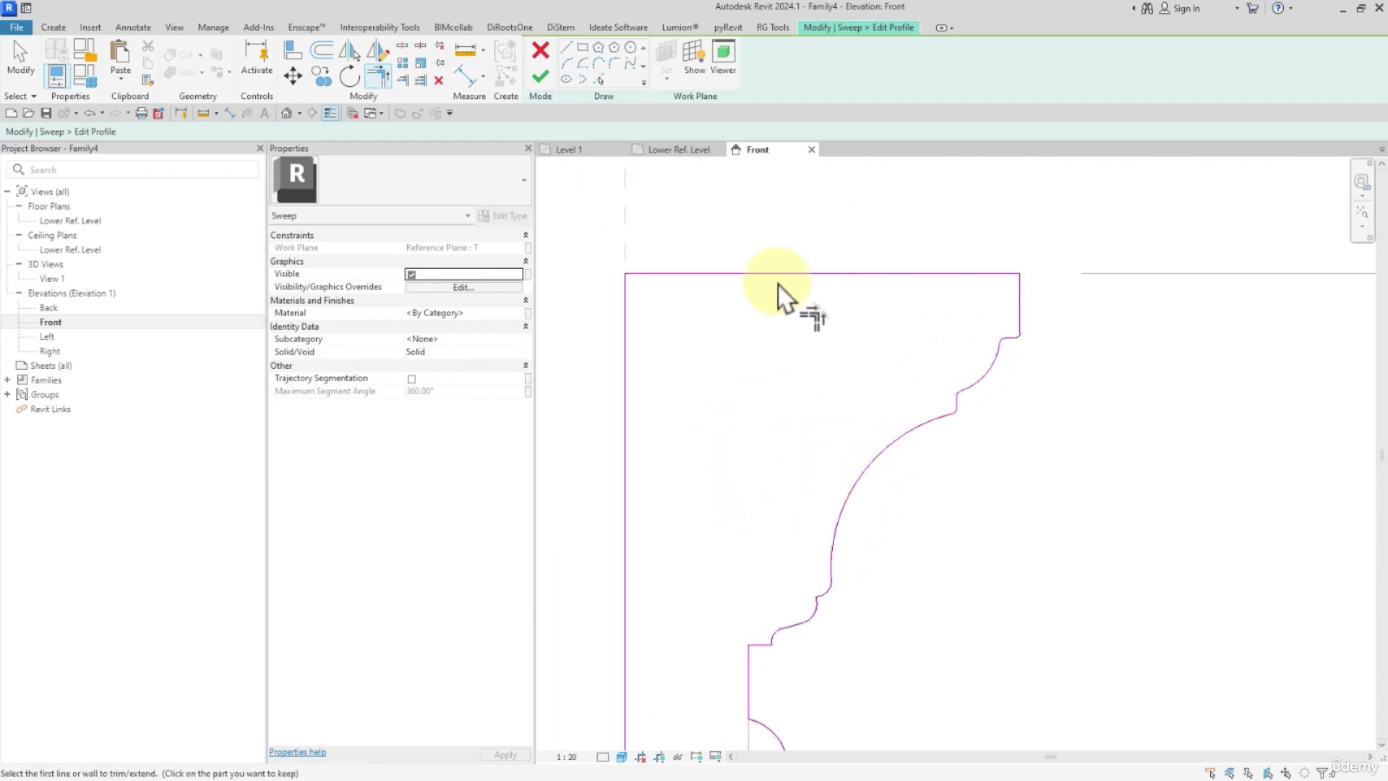
scroll(778, 287, "down", 3)
scroll(734, 197, "down", 2)
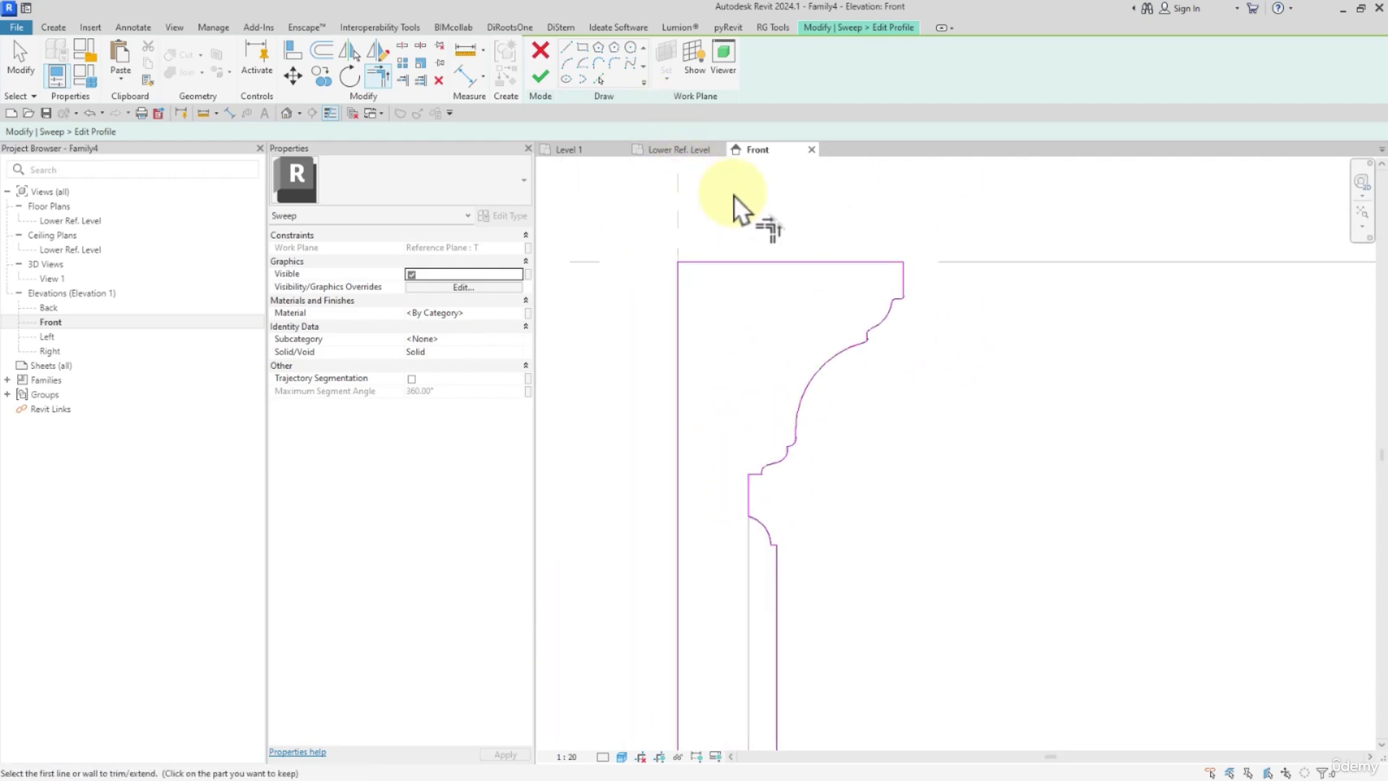
Align and lock the profile's bottom line to the horizontal reference plane and its top line to the Upper Ref Level.
left_click(303, 54)
scroll(745, 281, "down", 4)
middle_click_drag(929, 567, 914, 416)
left_click(853, 454)
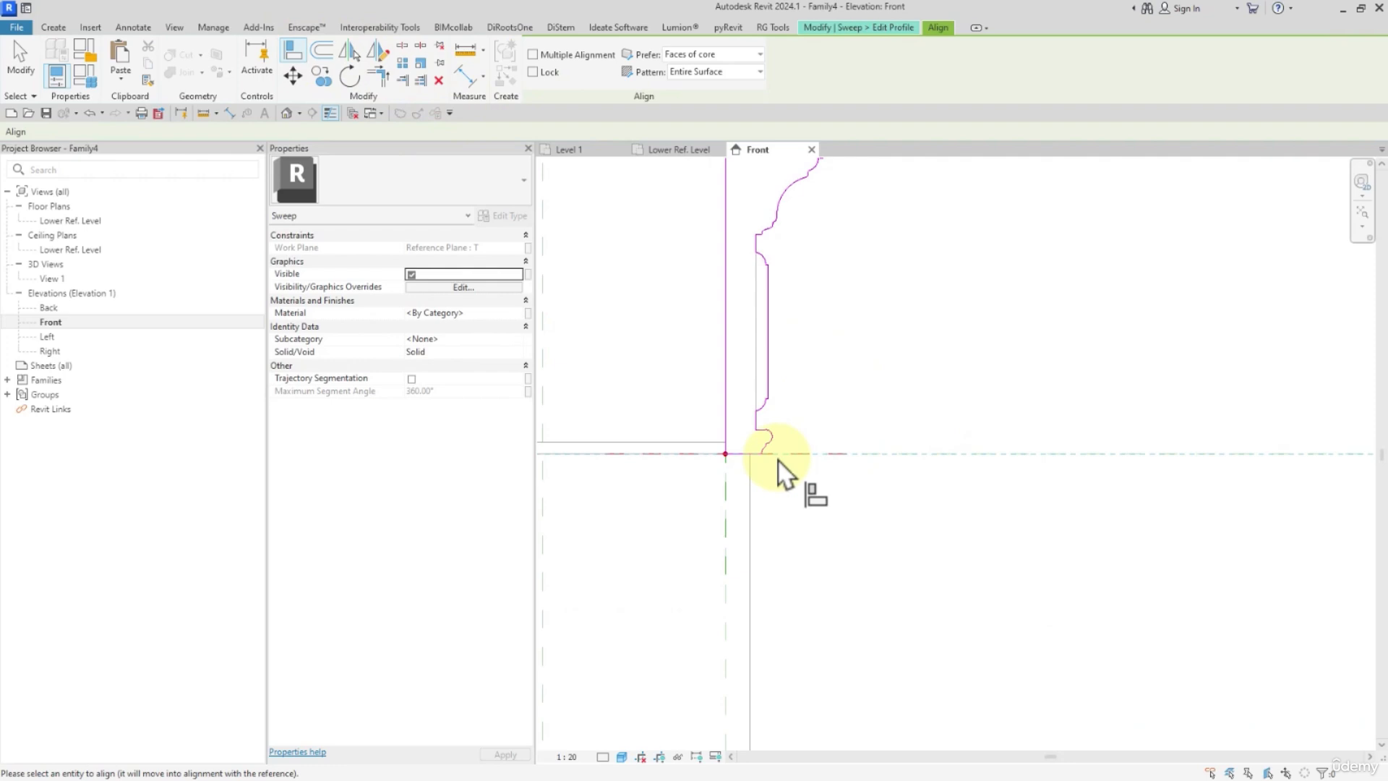
left_click(741, 454)
middle_click_drag(929, 338, 969, 532)
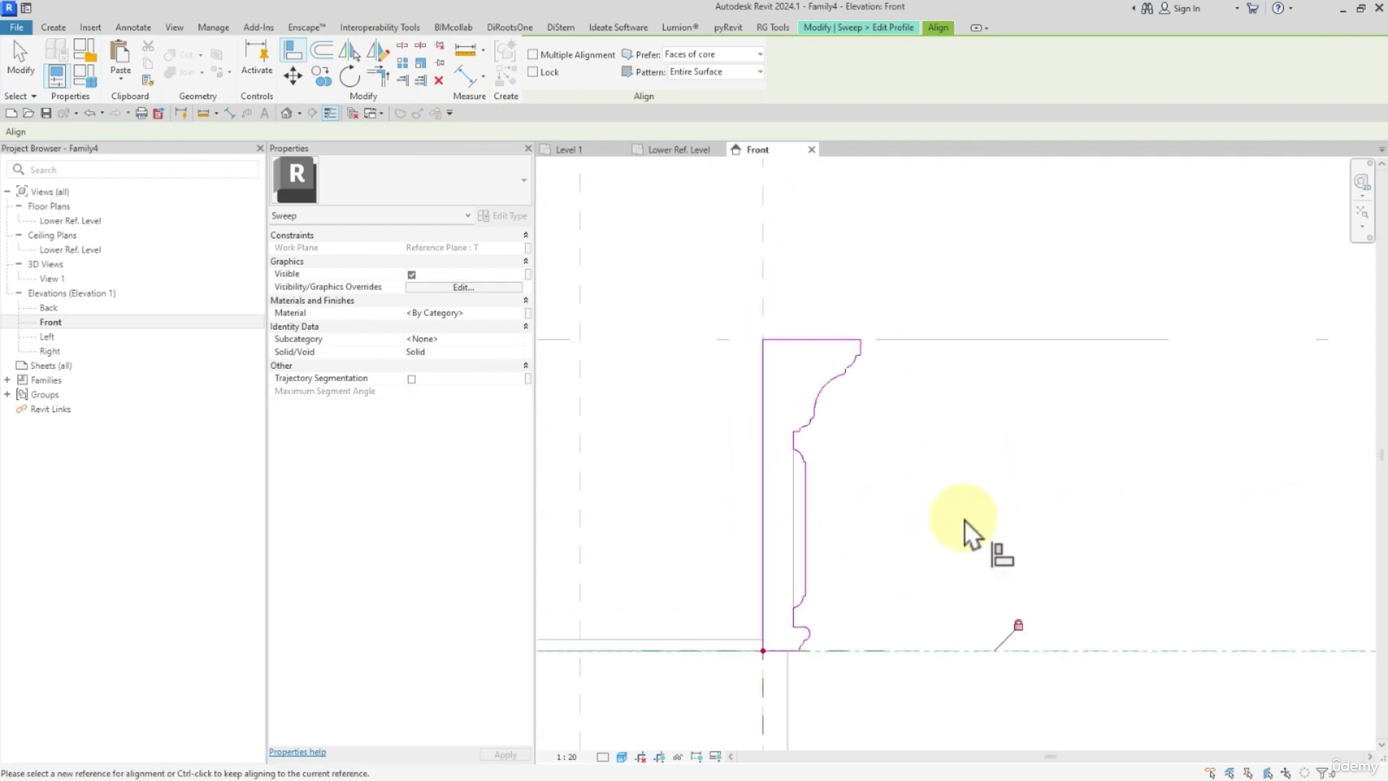
left_click(904, 339)
left_click(832, 340)
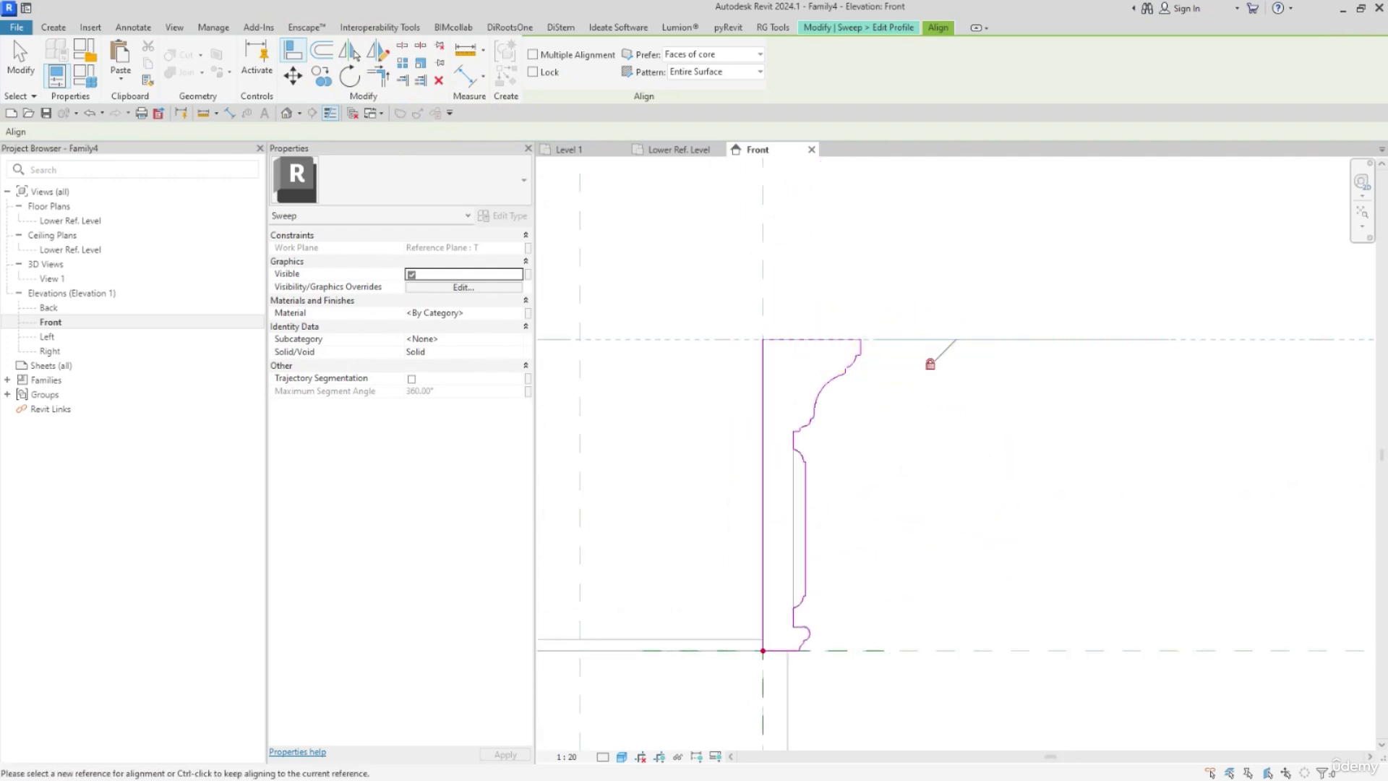
key("Escape")
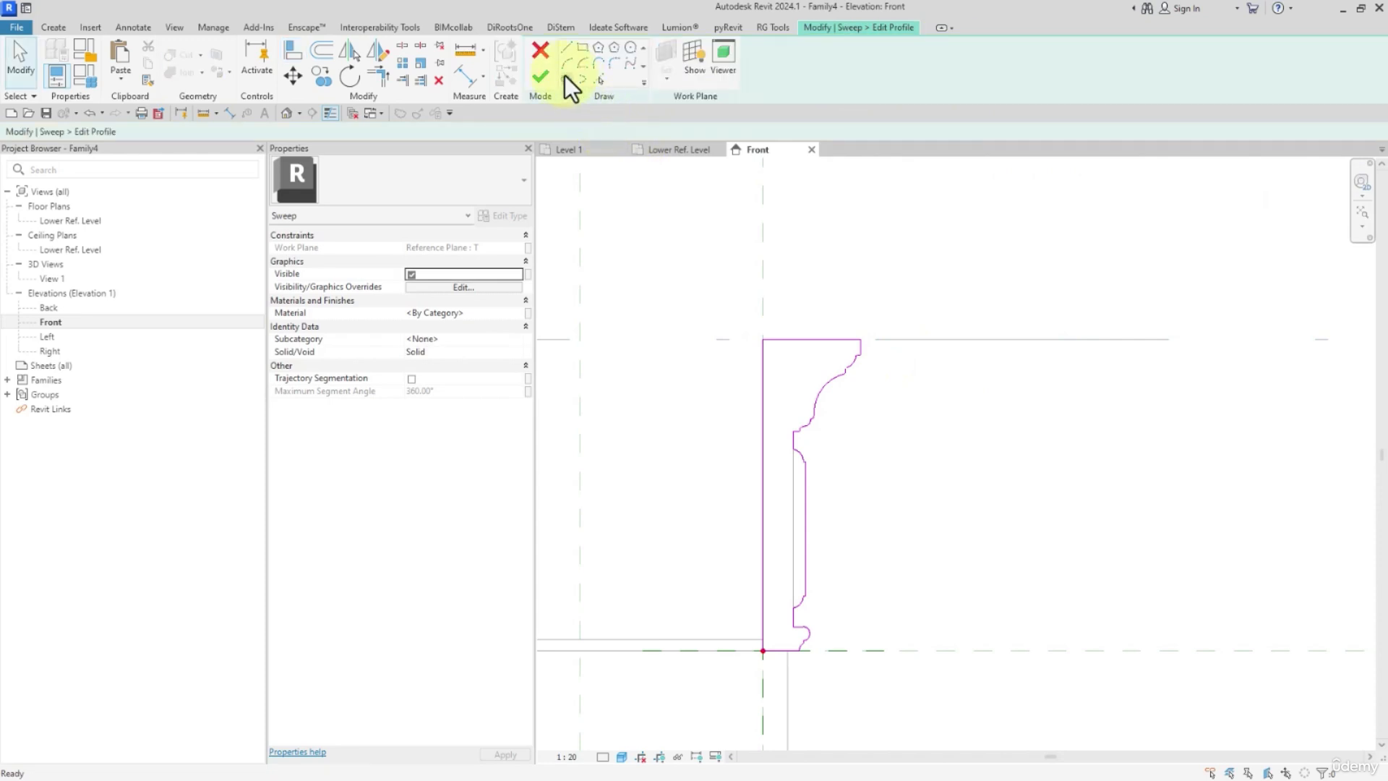
Finish the capital's profile sketch and complete the edited sweep.
left_click(542, 76)
left_click(542, 76)
left_click(955, 421)
scroll(956, 434, "down", 3)
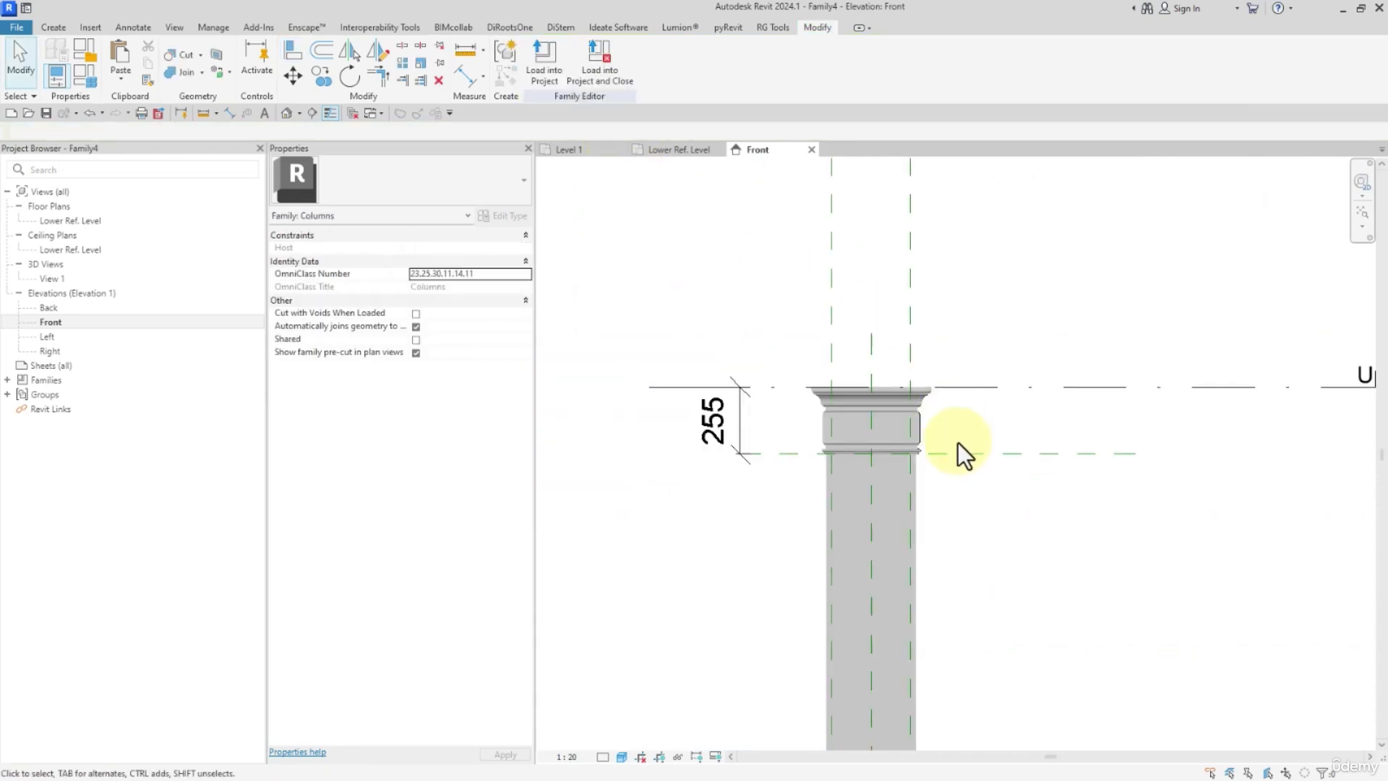
middle_click_drag(957, 442, 913, 239)
scroll(788, 296, "down", 3)
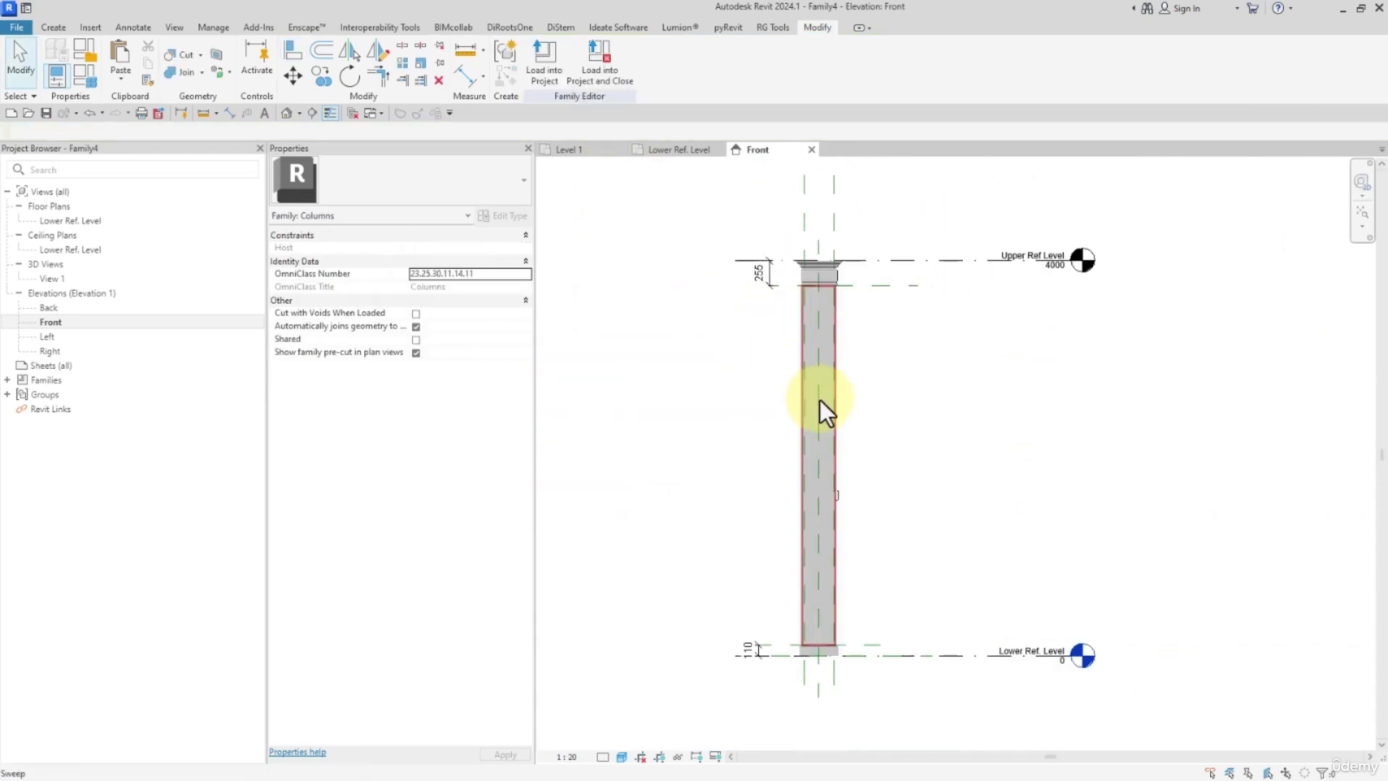
left_click(842, 497)
left_click(893, 445)
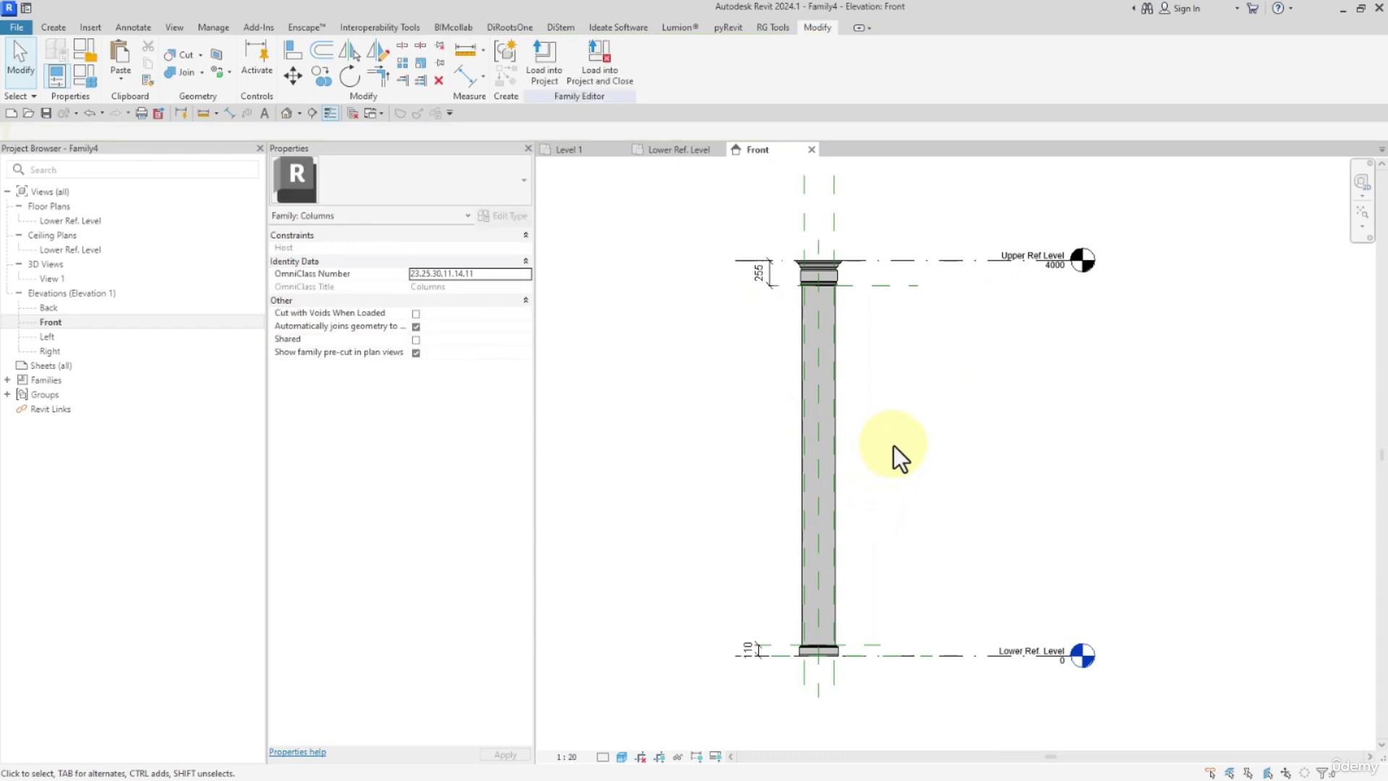
Open the default 3D view and display the column with shaded surfaces.
left_click(286, 114)
middle_click_drag(911, 390, 938, 418, "shift")
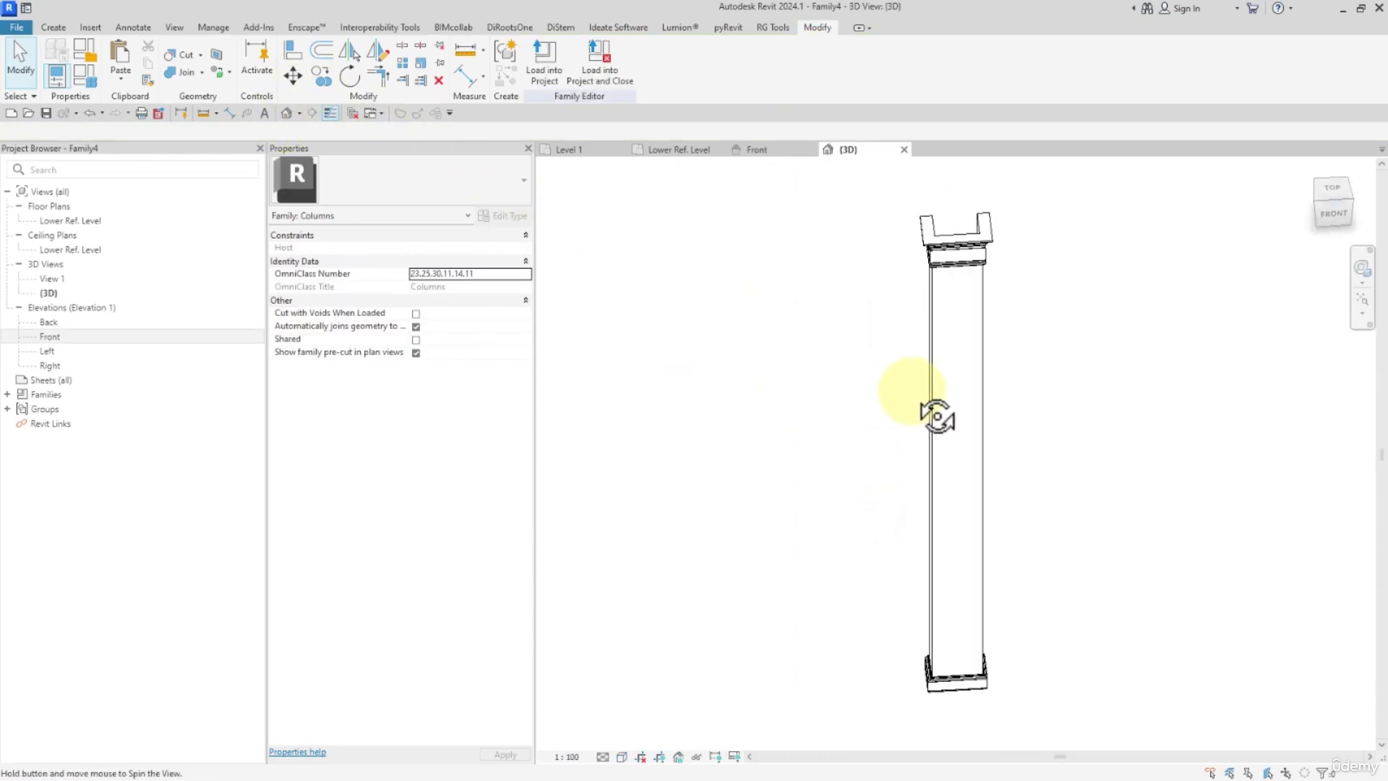
key("s")
key("d")
mouse_move(859, 501)
middle_mouse_down("shift")
mouse_move(1135, 290)
mouse_move(798, 284)
mouse_move(905, 385)
middle_mouse_up("shift")
scroll(904, 385, "down", 2)
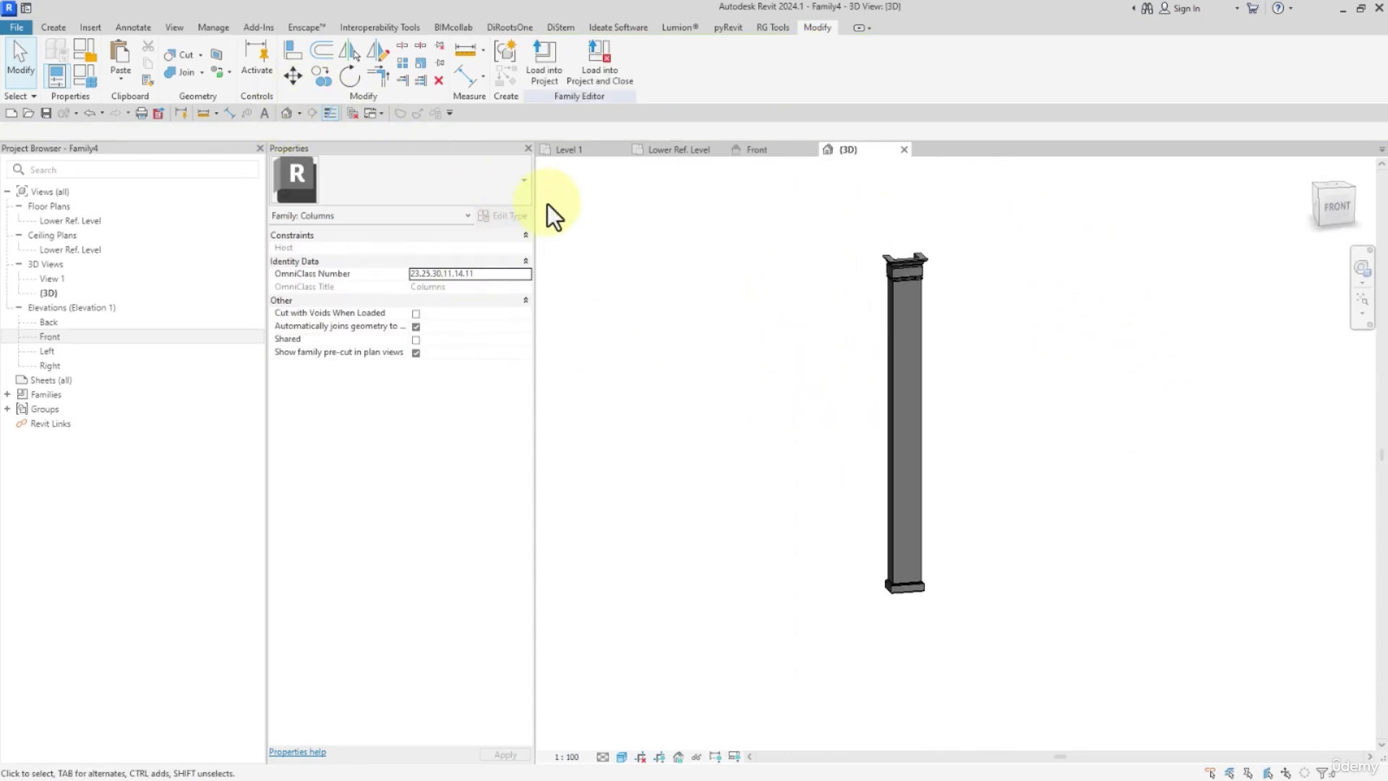
Return to the Front elevation and raise the Upper Ref Level to about 4615.
left_click(56, 335)
double_click(55, 336)
left_click(892, 302)
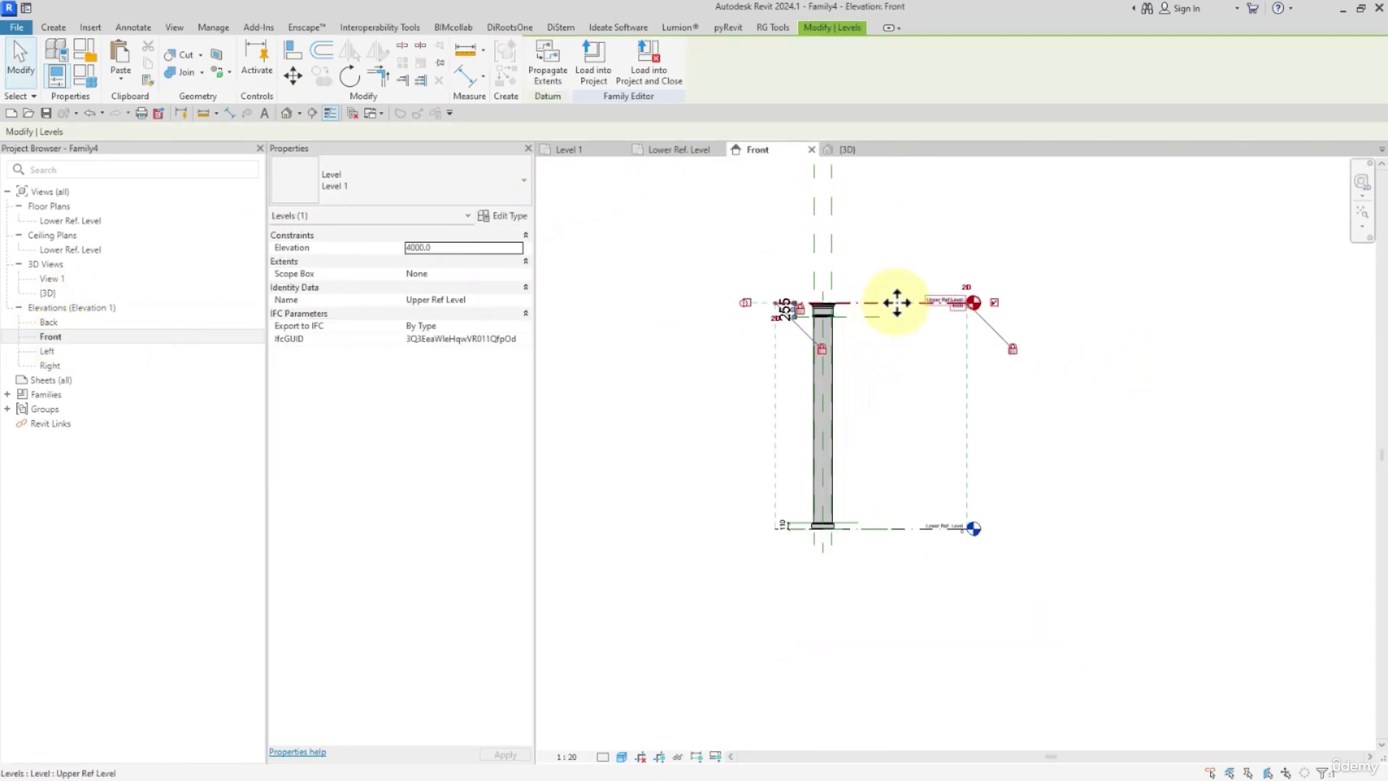
left_click_drag(897, 301, 909, 269)
left_click(874, 419)
key("Escape")
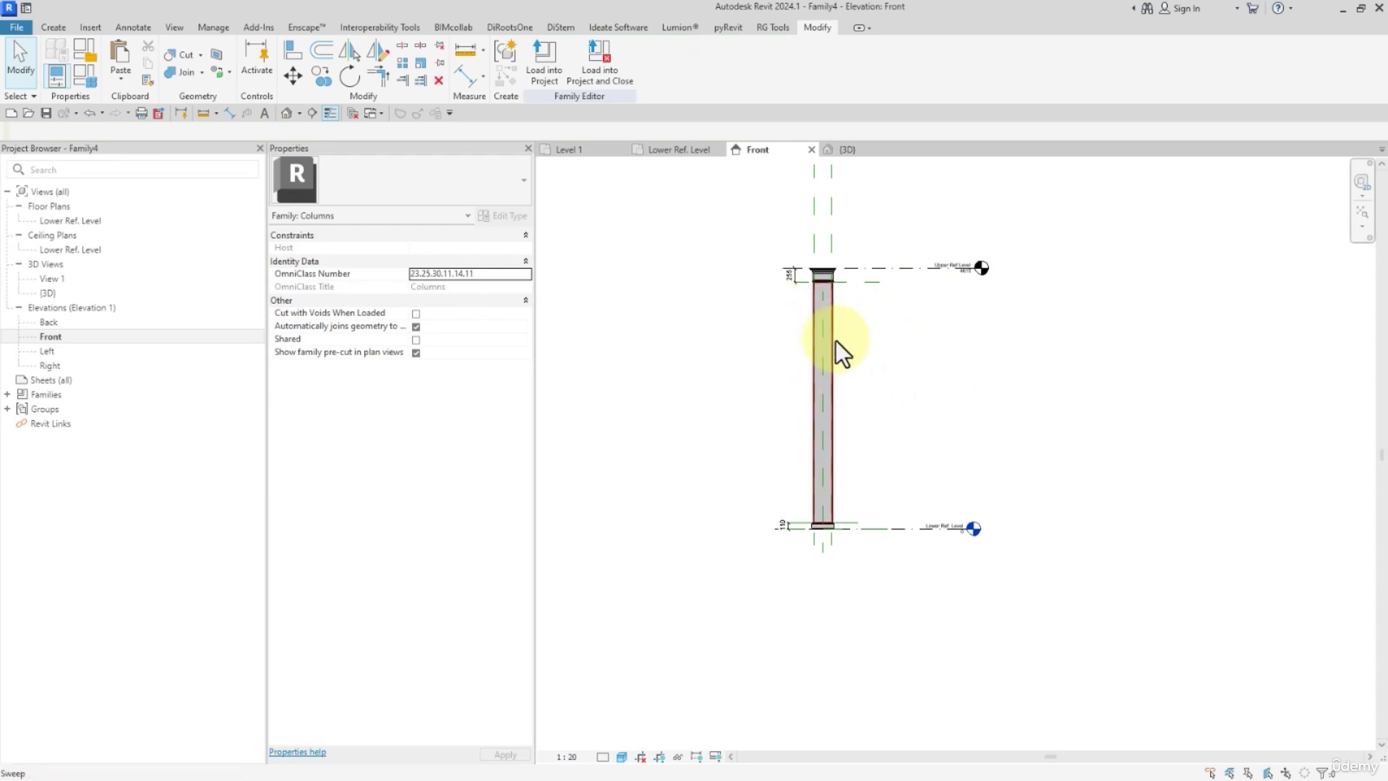
Select the base, shaft and capital sweeps and link their material to a new type family parameter named M-COLUM.
scroll(792, 542, "up", 3)
left_click(835, 517)
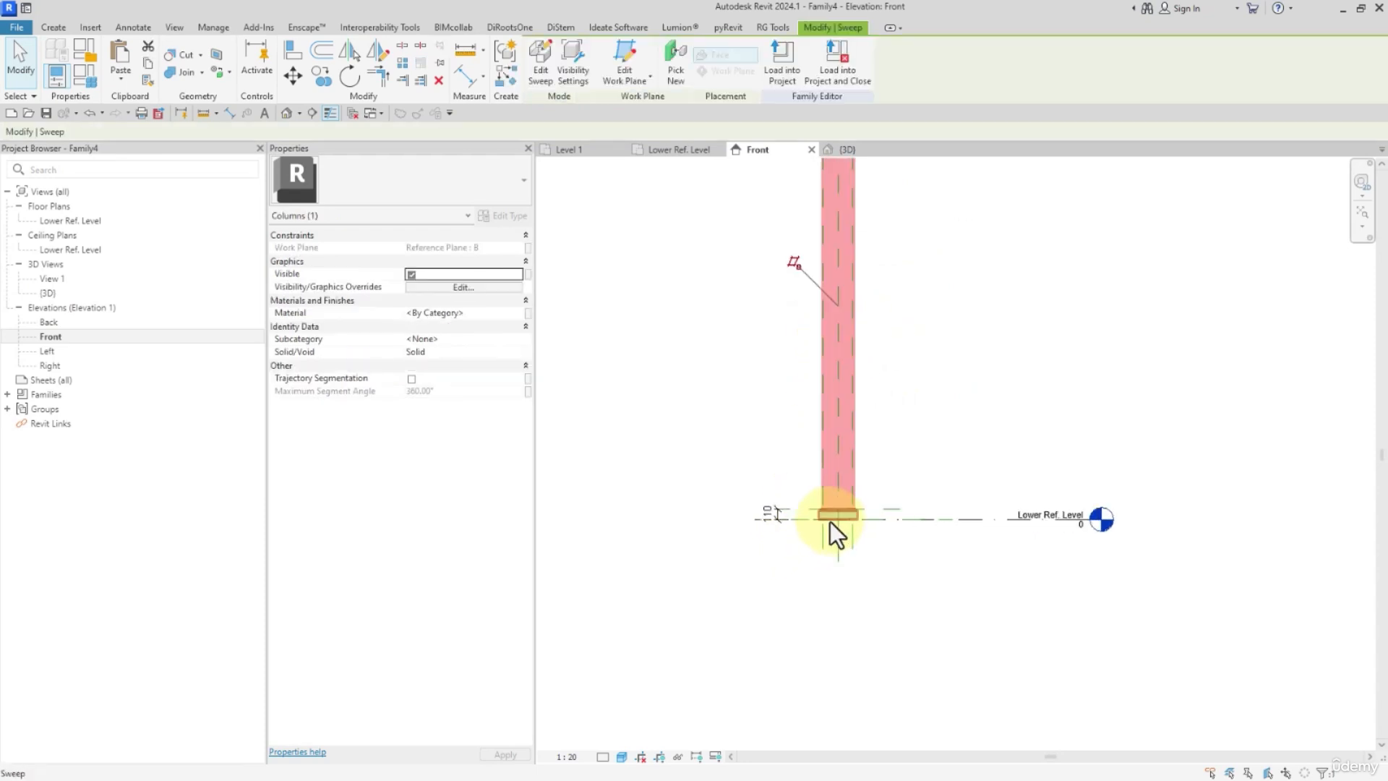
middle_click_drag(896, 323, 897, 542)
left_click(850, 296, "ctrl")
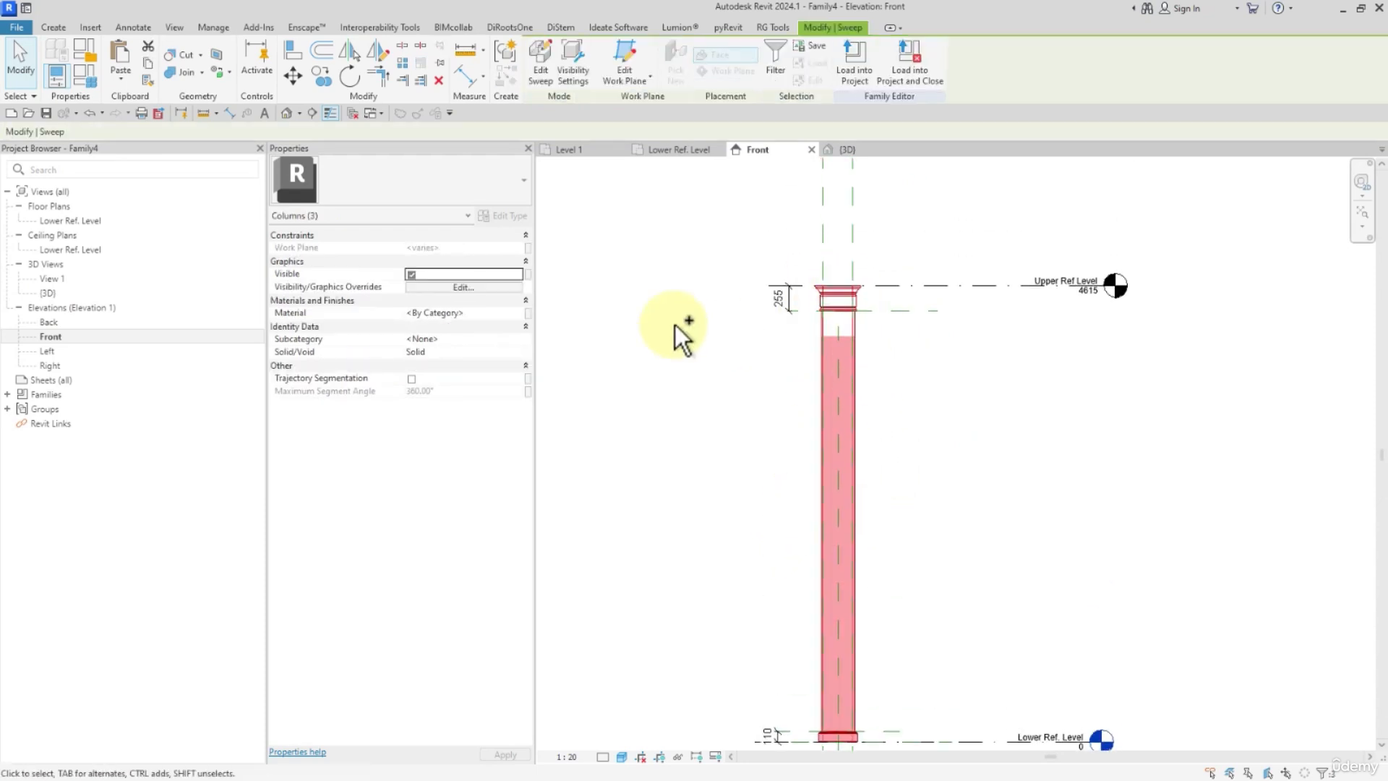
left_click(529, 314)
left_click(571, 350)
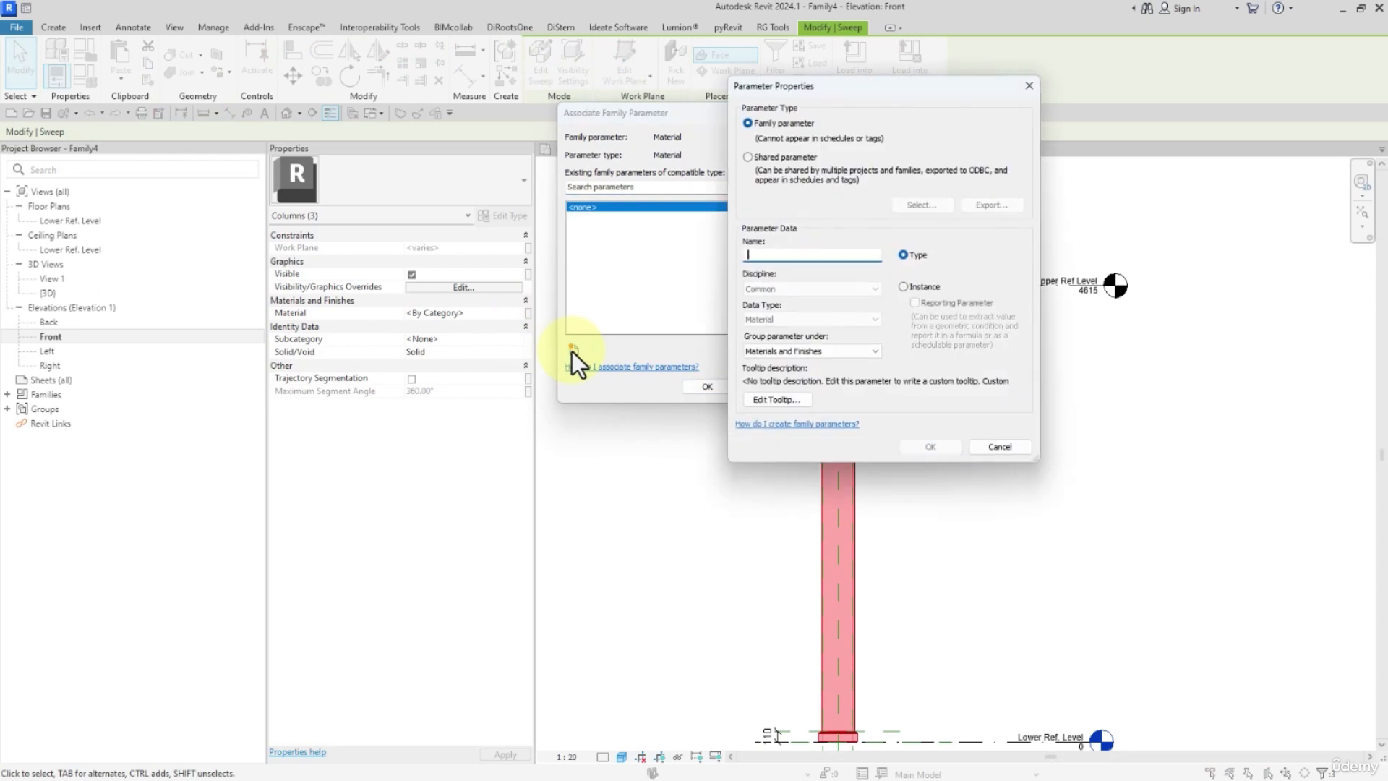
type("M-")
type("COLUMN")
left_click(915, 446)
left_click(707, 386)
left_click(588, 432)
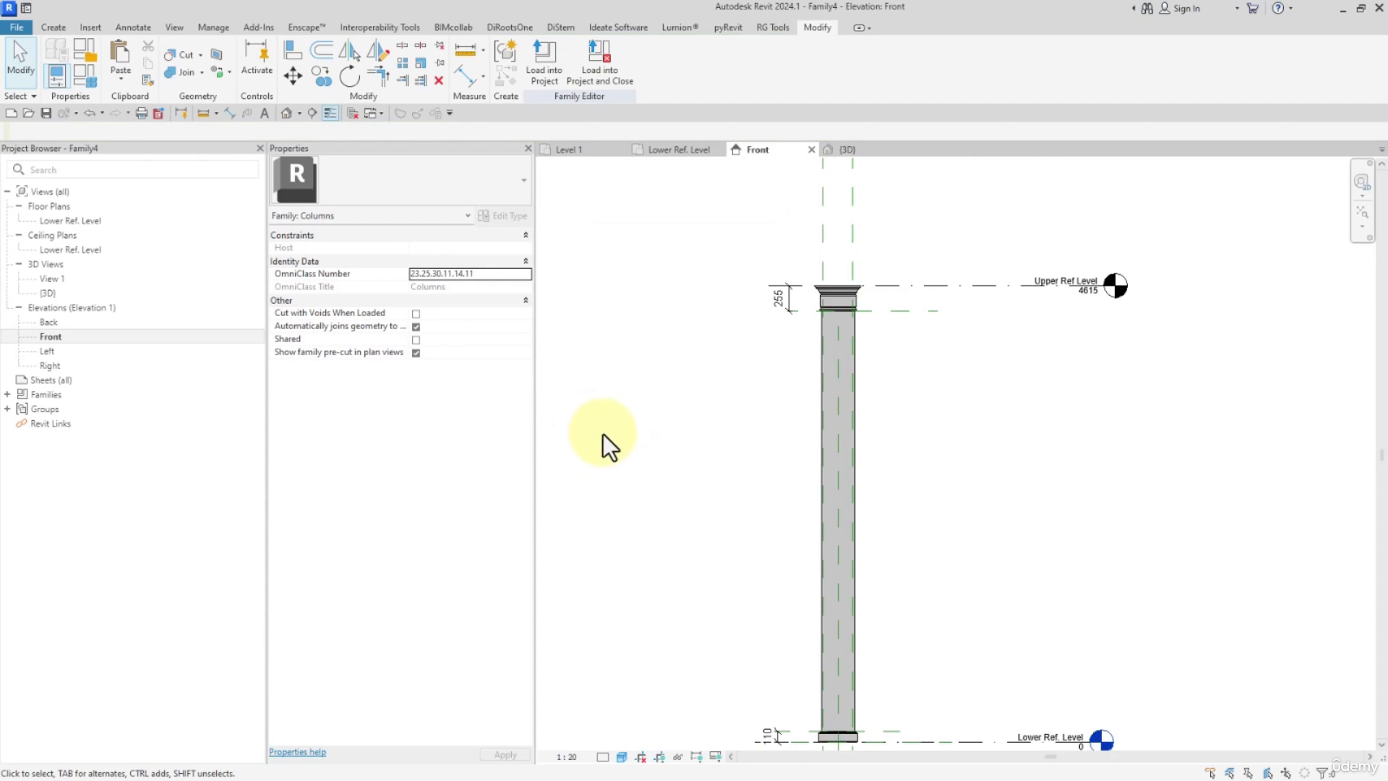
scroll(603, 433, "down", 1)
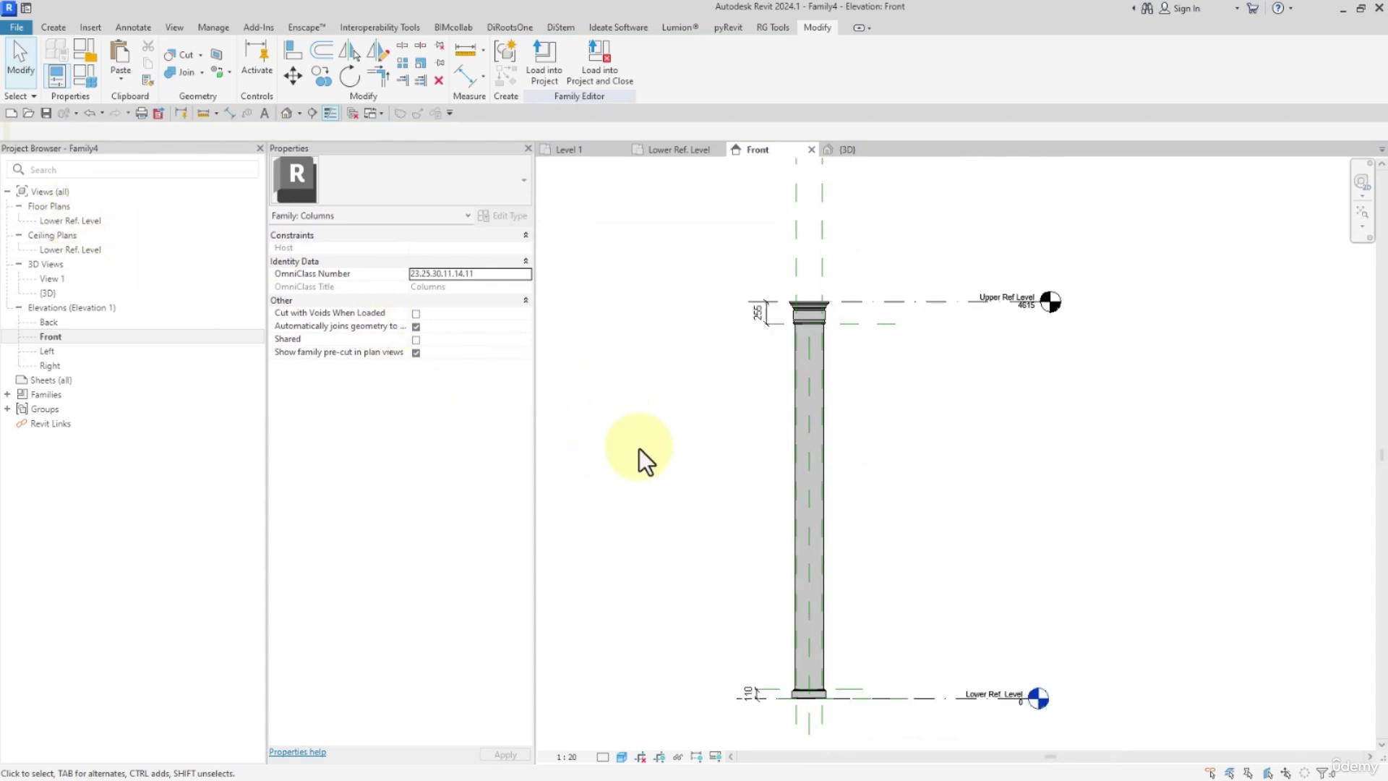
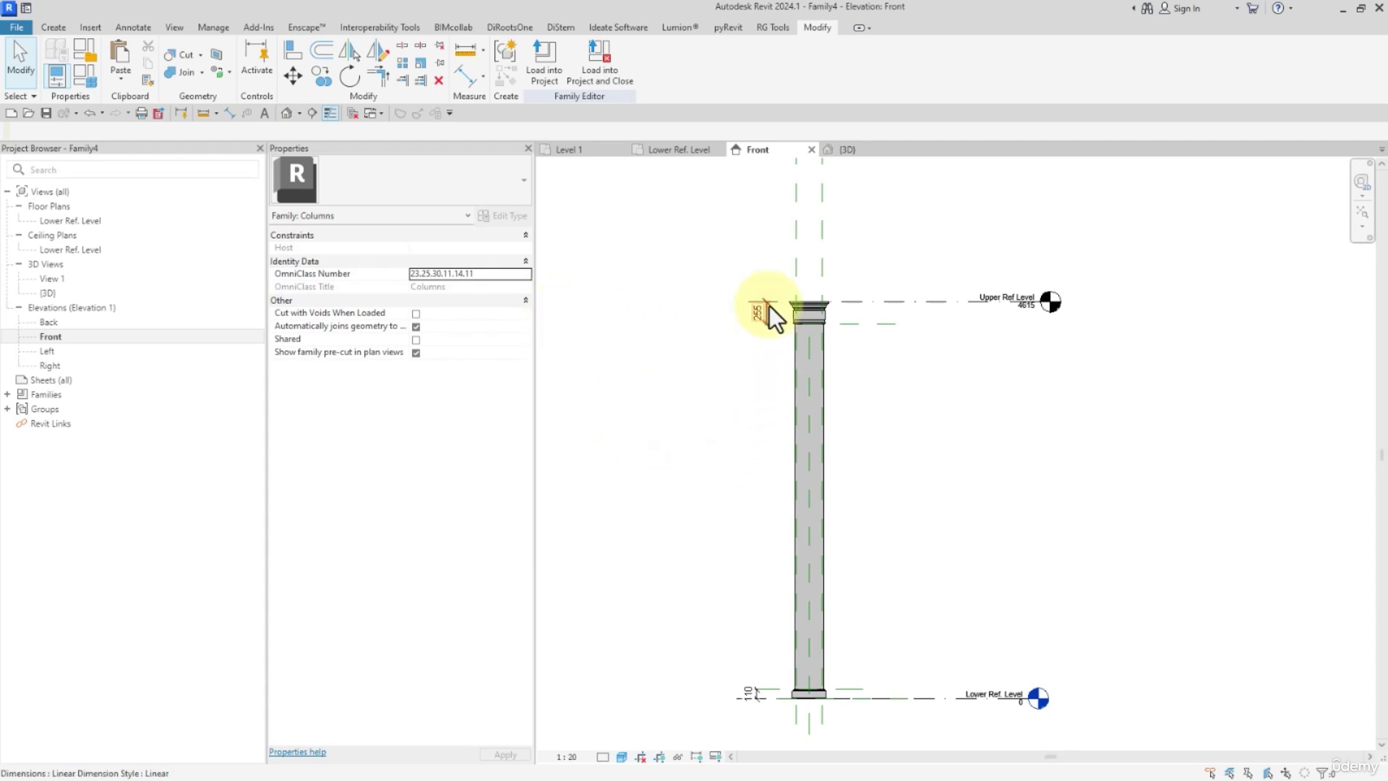
In the Lower Ref. Level plan, create a rectangular 300 by 200 extrusion filling the column core between the reference planes.
scroll(800, 444, "down", 2)
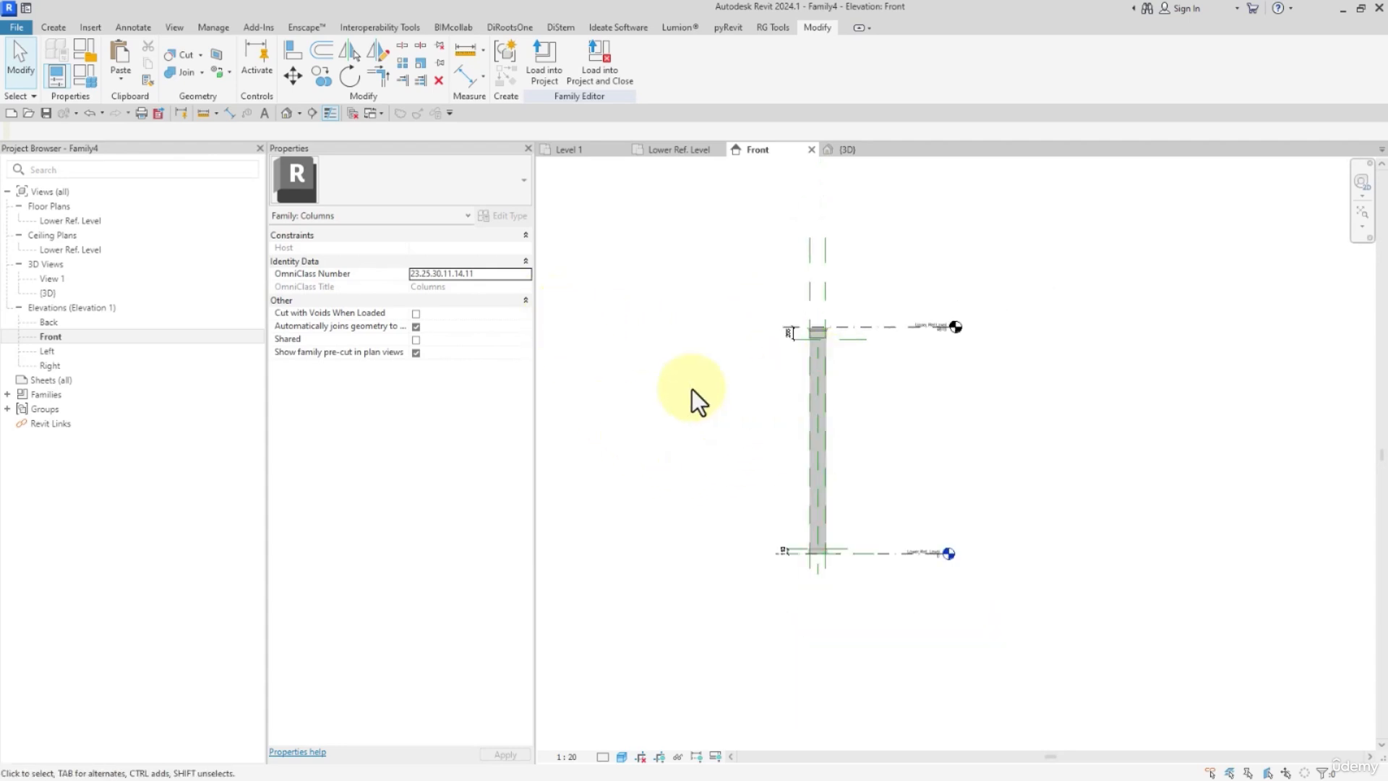
double_click(53, 224)
scroll(879, 457, "up", 1)
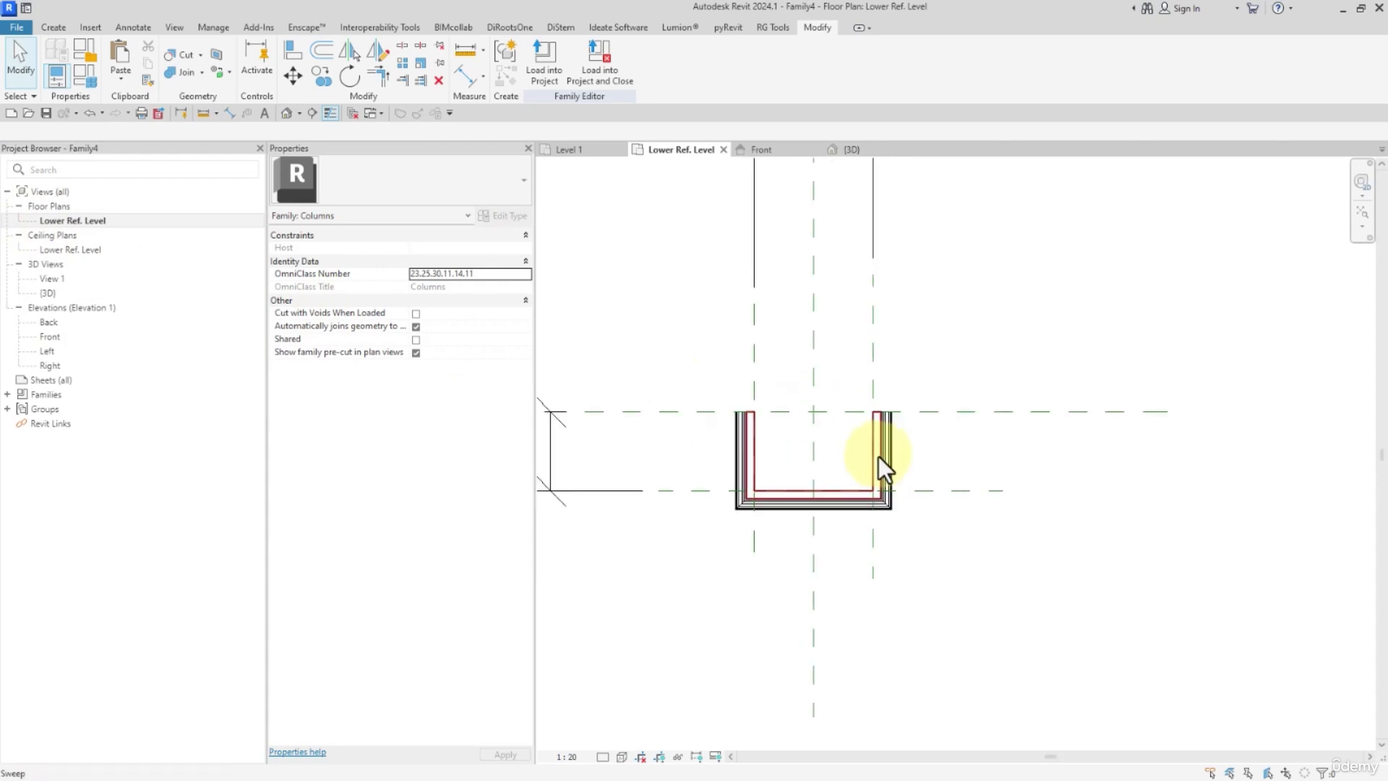
left_click(49, 29)
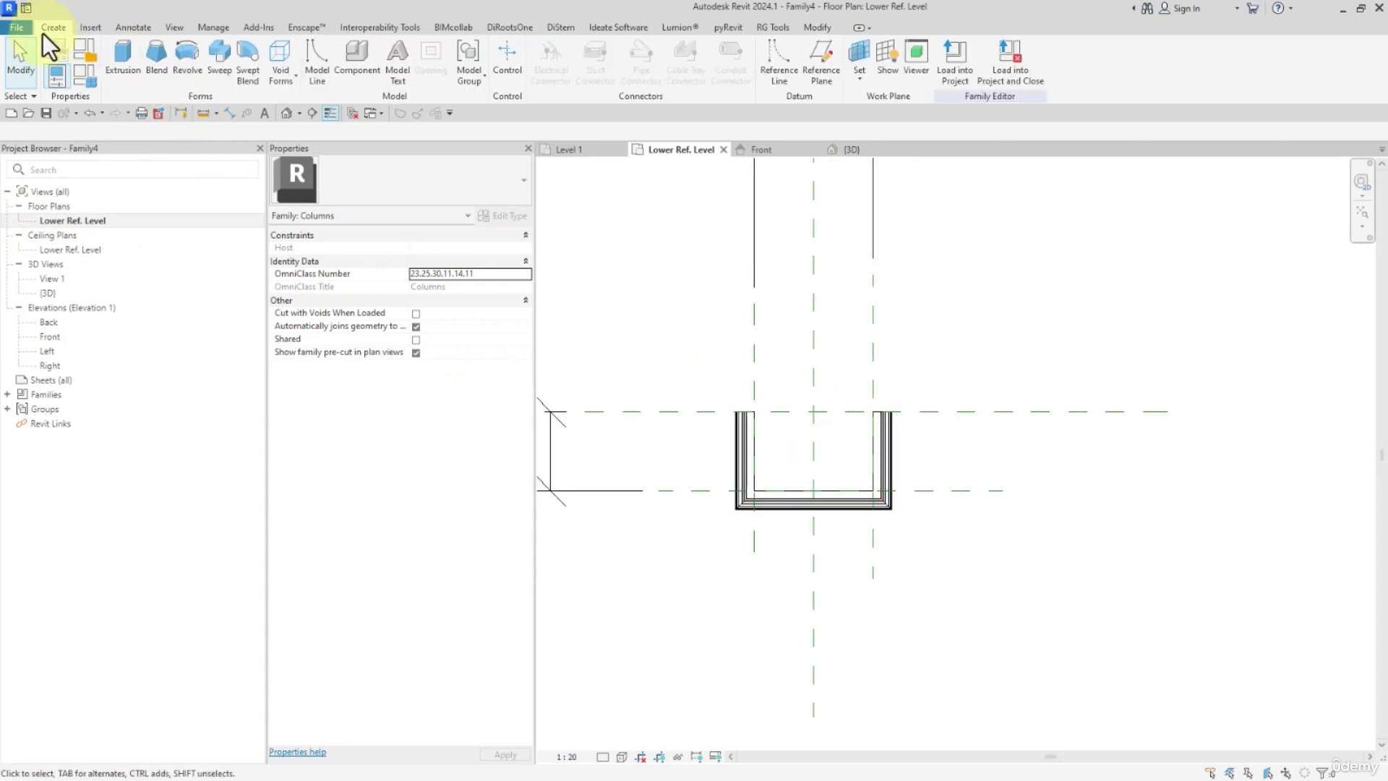
left_click(121, 53)
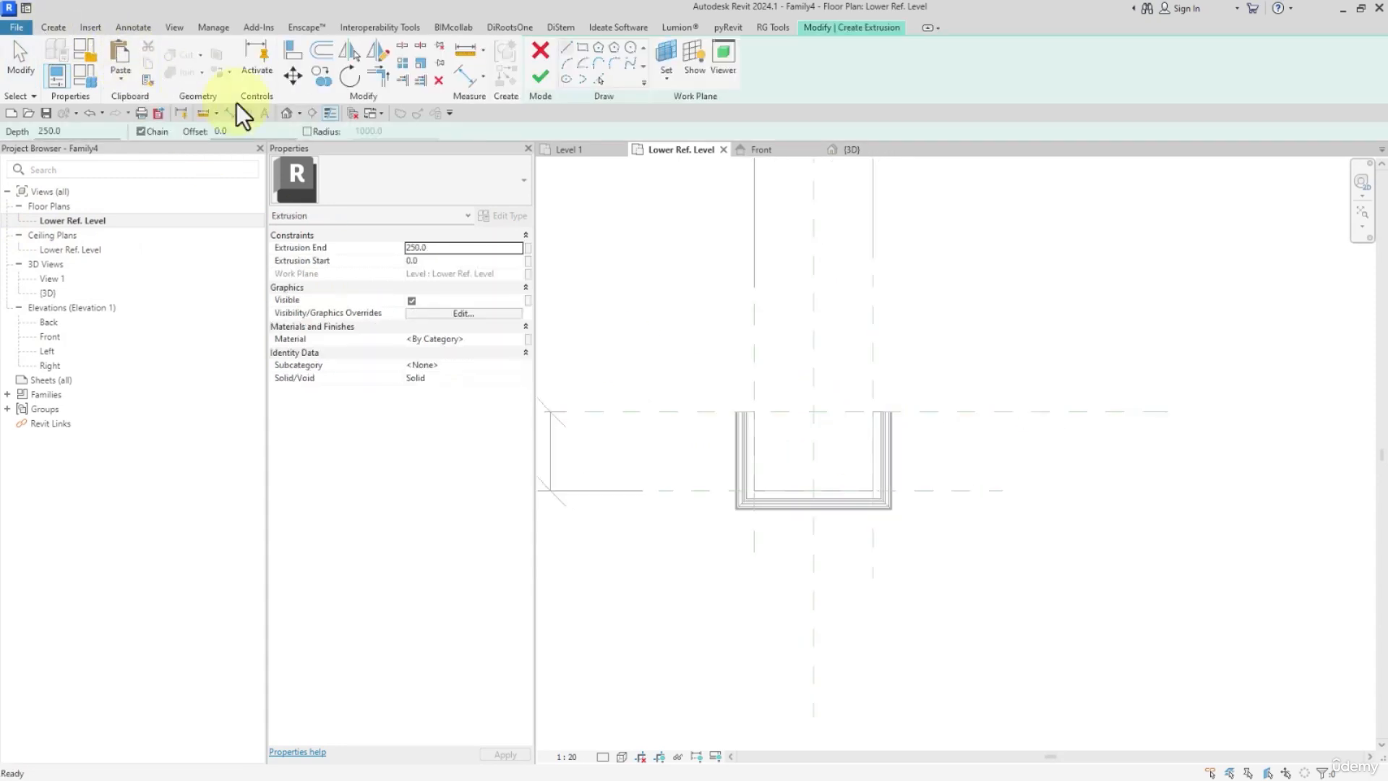
left_click(669, 60)
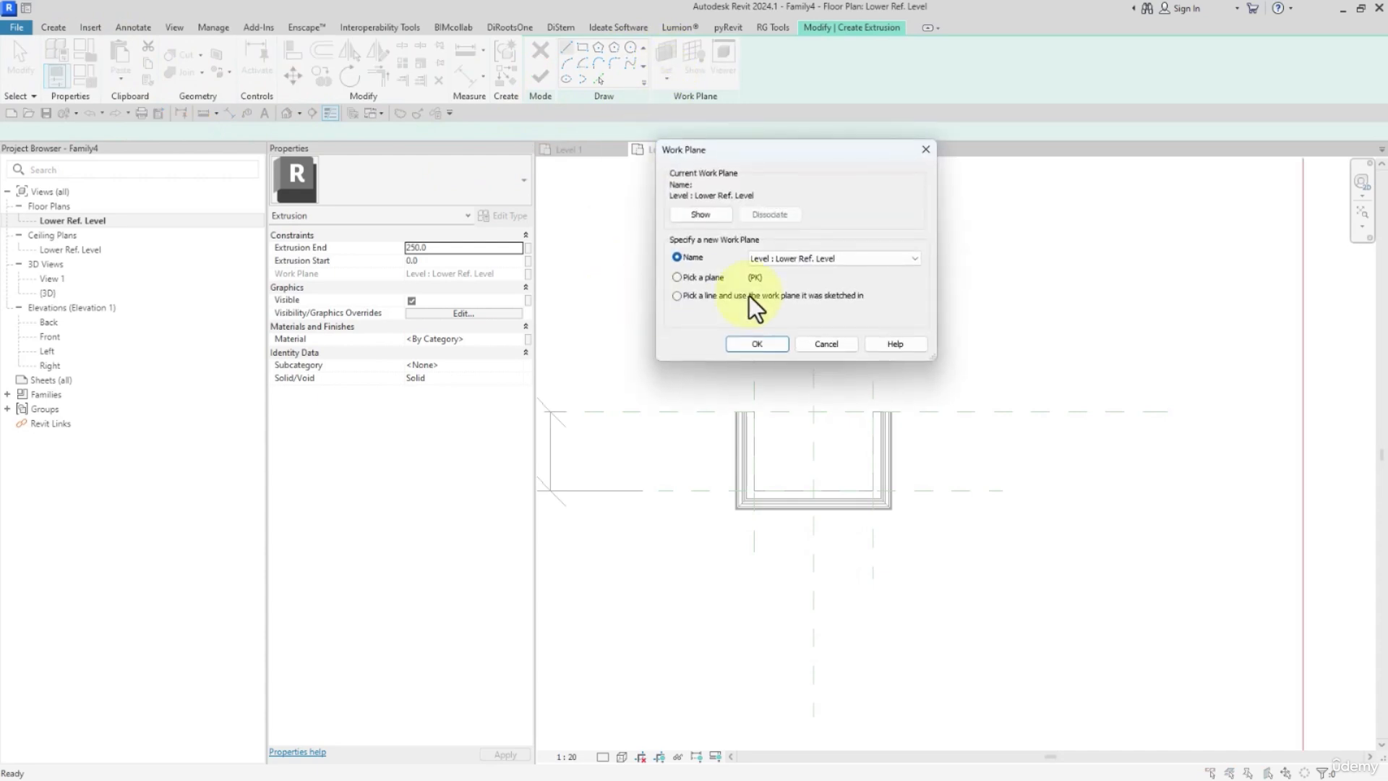
left_click(778, 340)
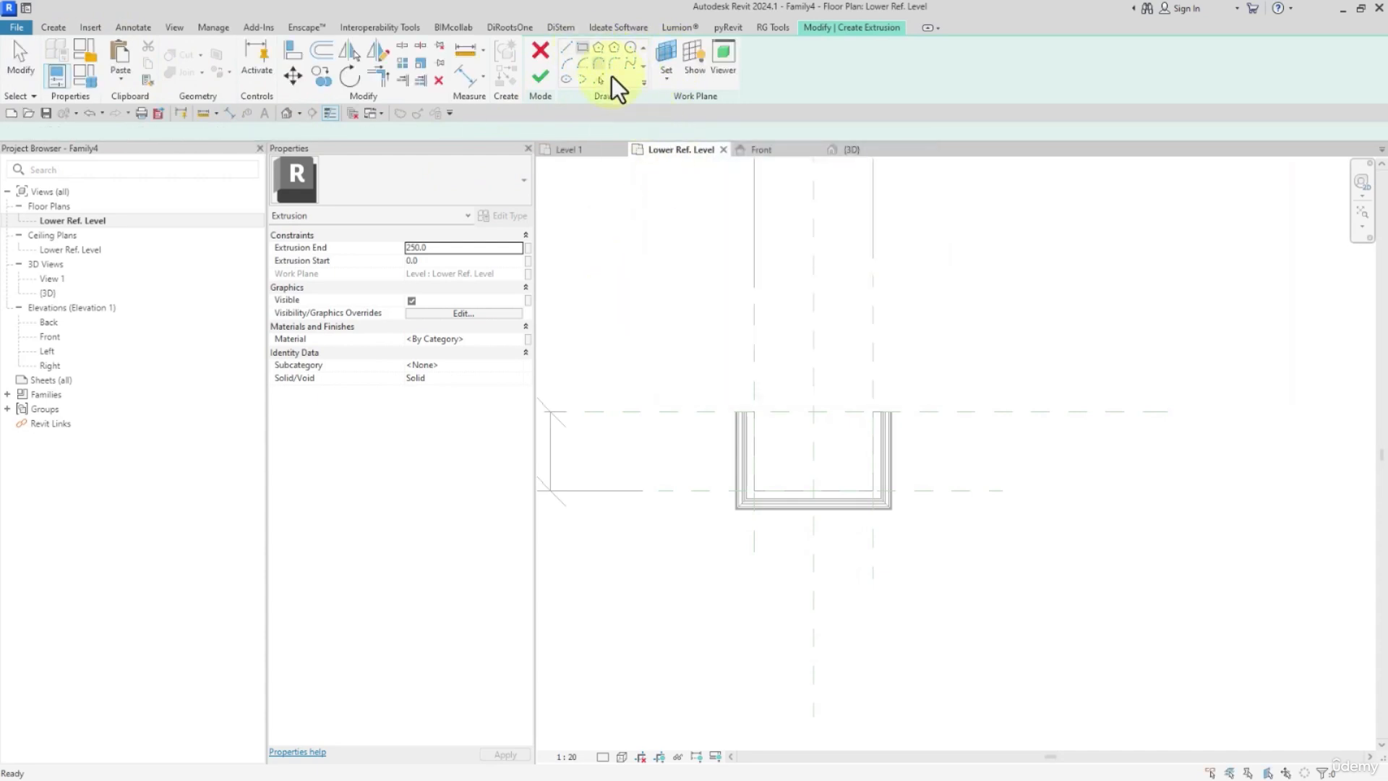
scroll(767, 391, "up", 3)
left_click(736, 432)
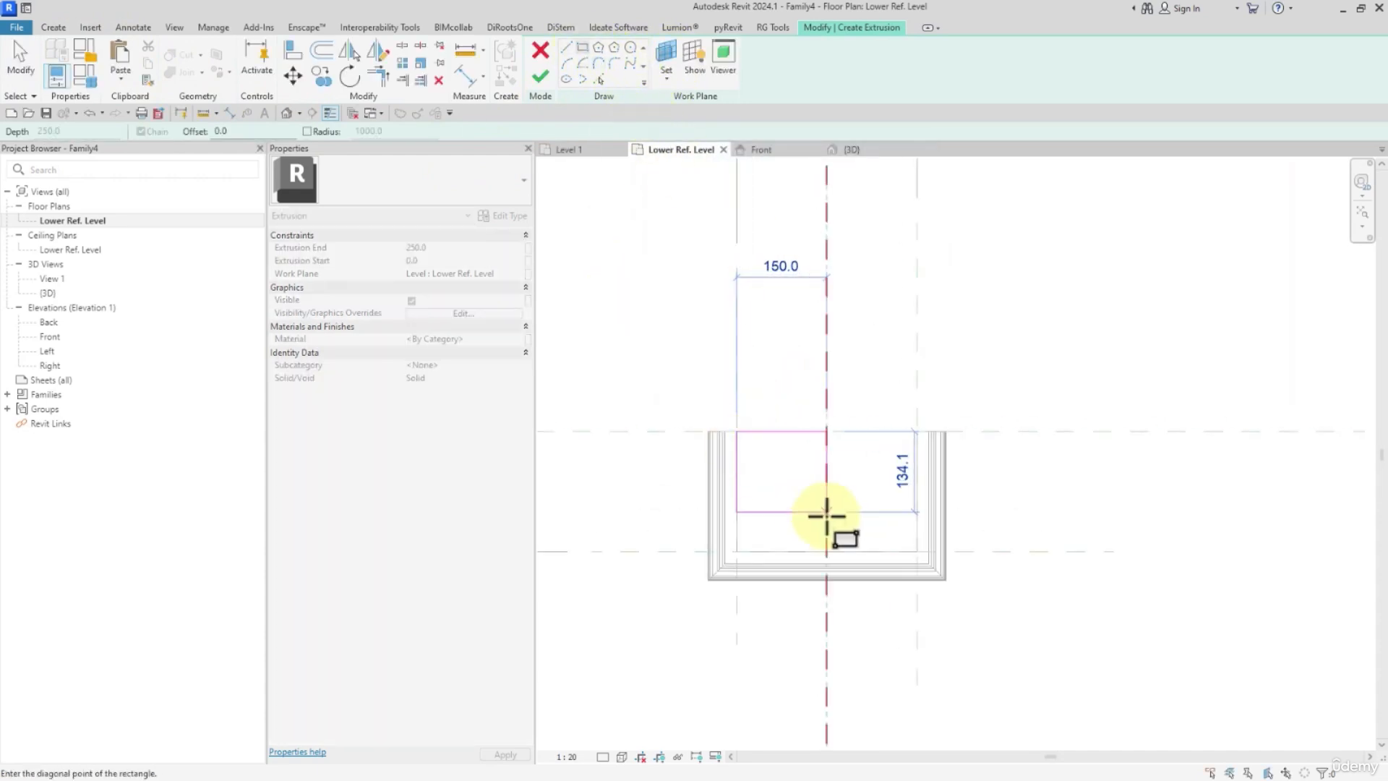
left_click(917, 551)
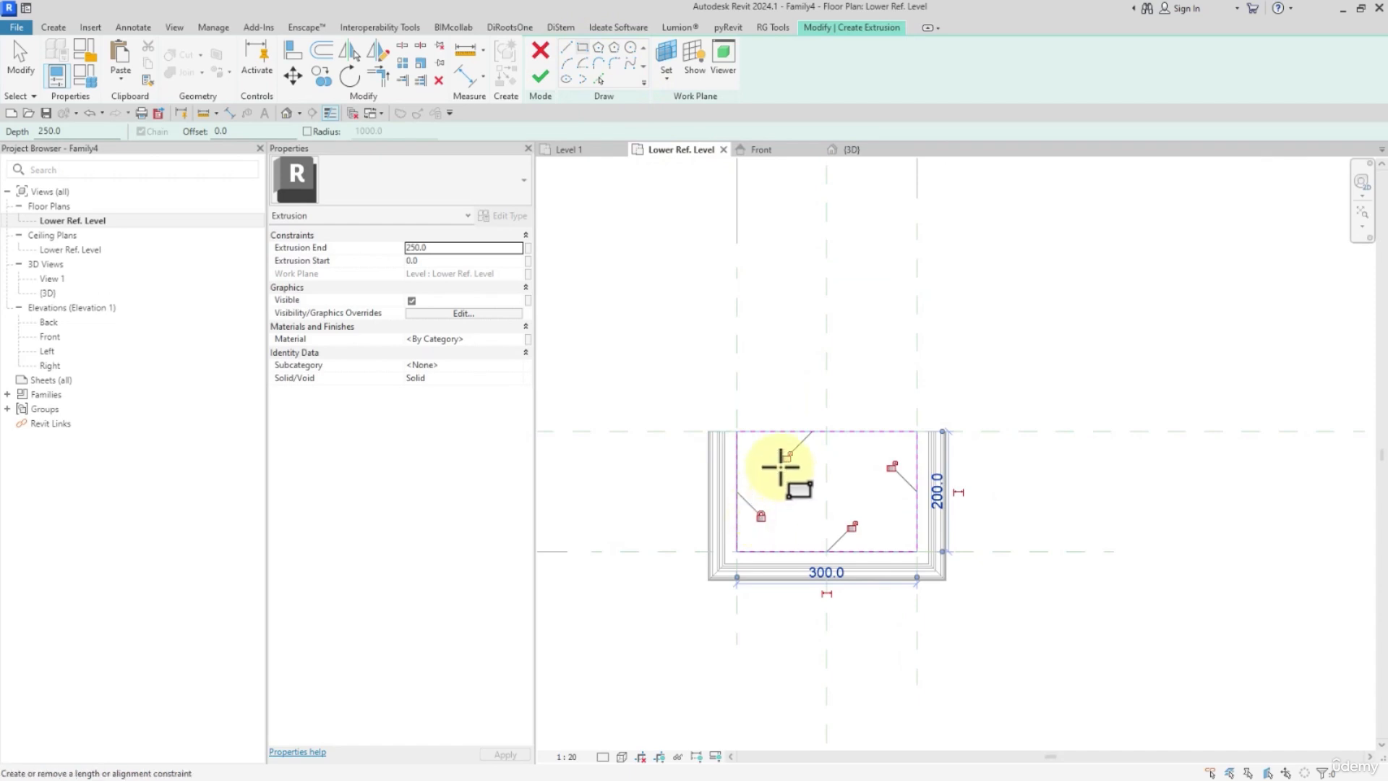
left_click(539, 79)
In the Front elevation, stretch the core extrusion's top up to the Upper Ref Level and lock it there.
double_click(48, 337)
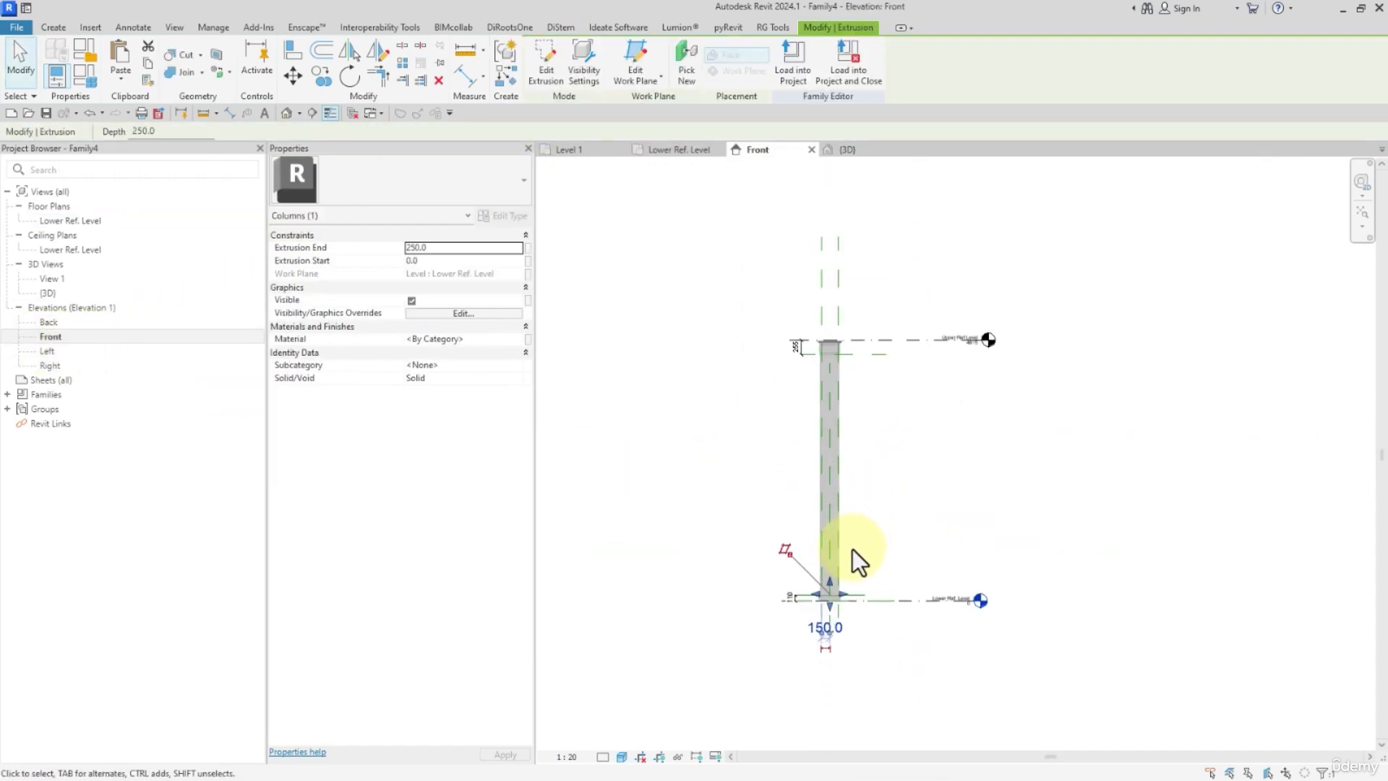
left_click_drag(830, 579, 875, 339)
scroll(875, 340, "up", 5)
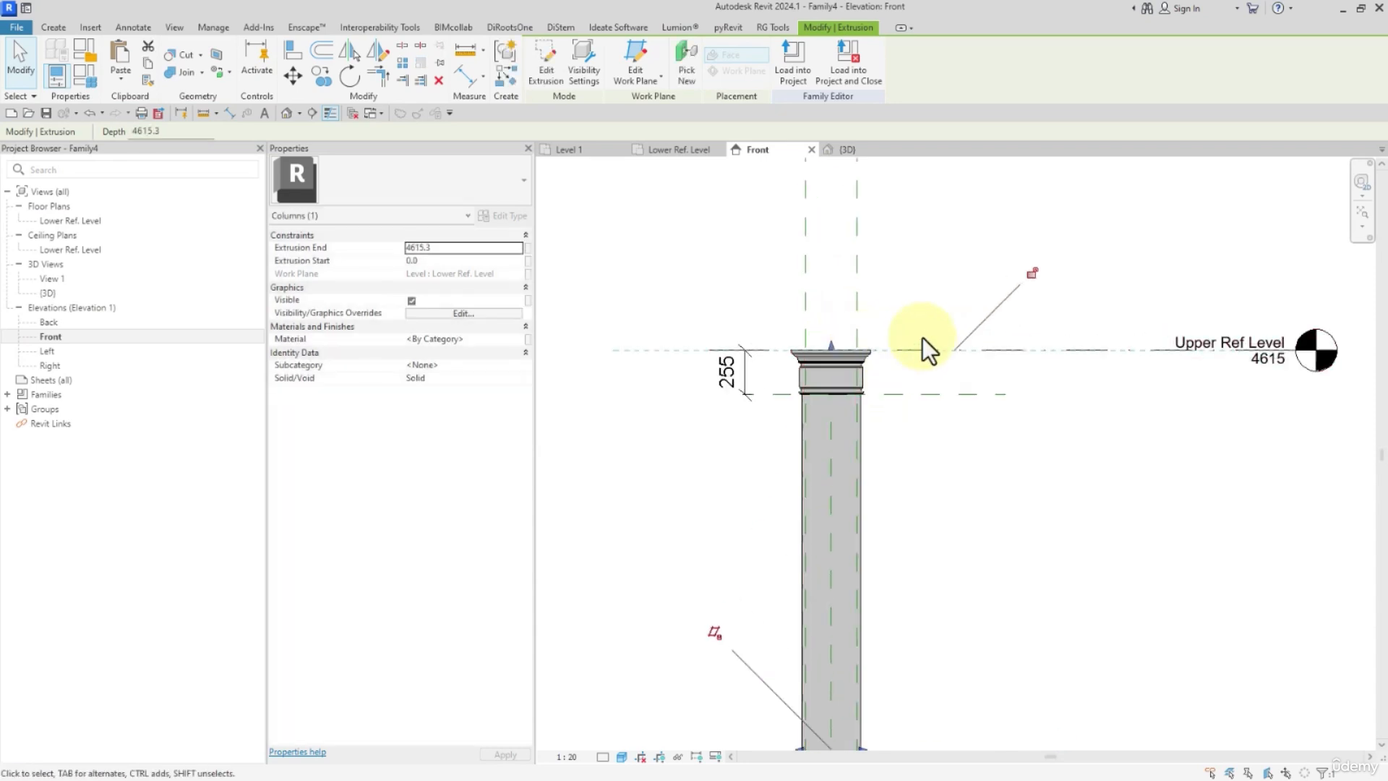
left_click(1032, 274)
In the 3D view, link the core extrusion's material to the existing M-COLUMN family parameter.
left_click(287, 112)
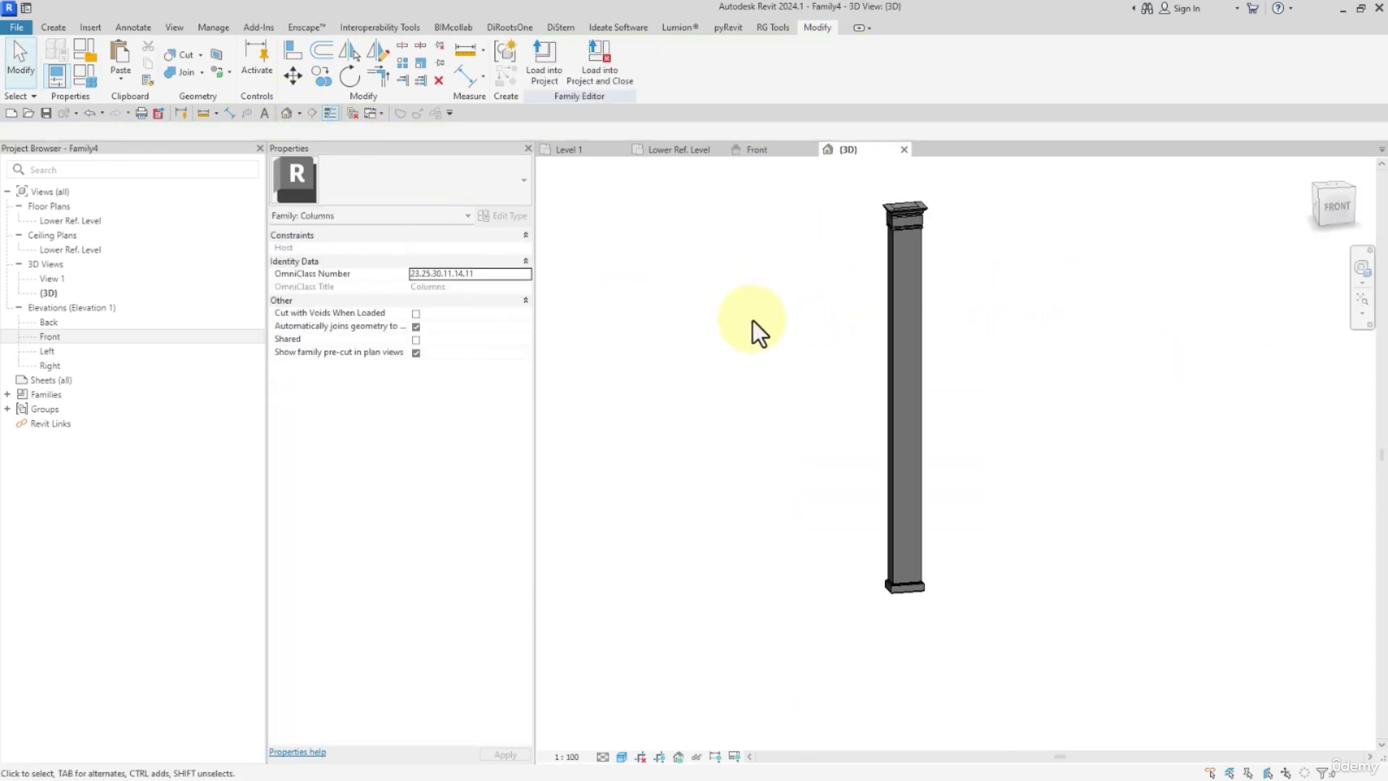
middle_click_drag(810, 323, 1221, 338, "shift")
scroll(935, 188, "up", 2)
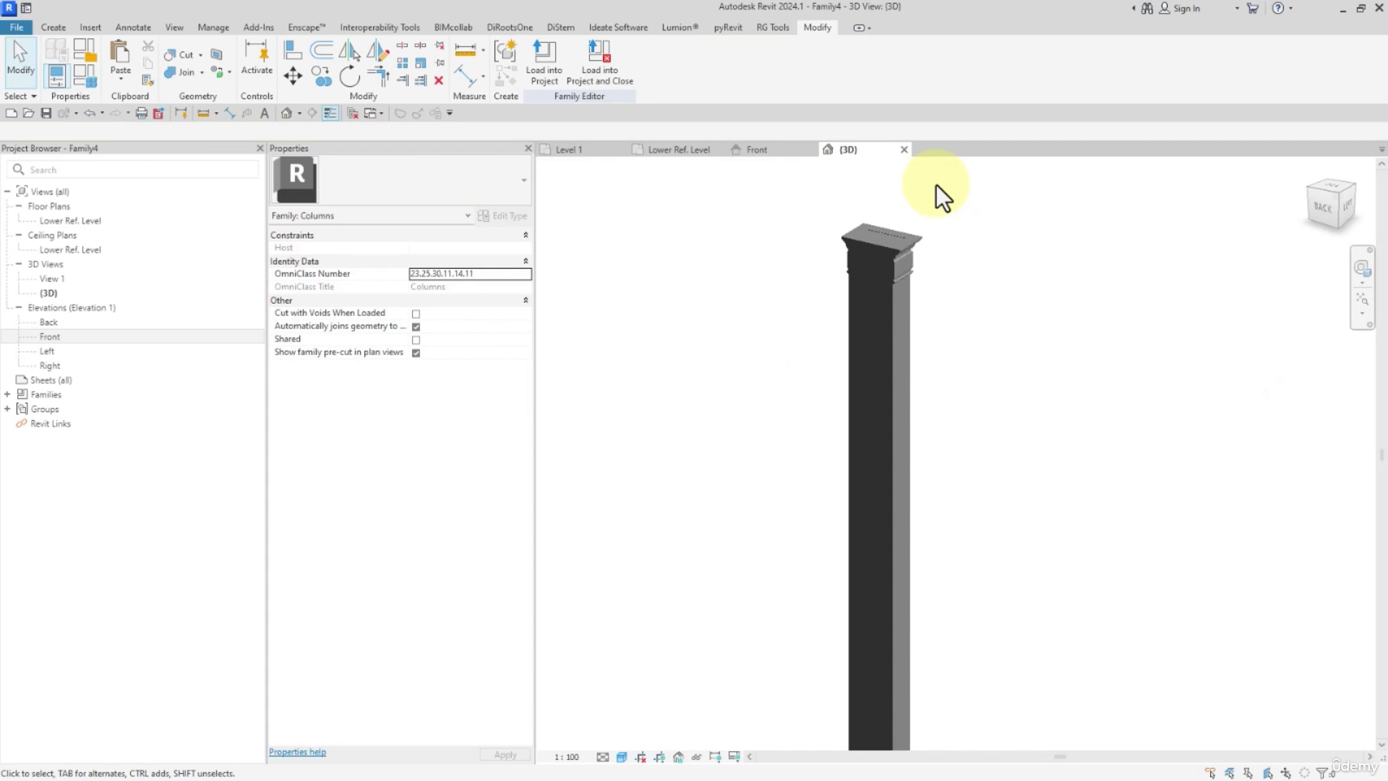
left_click(870, 246)
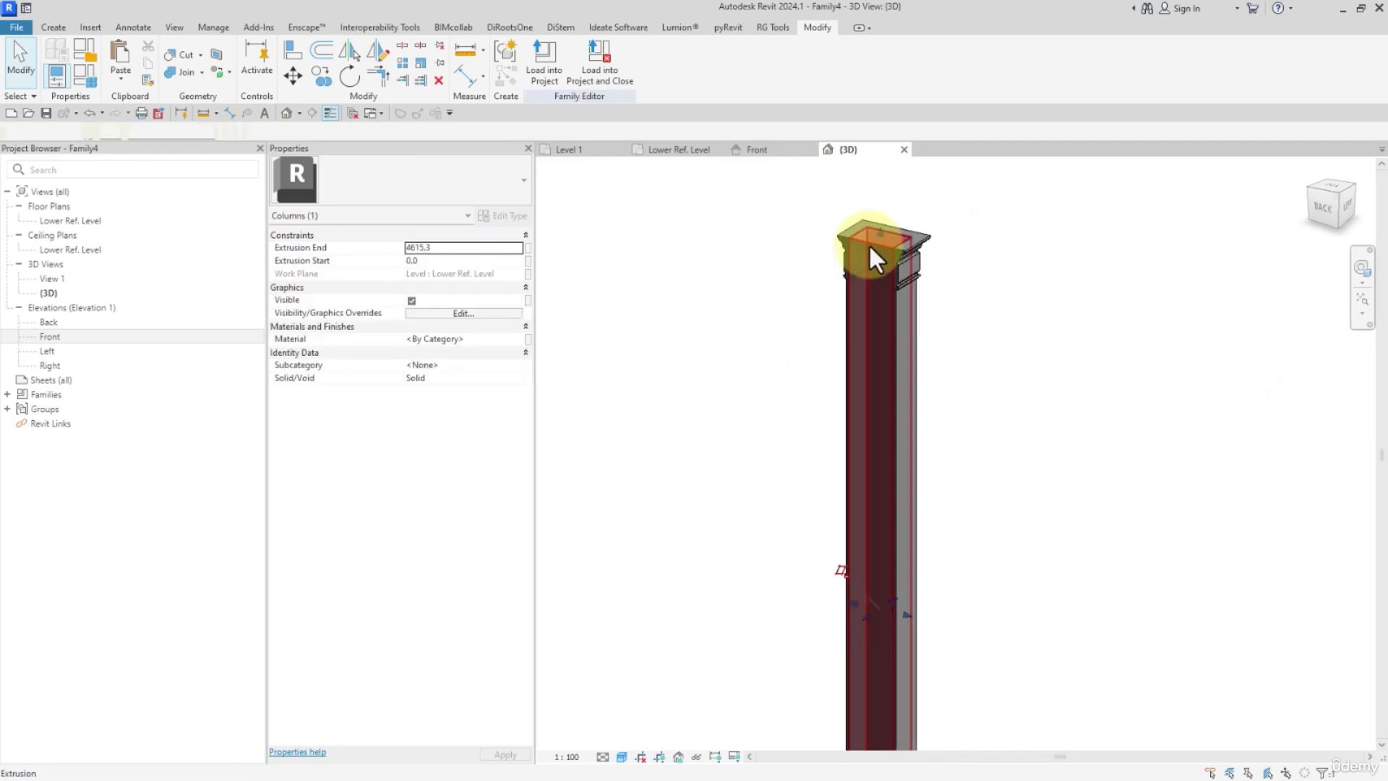
left_click(527, 339)
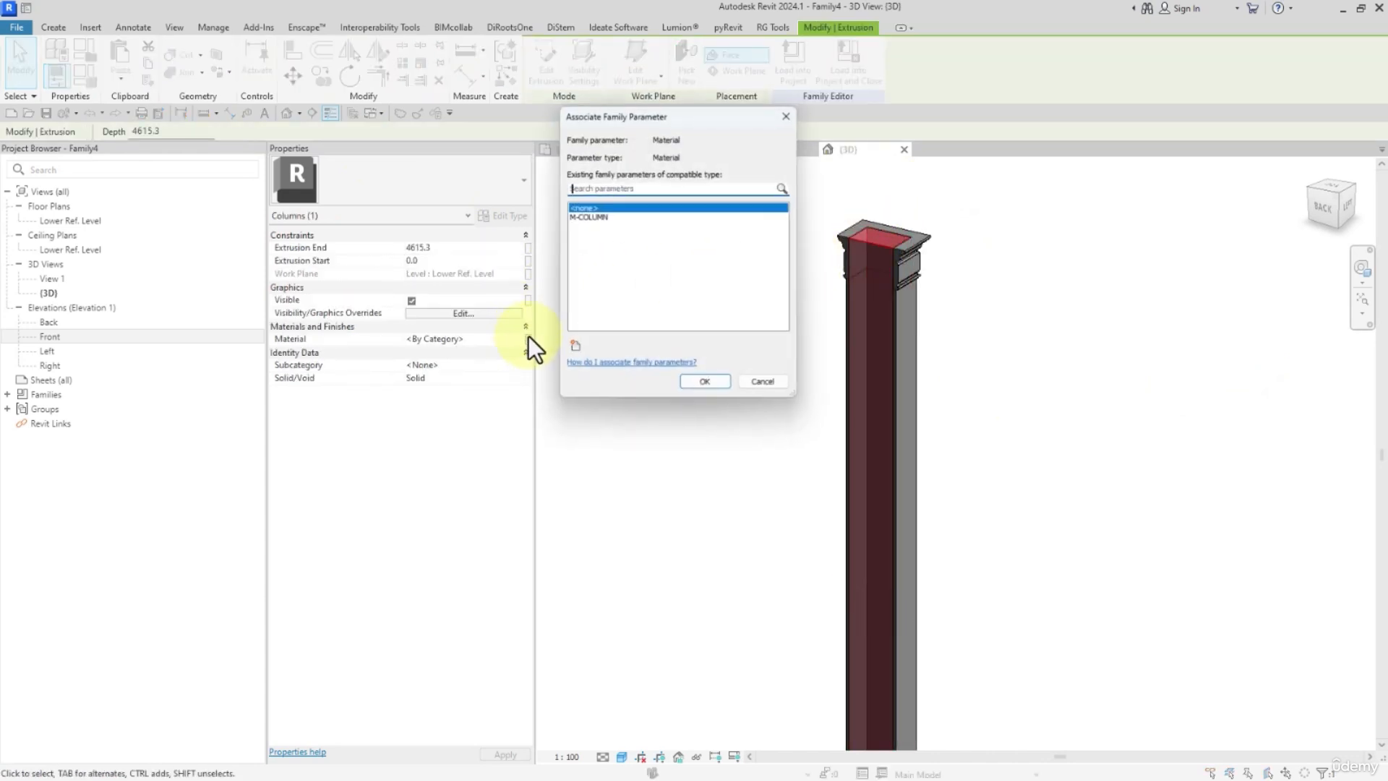
left_click(589, 217)
left_click(707, 386)
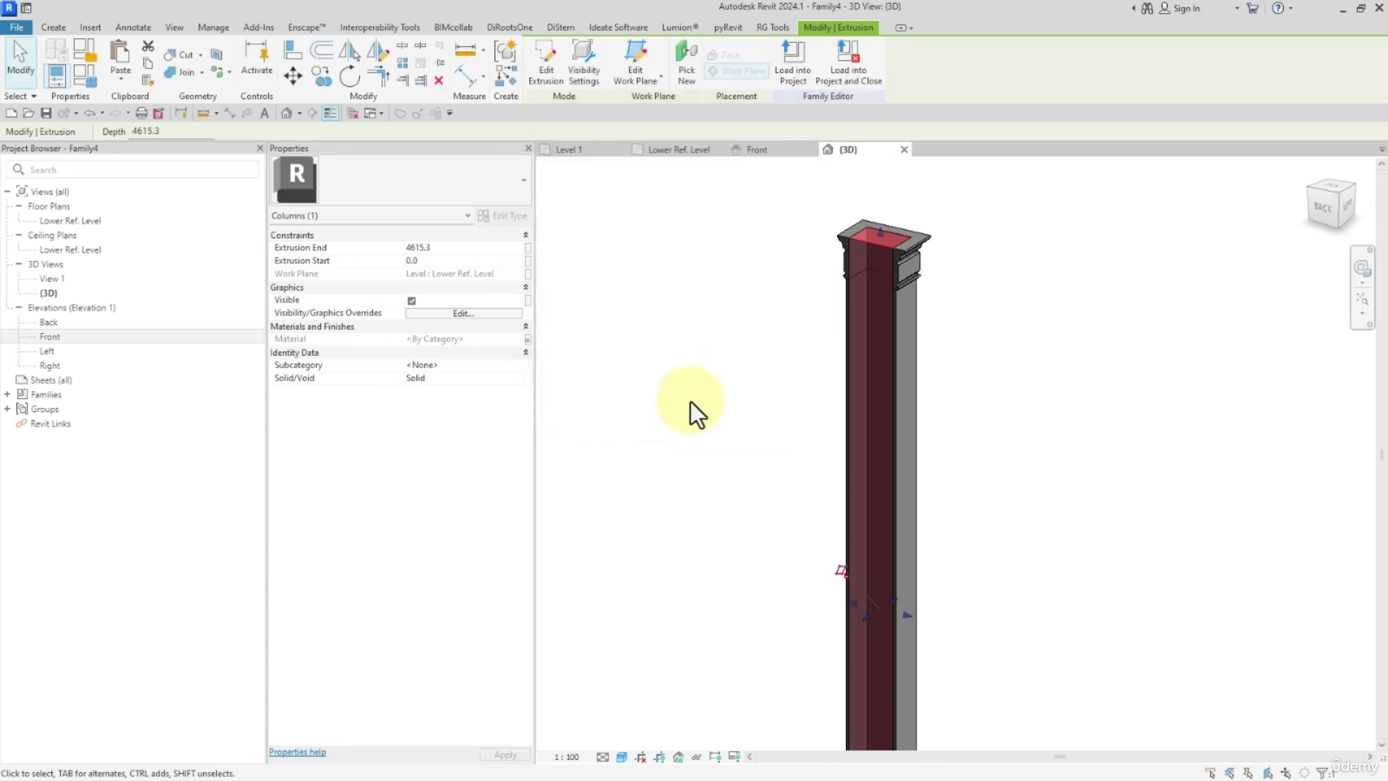
left_click(716, 409)
Join the core extrusion's geometry with the surrounding column sweeps.
left_click(182, 73)
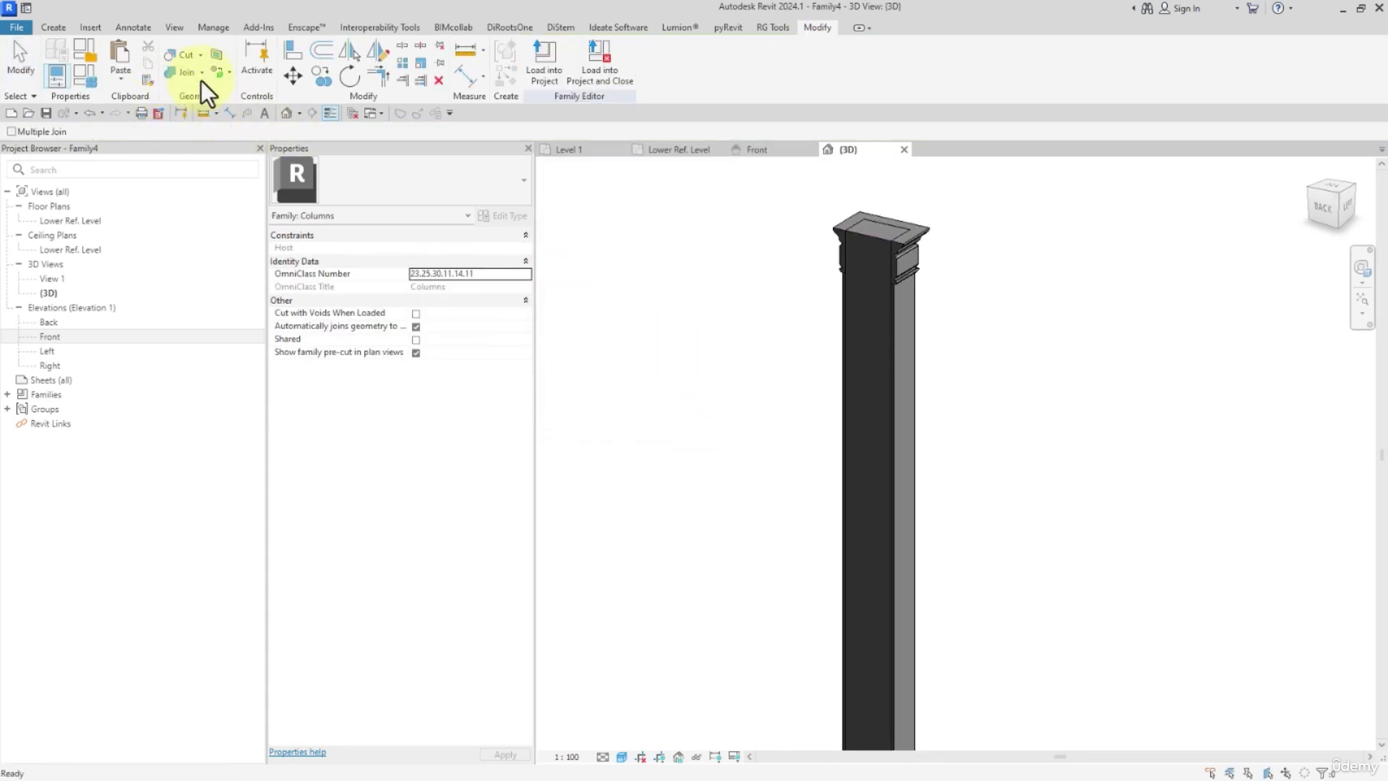
scroll(880, 231, "up", 2)
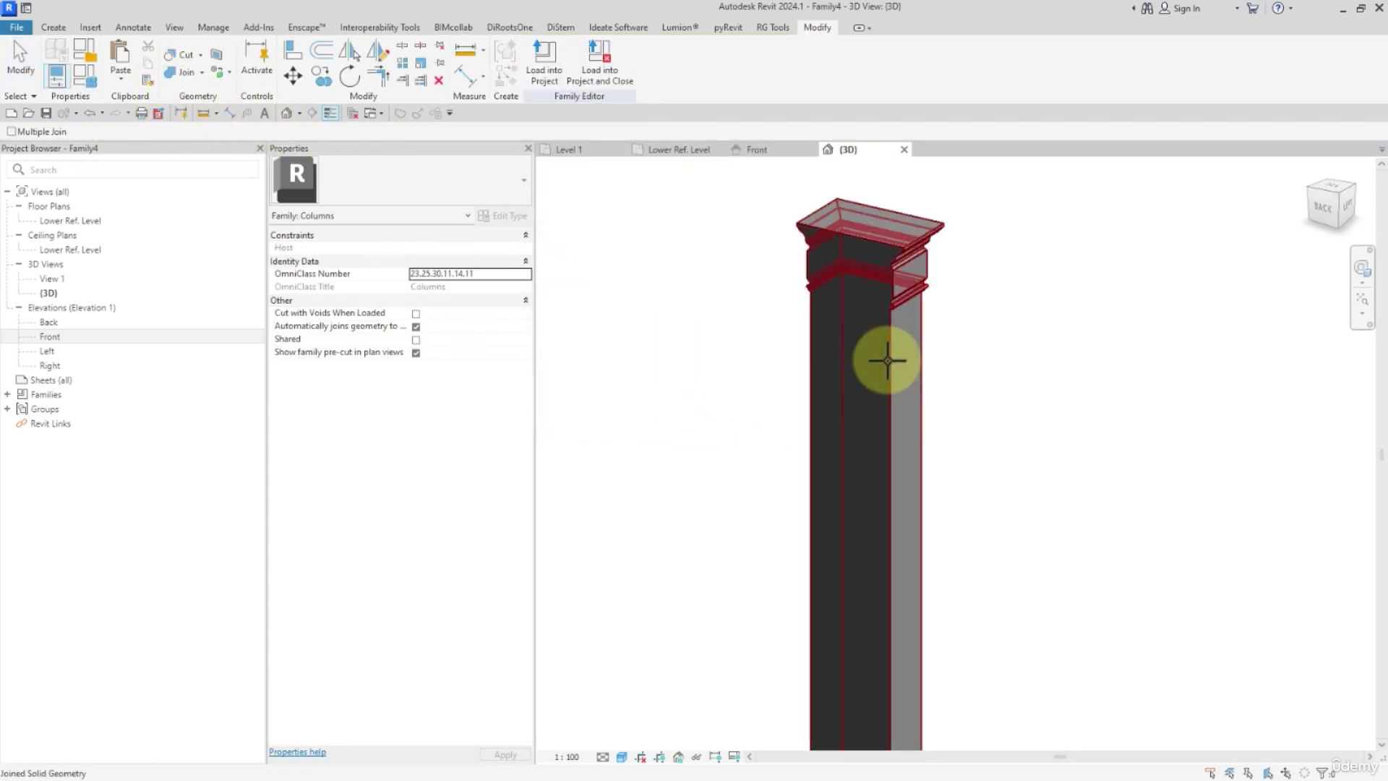
scroll(842, 319, "down", 4)
scroll(857, 557, "up", 3)
scroll(874, 600, "down", 4)
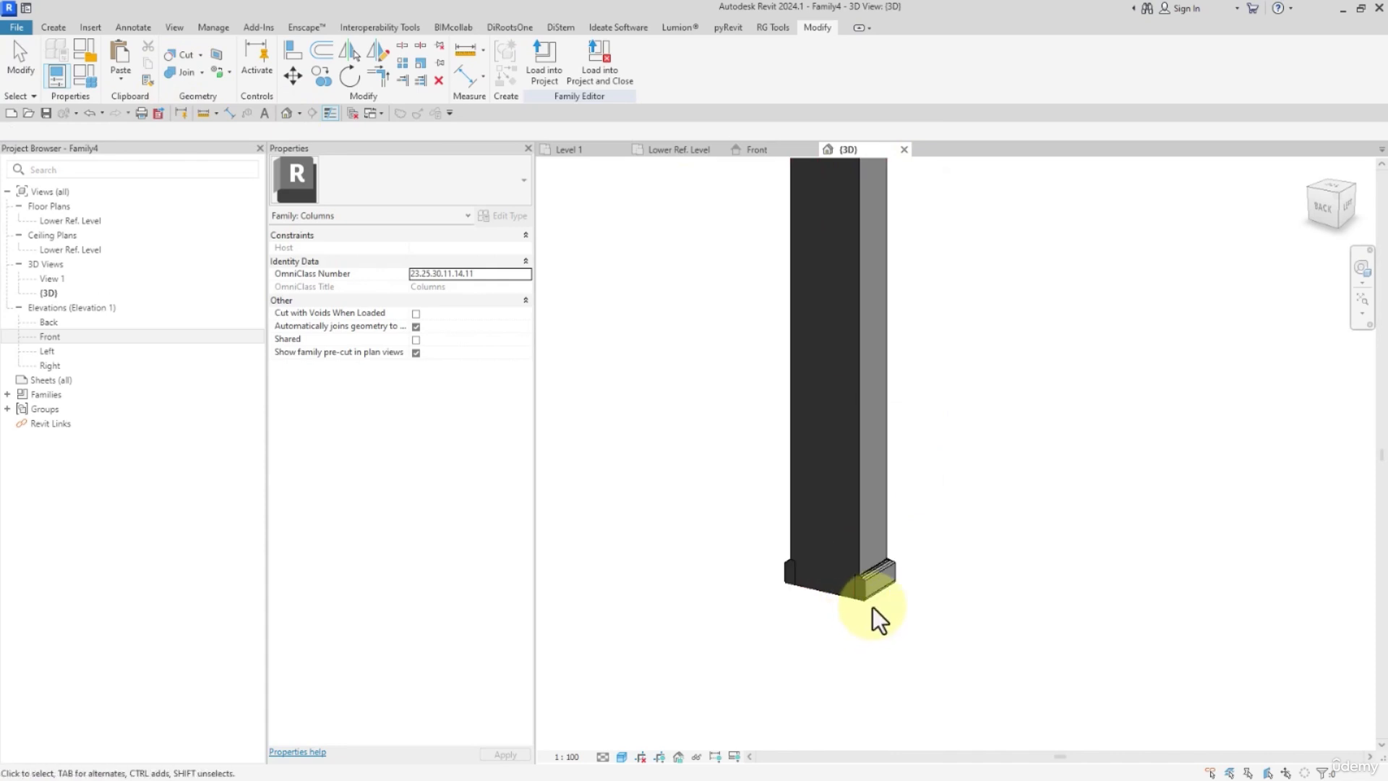
key("Escape")
Test the family's dimension parameters by applying a DEPTH of 100 and a WIDTH of 400.
middle_click_drag(892, 527, 793, 452, "shift")
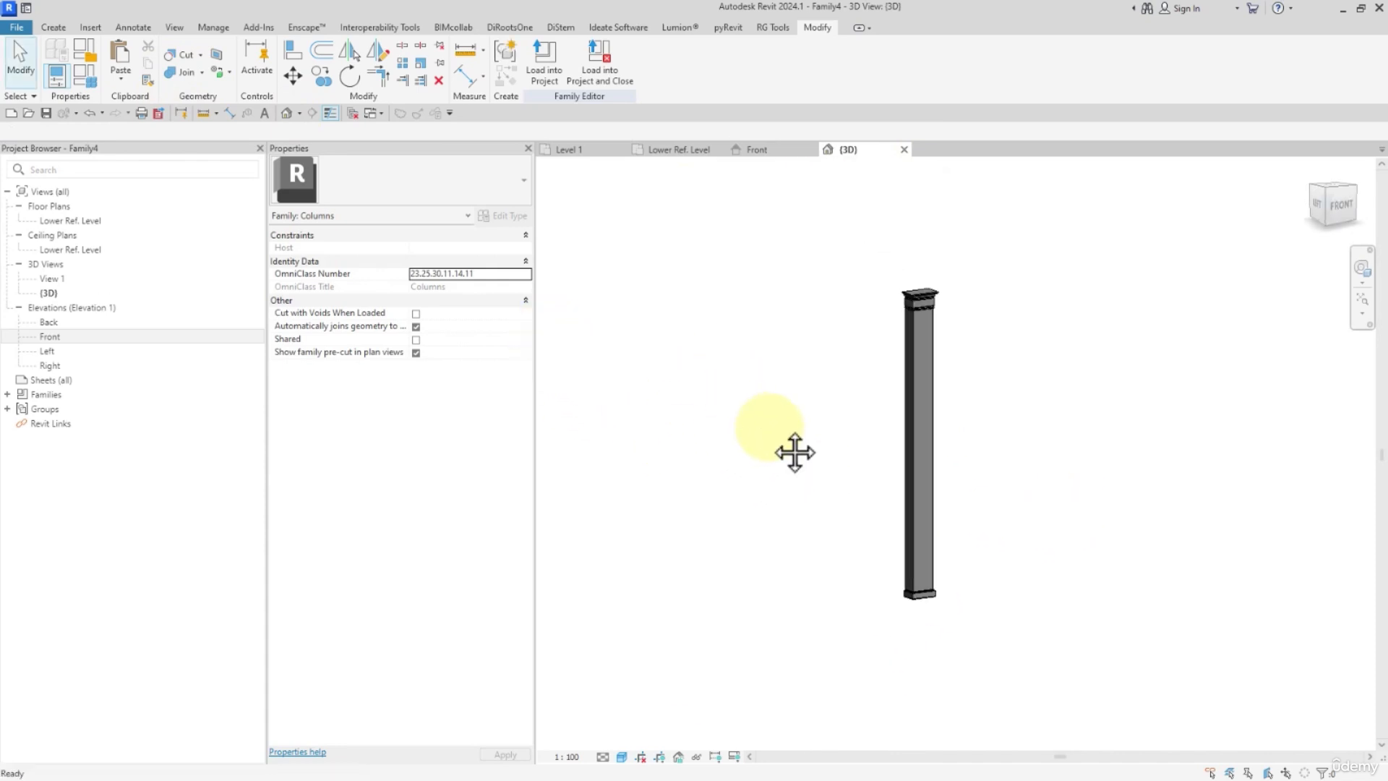
left_click(84, 75)
left_click(285, 158)
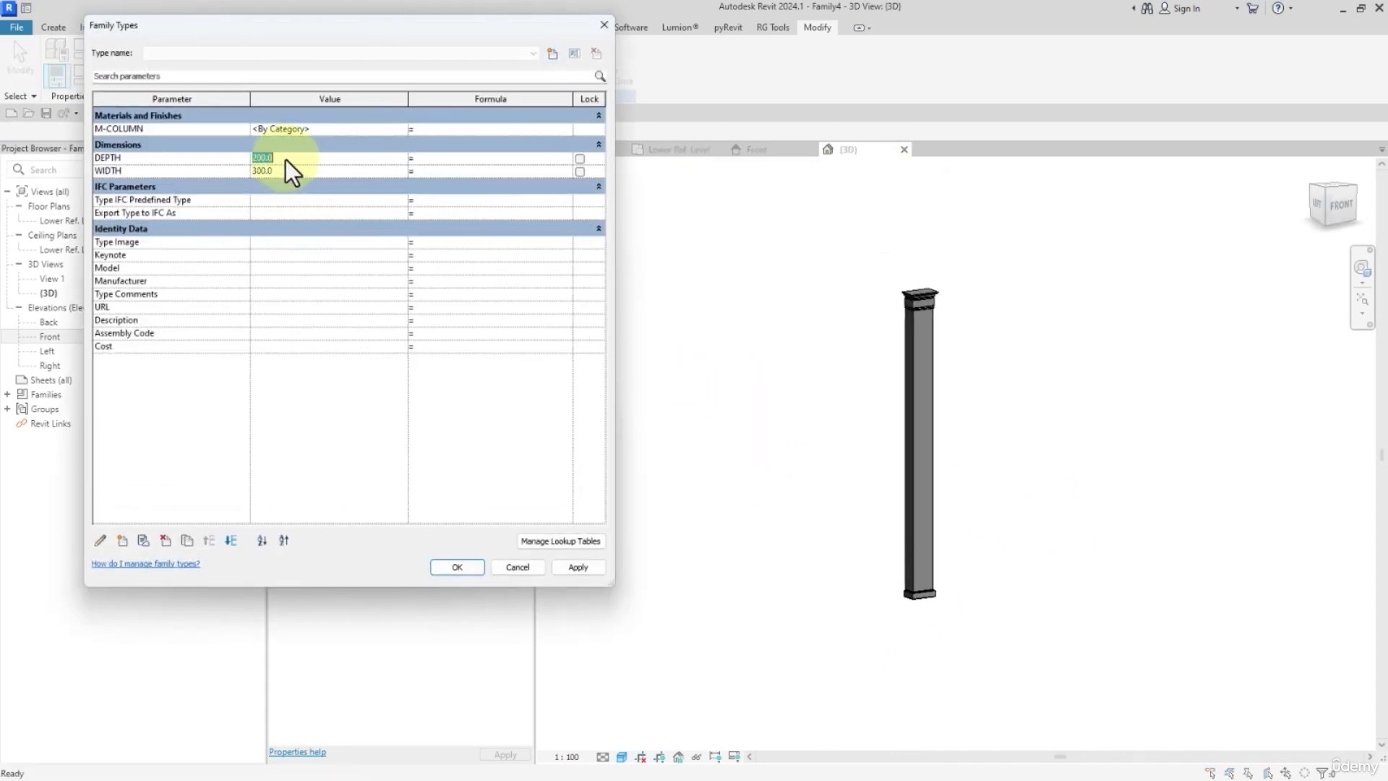
type("100")
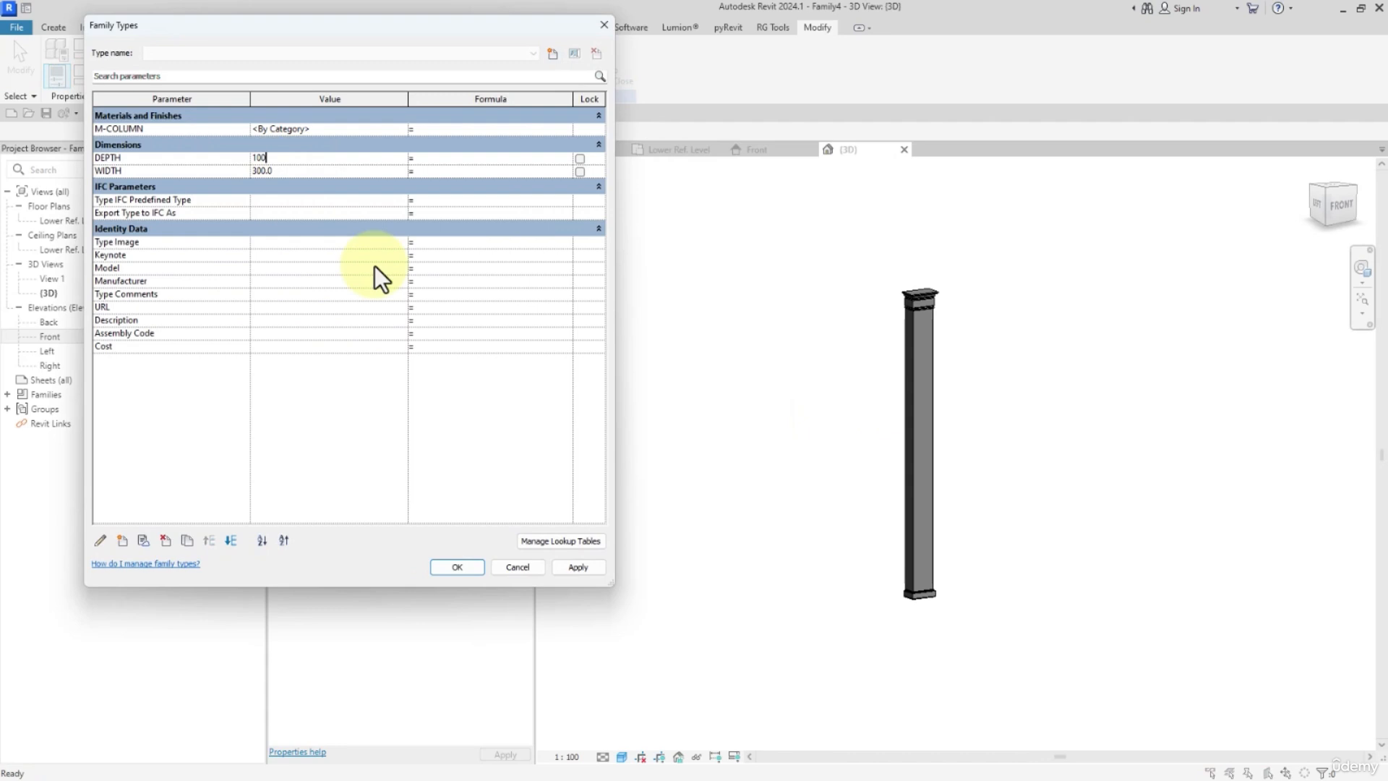
left_click(582, 567)
left_click(288, 172)
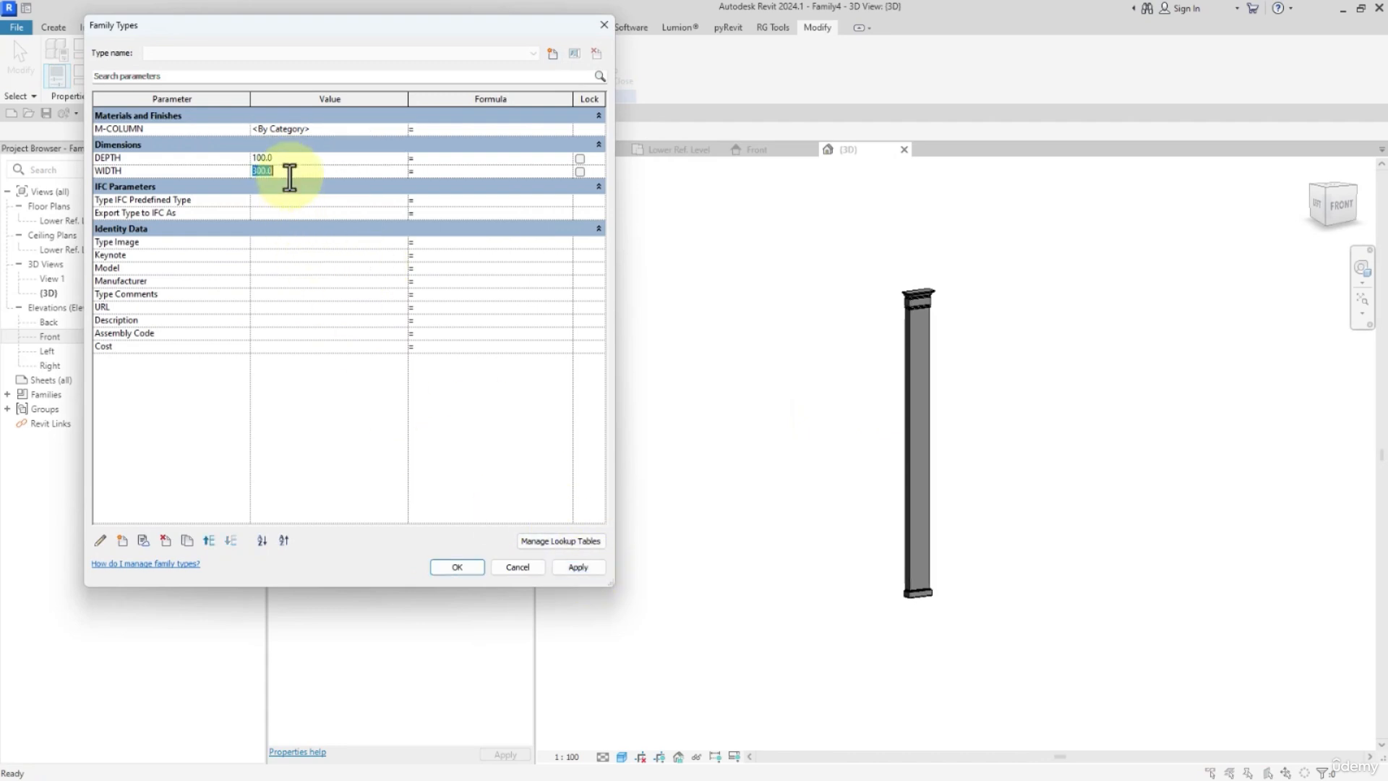
type("400")
left_click(576, 568)
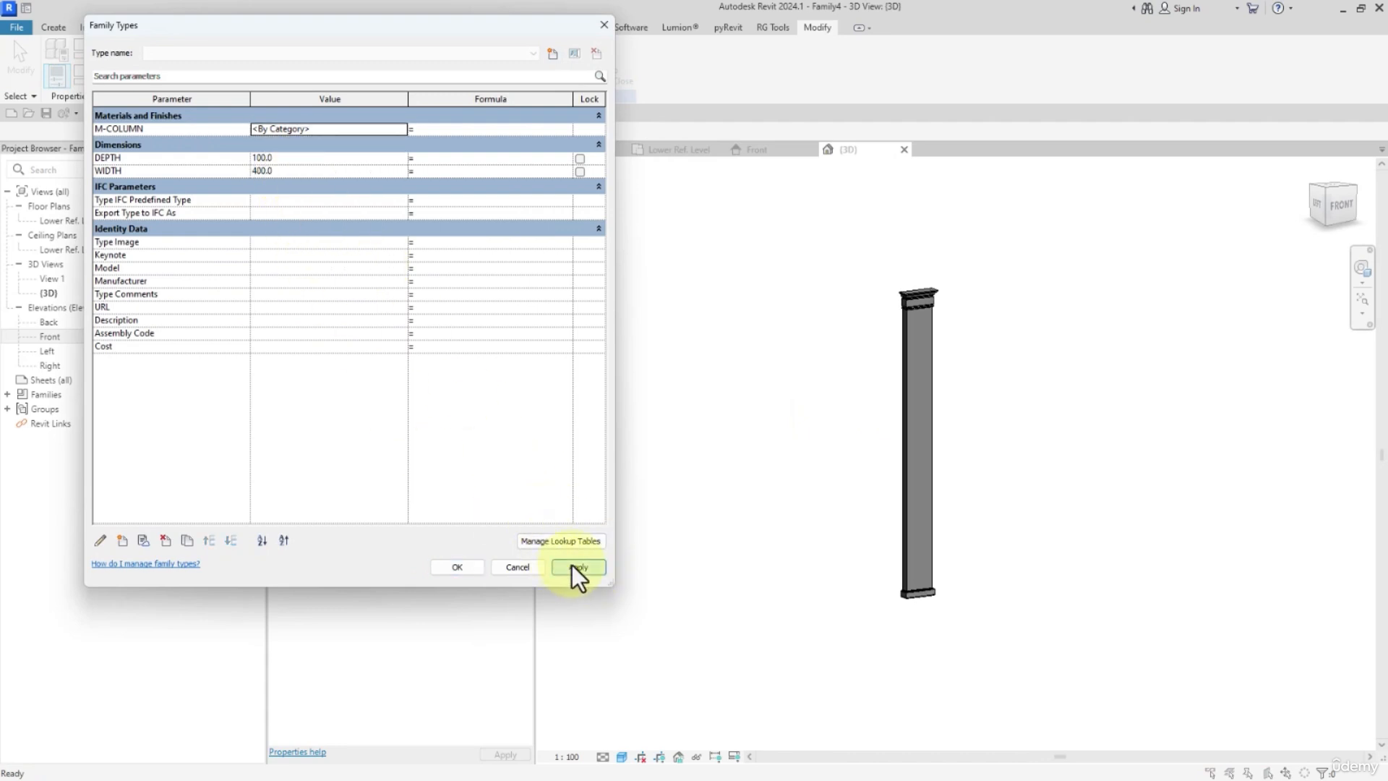
Test a larger column by applying a WIDTH of 800 and a DEPTH of 300.
left_click(296, 173)
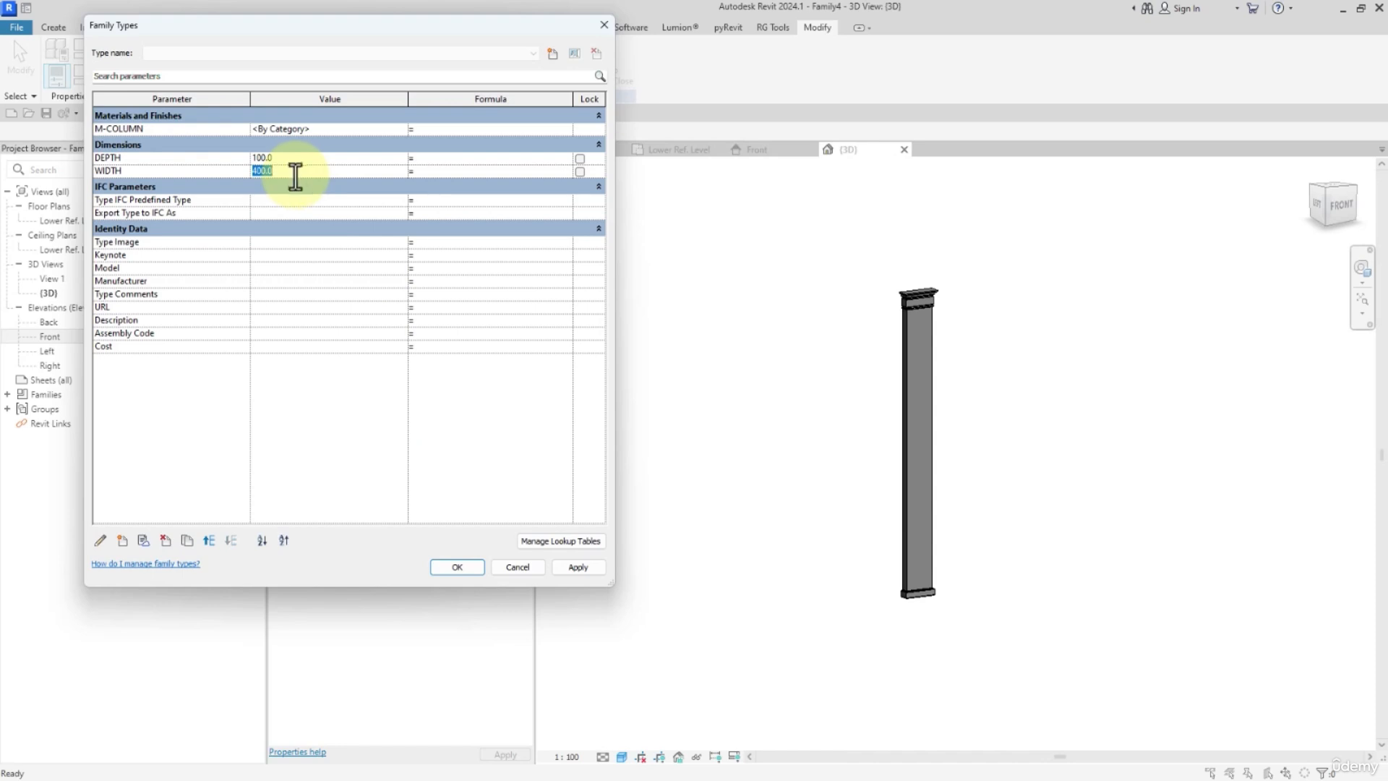
type("800")
left_click(591, 568)
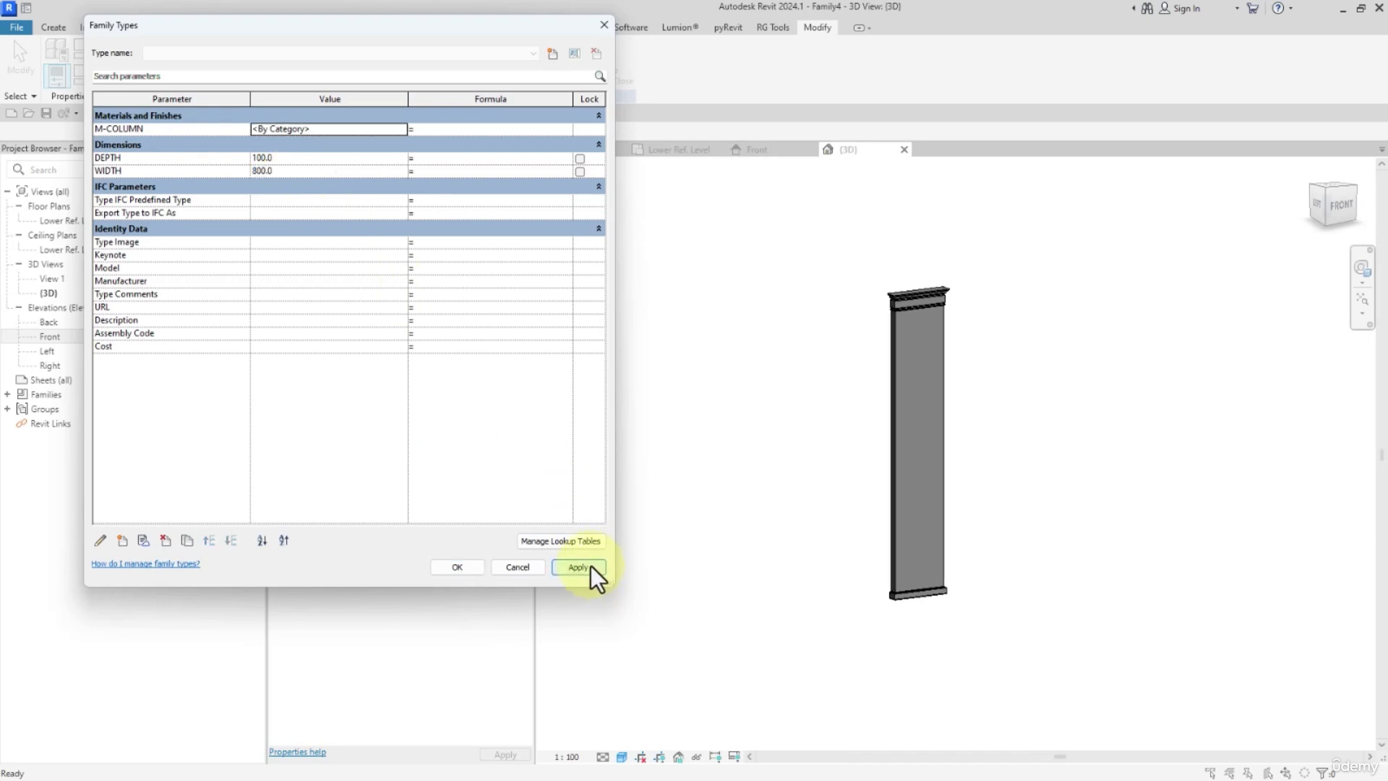
left_click(297, 159)
type("300")
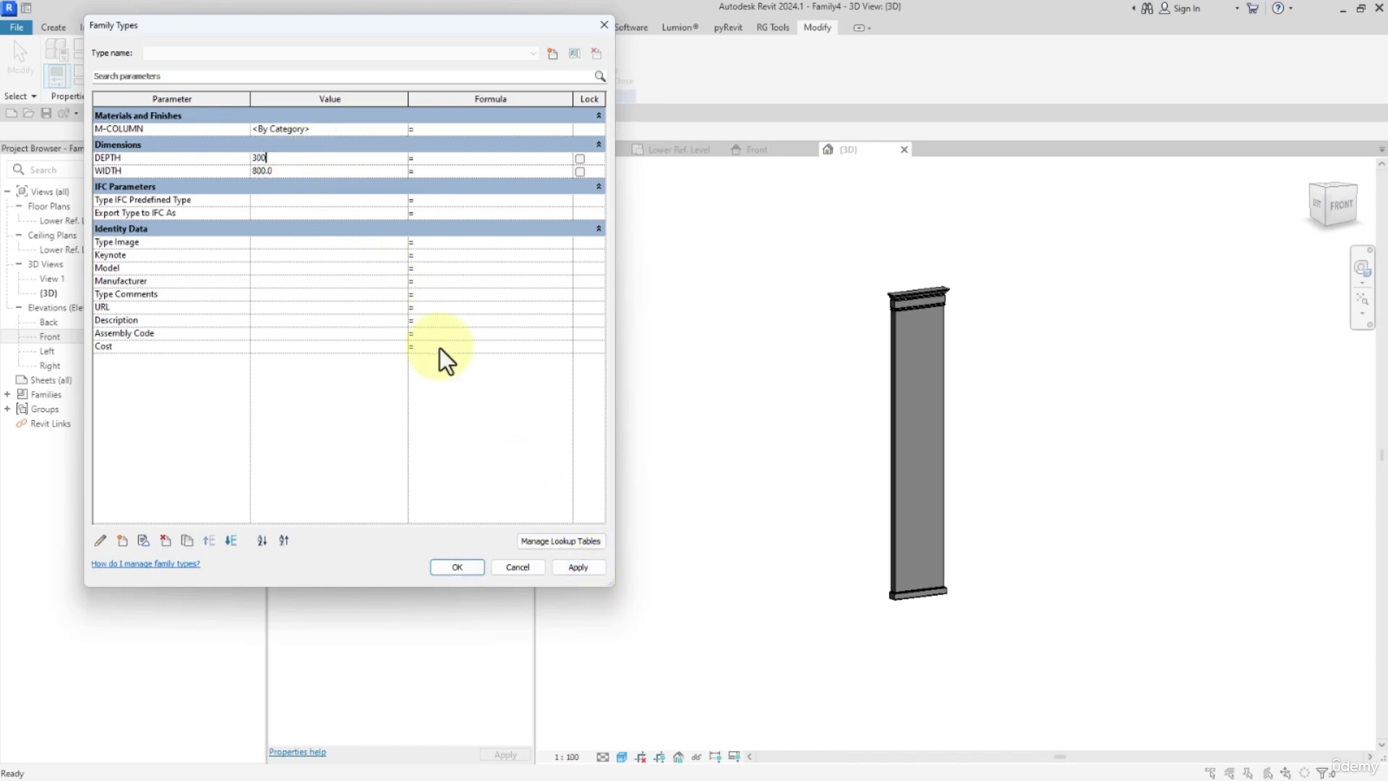
left_click(582, 570)
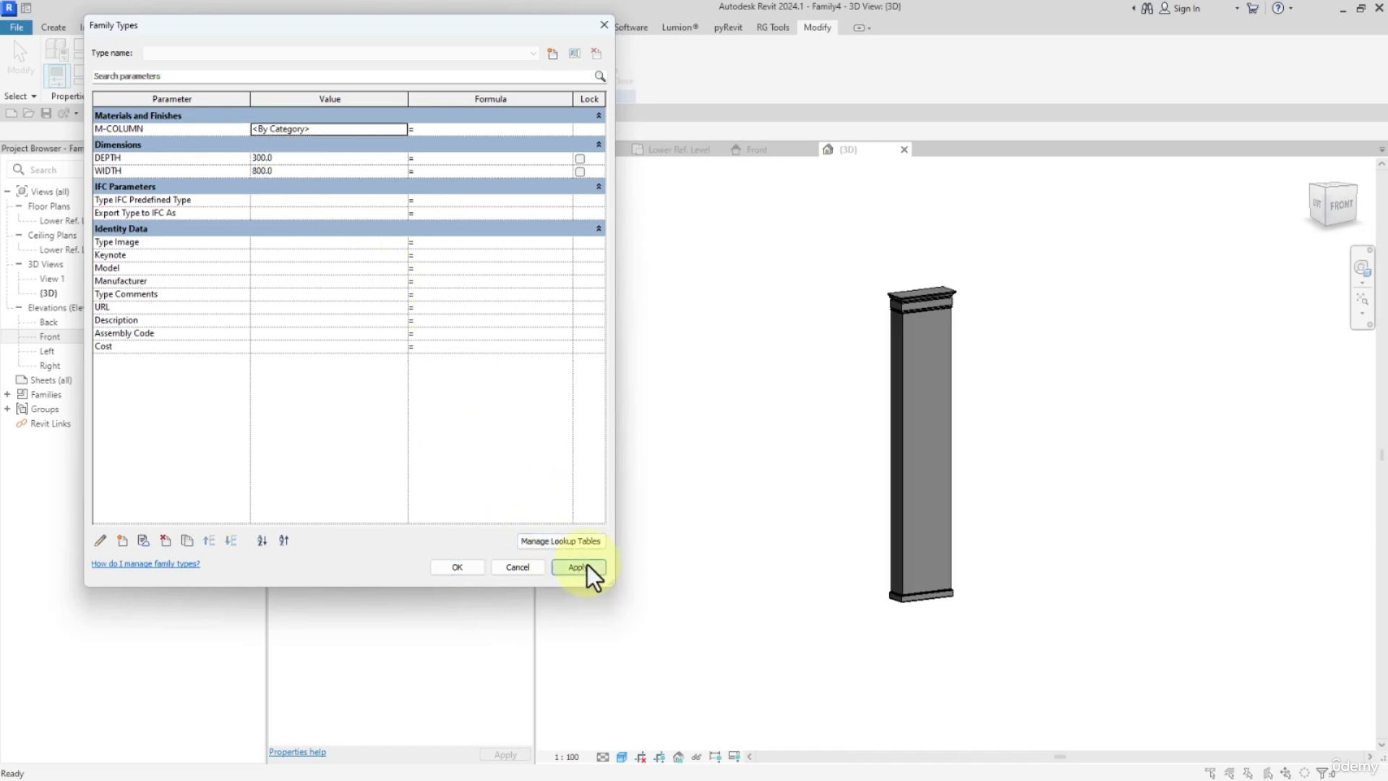
Set the family's DEPTH to 200 and WIDTH to 400 and accept the values.
left_click(293, 159)
left_click(282, 174)
type("4")
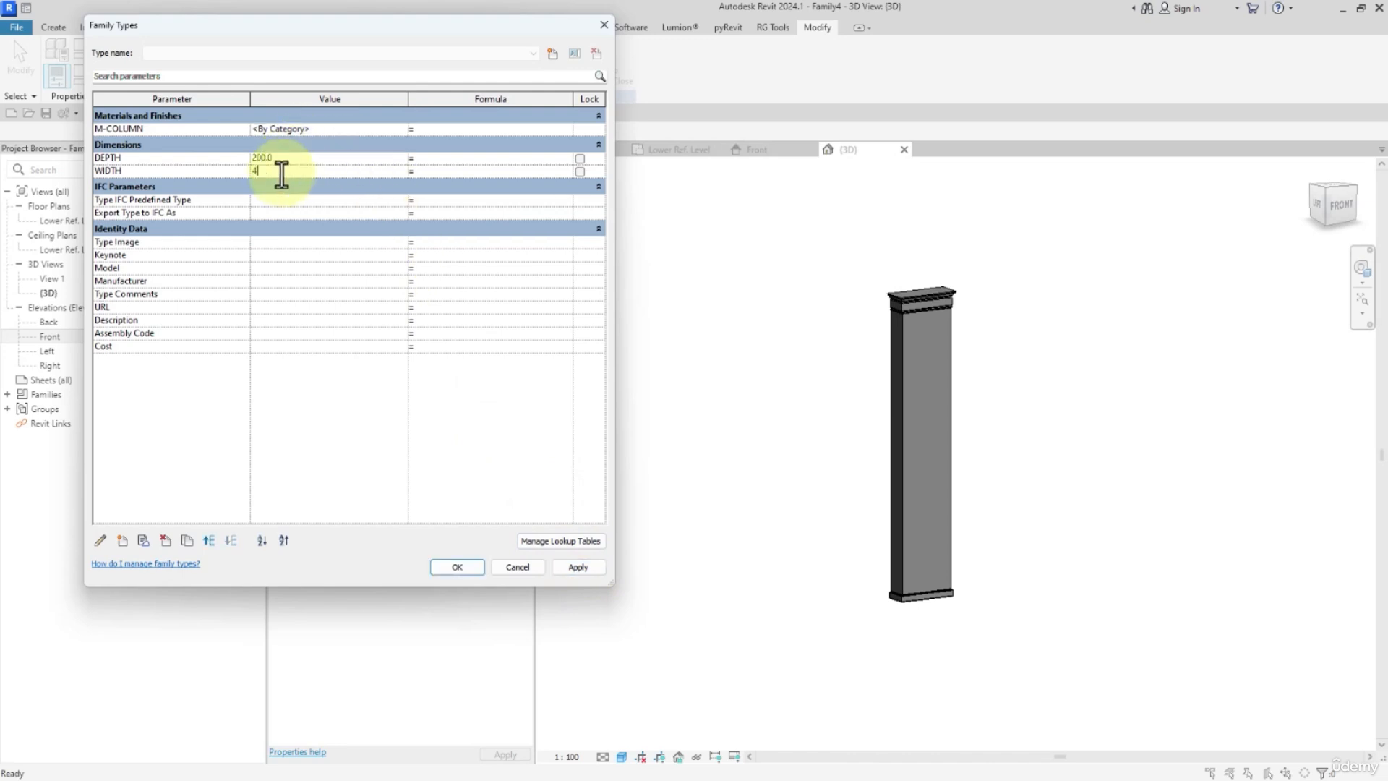
type("00")
left_click(465, 569)
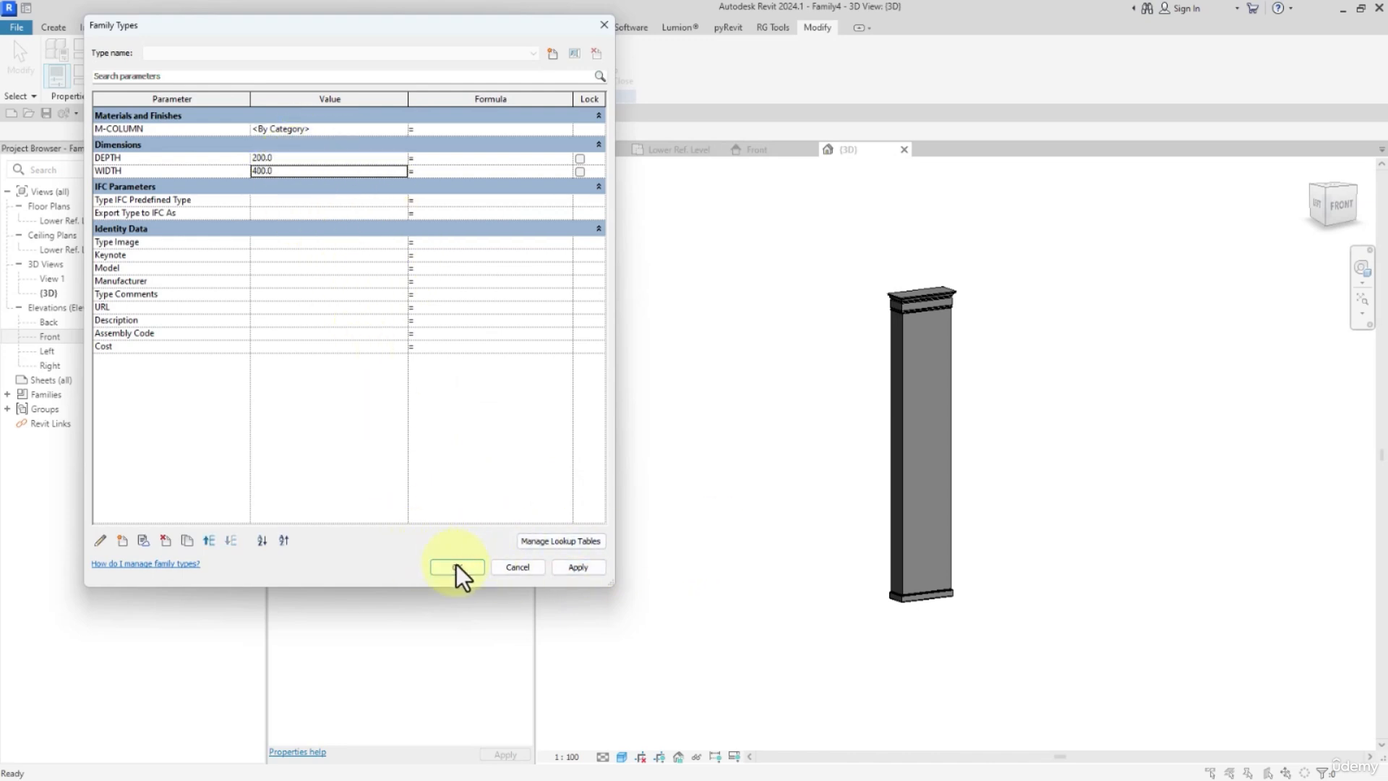
Assign the Gypsum Wall Board library material to the M-COLUMN parameter, using its render appearance for shading.
scroll(935, 294, "up", 3)
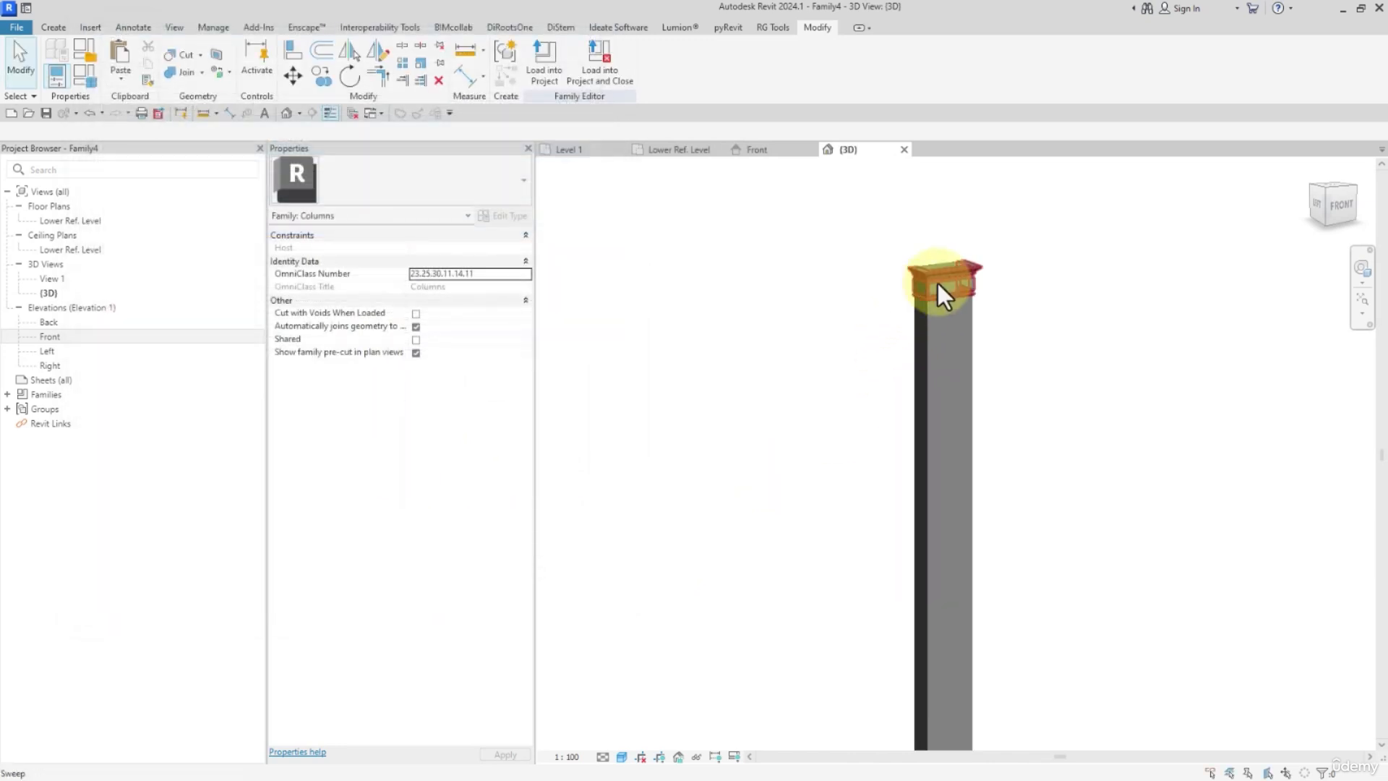
left_click(85, 80)
left_click(387, 137)
left_click(399, 130)
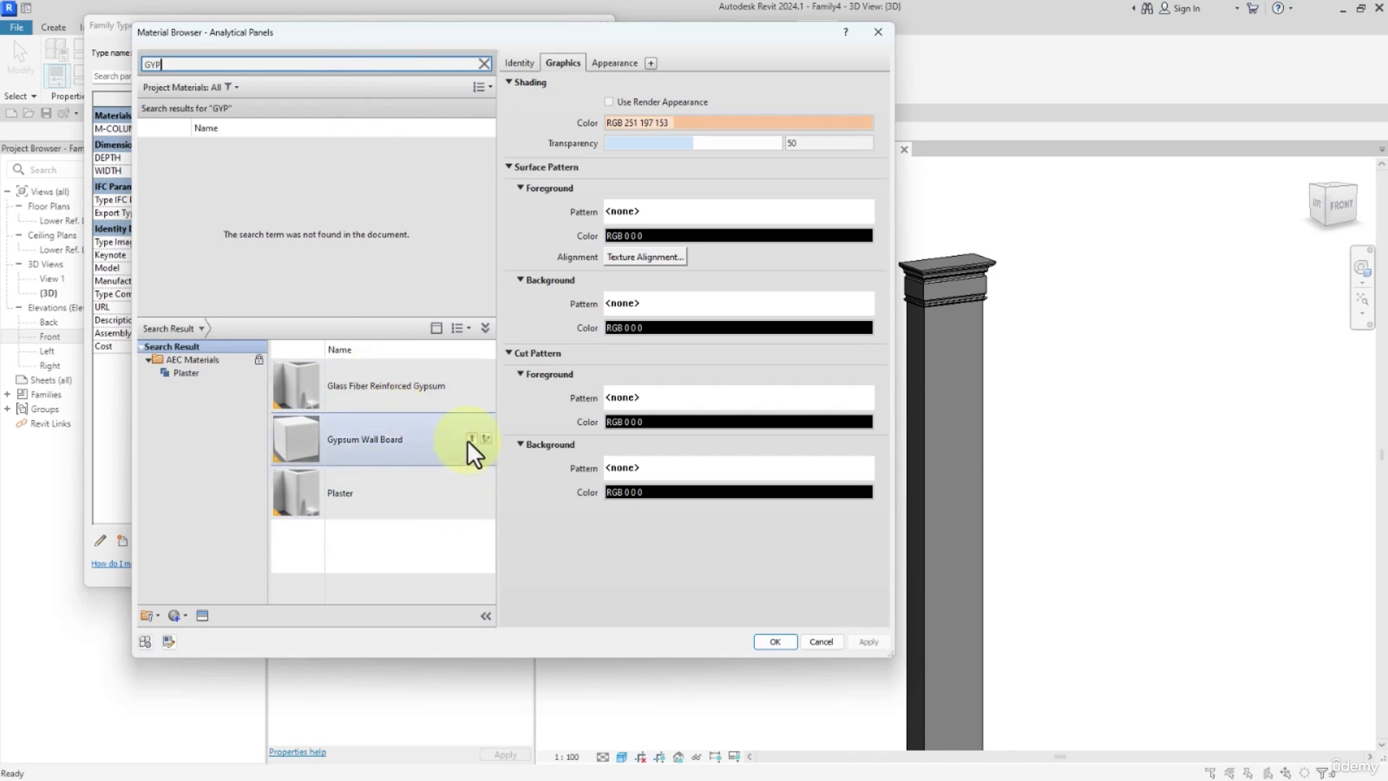
left_click(470, 439)
left_click(608, 102)
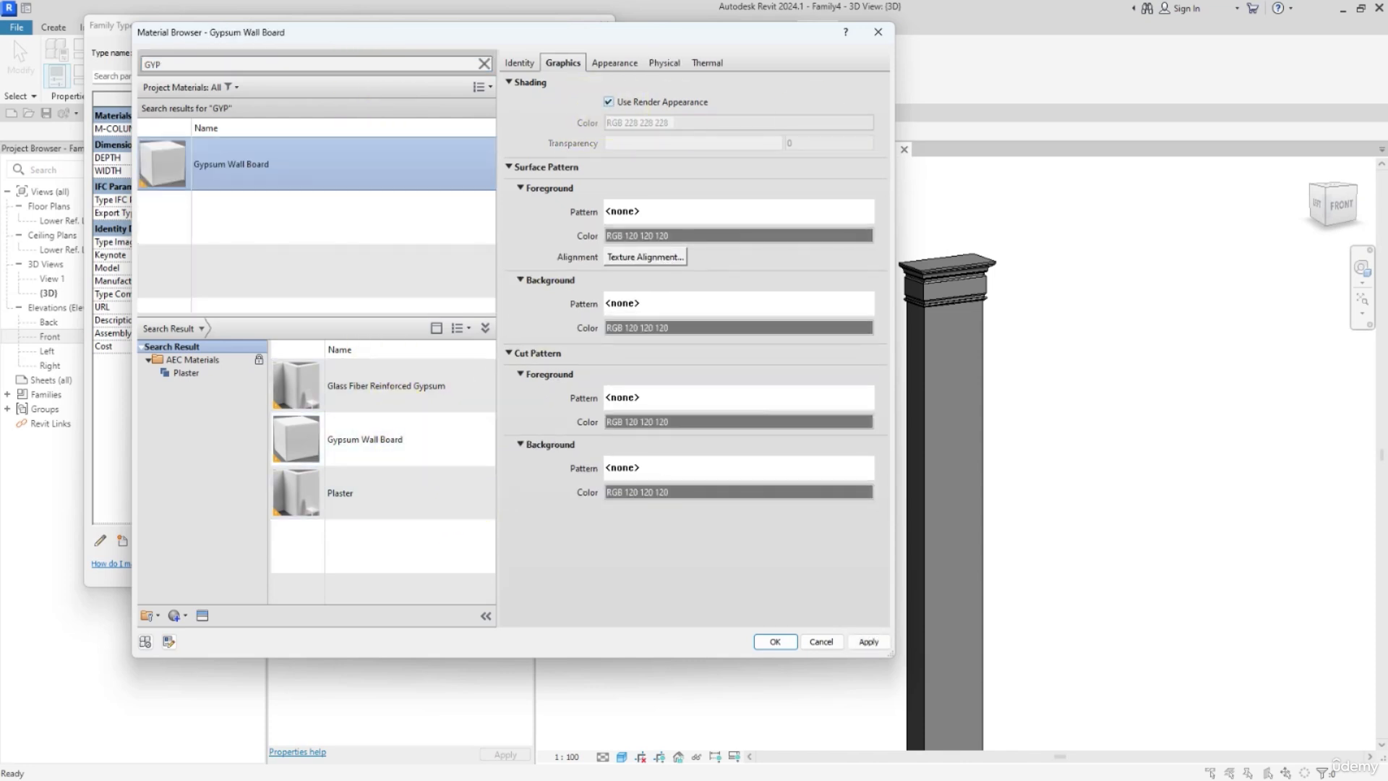
left_click(775, 642)
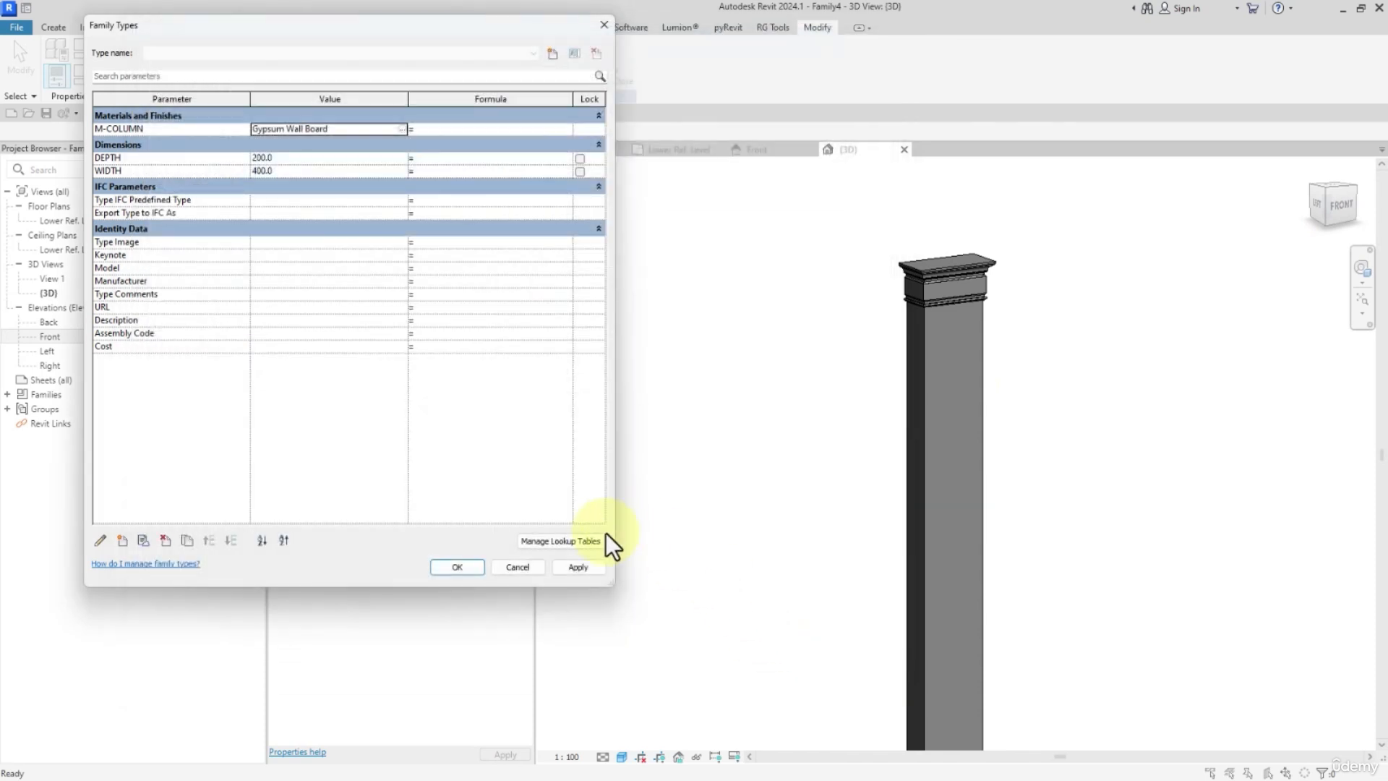
left_click(459, 566)
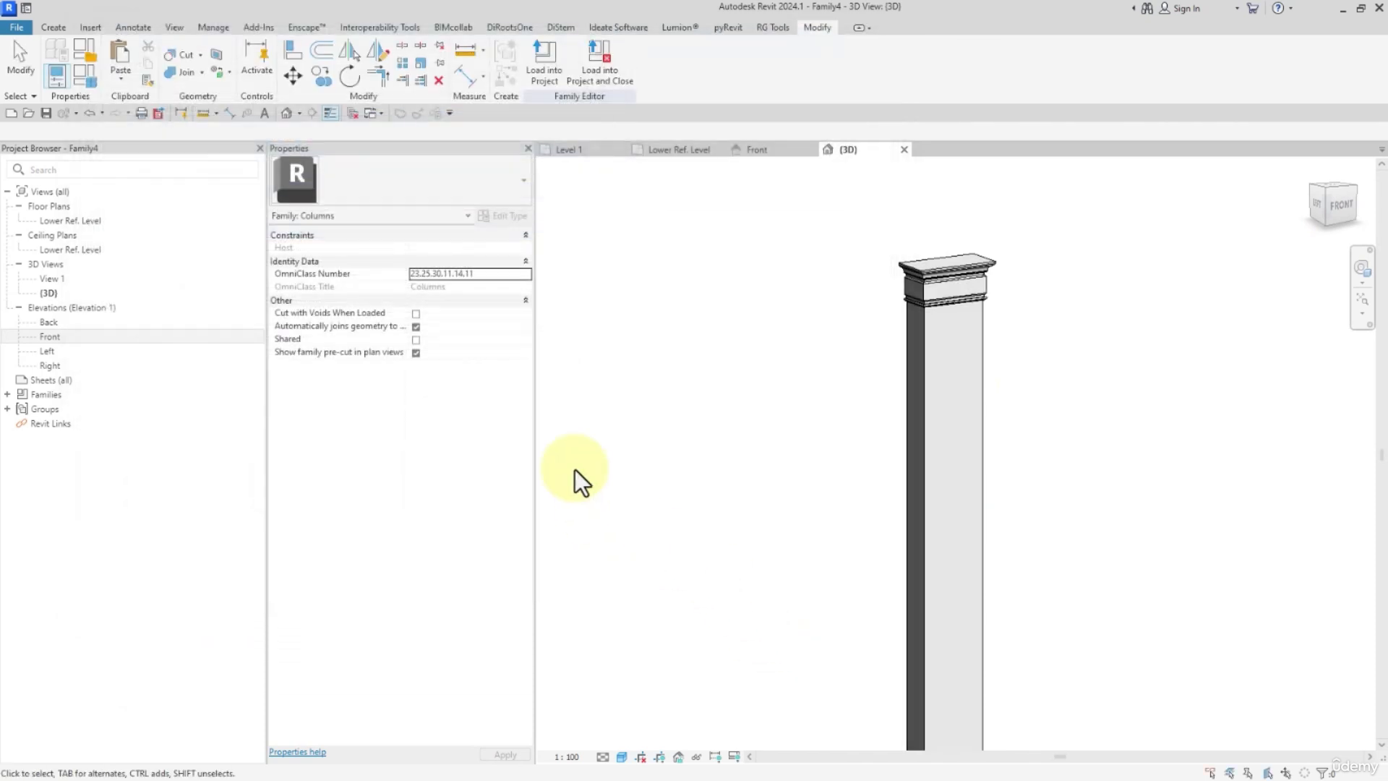
Save the family as IR-M-ARC COLUMN in the 14-ARCHITECTURAL COLUMNS folder.
left_click(46, 113)
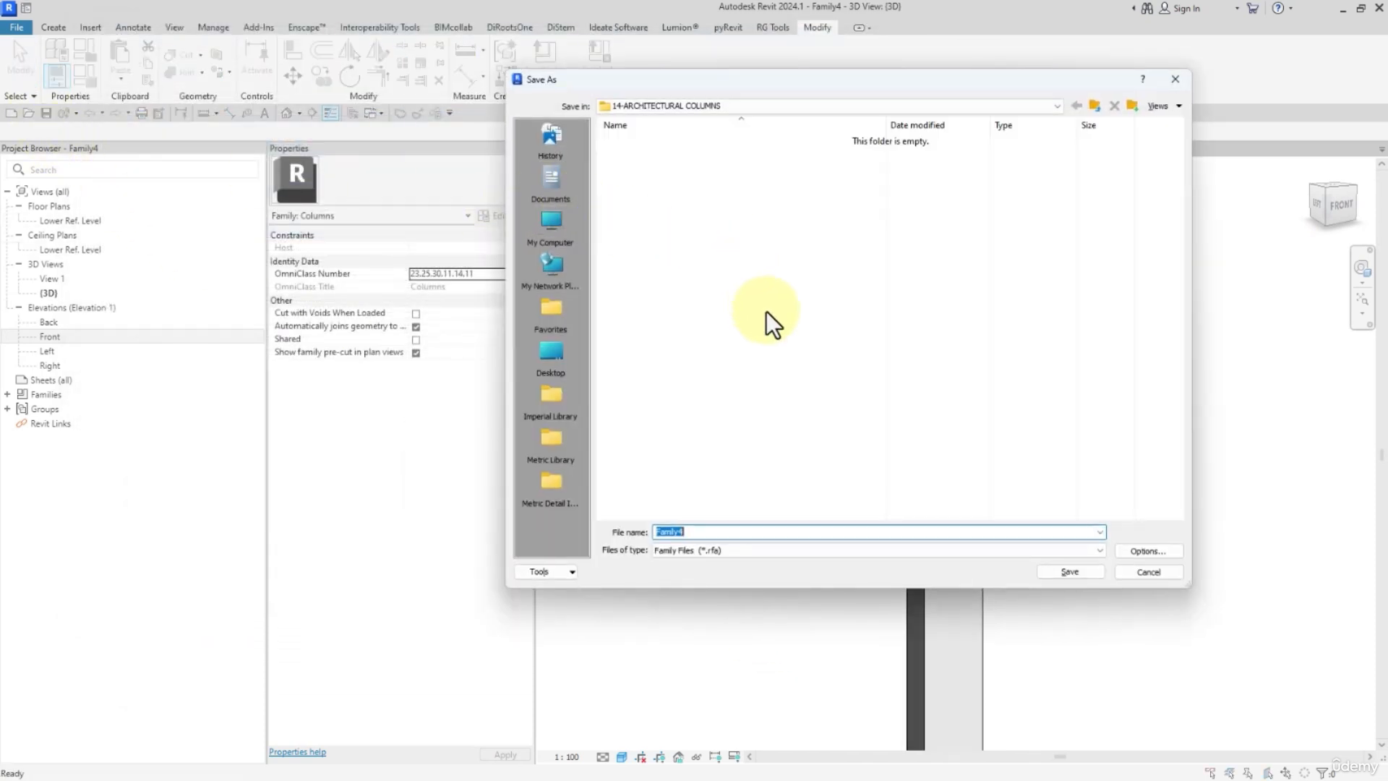
type("IR-M-ARC COLUMN")
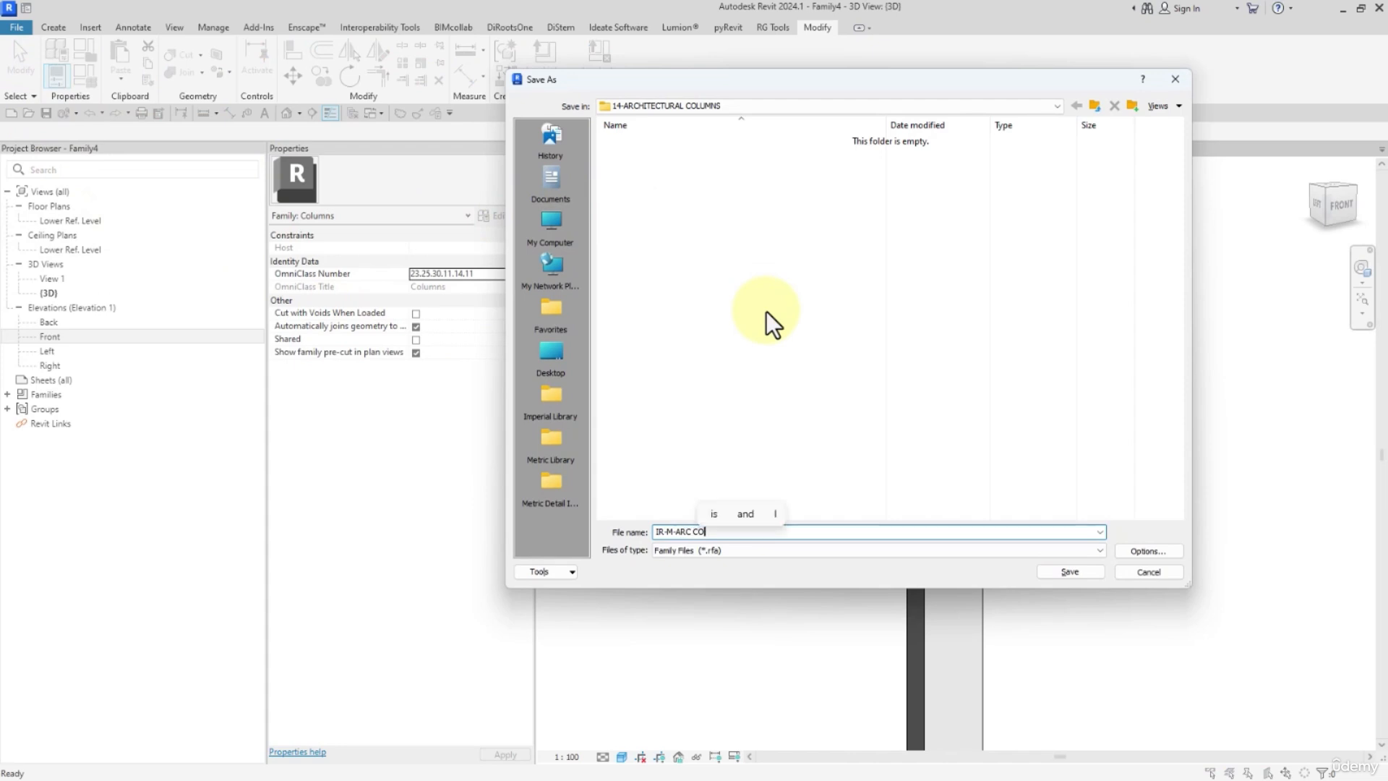
key("Return")
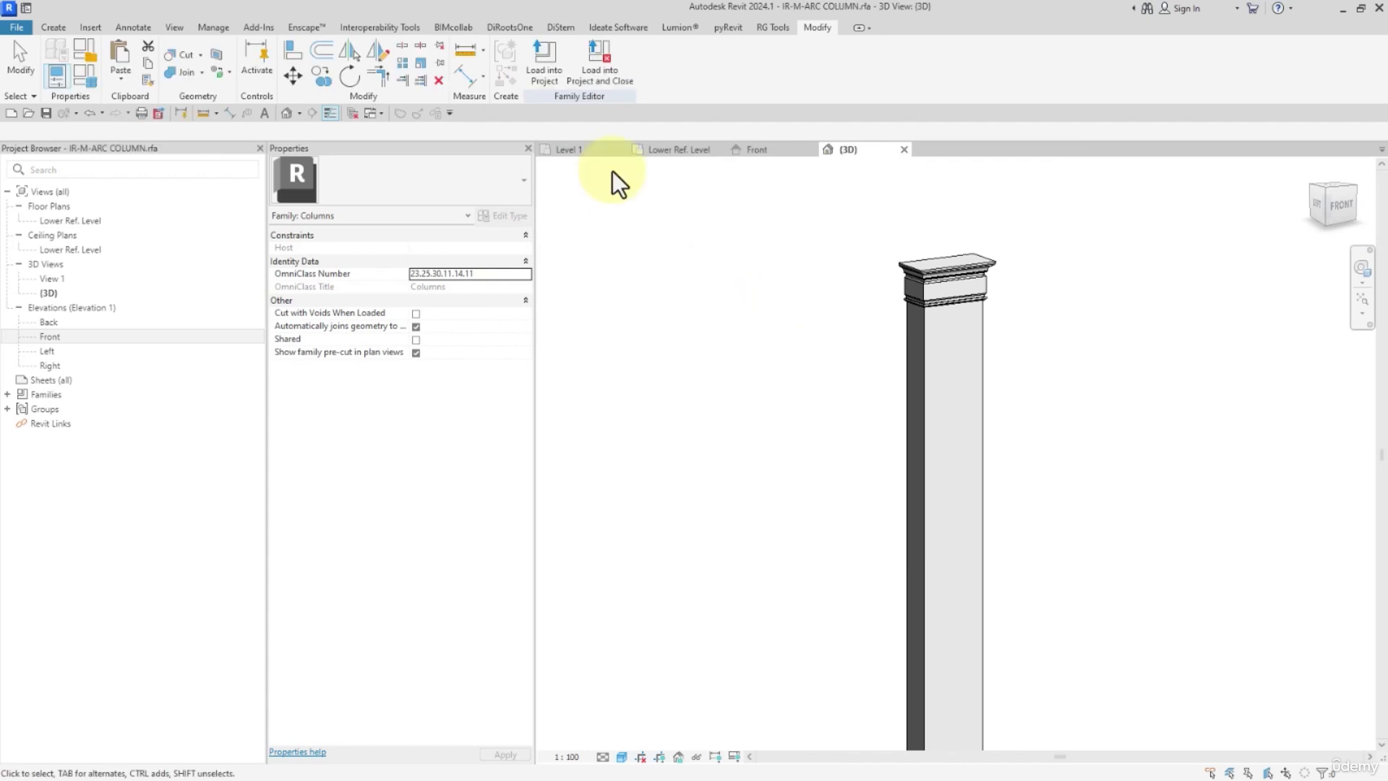
Load the column family into the project and place three instances along the inner face of the horizontal wall on Level 1.
left_click(353, 115)
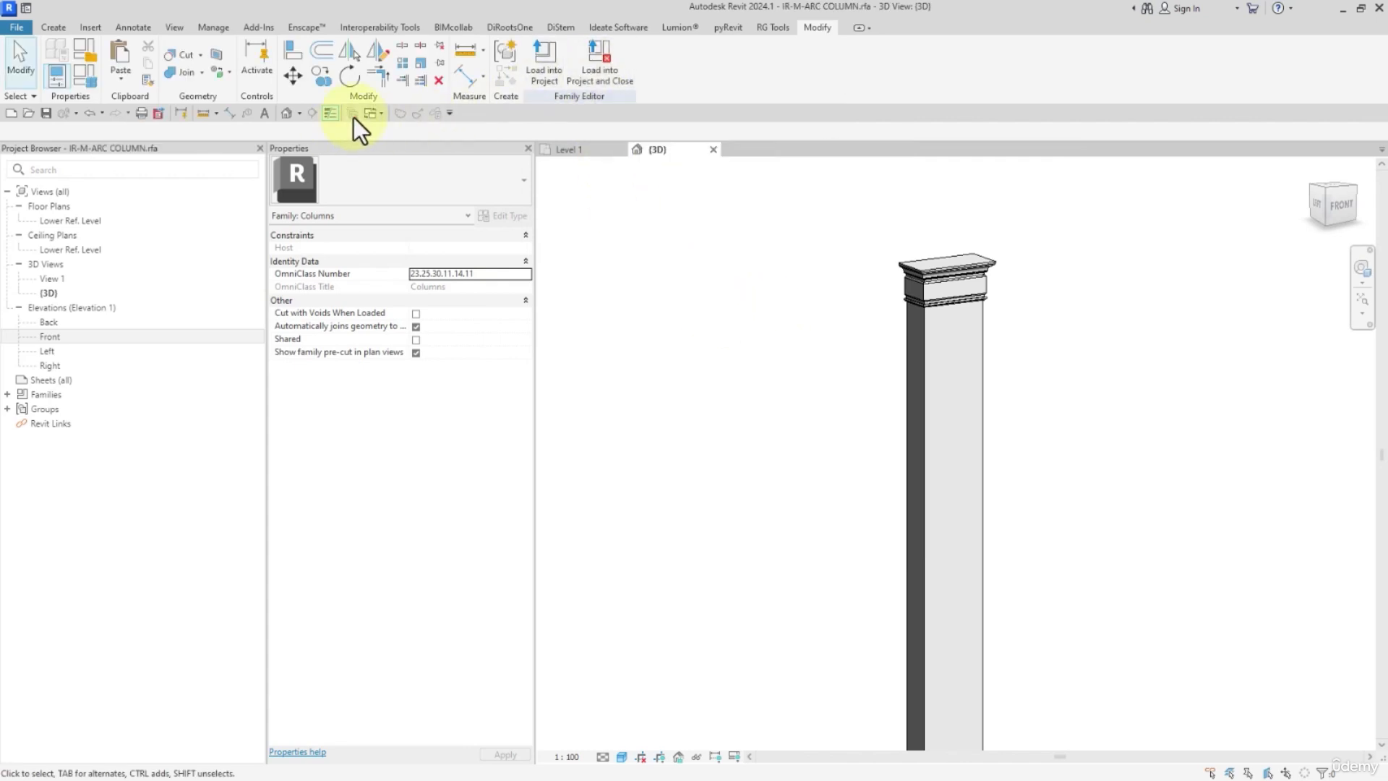
left_click(541, 58)
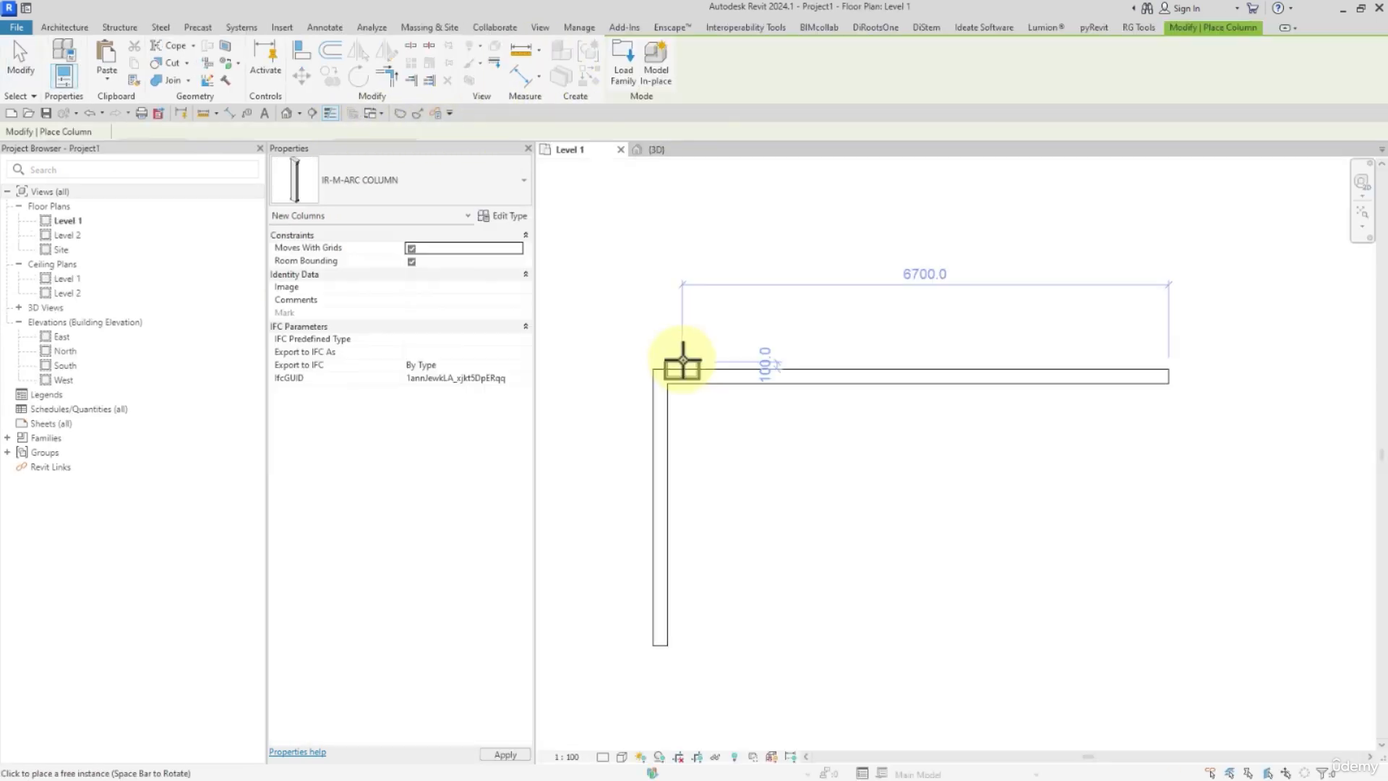
scroll(743, 376, "up", 2)
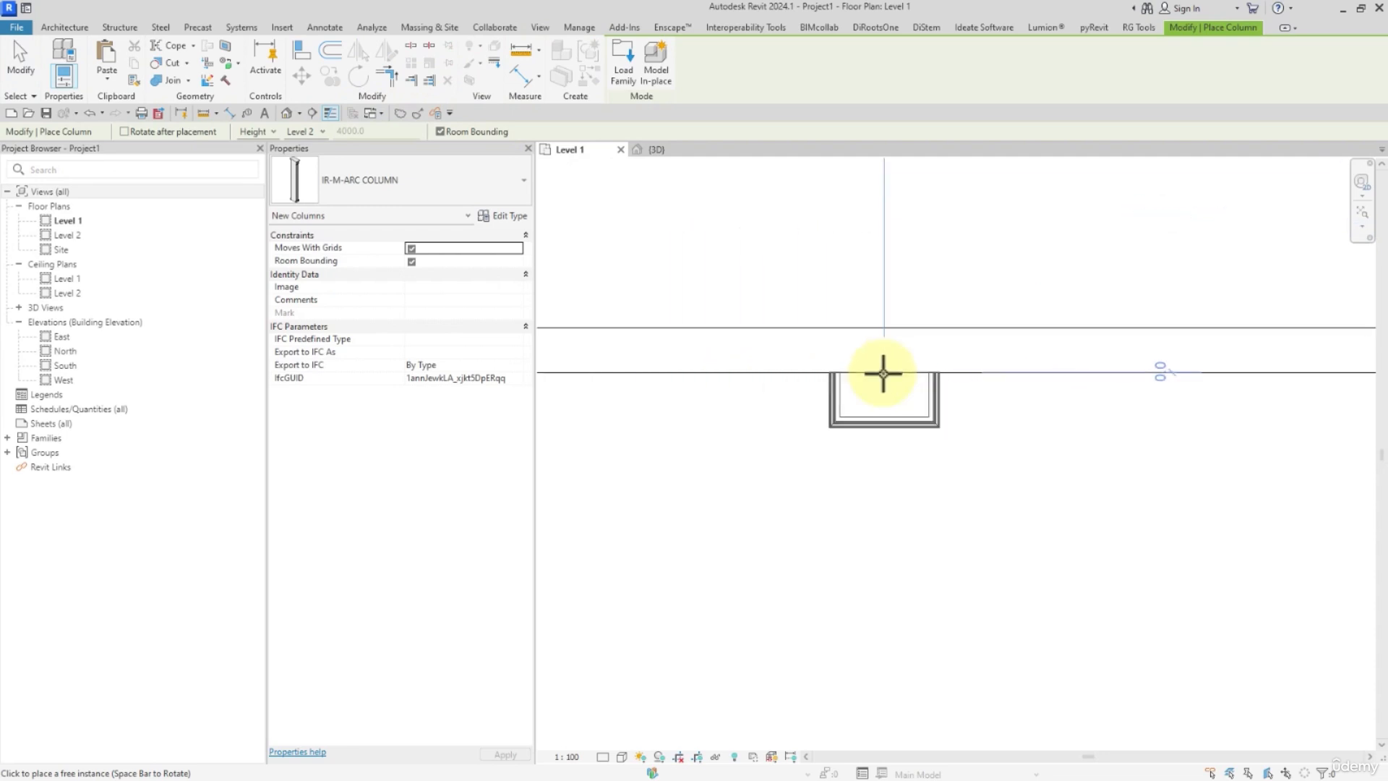
left_click(883, 373)
left_click(1237, 375)
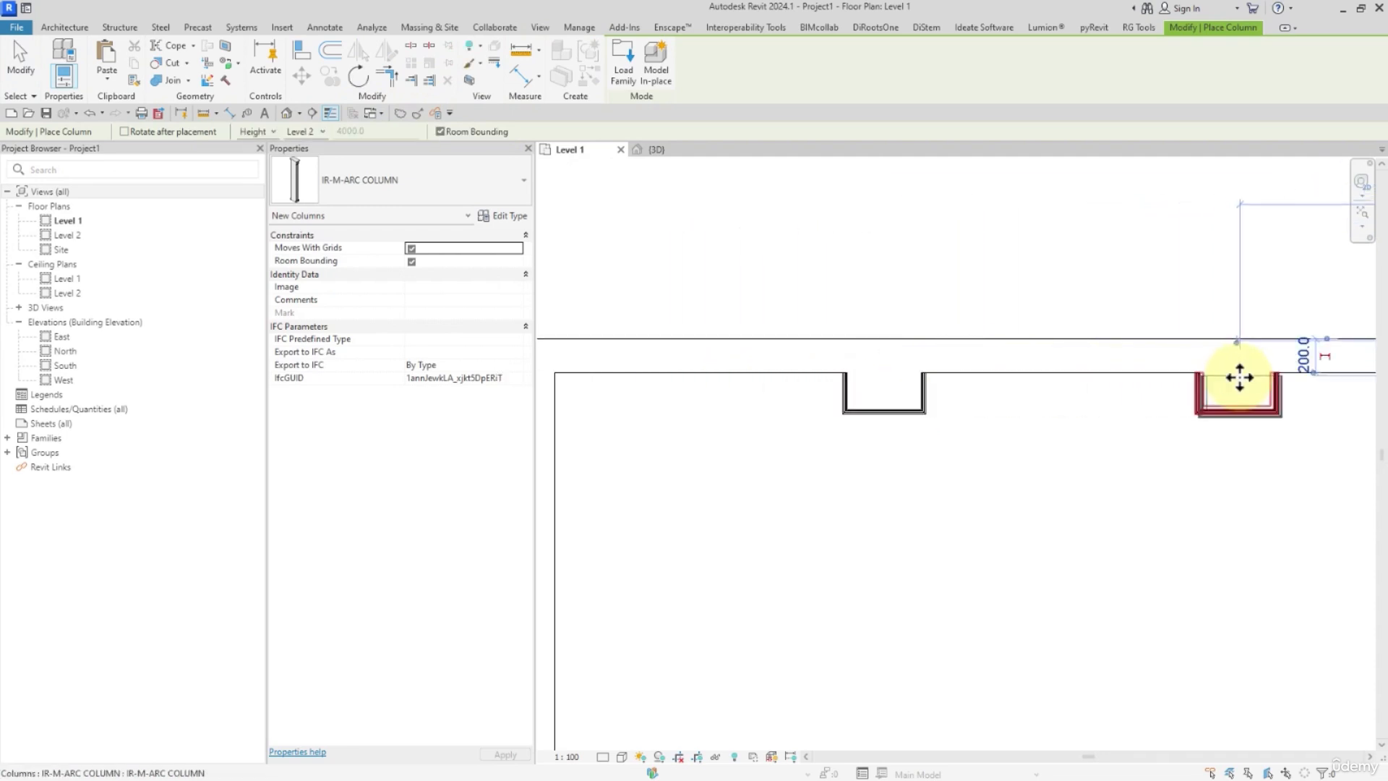
middle_click_drag(1363, 377, 821, 377)
left_click(986, 377)
middle_click_drag(834, 460, 1031, 419)
key("Escape")
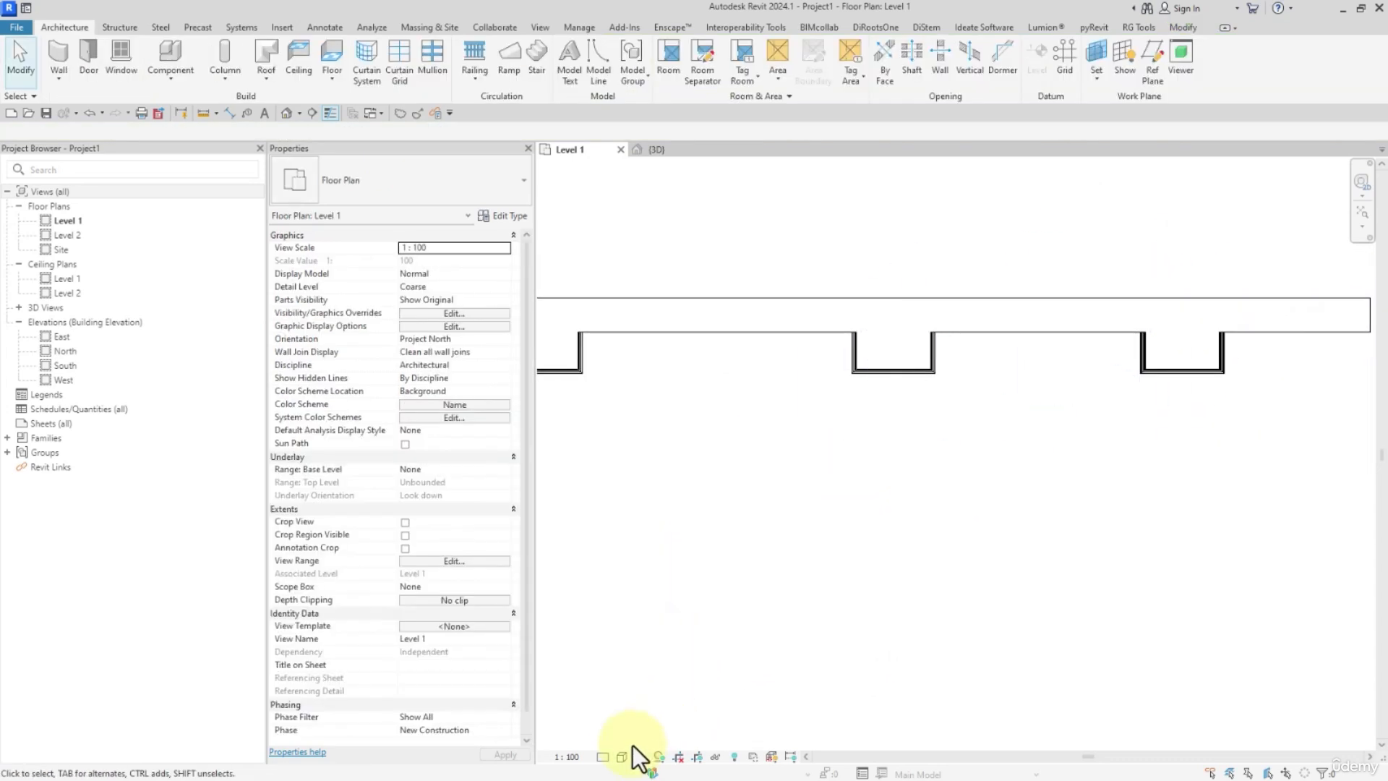
Set the Level 1 plan to Fine detail level and the Shaded visual style.
left_click(620, 740)
left_click(622, 756)
left_click(648, 698)
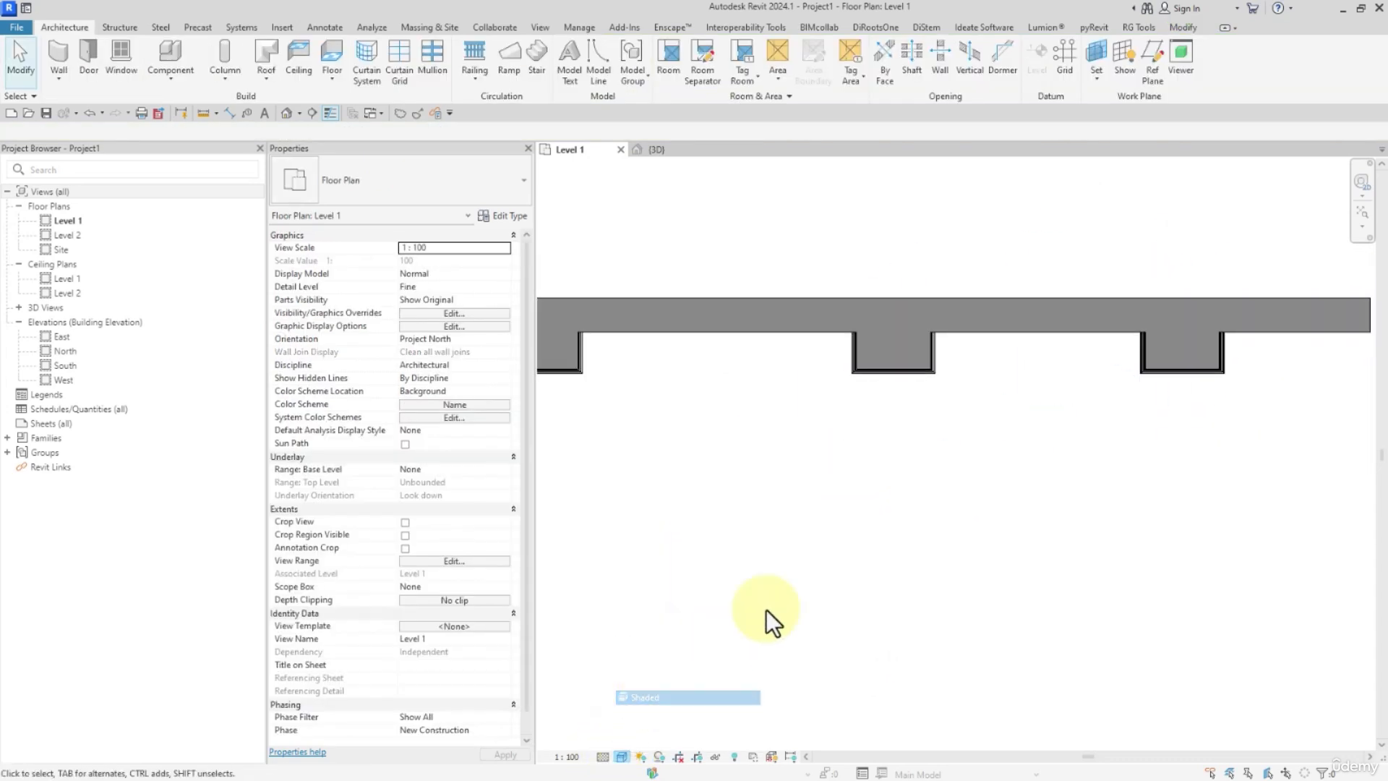
scroll(899, 556, "down", 1)
middle_click_drag(840, 540, 1012, 535)
scroll(912, 476, "up", 2)
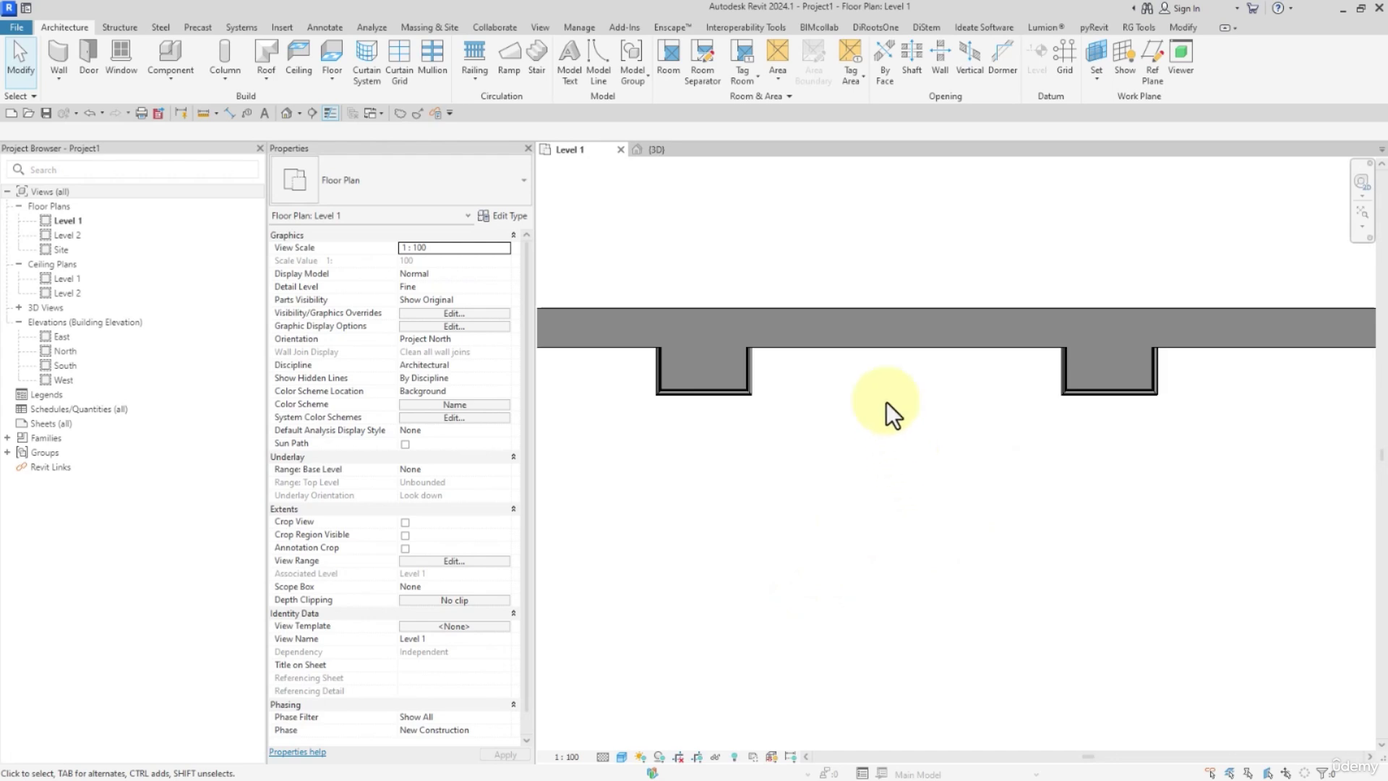
Change the horizontal wall behind the columns to the Generic - 90mm Brick type.
left_click(867, 338)
left_click(475, 192)
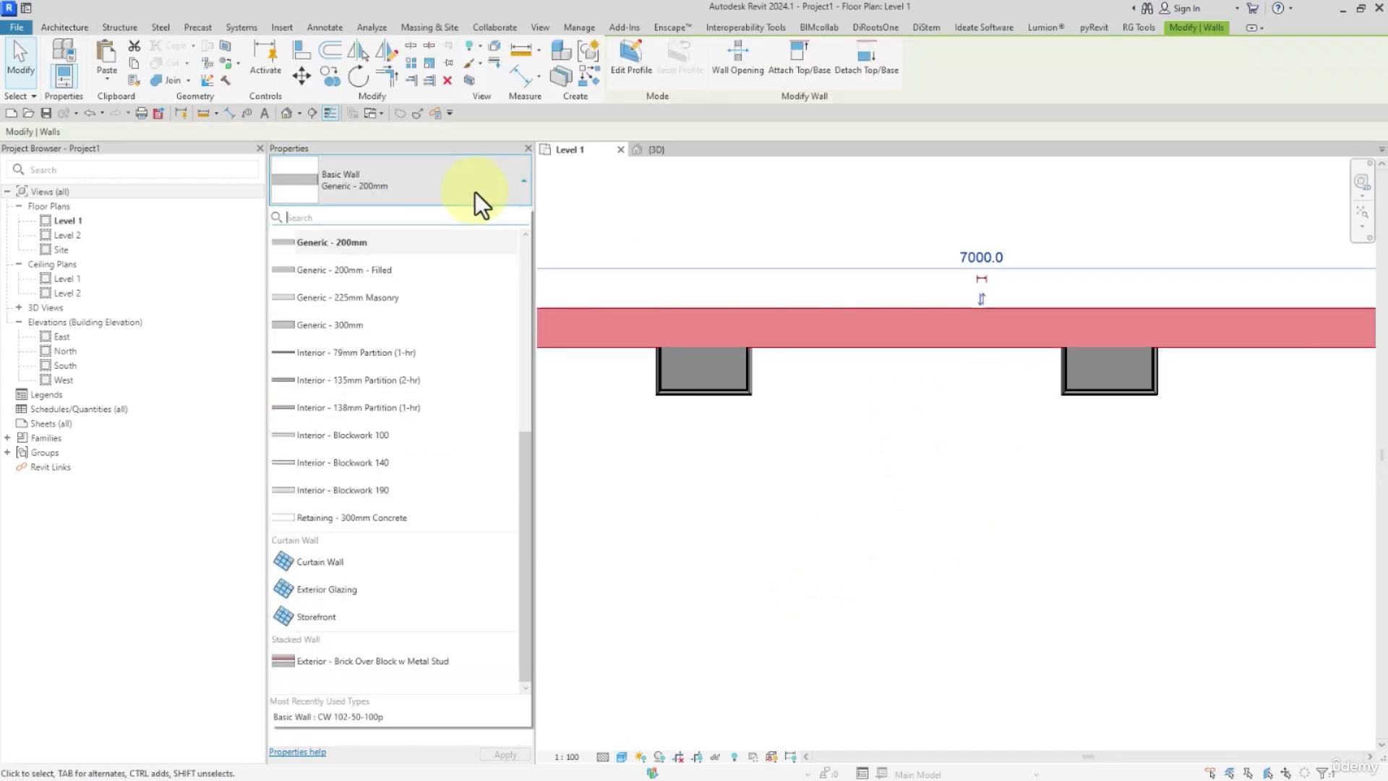
scroll(519, 393, "up", 3)
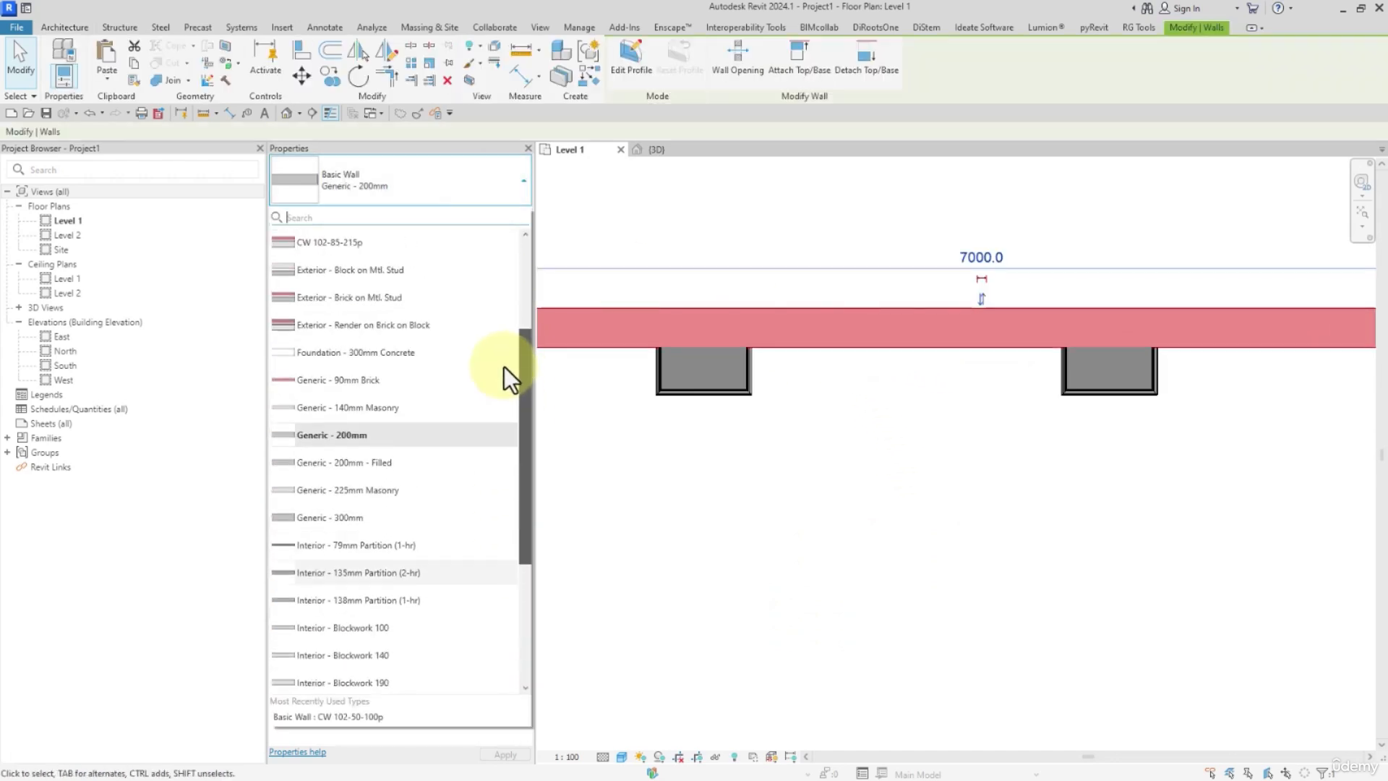
left_click(442, 381)
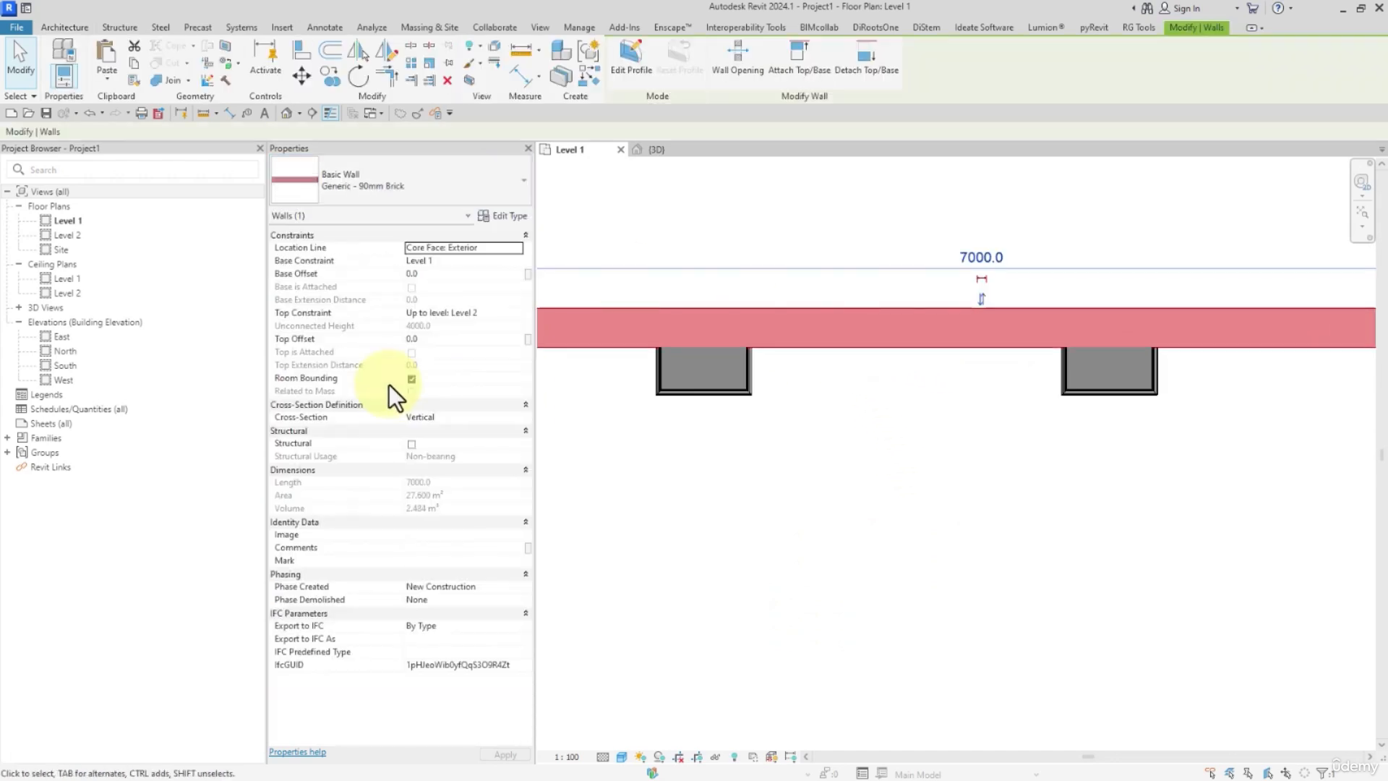
Set the Brick, Common structure layer of the wall type to a thickness of 200 and accept the type changes.
left_click(509, 216)
left_click(500, 189)
left_click(348, 188)
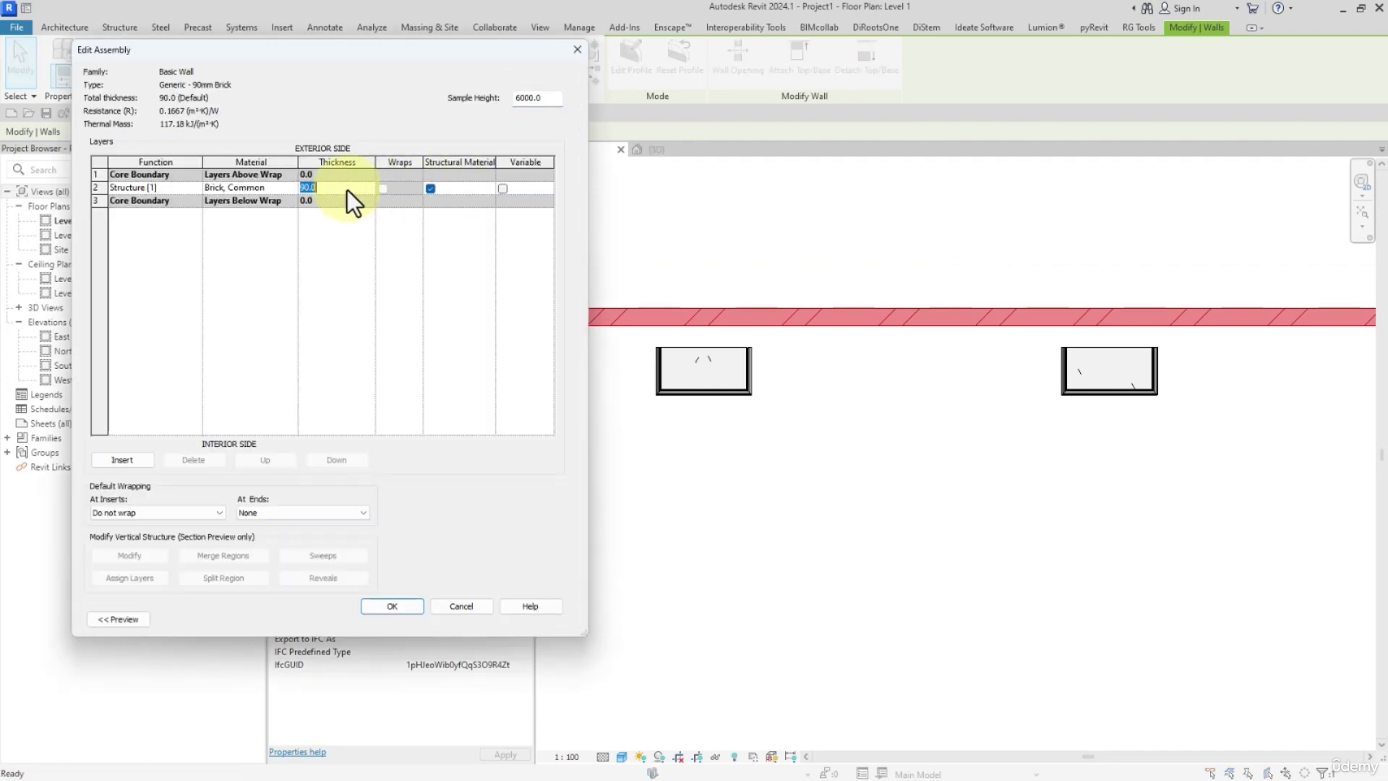
type("2")
left_click(376, 608)
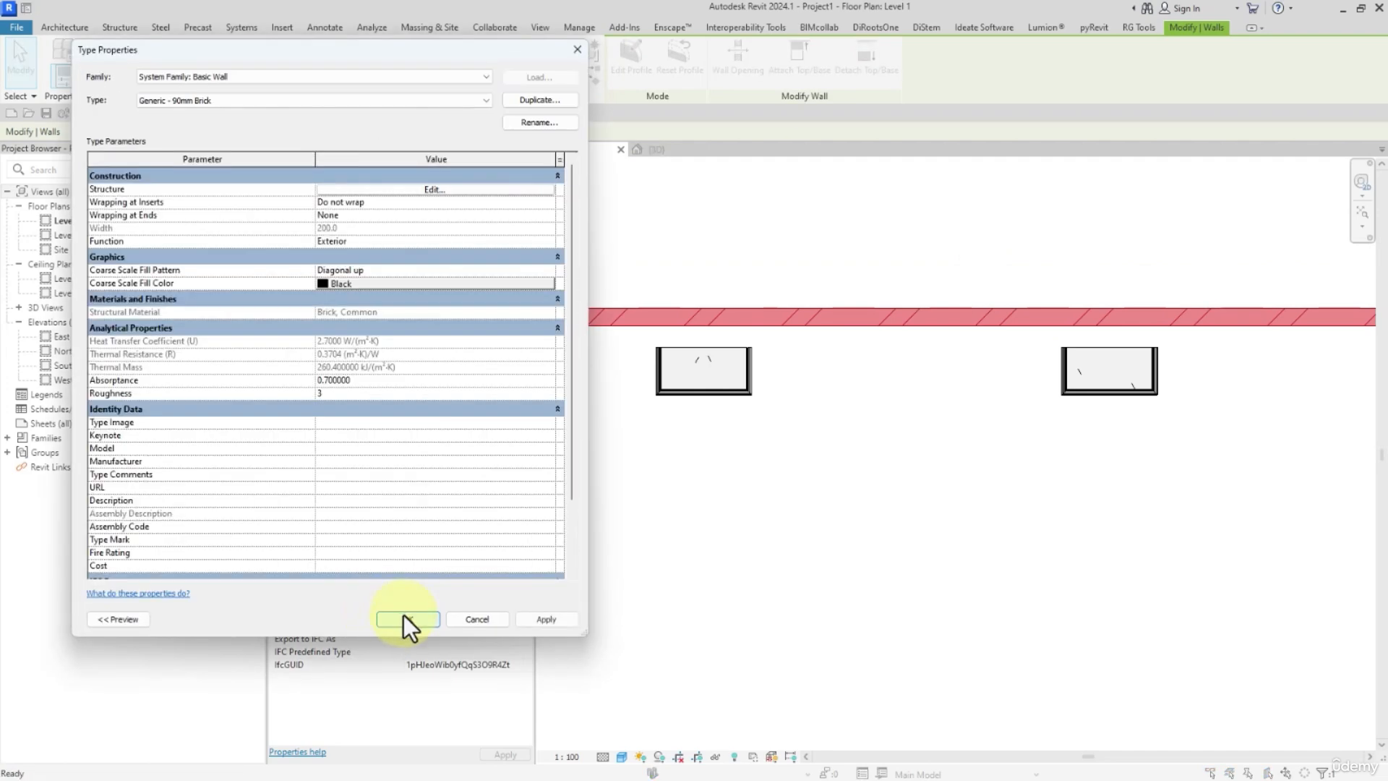
left_click(403, 615)
left_click(787, 546)
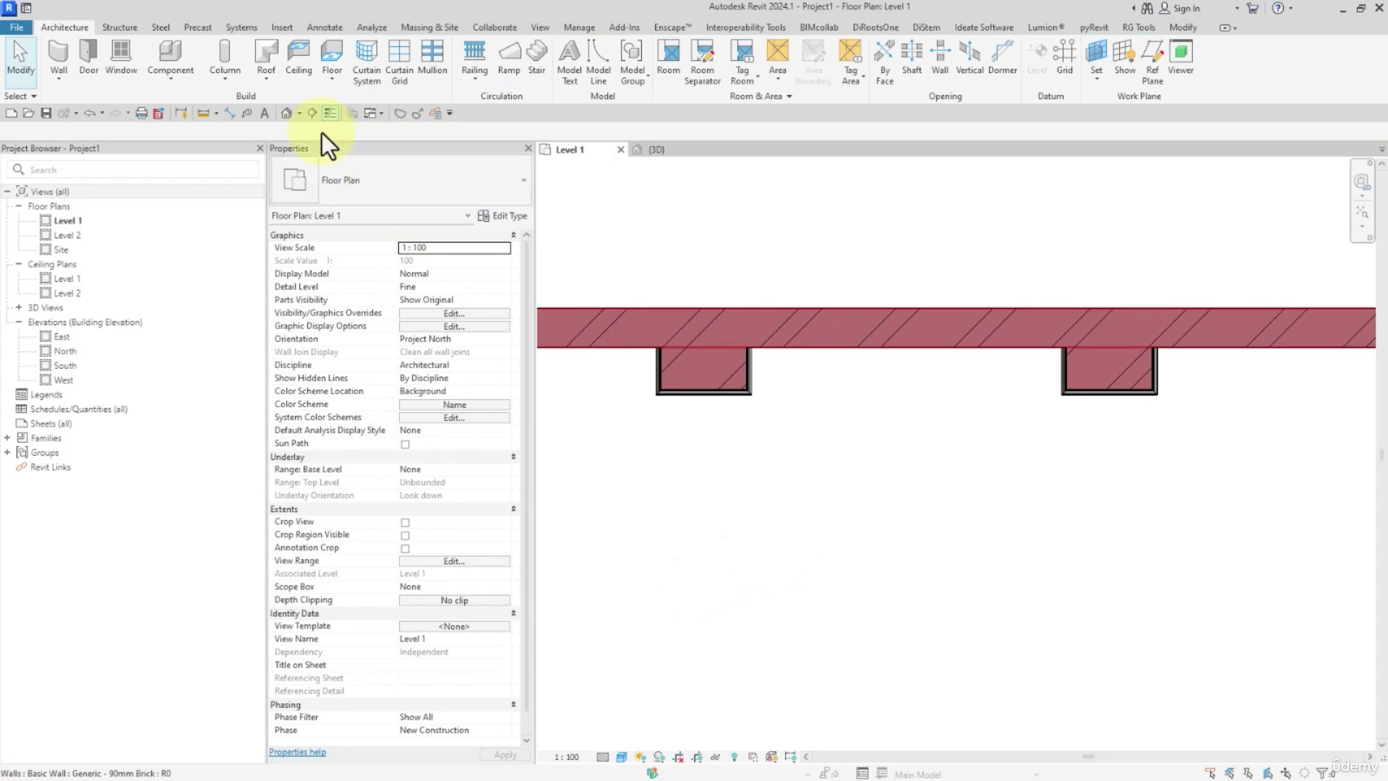
Open the default 3D view and examine how the columns sit against the brick wall.
left_click(287, 113)
middle_click_drag(862, 659, 822, 671, "shift")
left_click(1005, 618)
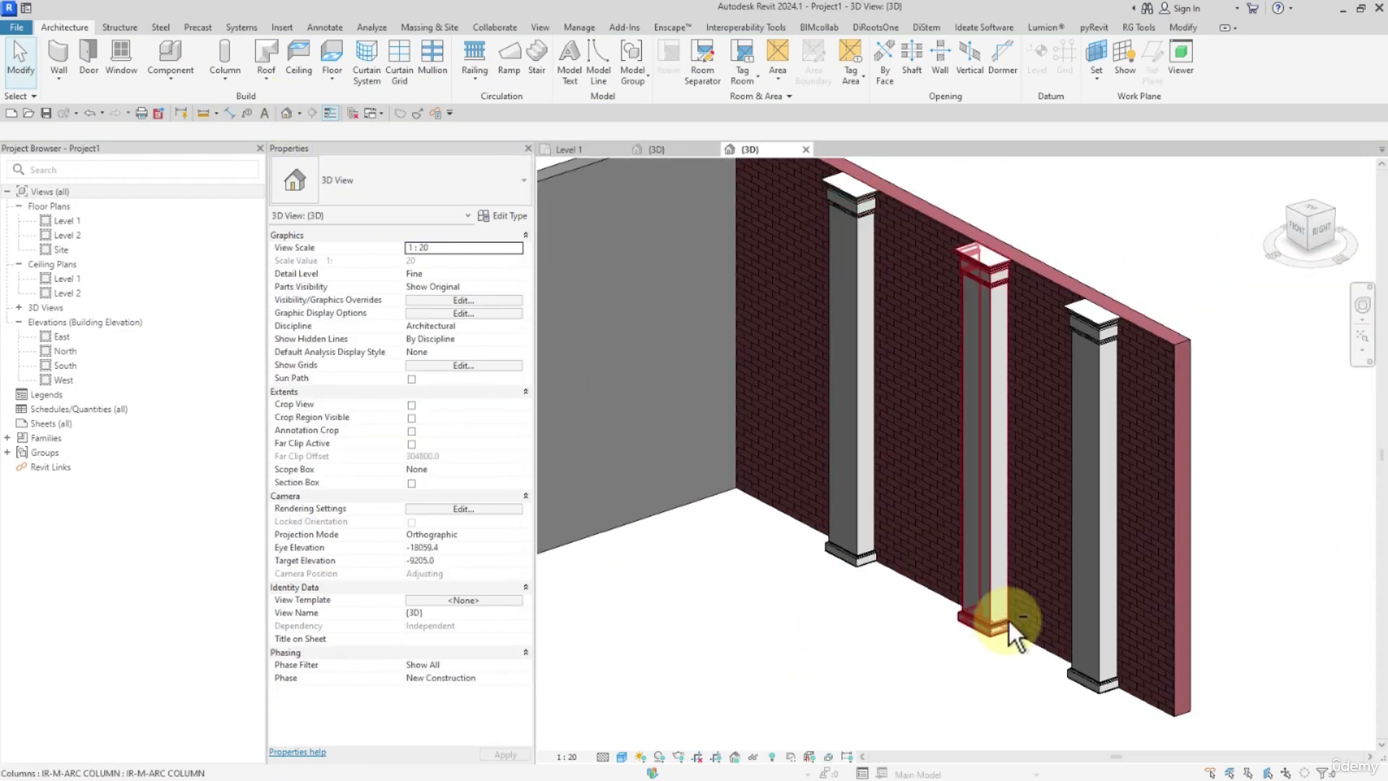
middle_click_drag(1005, 619, 1243, 603, "shift")
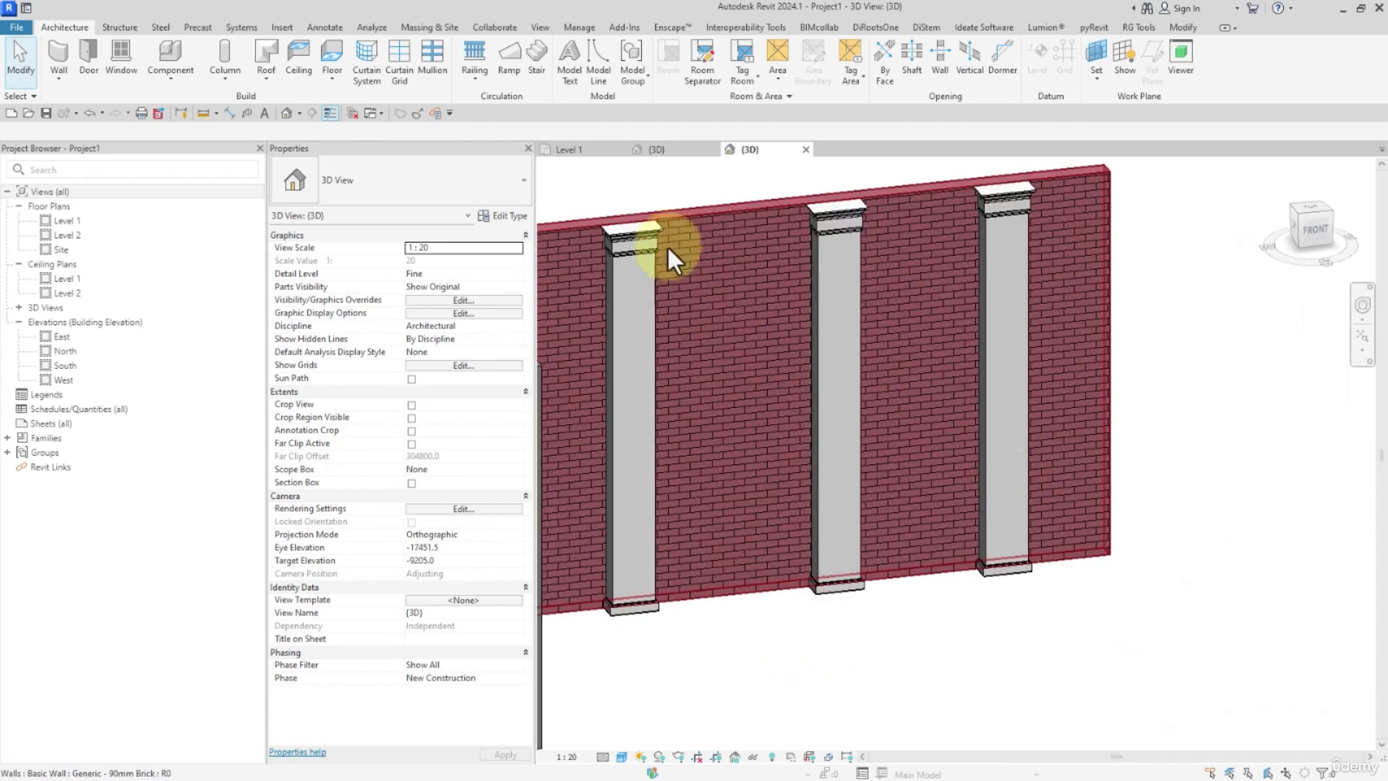
middle_click_drag(675, 210, 787, 383, "shift")
left_click(711, 290)
left_click(673, 225)
mouse_move(673, 225)
middle_mouse_down("shift")
mouse_move(647, 235)
mouse_move(542, 193)
mouse_move(653, 217)
middle_mouse_up("shift")
Test the column type with its M-COLUMN material set to <By Category> and apply it.
left_click(794, 282)
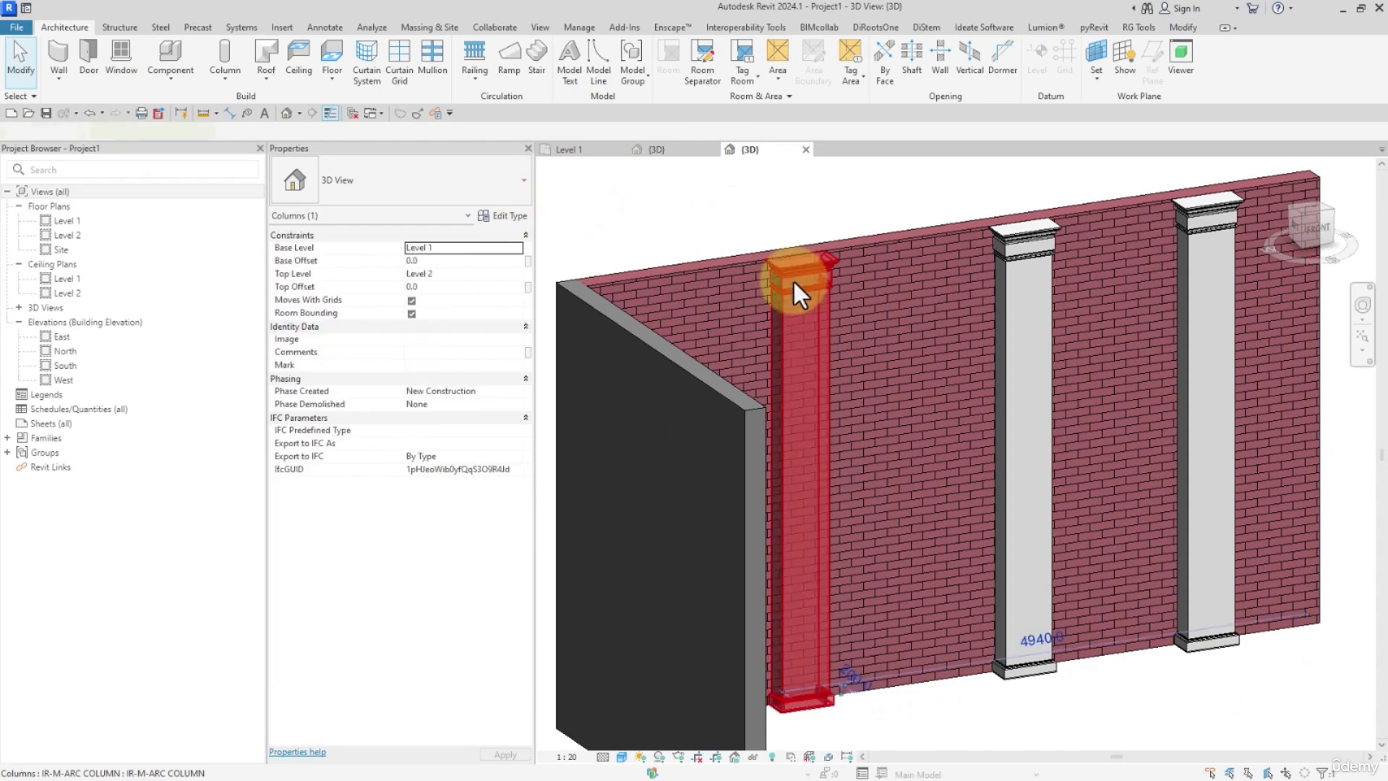
left_click(499, 212)
left_click(426, 232)
key("ctrl+c")
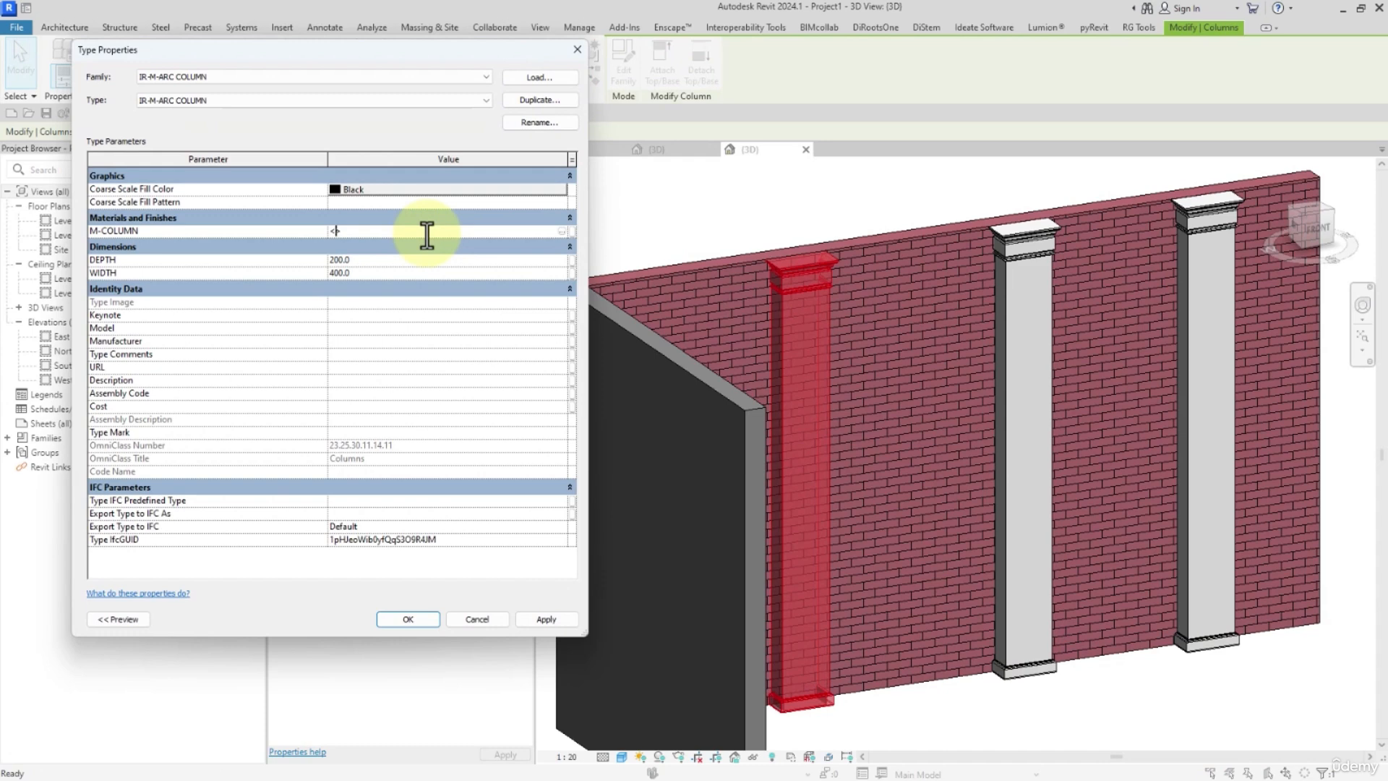
type("By Vategory>")
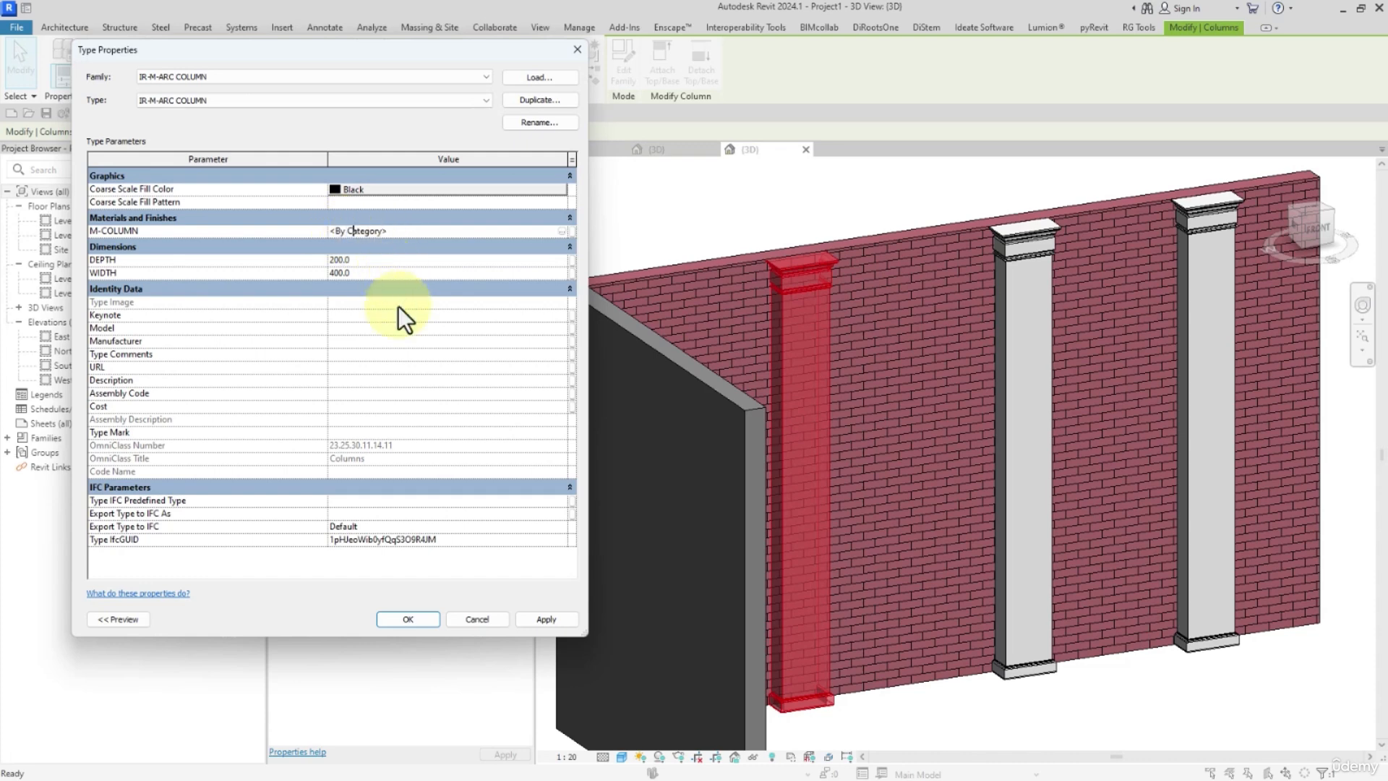
left_click(546, 620)
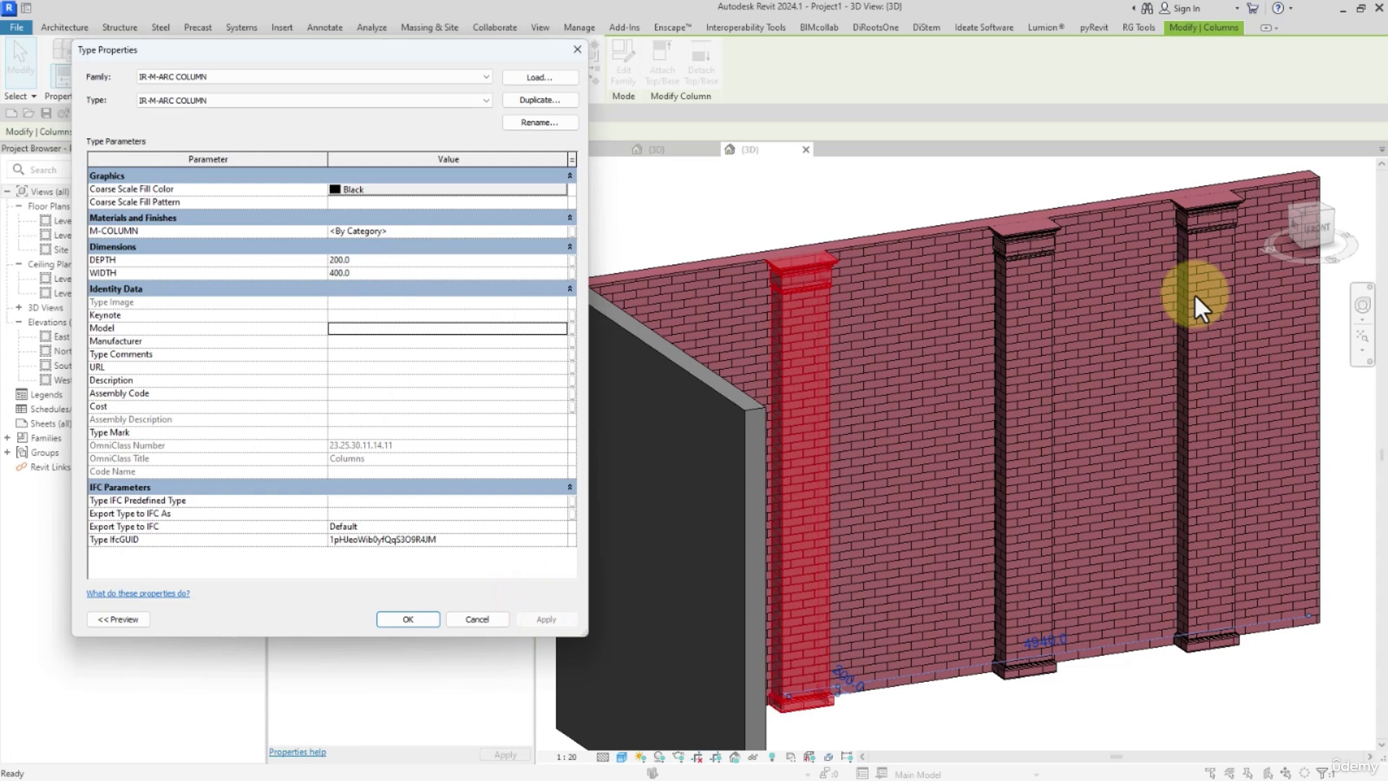
Restore M-COLUMN to Gypsum Wall Board and set the column type's coarse scale fill pattern to <Solid fill>.
left_click(429, 233)
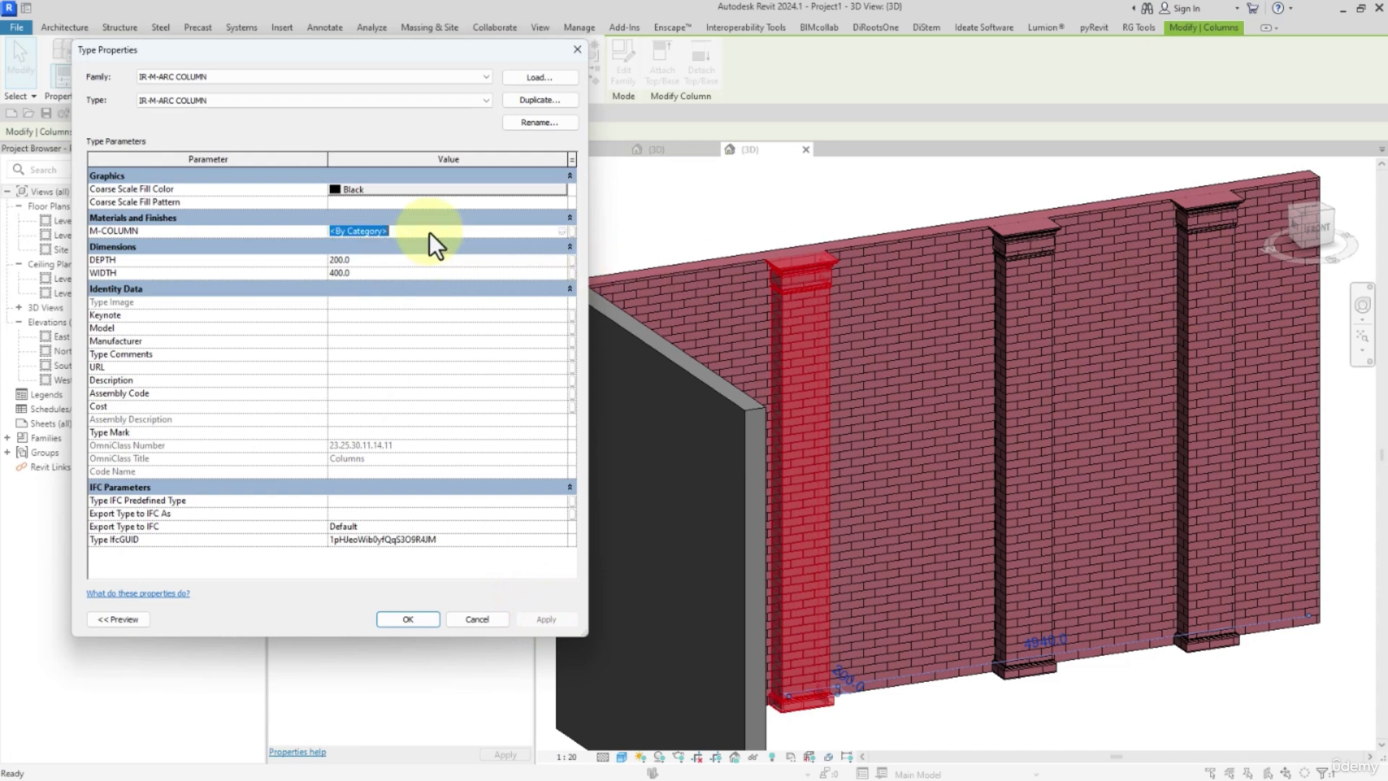
key("ctrl+v")
left_click(558, 620)
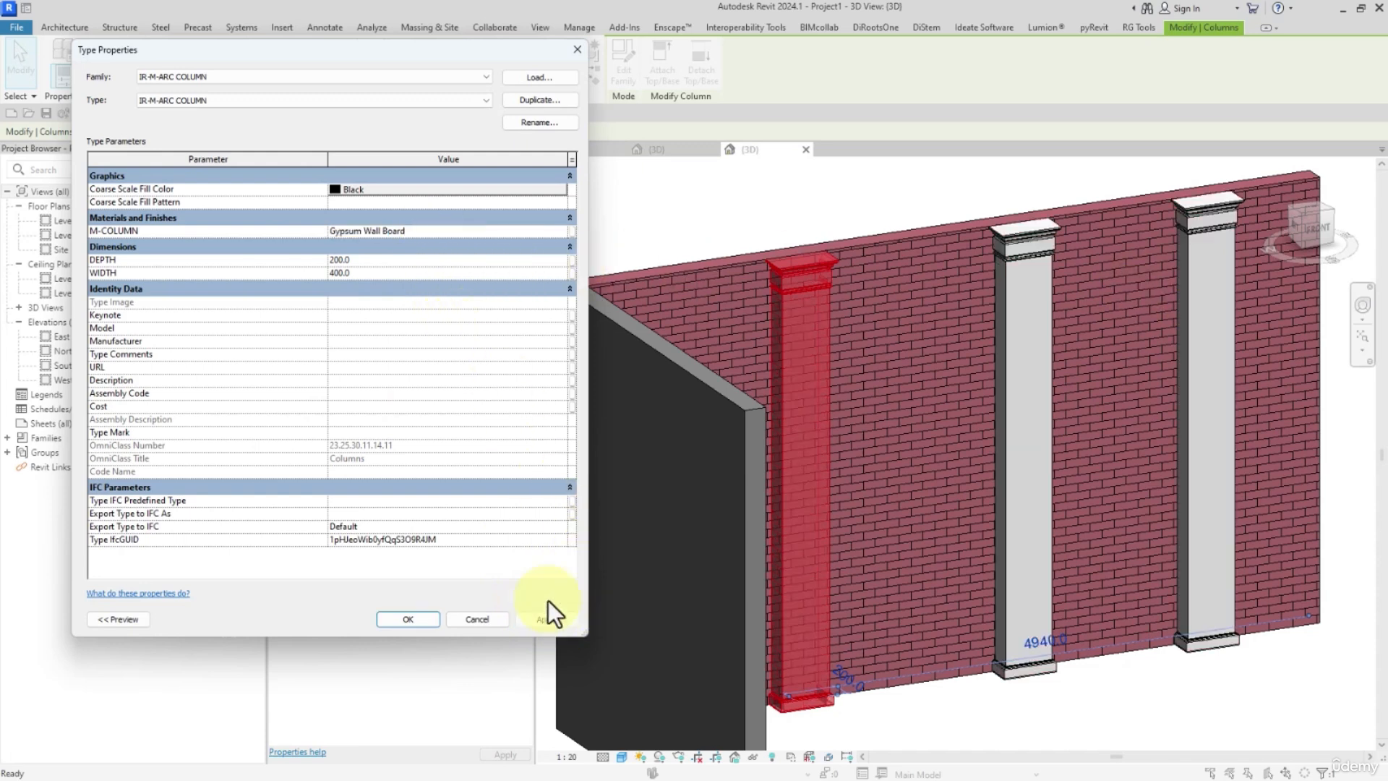
left_click(562, 201)
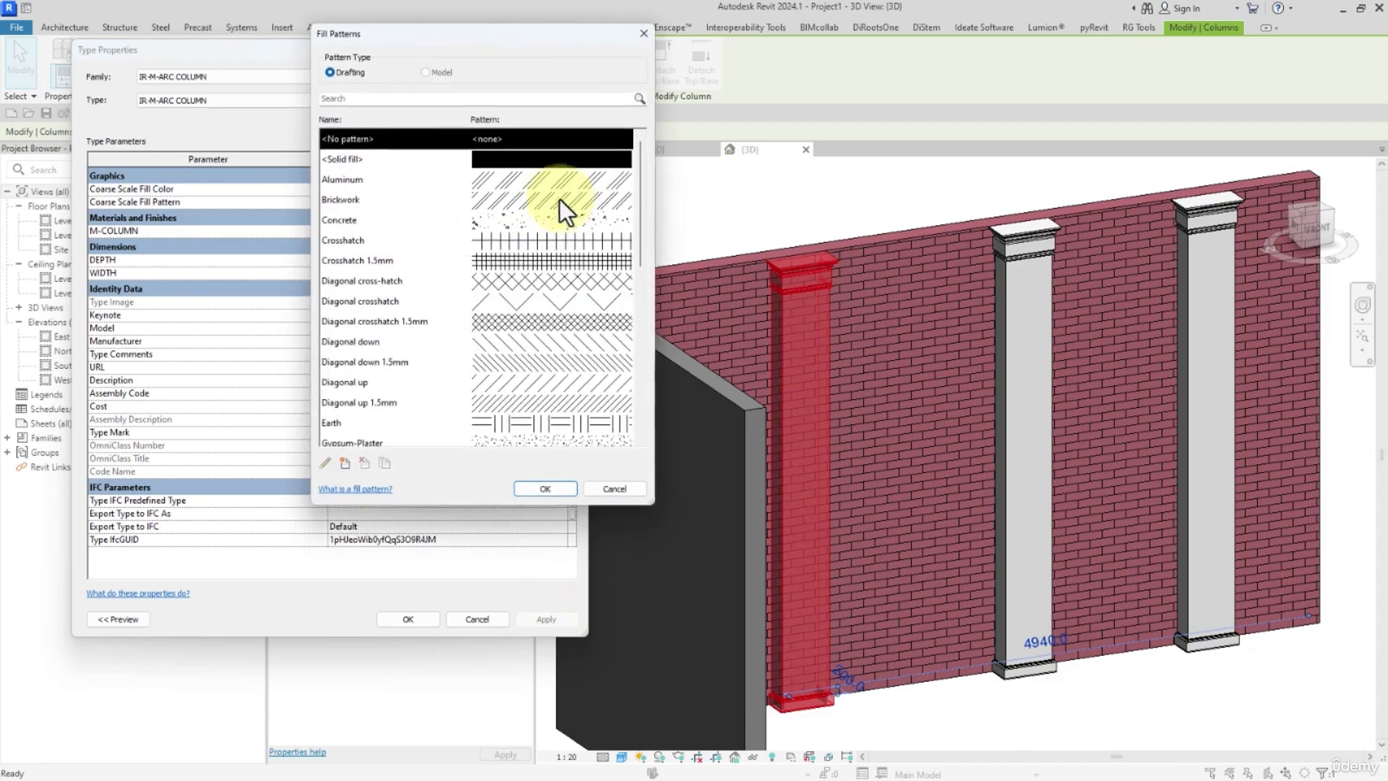
scroll(558, 223, "down", 1)
scroll(551, 331, "up", 1)
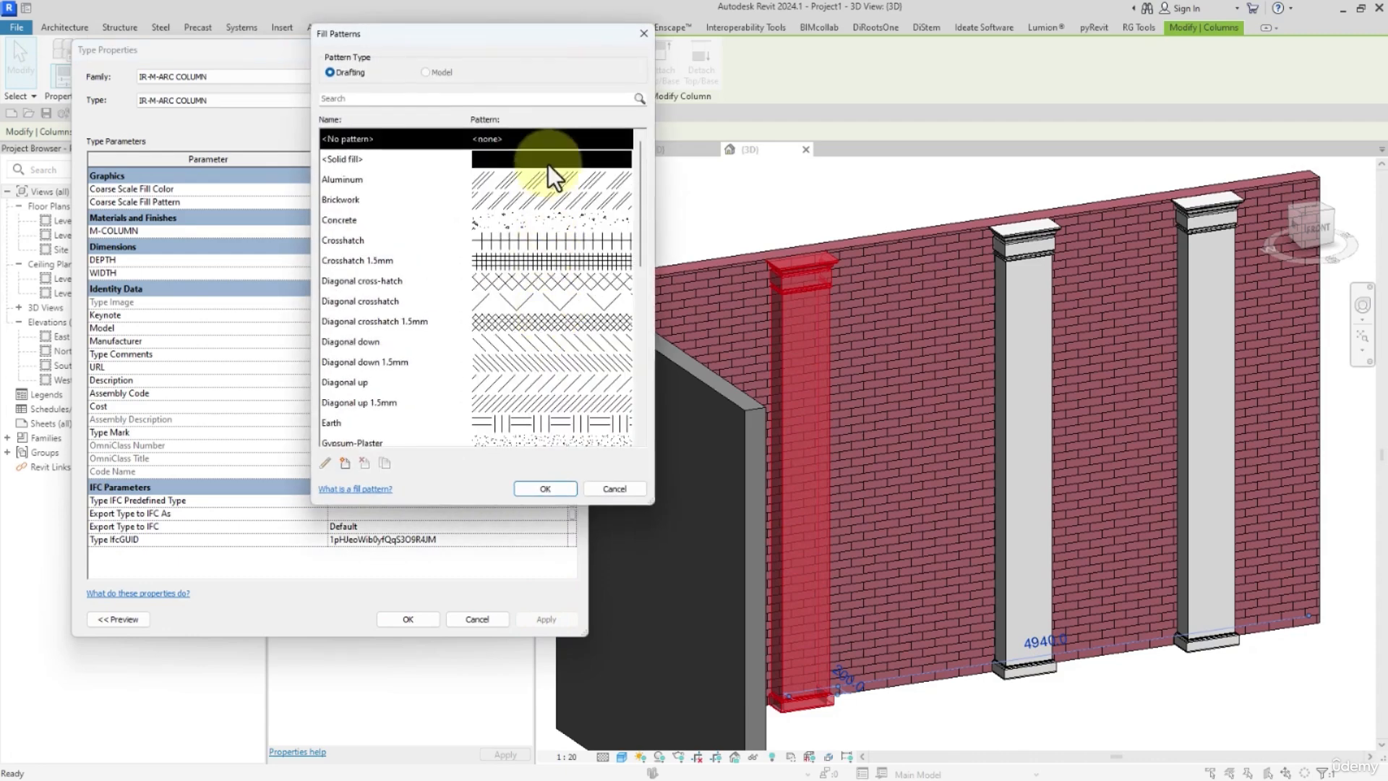
left_click(547, 161)
left_click(527, 488)
left_click(415, 623)
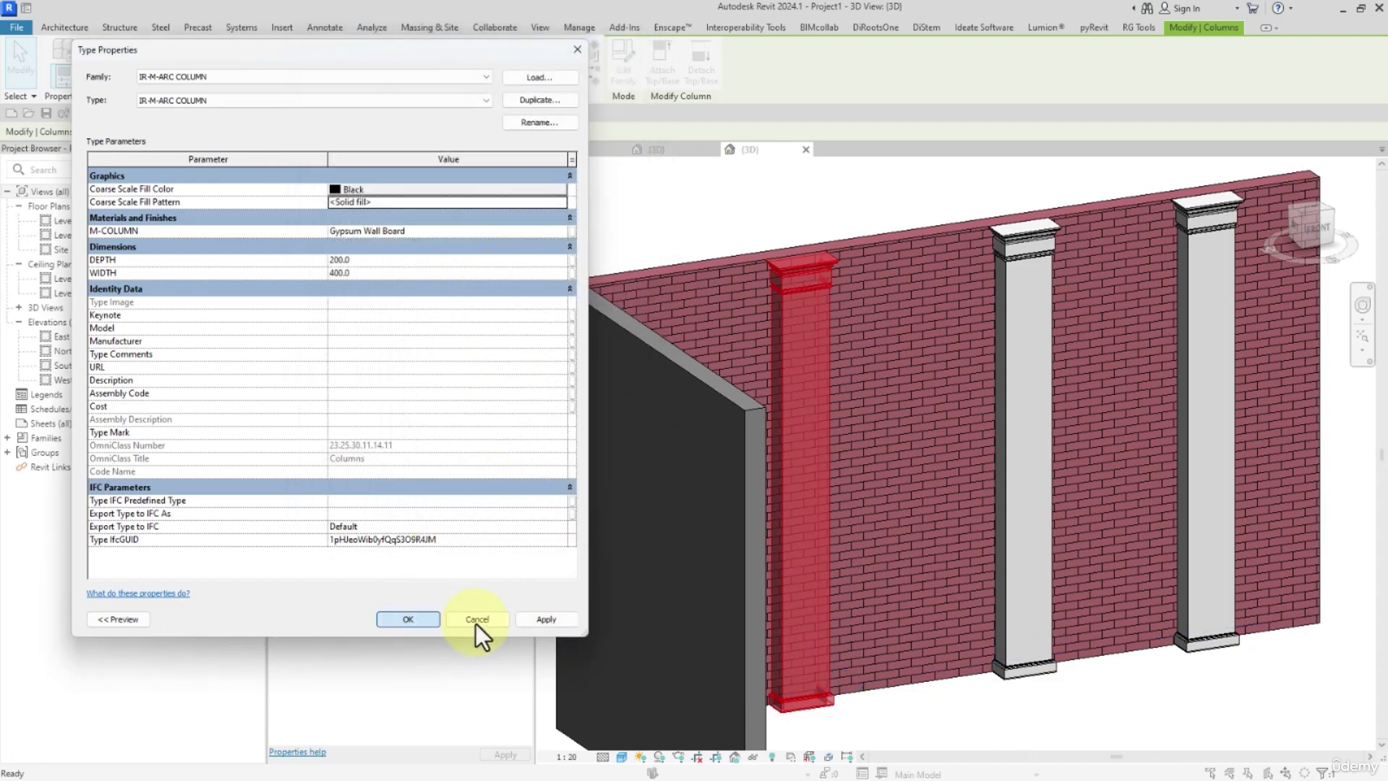
left_click(892, 728)
Open the Level 1 plan and move the first column away from the wall so it stands free.
double_click(65, 221)
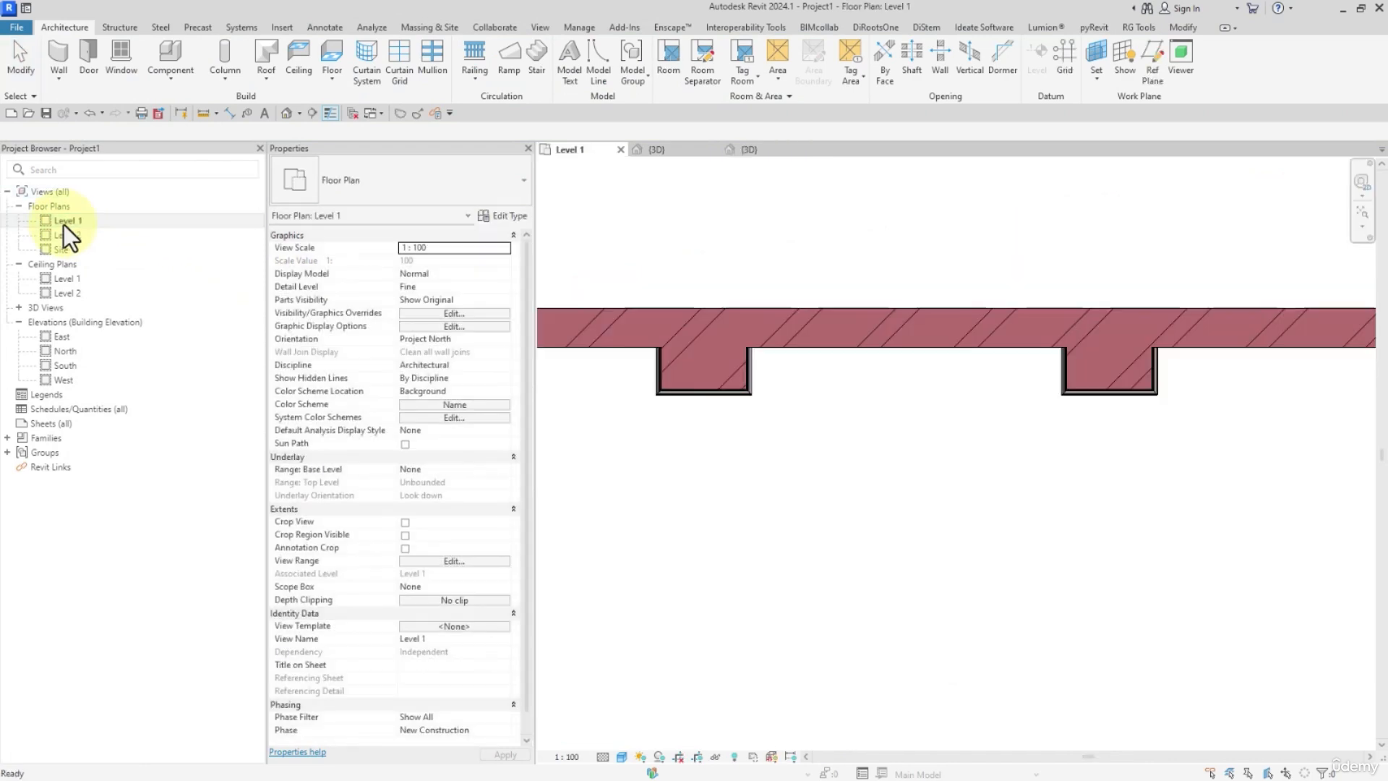
left_click(713, 406)
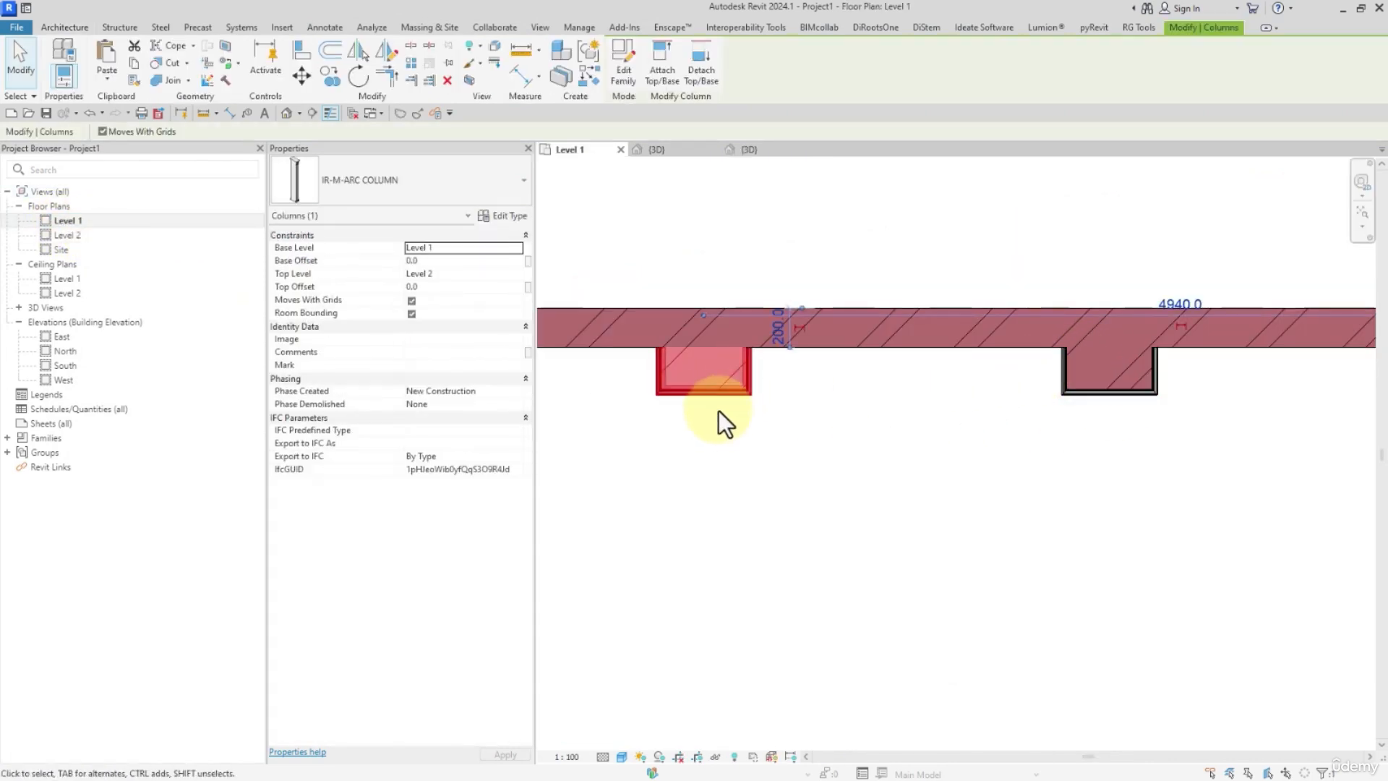
left_click_drag(719, 410, 748, 622)
left_click(768, 579)
middle_click_drag(779, 659, 883, 445)
left_click(883, 445)
left_click(824, 383)
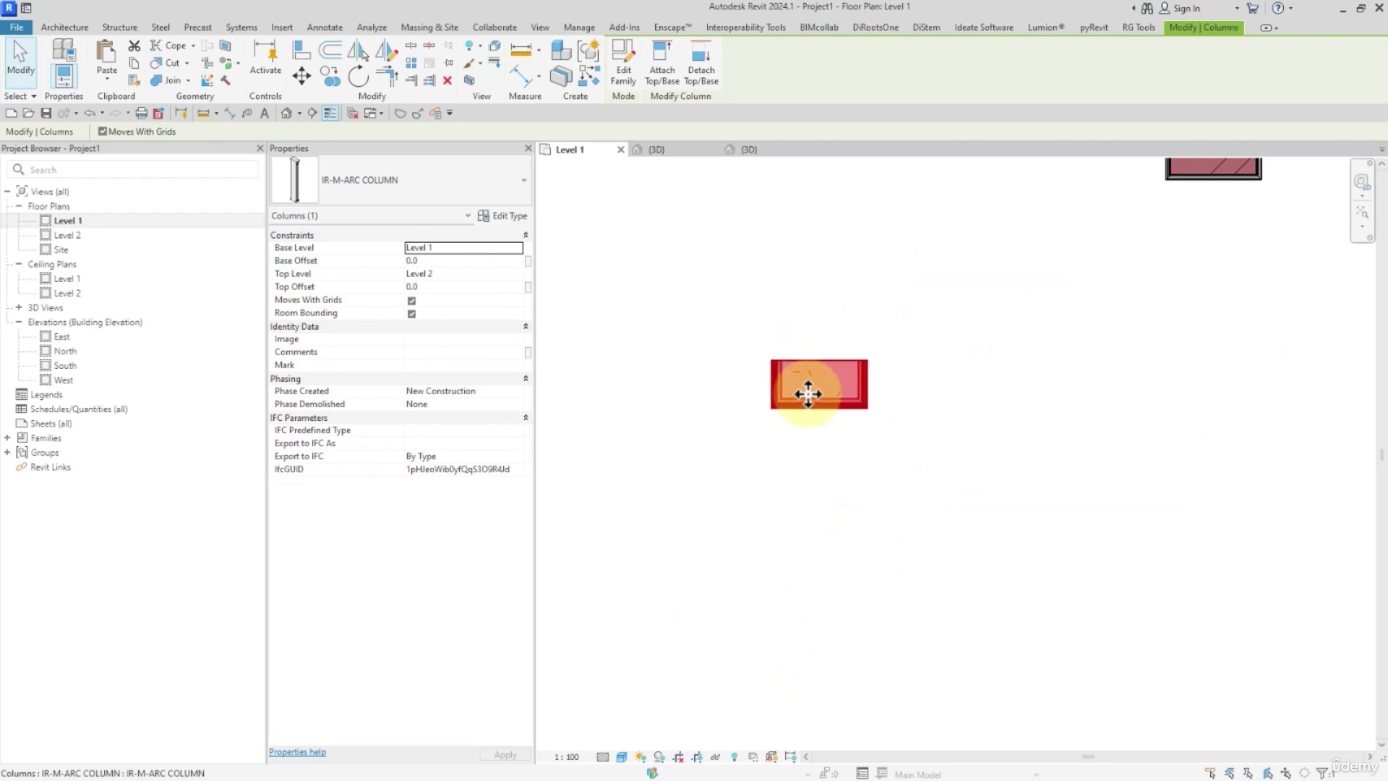
Review the freestanding column's type properties without changes, and set the plan's detail level to Coarse to check its fill.
left_click(514, 216)
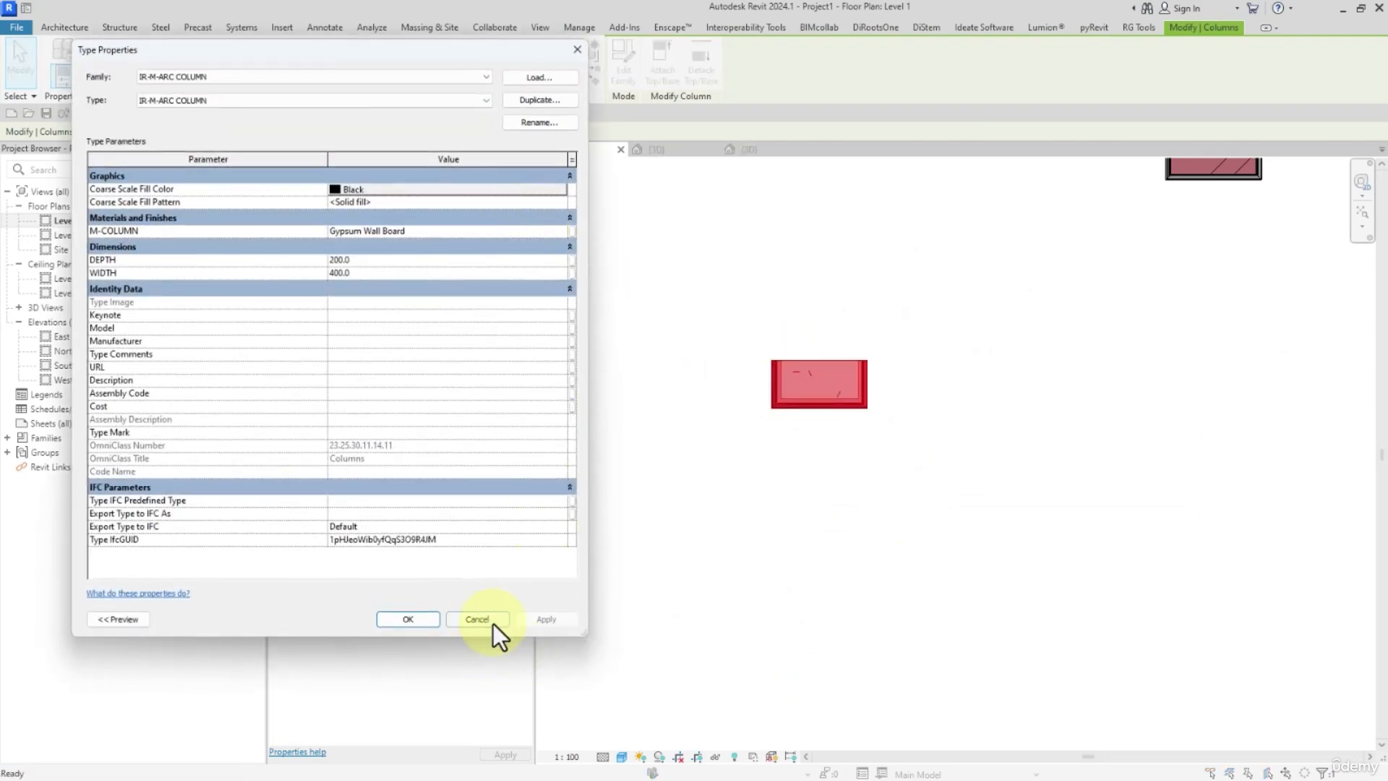
left_click(473, 612)
left_click(623, 652)
left_click(603, 757)
left_click(622, 714)
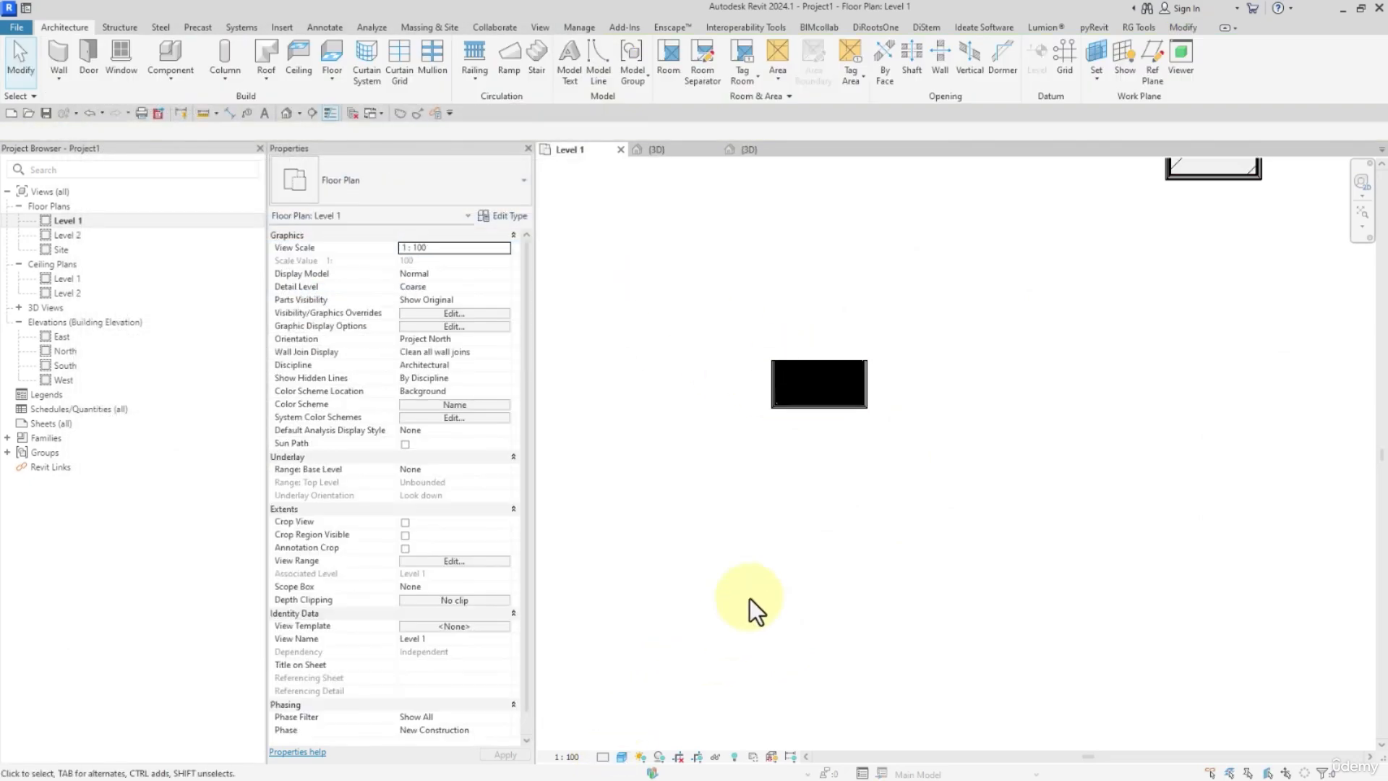
Move the freestanding column back against the inner face of the wall beside the other columns.
scroll(819, 529, "down", 2)
left_click_drag(817, 446, 852, 318)
left_click(882, 418)
middle_click_drag(885, 392, 775, 486)
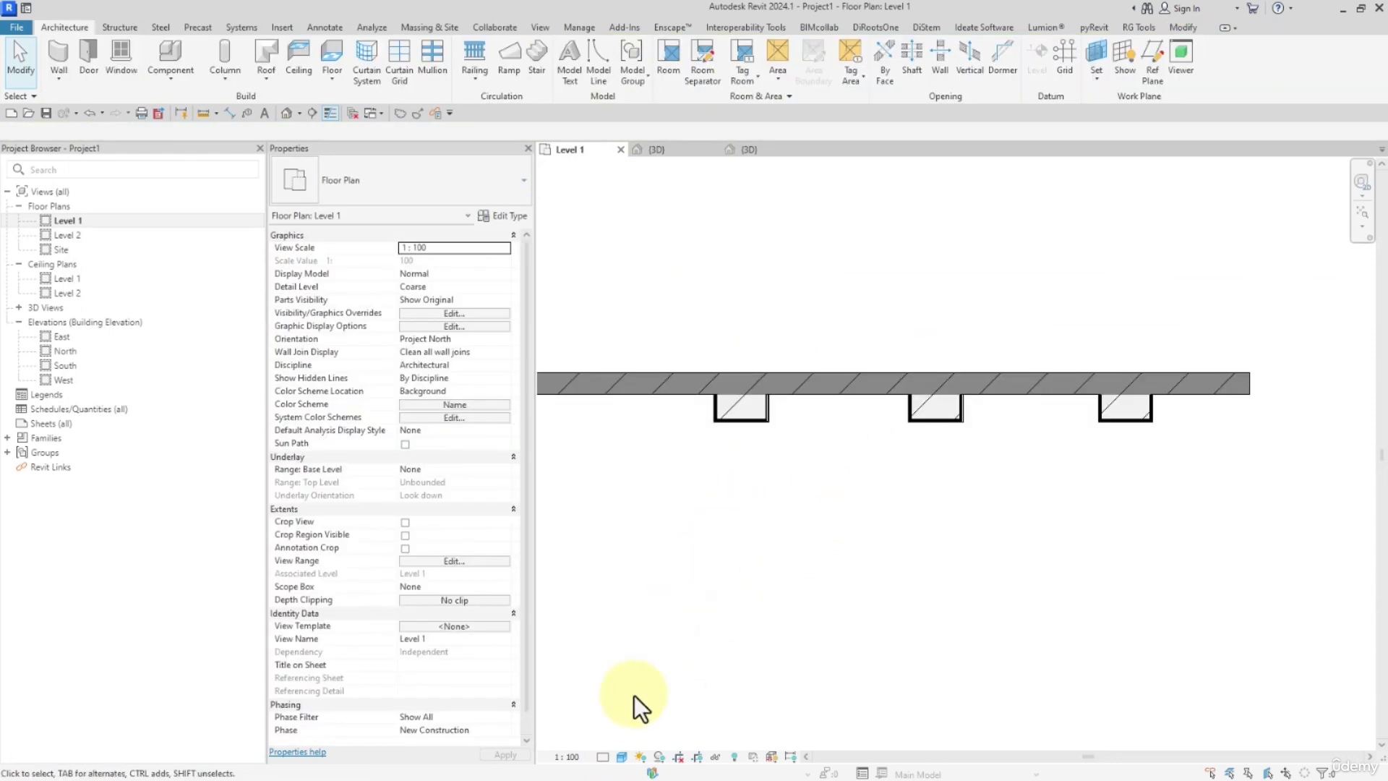
Set the Level 1 plan's detail level back to Fine and check the columns' join with the brick wall.
left_click(602, 757)
left_click(613, 743)
scroll(860, 403, "up", 1)
middle_click_drag(826, 435, 890, 422)
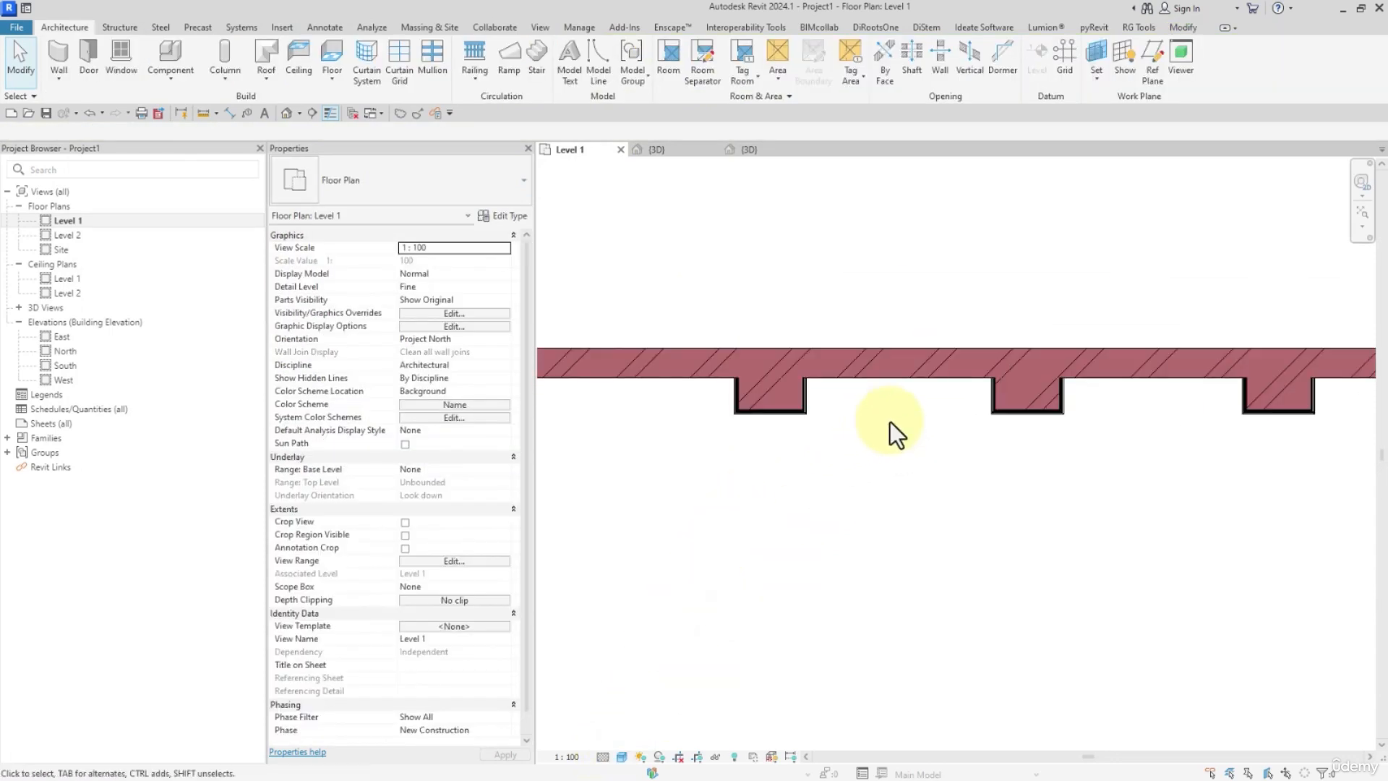
scroll(748, 405, "up", 2)
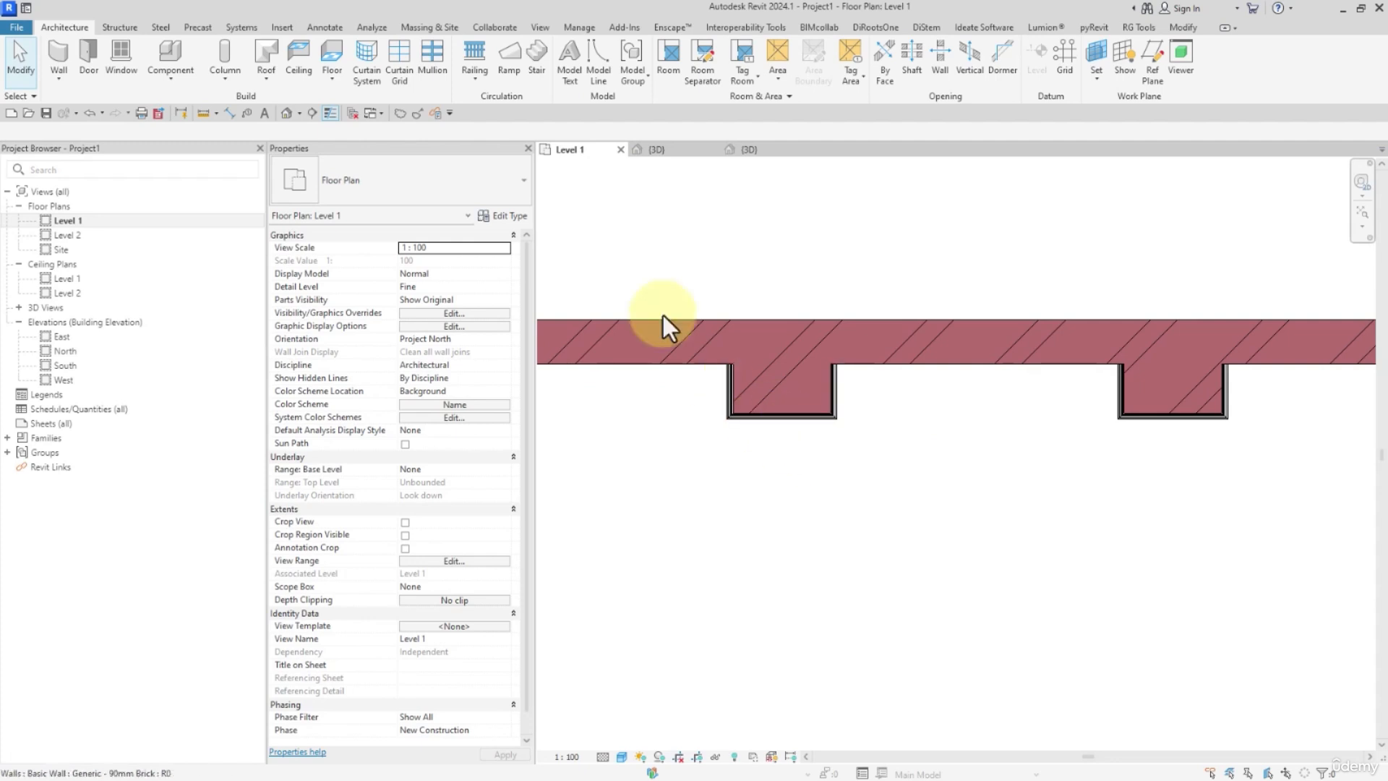
Close the inactive views and return to the column family's 3D view.
left_click(355, 114)
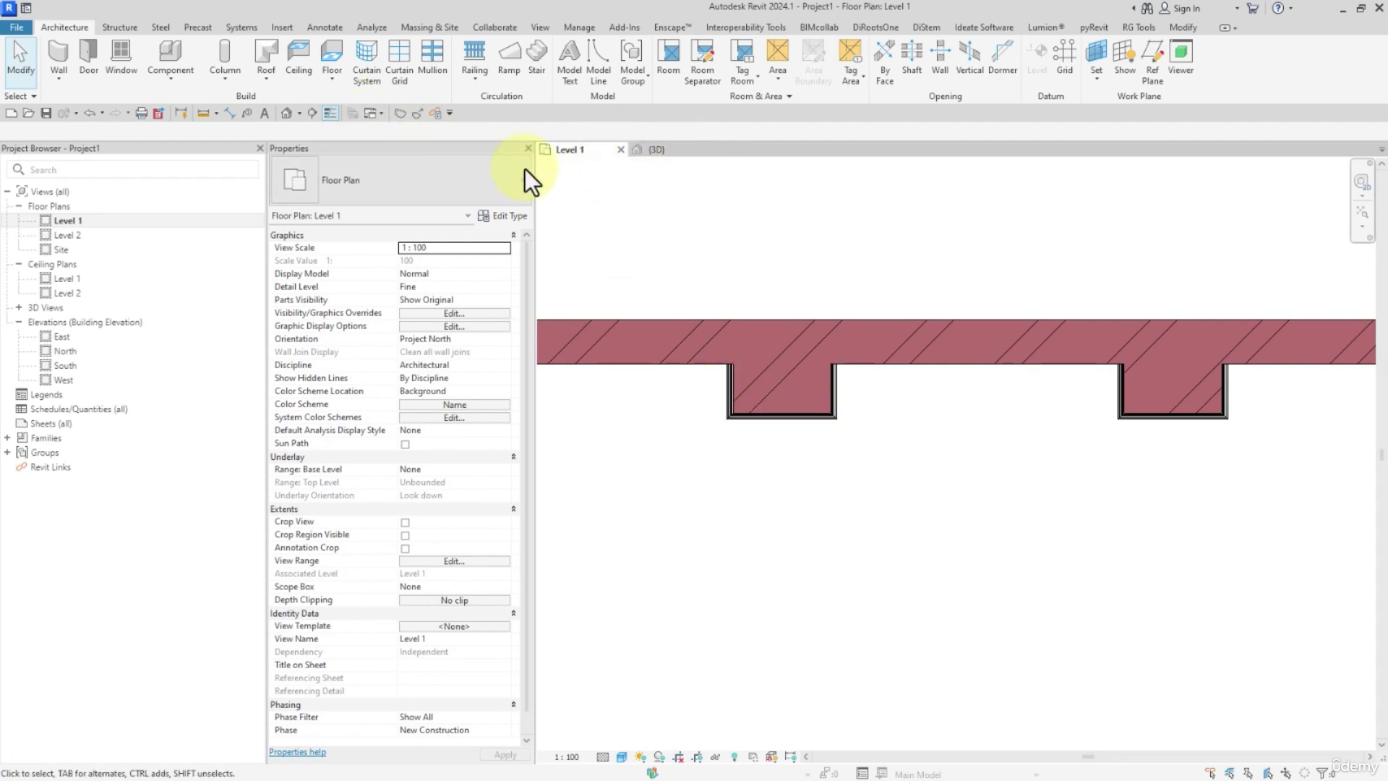
left_click(653, 154)
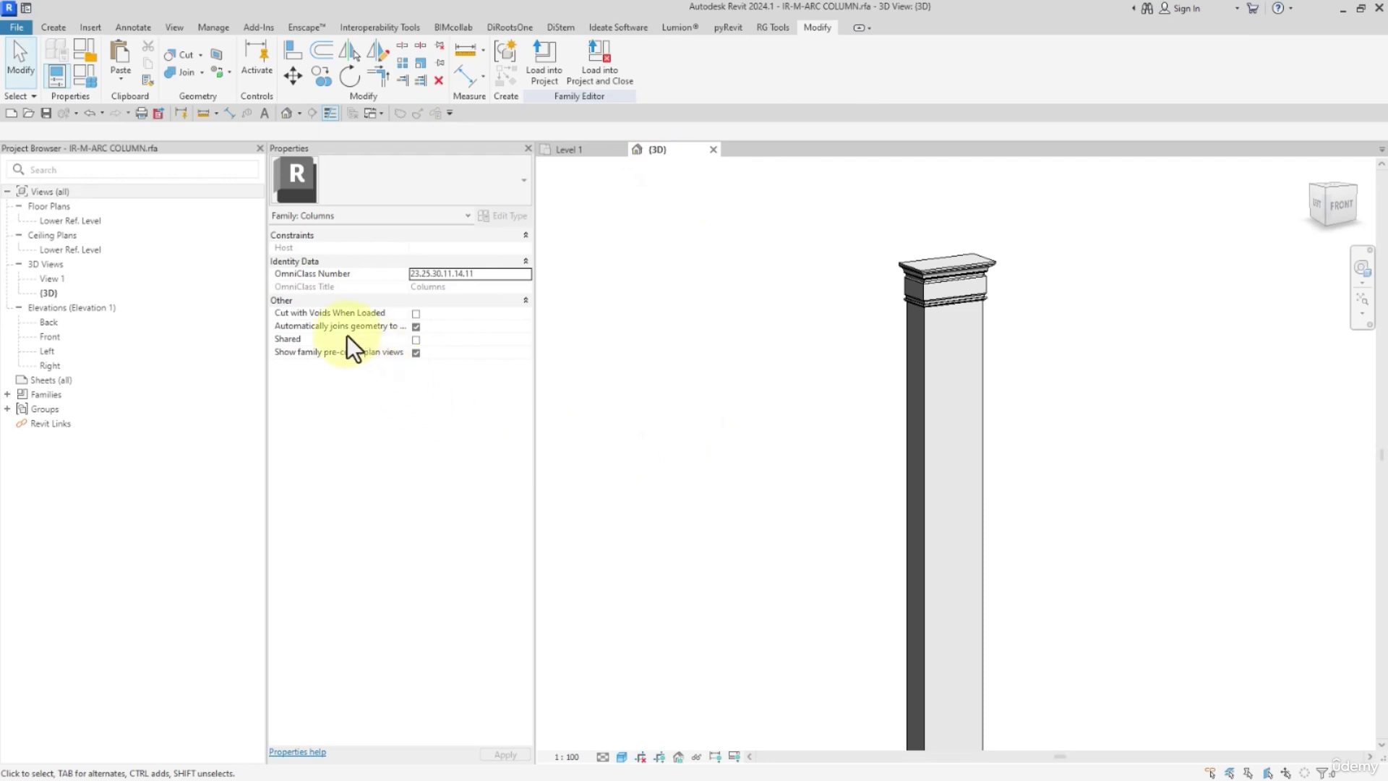